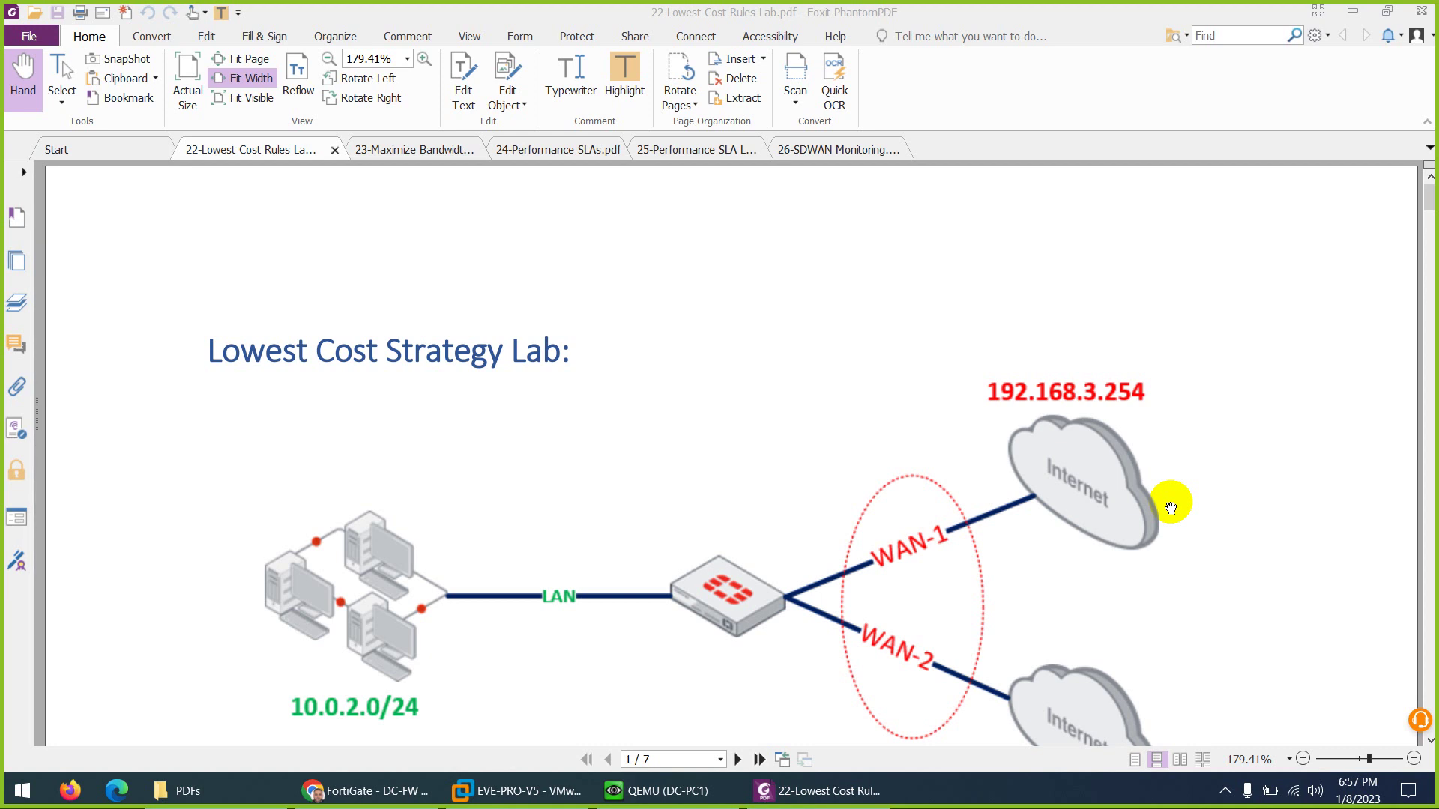
# Review the lab topology diagrams in the PDF, the DC-PC1 console window and the EVE topology page in Chrome
pyautogui.scroll(-10, 1171, 508)
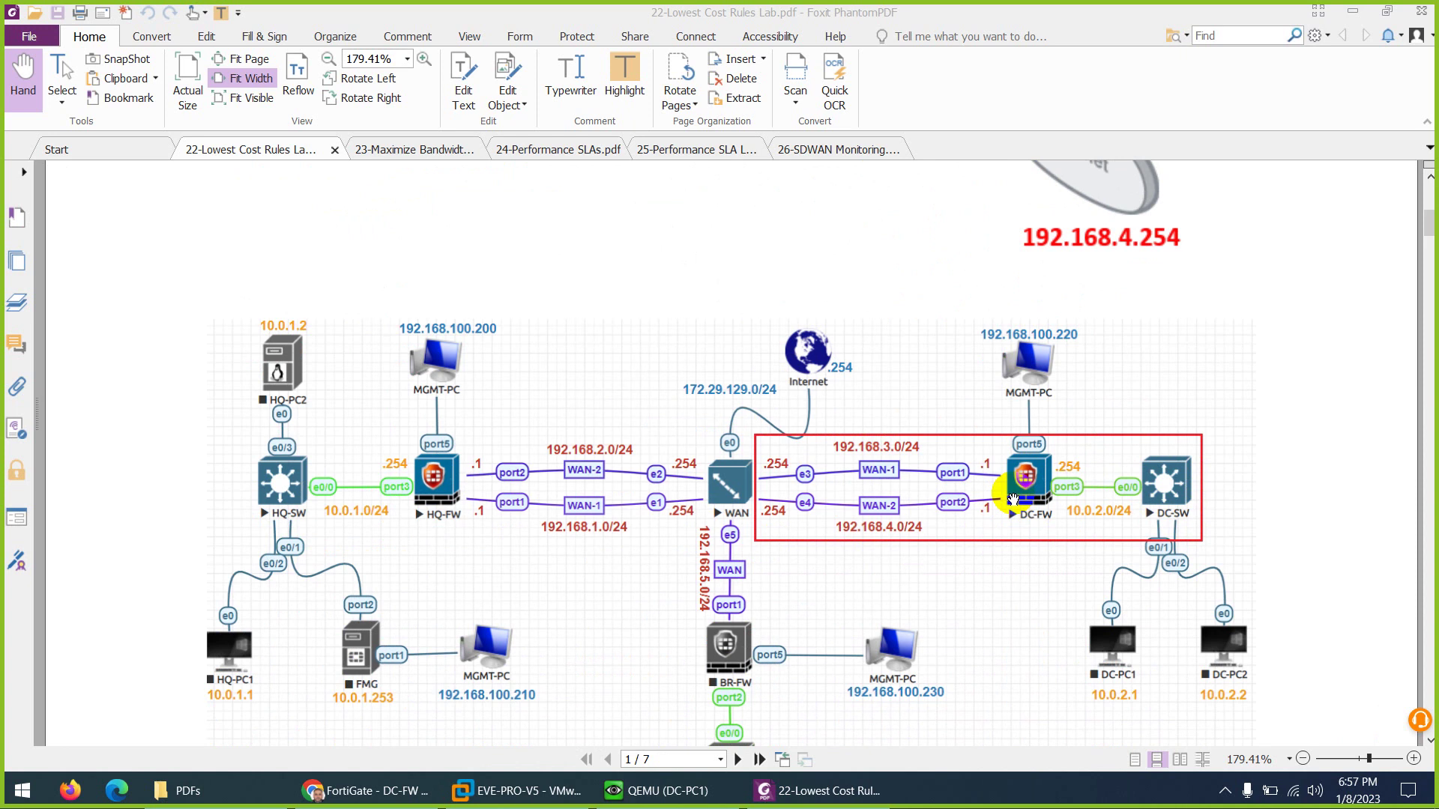
pyautogui.scroll(7, 1013, 500)
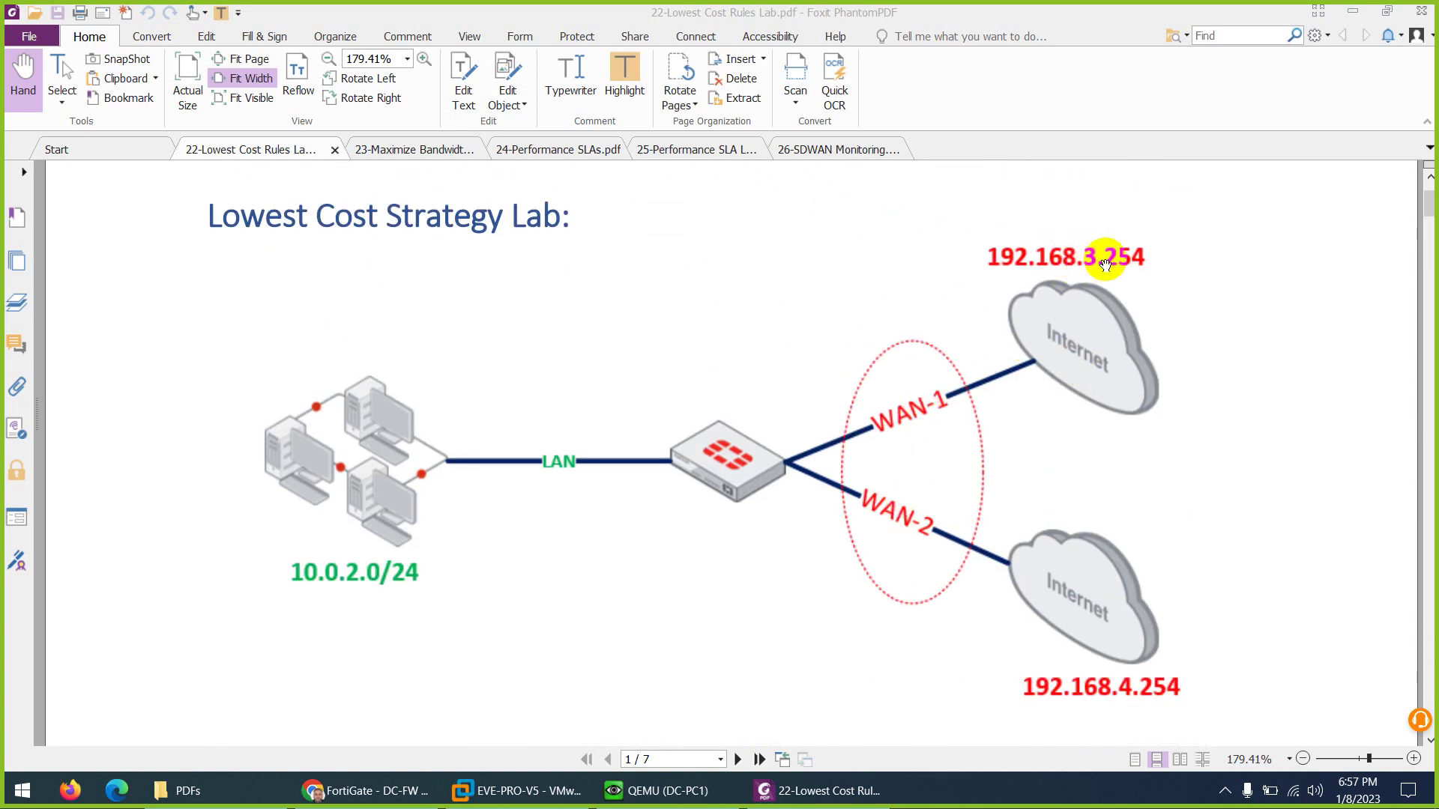
pyautogui.scroll(-1, 1100, 673)
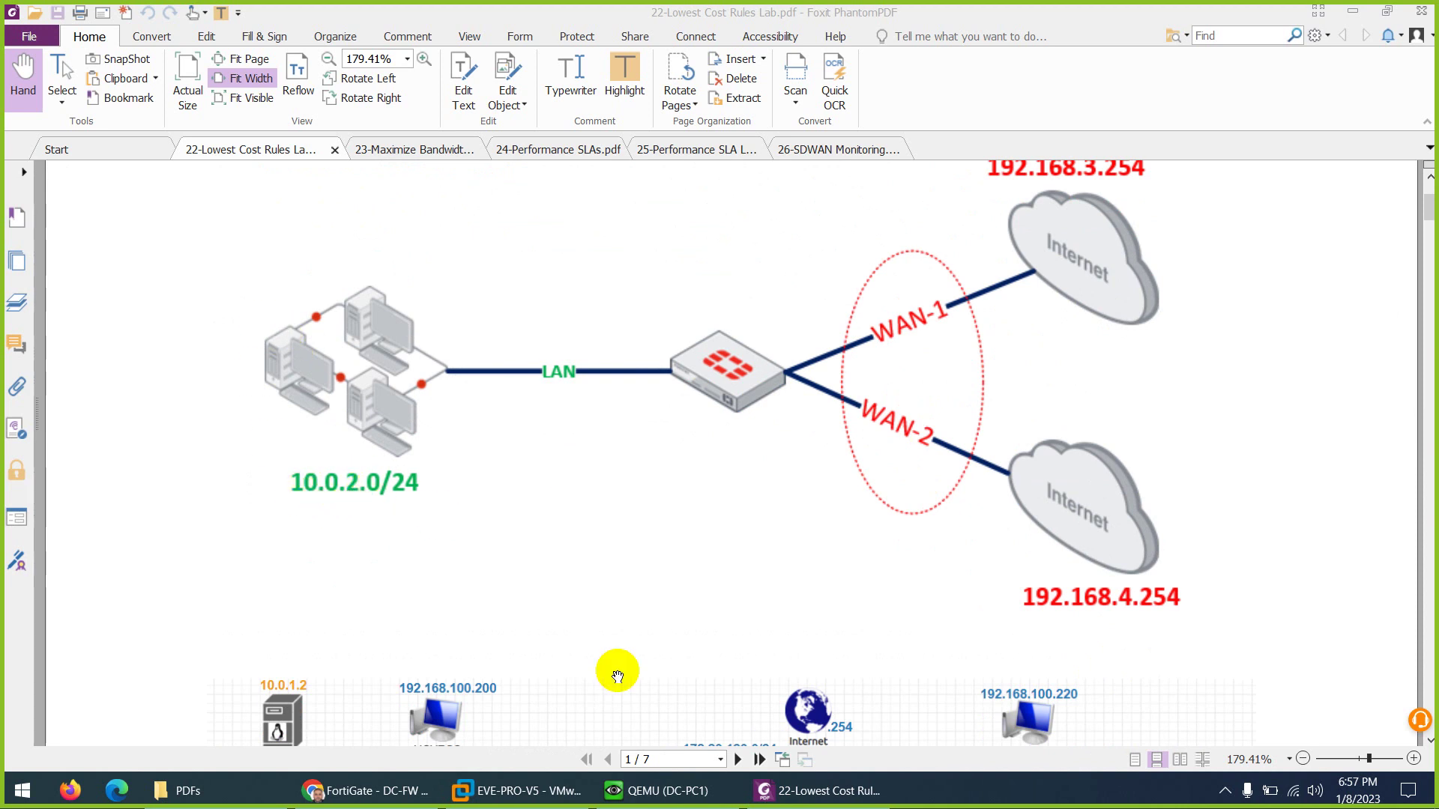
pyautogui.click(676, 792)
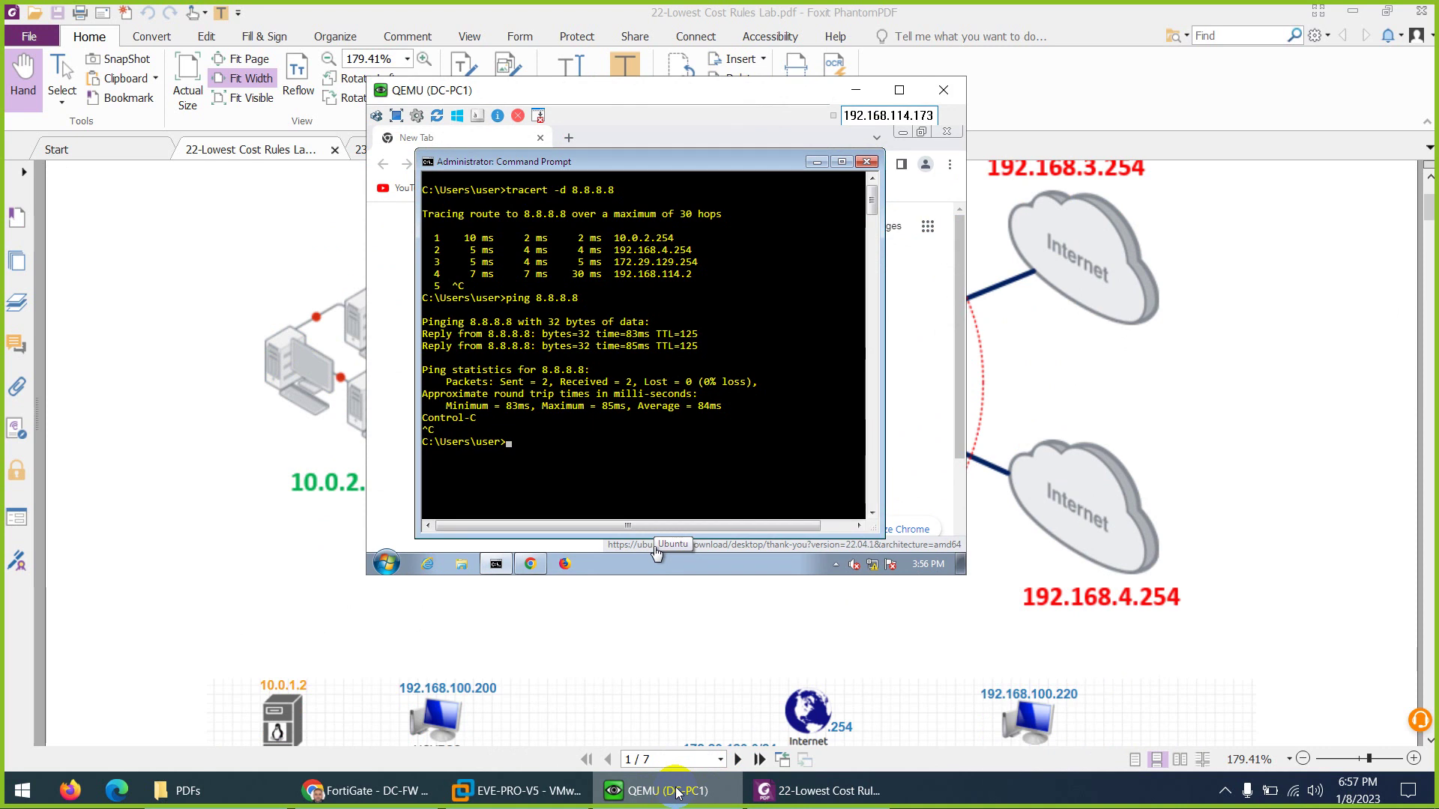
pyautogui.click(677, 793)
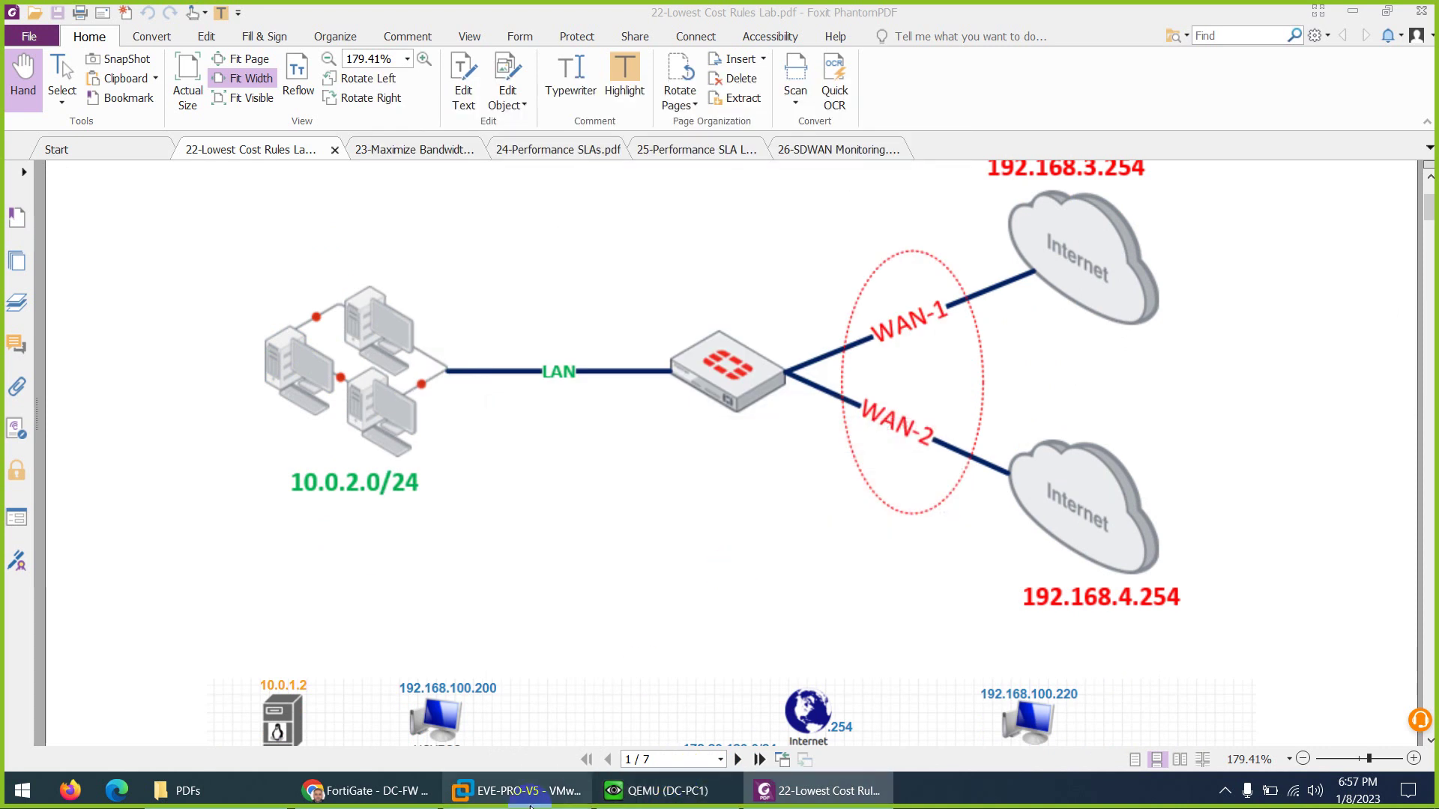
pyautogui.click(390, 792)
pyautogui.click(116, 15)
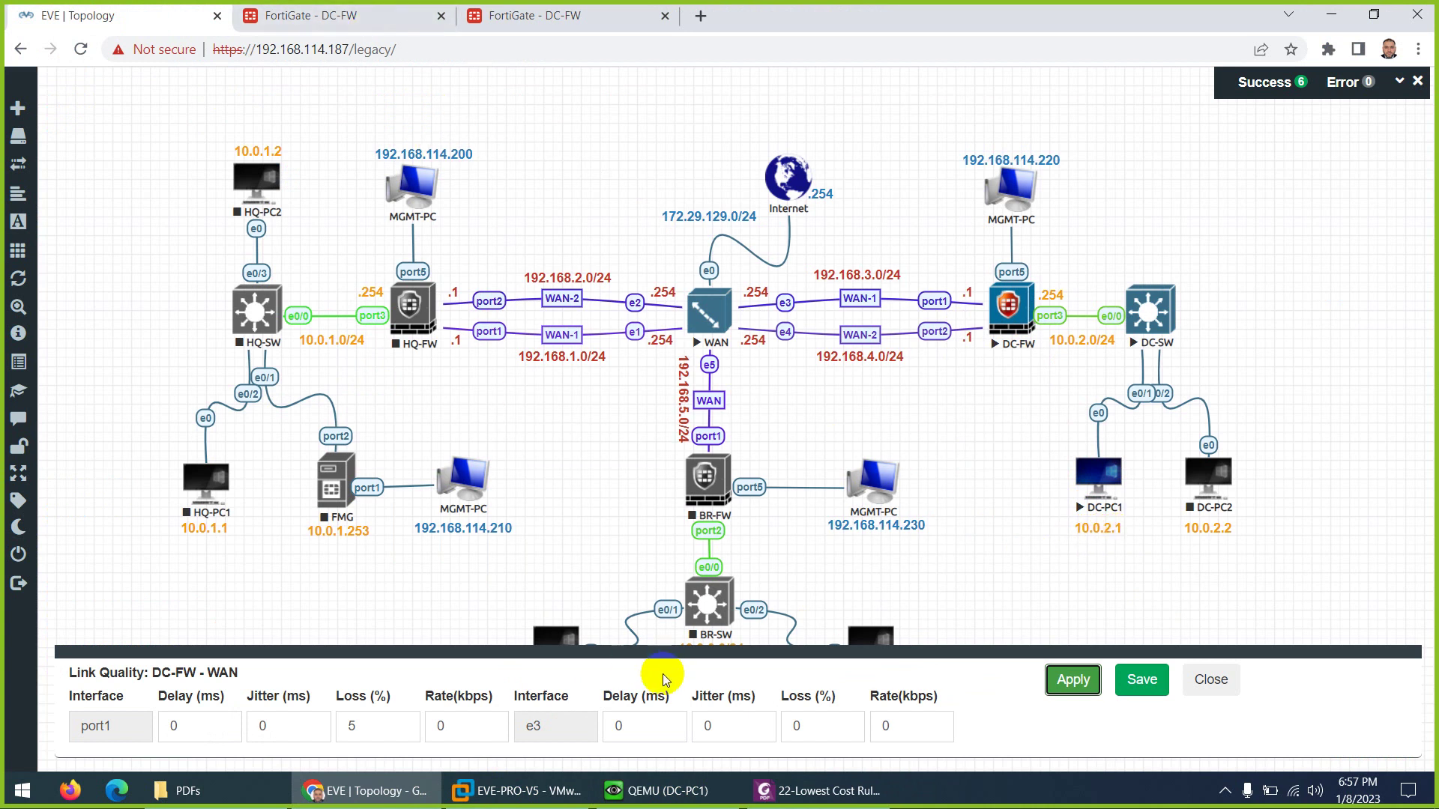
# Switch to the lab PDF in Foxit PhantomPDF and read the WAN and SD-WAN parameter table through to the Performance SLA section
pyautogui.click(817, 791)
pyautogui.scroll(-10, 682, 469)
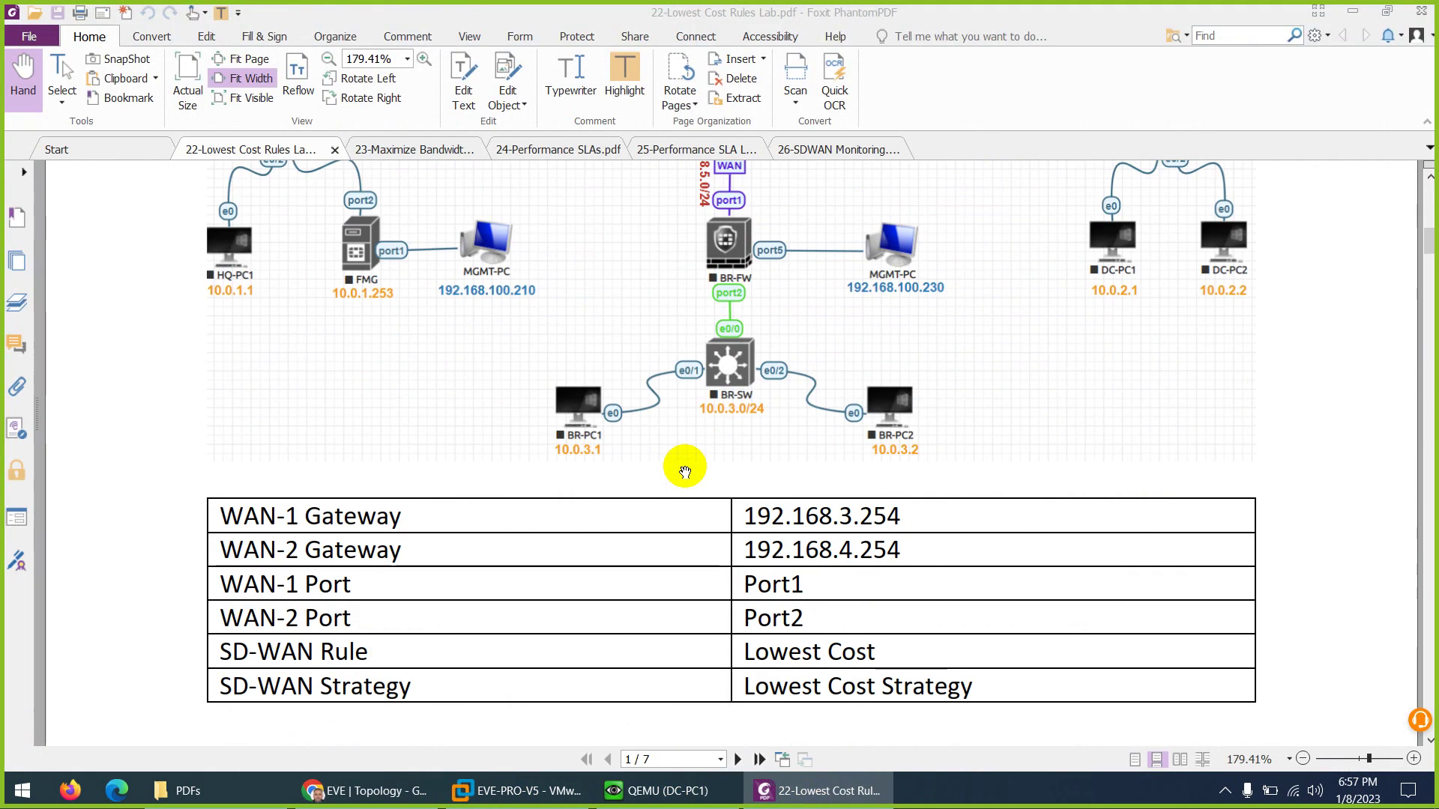
pyautogui.scroll(-4, 685, 471)
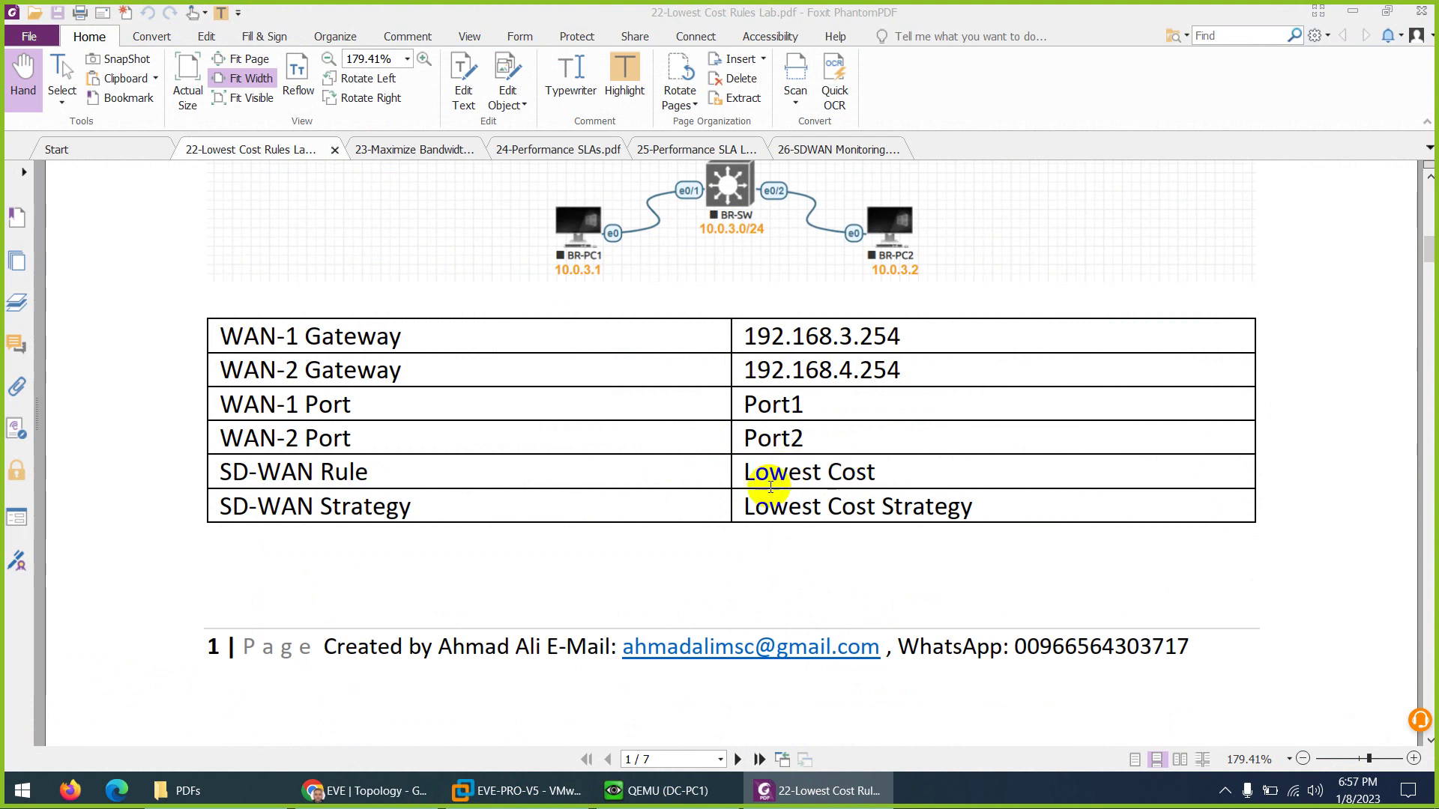
pyautogui.scroll(-3, 702, 501)
pyautogui.scroll(-6, 702, 501)
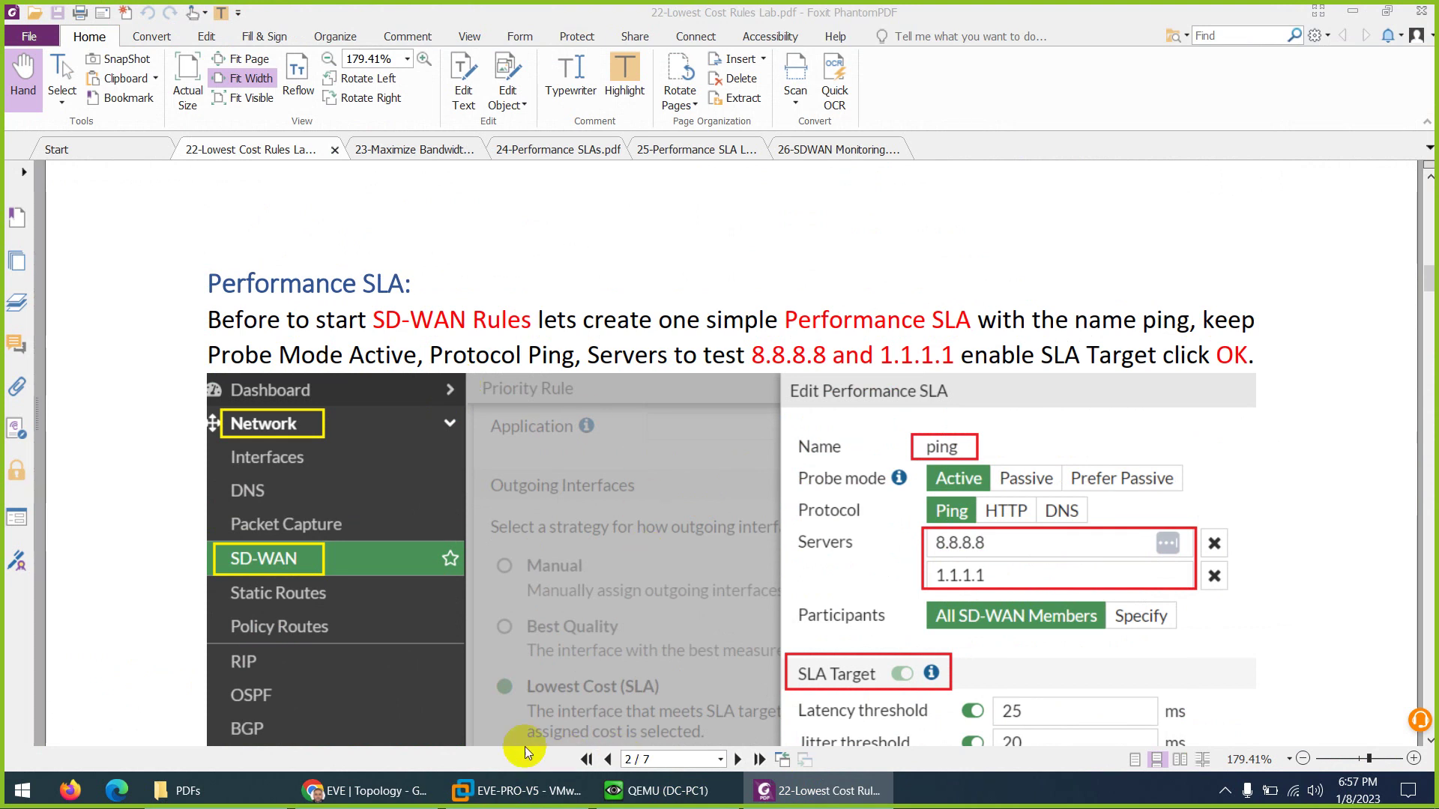
# Switch to Chrome and display the latency graph of the ping performance SLA on DC-FW
pyautogui.click(390, 791)
pyautogui.click(538, 16)
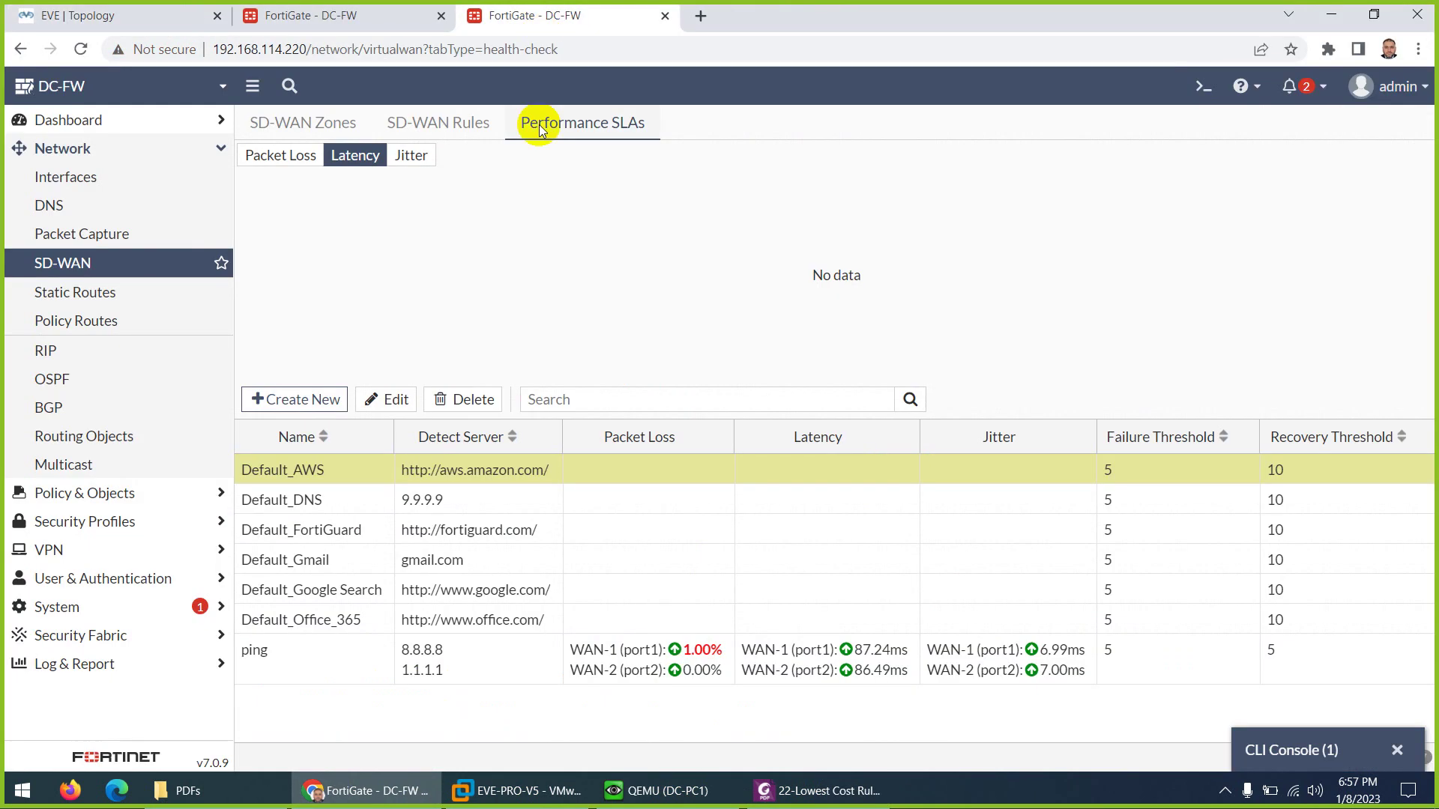
pyautogui.click(349, 654)
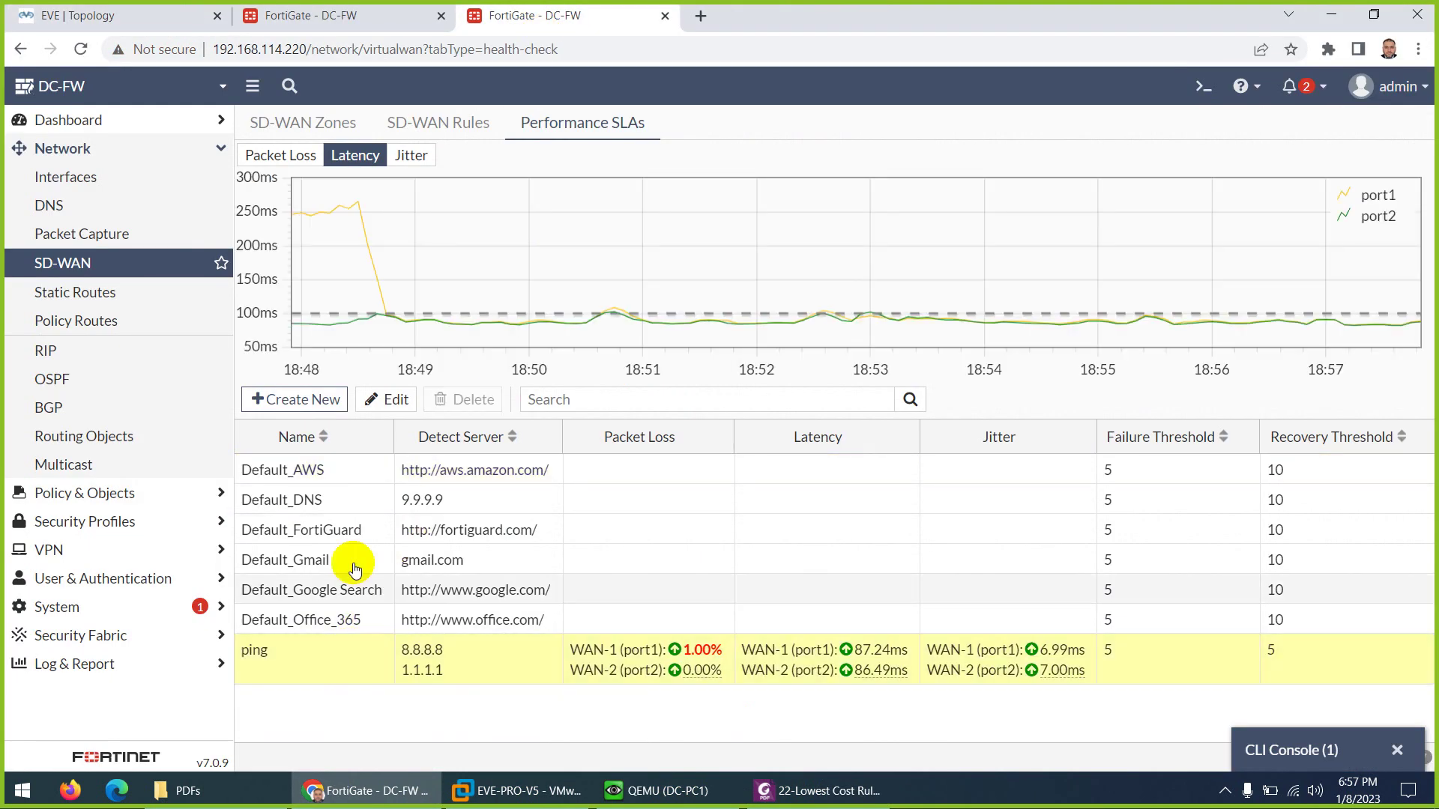
# In the EVE topology, set the port1 loss of the DC-FW to WAN link to 0%, then apply and save the link quality
pyautogui.click(182, 14)
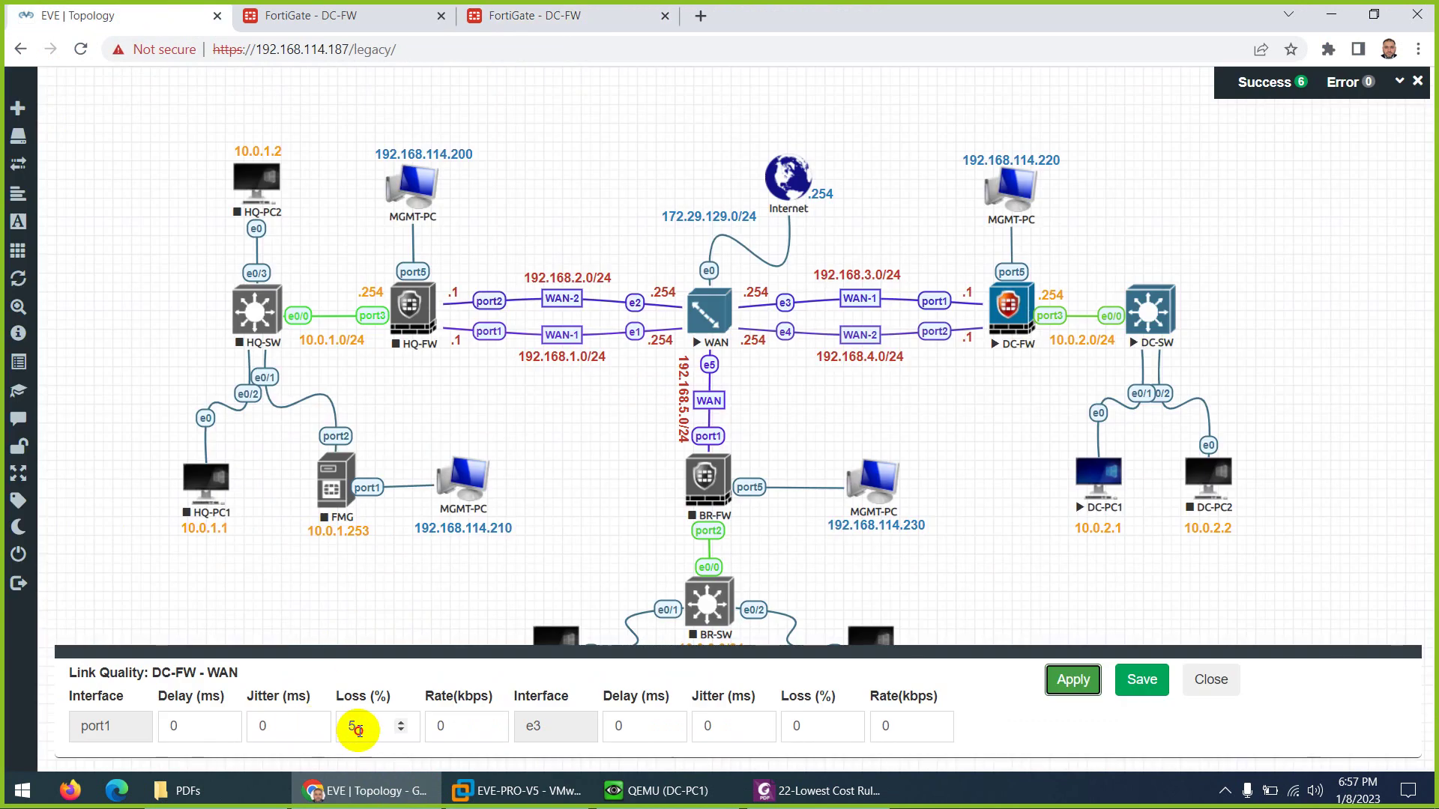
pyautogui.doubleClick(346, 727)
pyautogui.write('0')
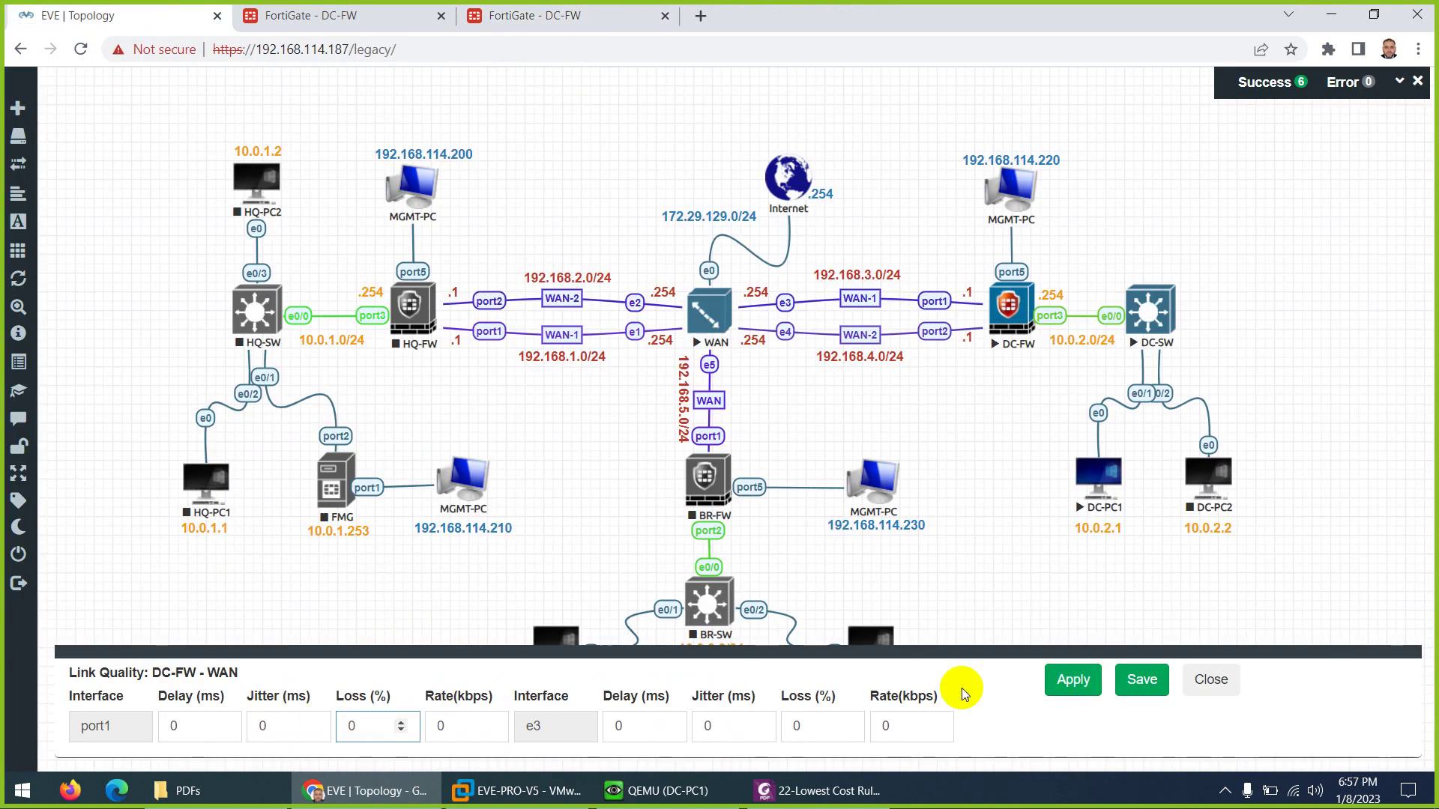
pyautogui.click(1064, 679)
pyautogui.click(1145, 680)
pyautogui.click(1209, 679)
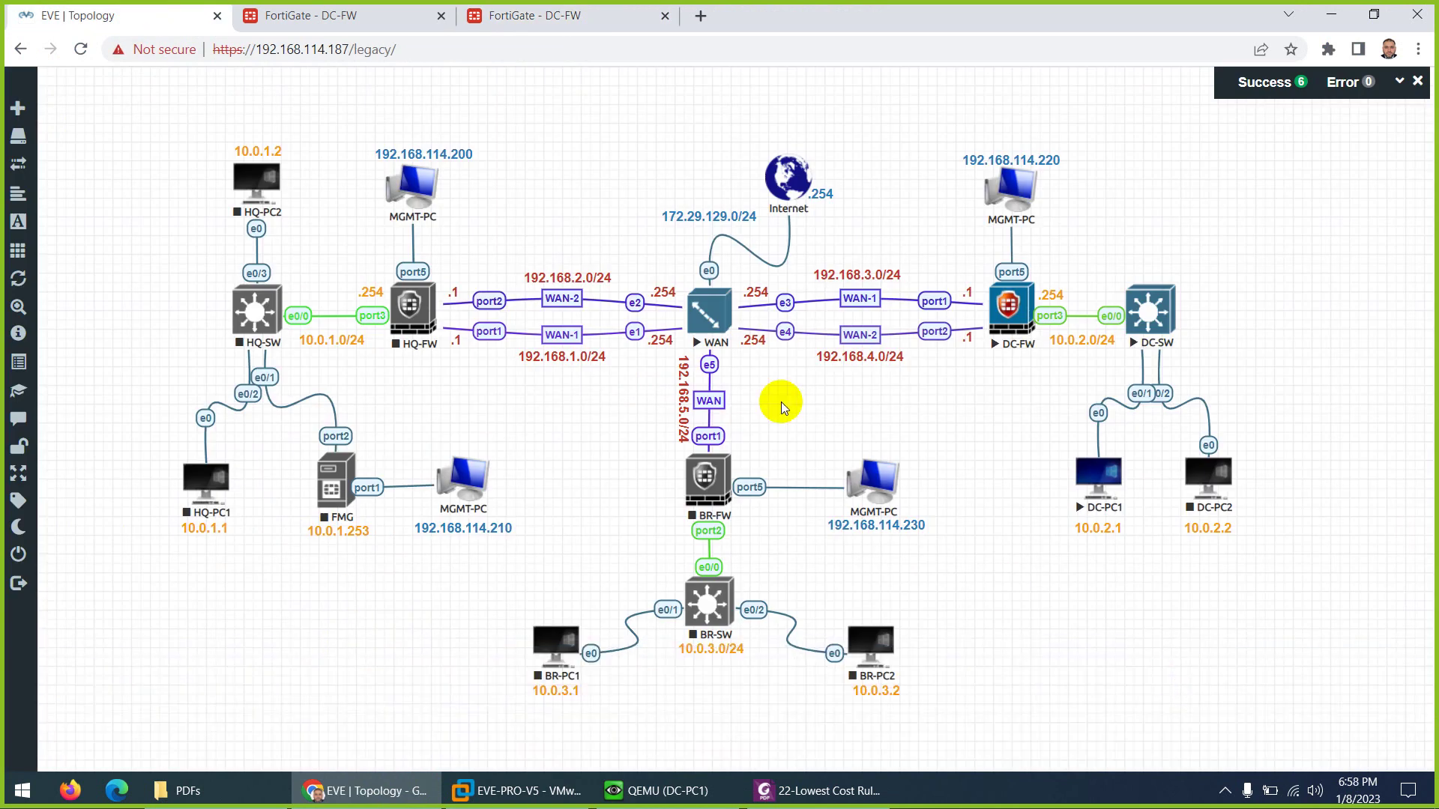
# Switch to the lab PDF and read the SD-WAN Rules instructions for creating a Lowest Cost rule
pyautogui.click(817, 791)
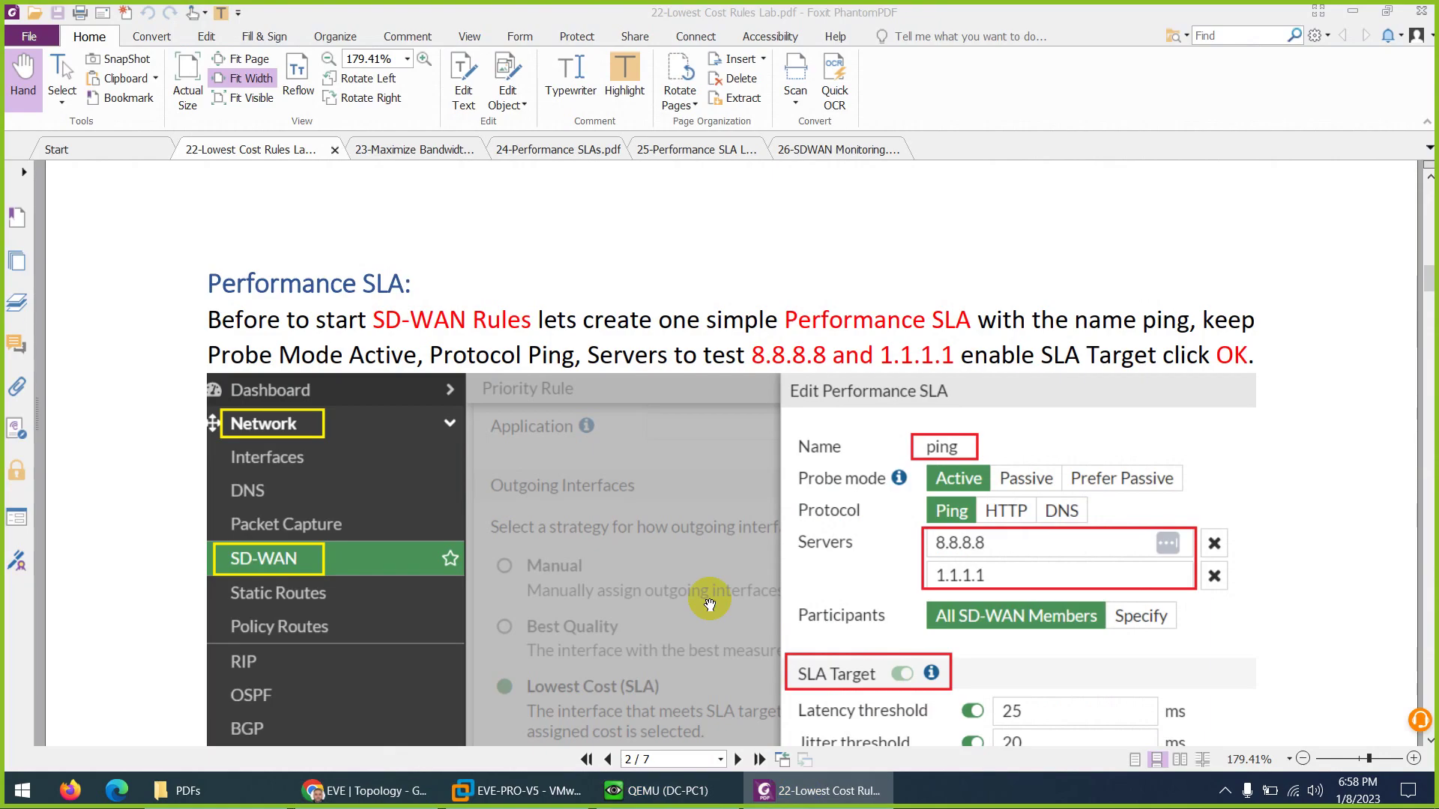
pyautogui.scroll(3, 633, 459)
pyautogui.scroll(-6, 633, 459)
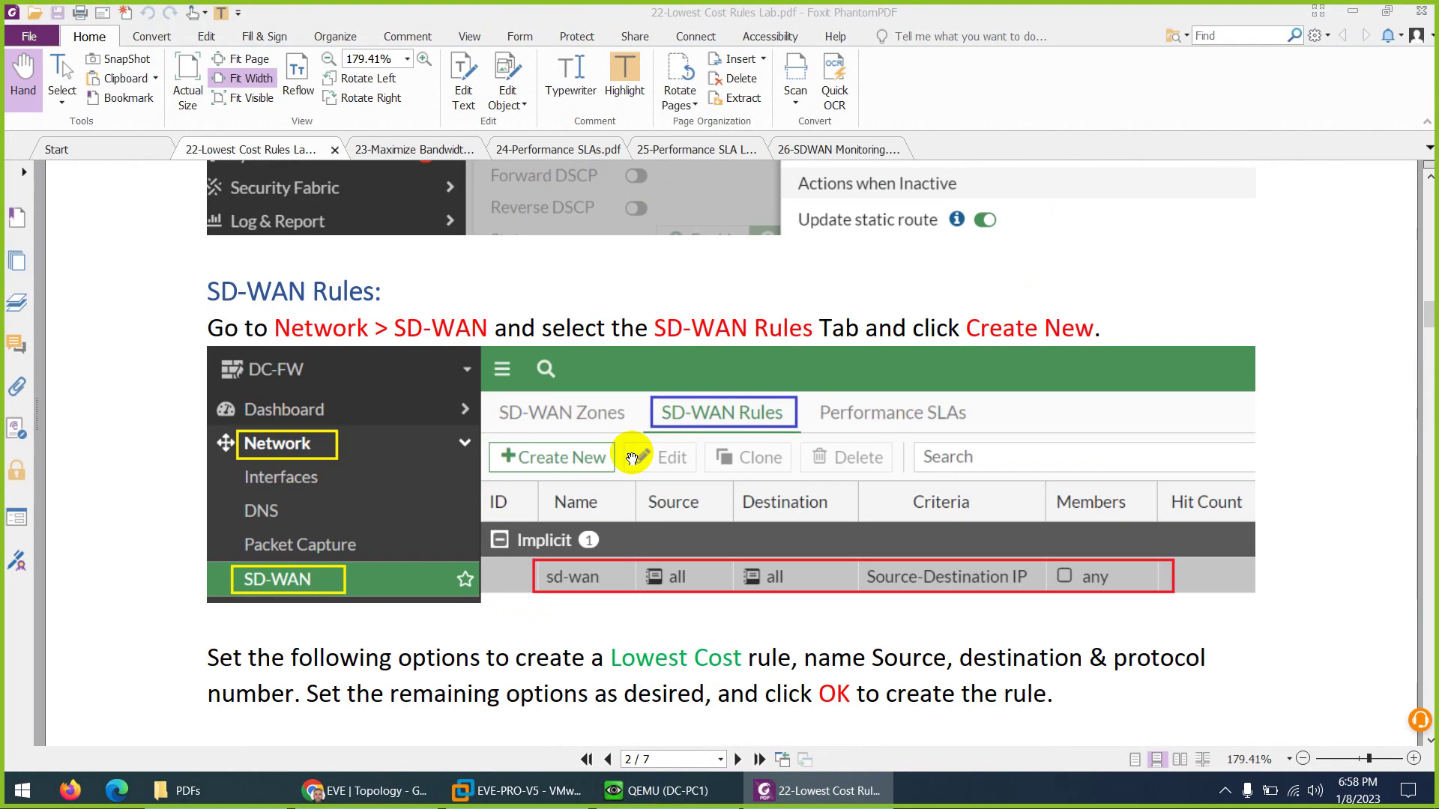
# Switch to the DC-FW SD-WAN rules in Chrome and start a new rule using the Lowest Cost (SLA) strategy
pyautogui.click(355, 795)
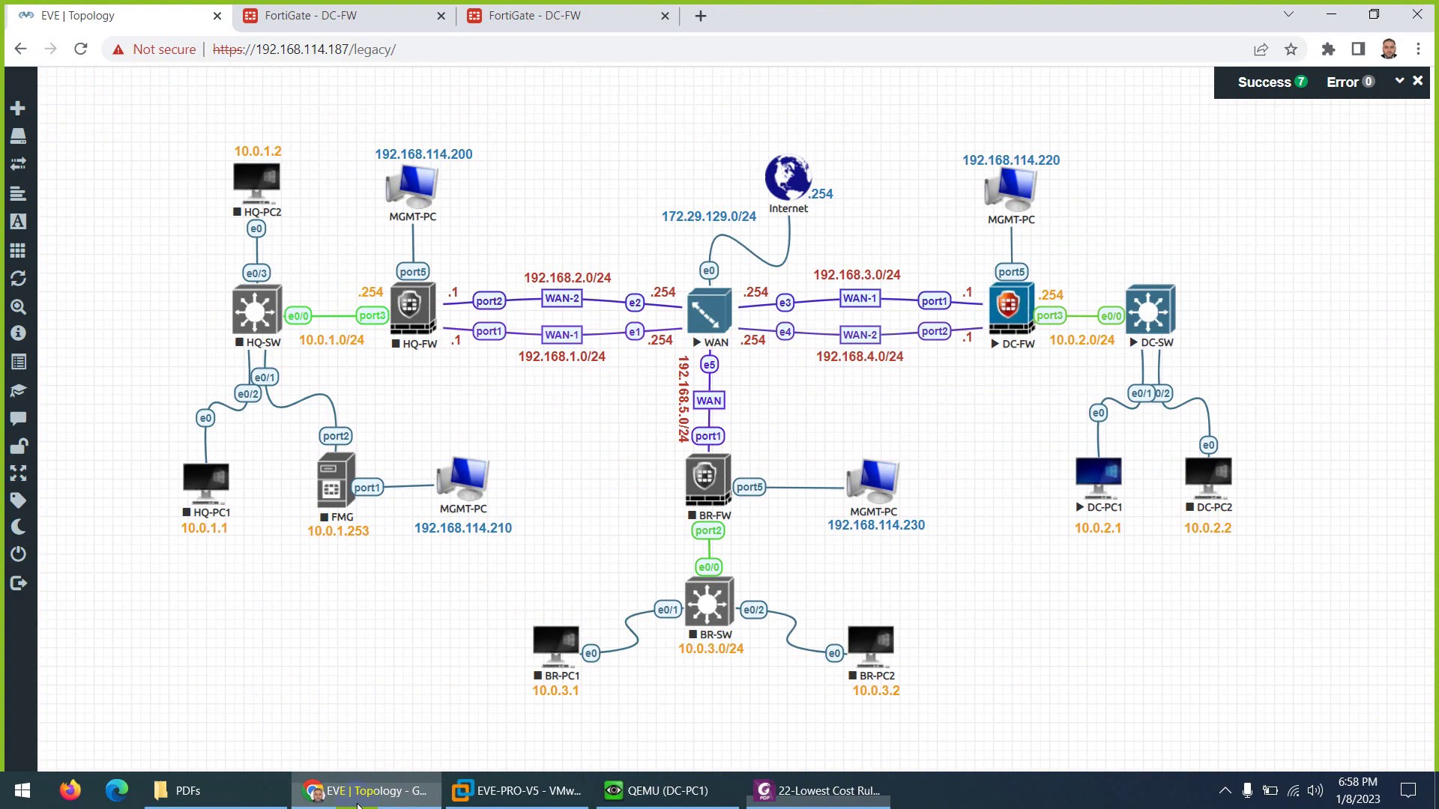
pyautogui.click(363, 16)
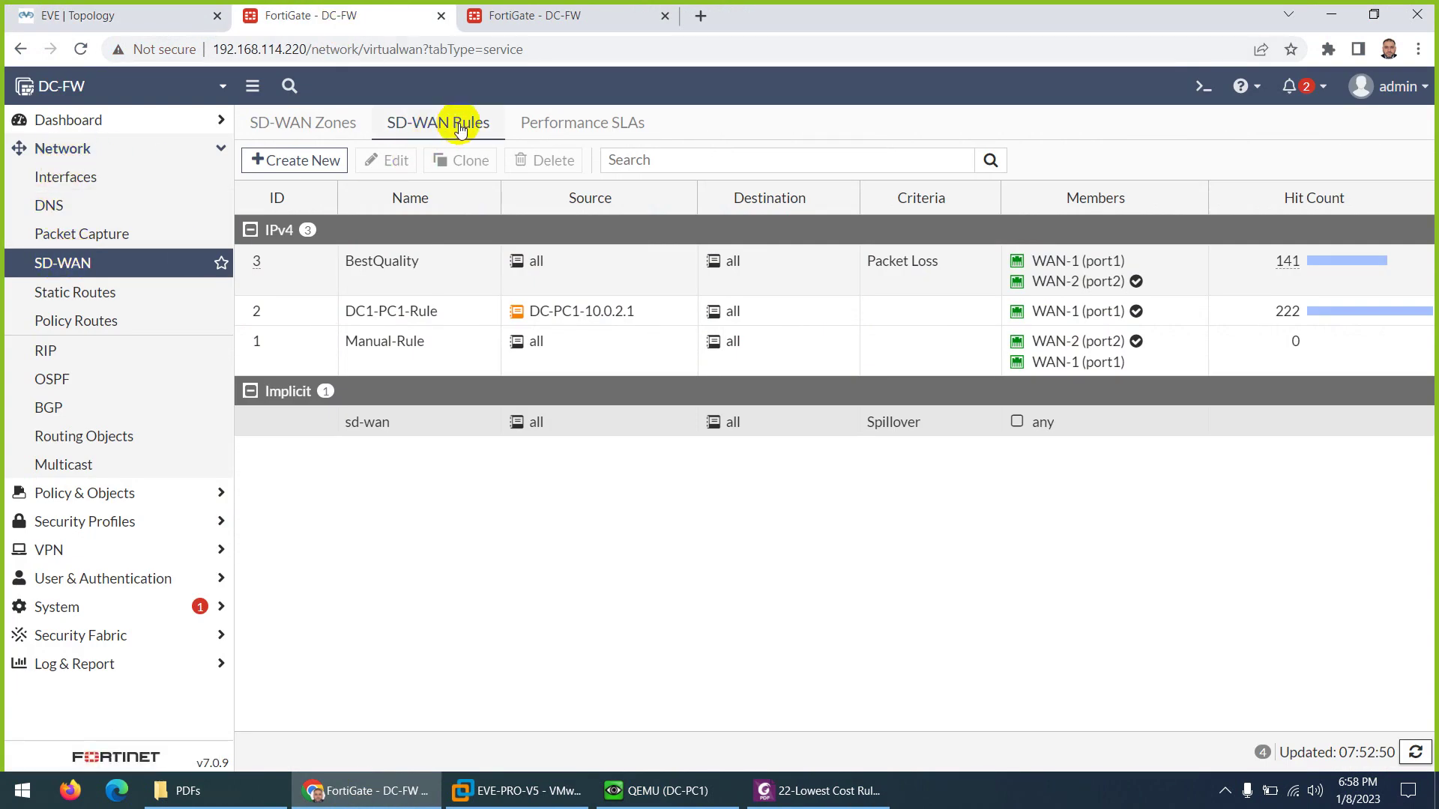
pyautogui.click(293, 171)
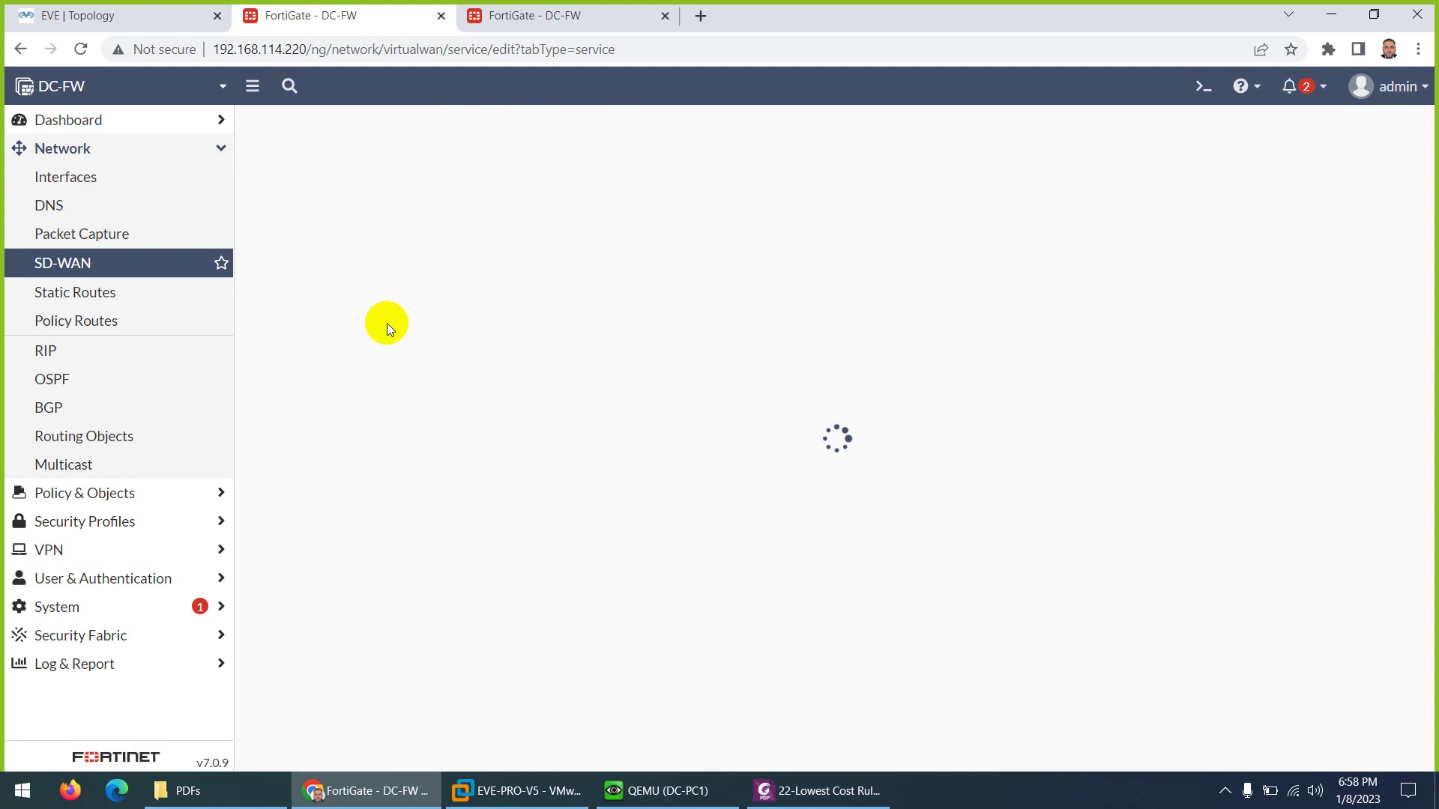
pyautogui.scroll(-2, 417, 591)
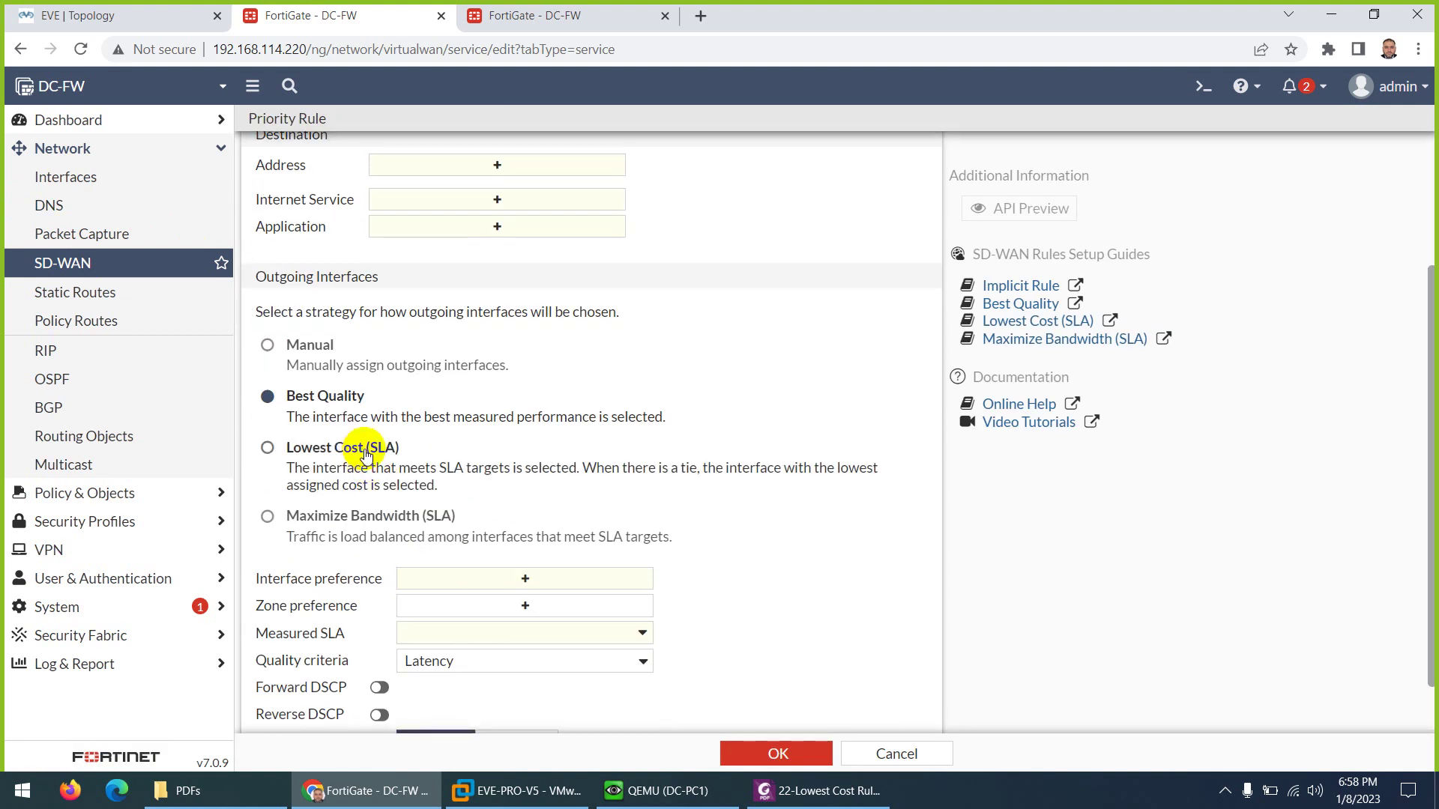
pyautogui.moveTo(363, 454); pyautogui.dragTo(302, 454)
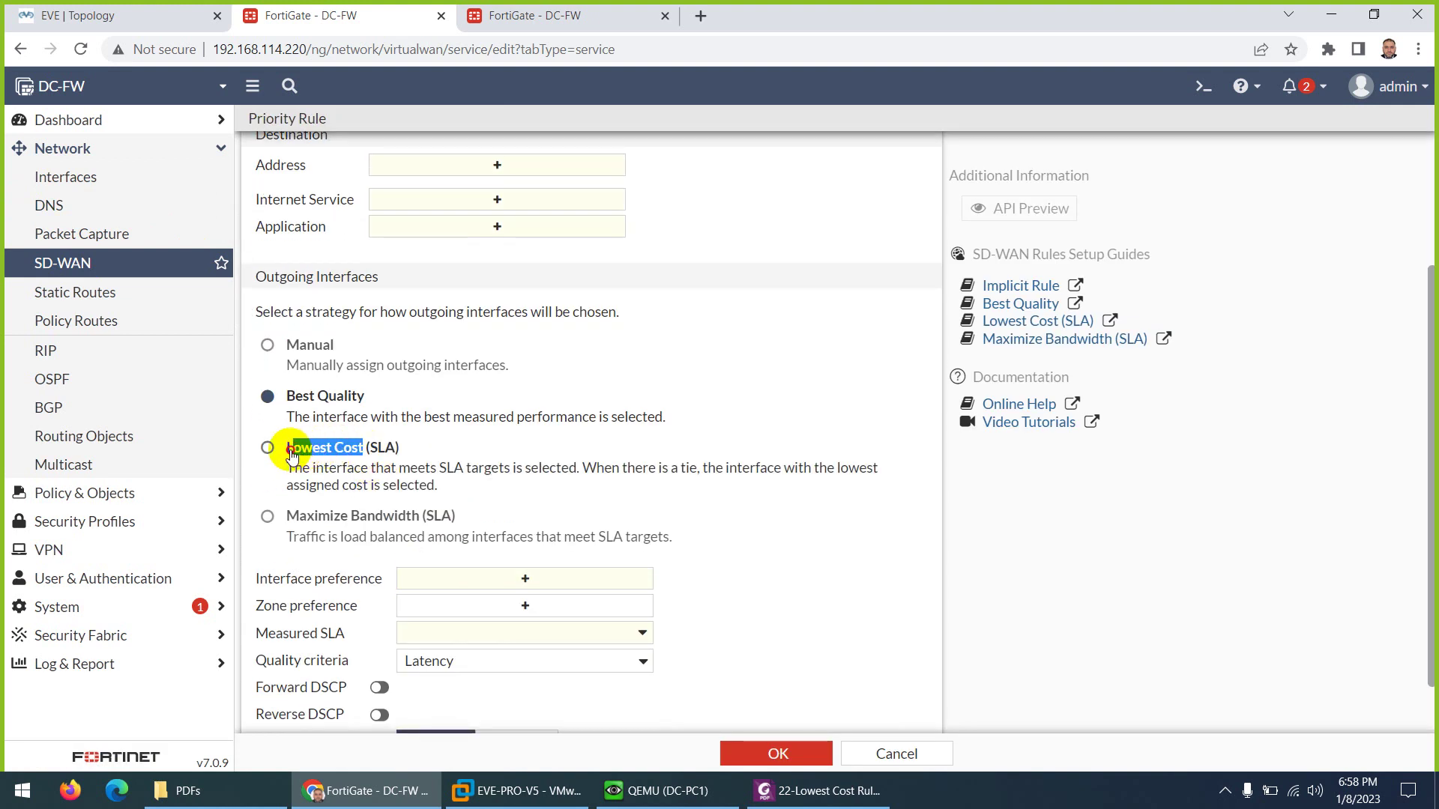
pyautogui.click(275, 450)
pyautogui.rightClick(325, 466)
pyautogui.click(352, 475)
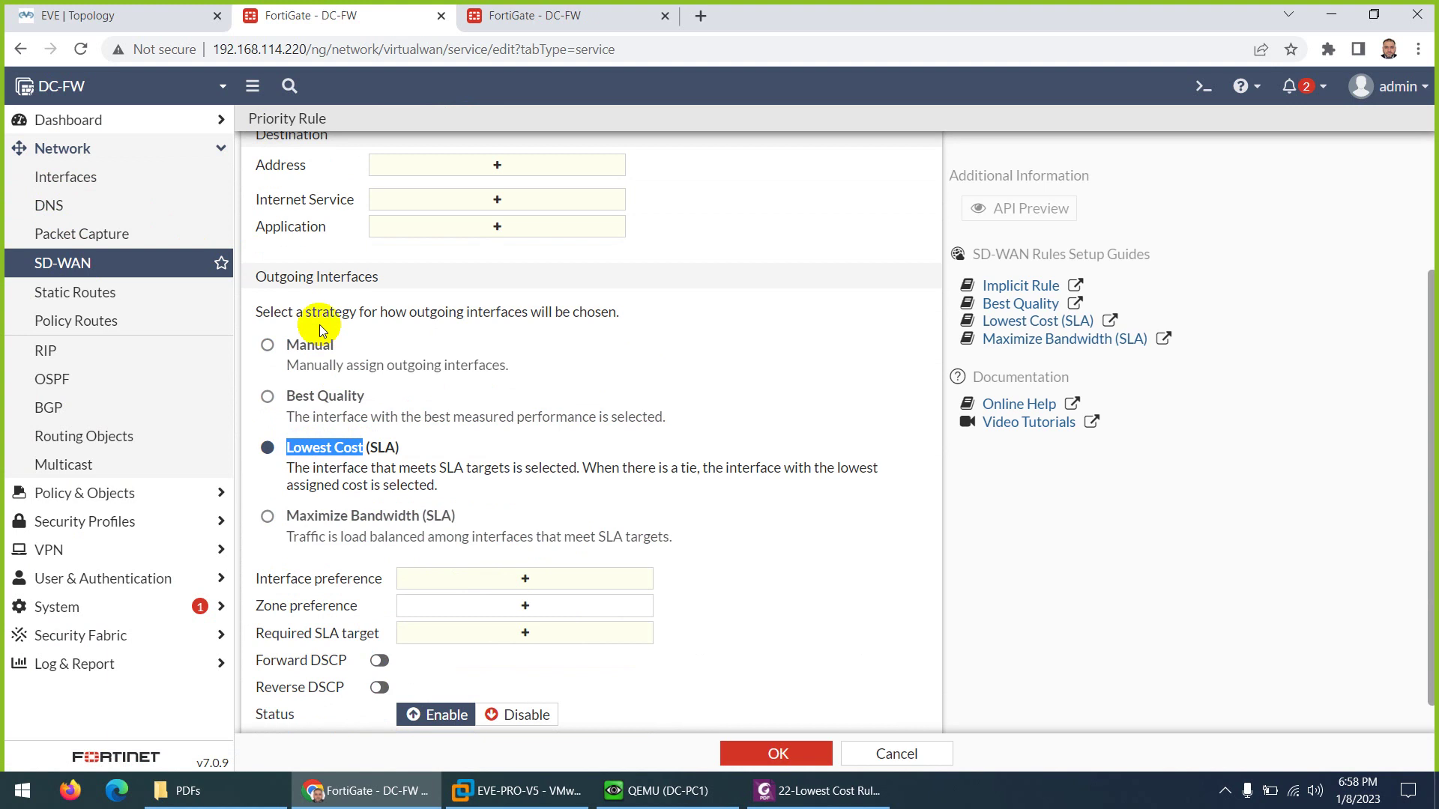
# Name the new SD-WAN rule LowestCost
pyautogui.scroll(3, 319, 325)
pyautogui.click(357, 167)
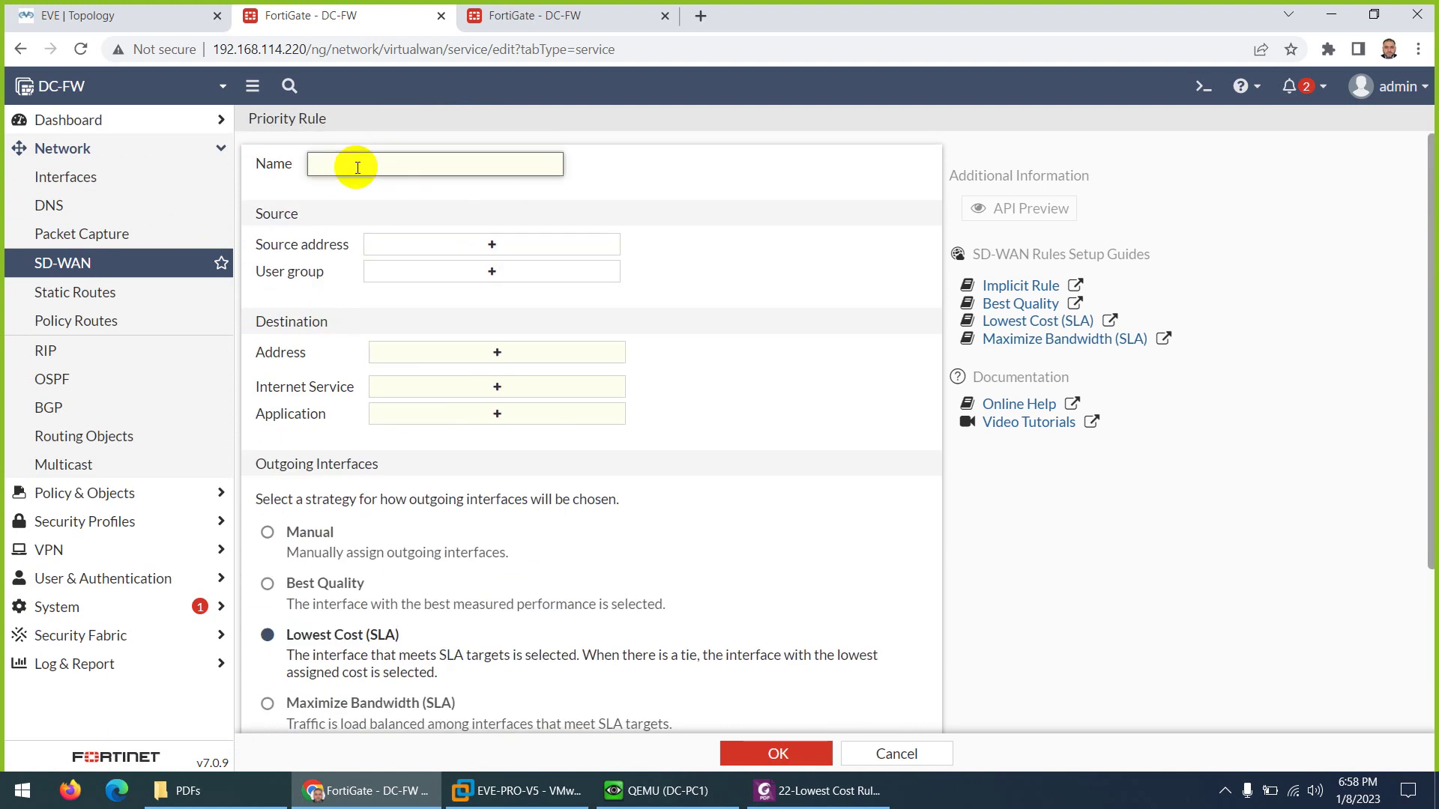
pyautogui.write('Lowest Cost')
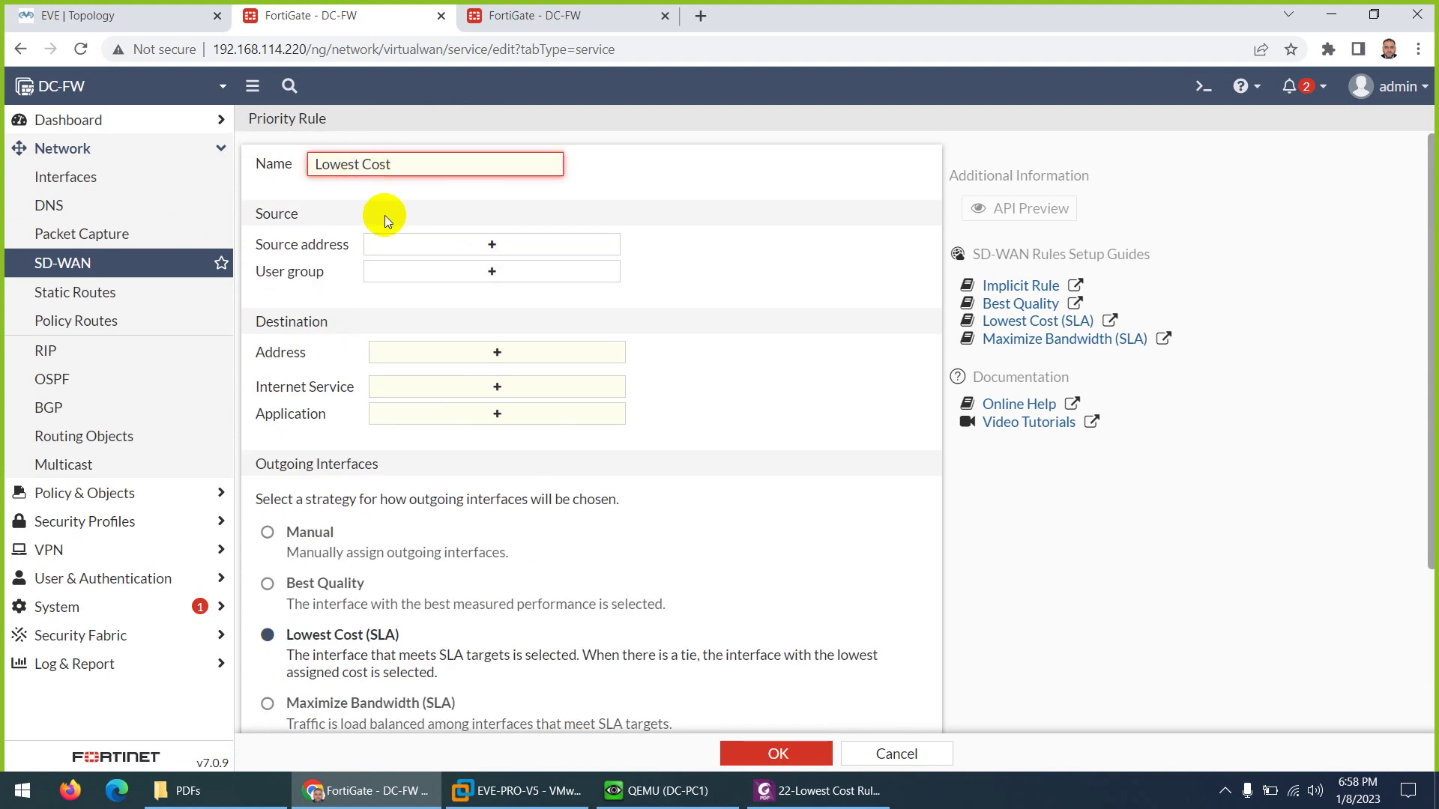
pyautogui.press('BackSpace')
# Set both the source address and the destination address of the LowestCost rule to all
pyautogui.click(412, 243)
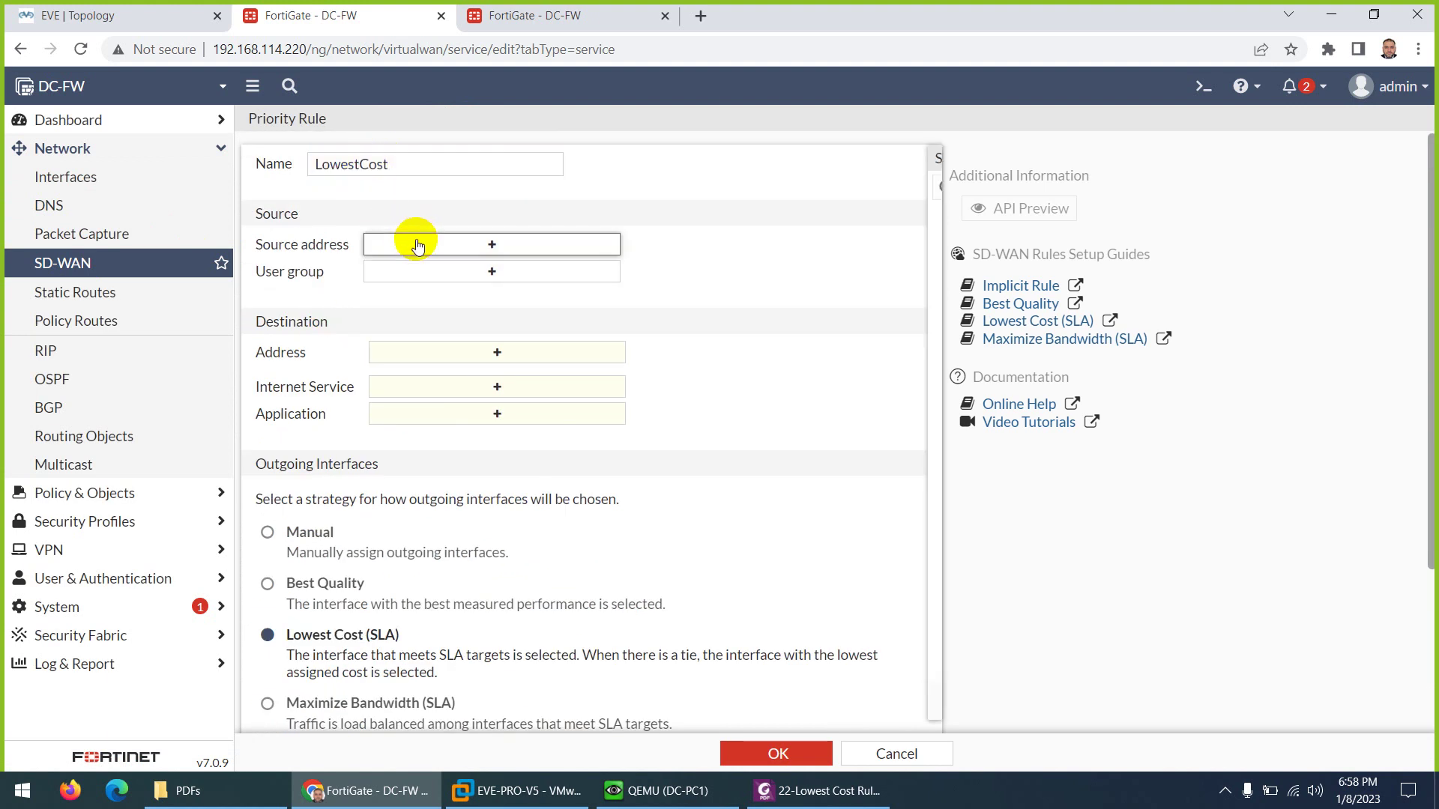
pyautogui.click(697, 245)
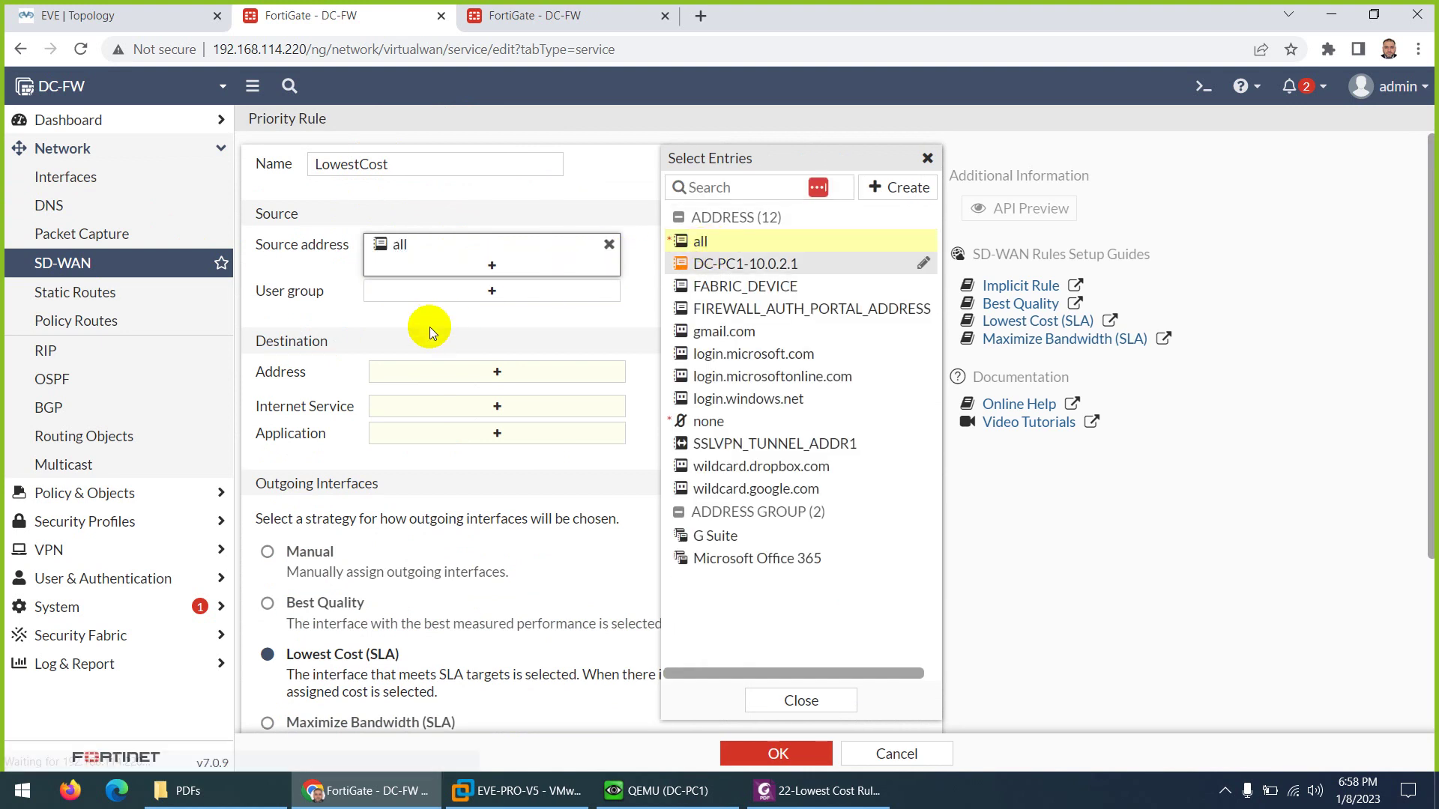
pyautogui.click(409, 370)
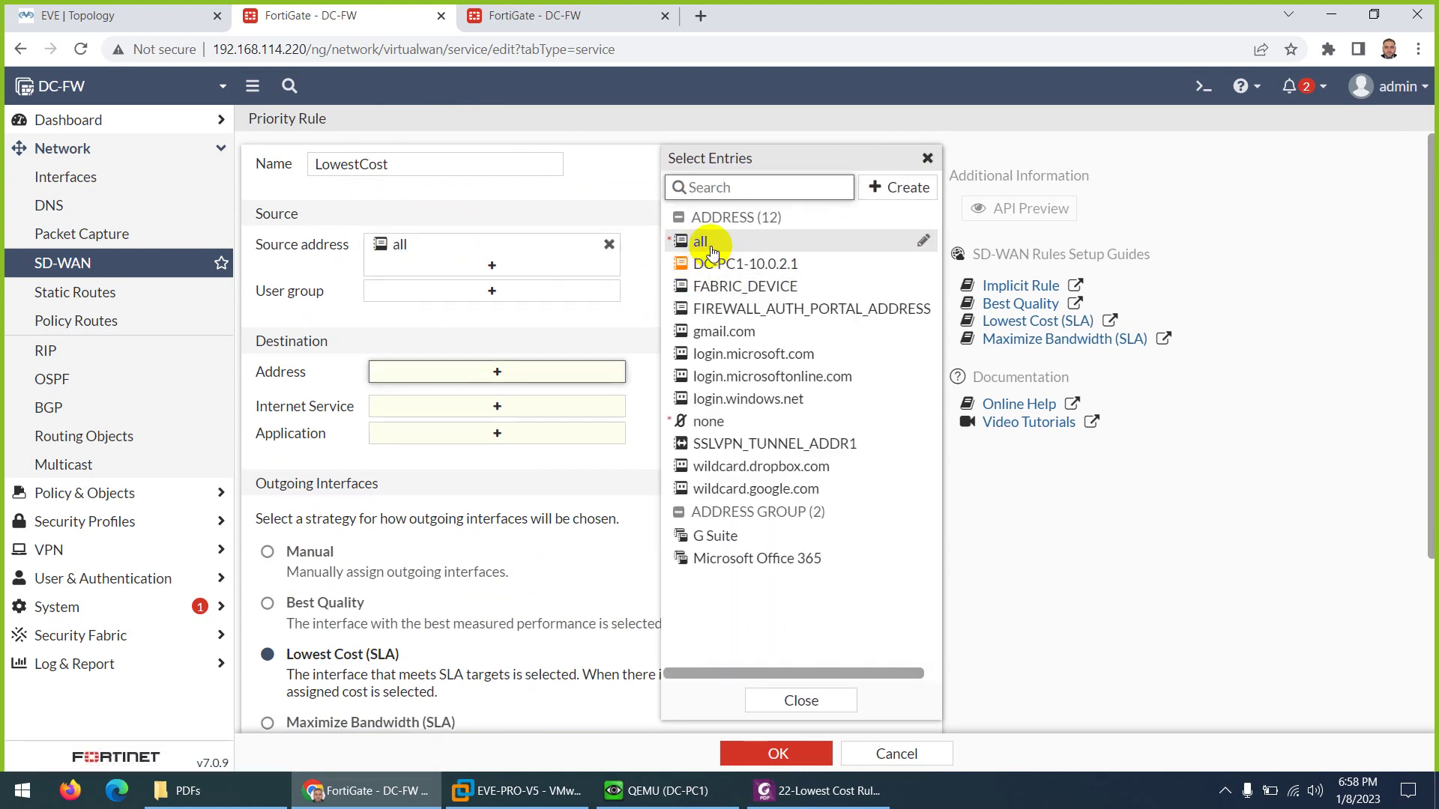
pyautogui.click(701, 242)
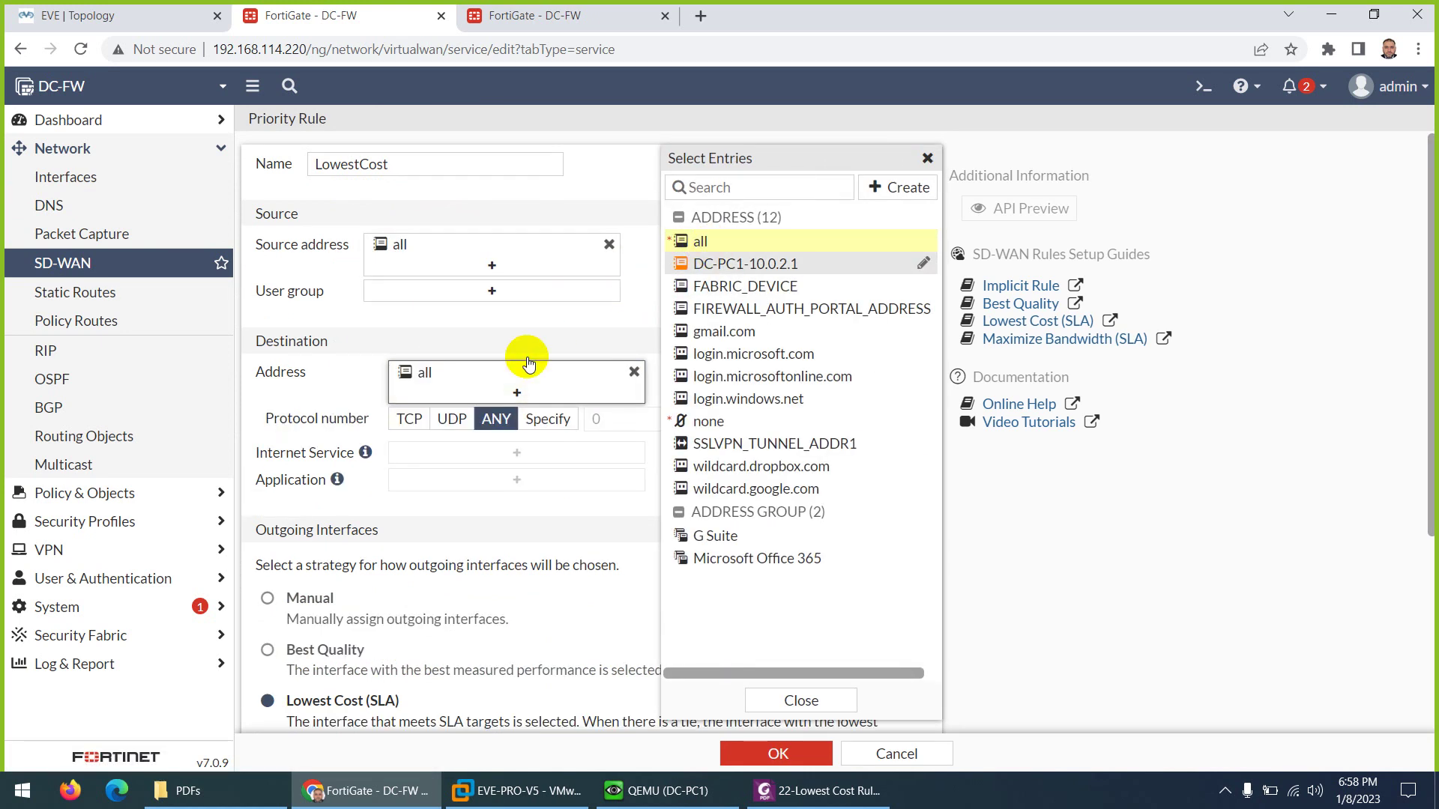
pyautogui.click(253, 452)
# Set the rule's interface preference to WAN-2 (port2) first, followed by WAN-1 (port1)
pyautogui.scroll(-4, 254, 452)
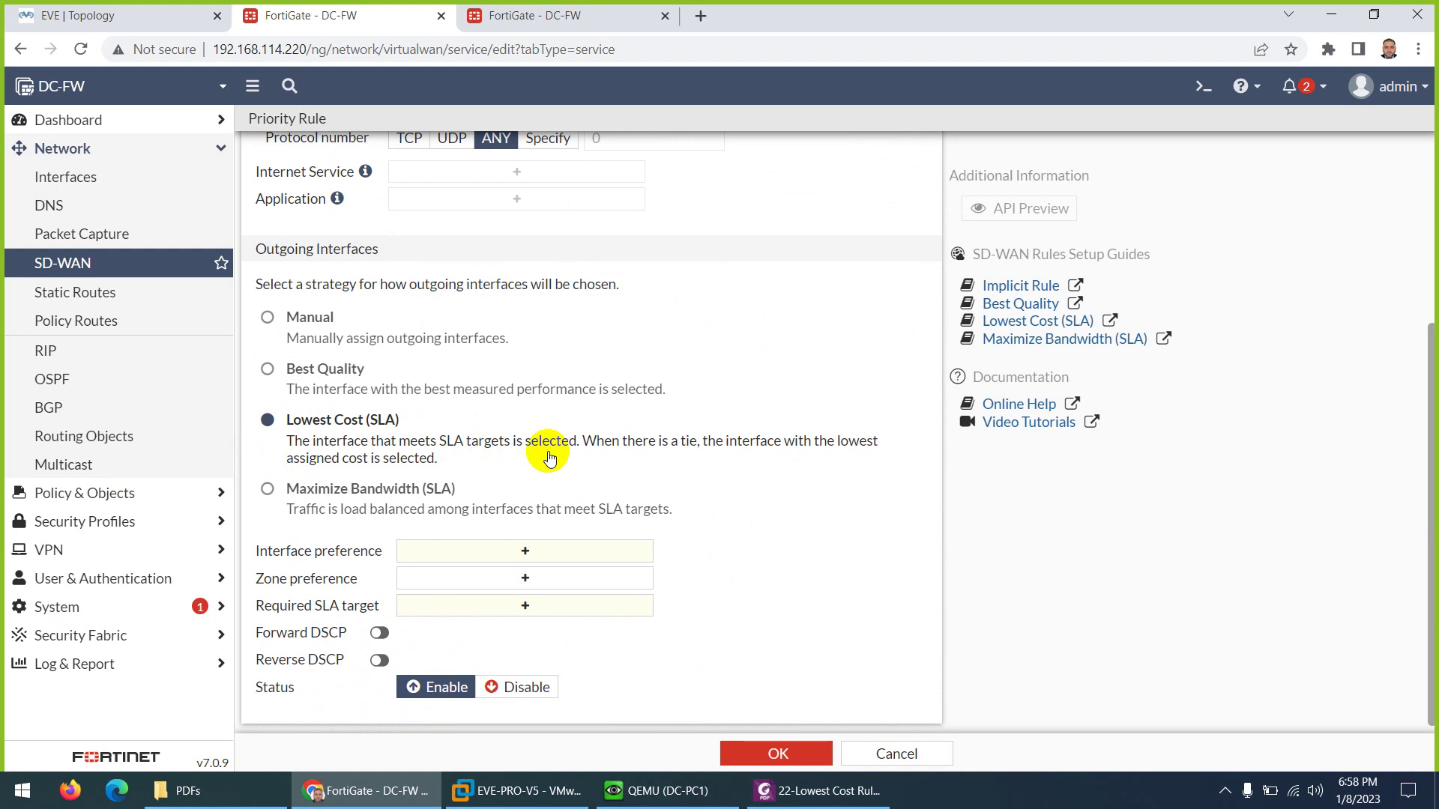
pyautogui.click(445, 553)
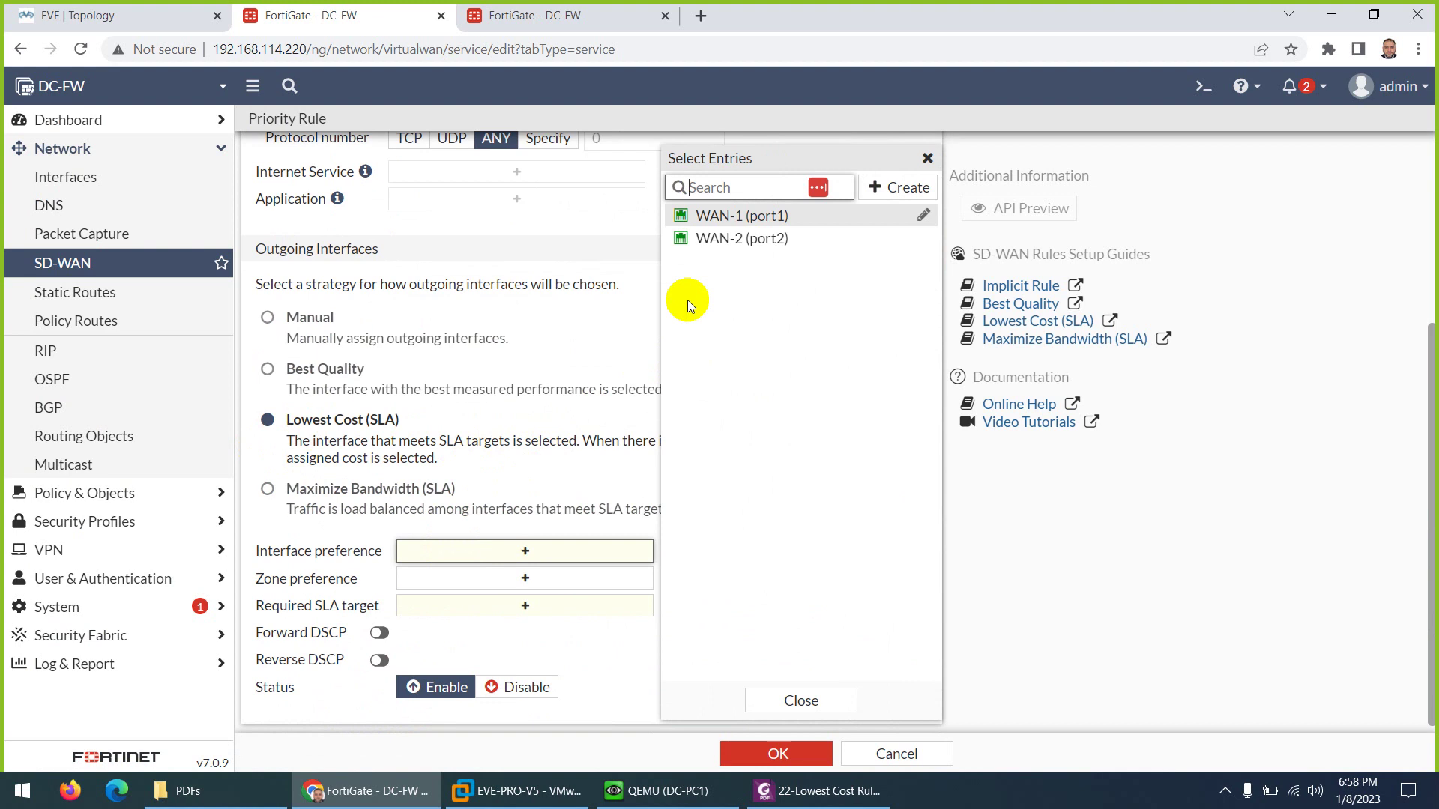
pyautogui.click(742, 247)
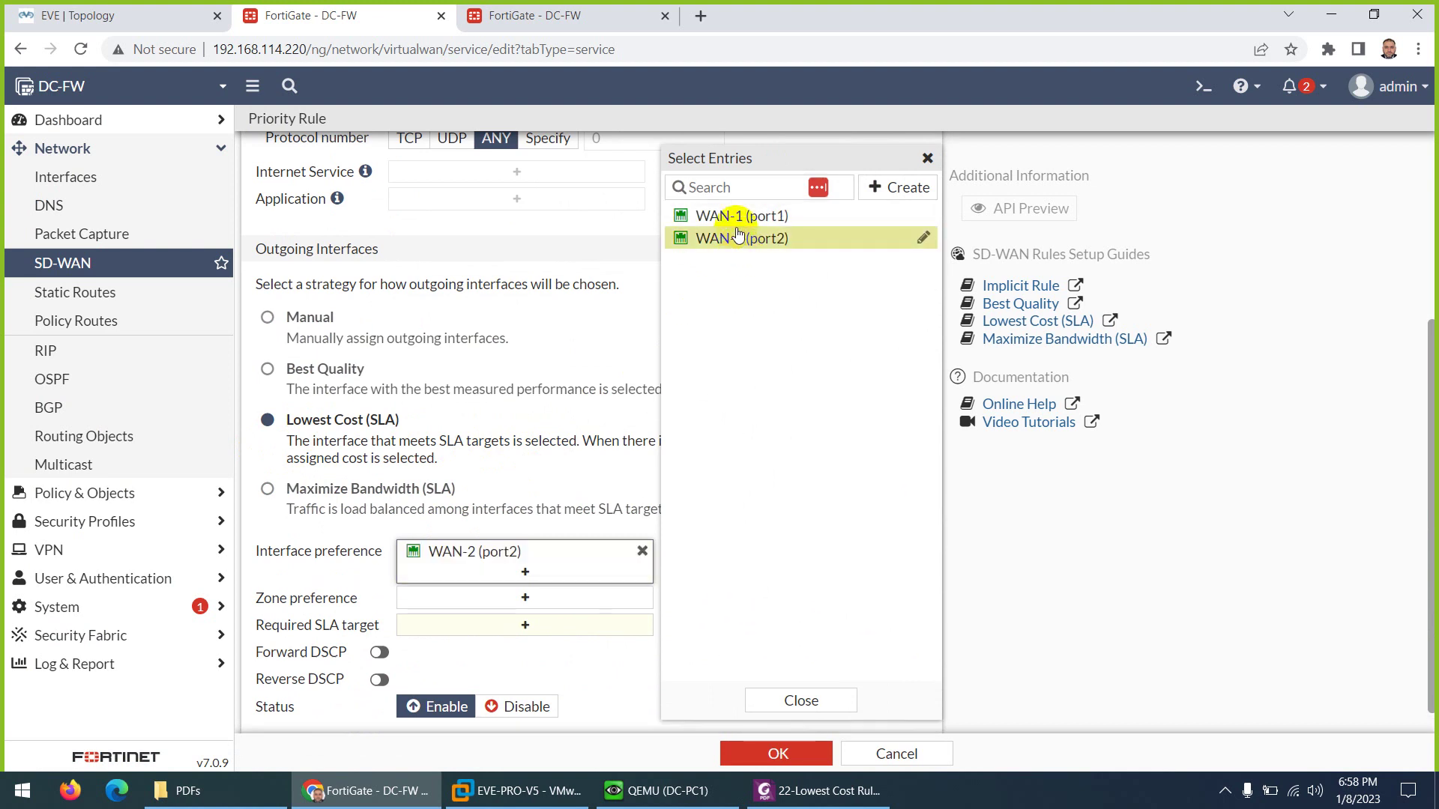
pyautogui.click(740, 217)
pyautogui.click(340, 551)
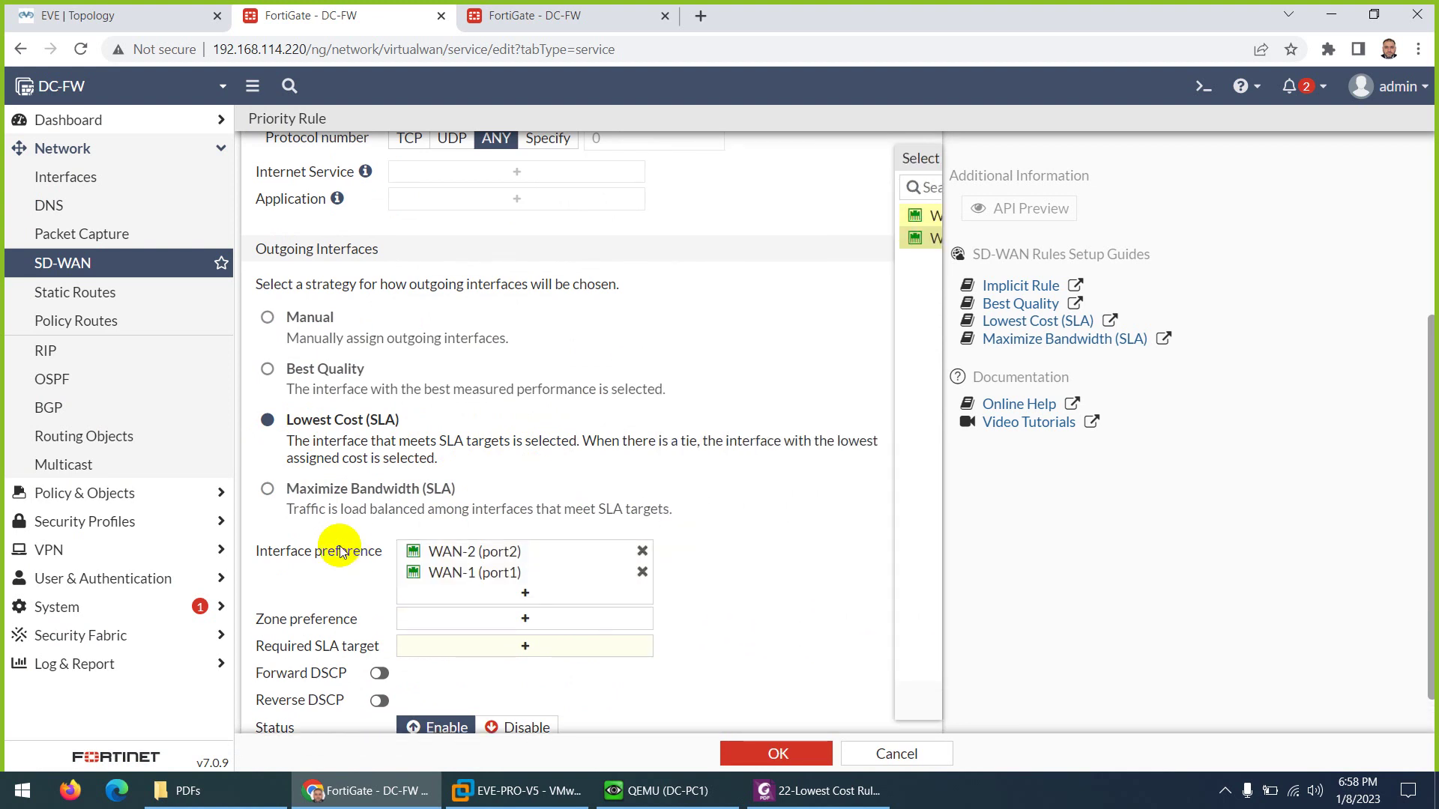
# Choose ping as the required SLA target of the LowestCost rule
pyautogui.scroll(-1, 391, 532)
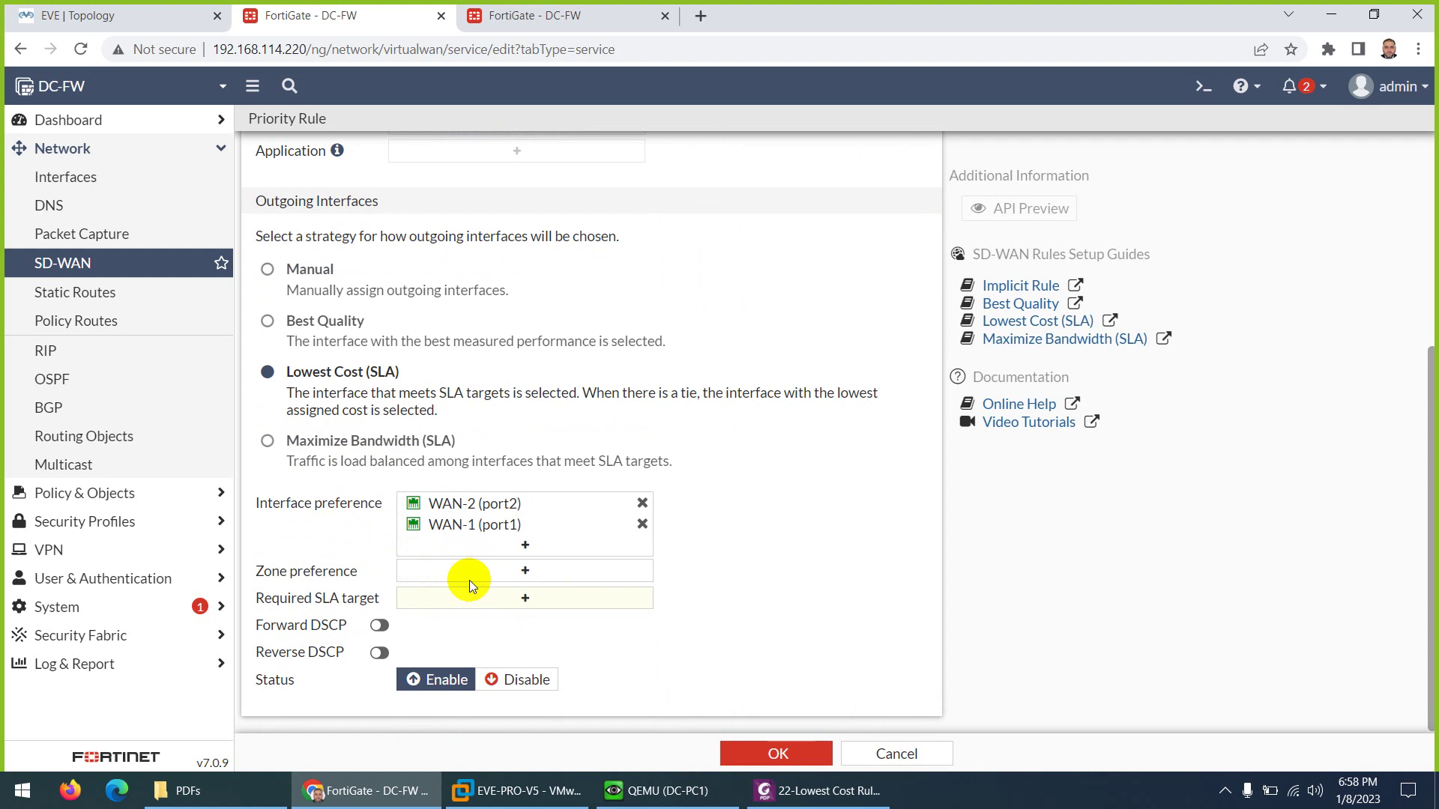
pyautogui.click(450, 605)
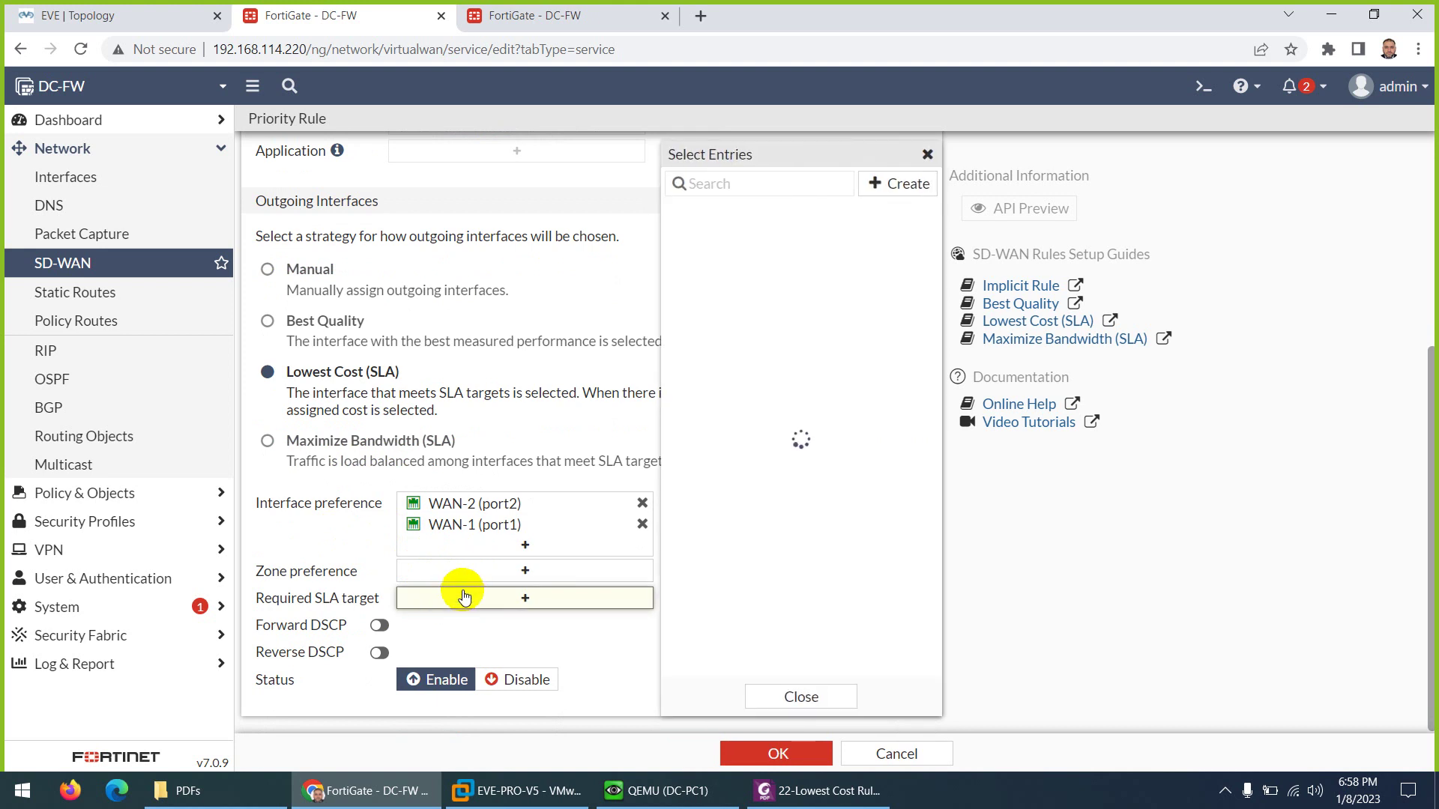
pyautogui.click(680, 350)
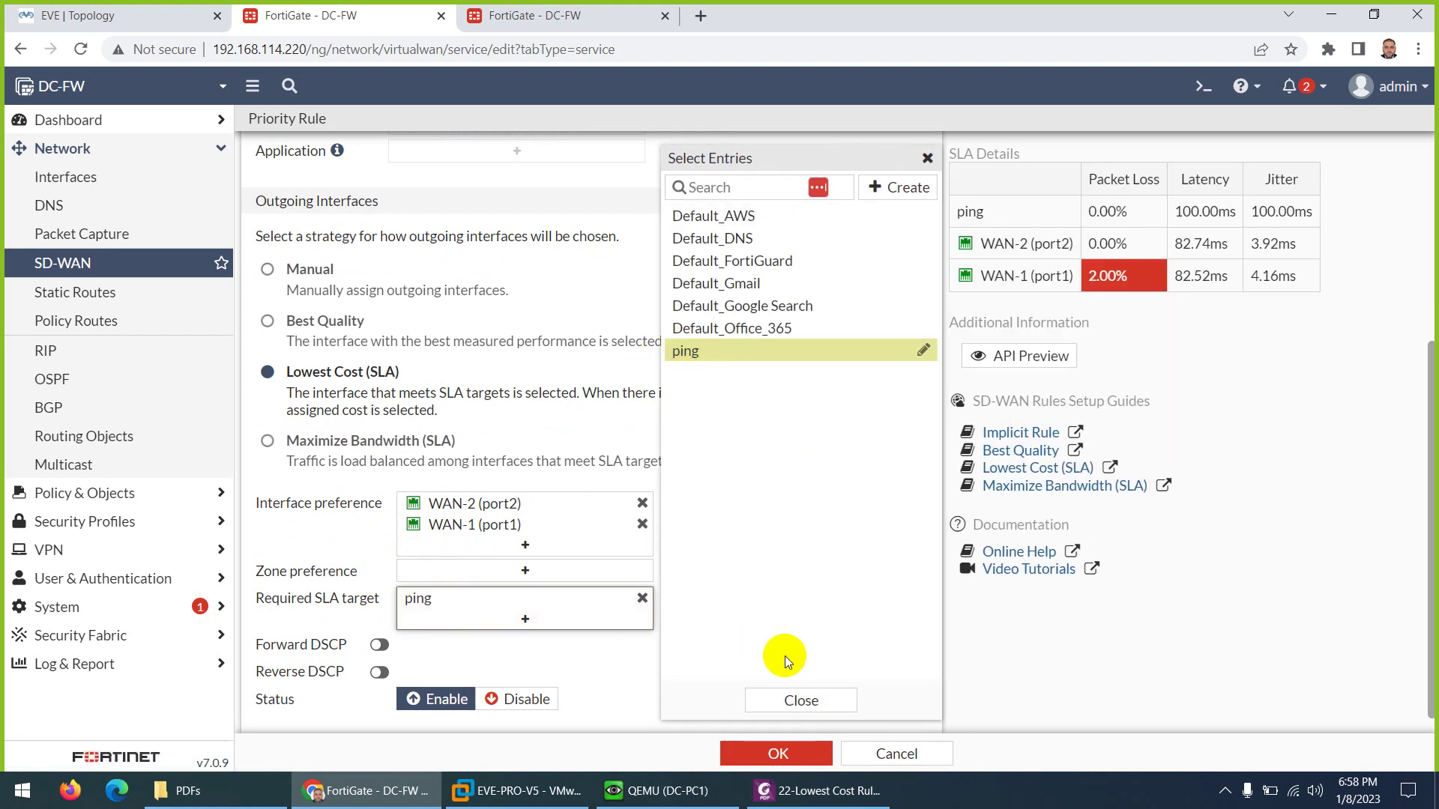
# Review the LowestCost rule's destination, strategy and interface order, and save the rule
pyautogui.click(793, 702)
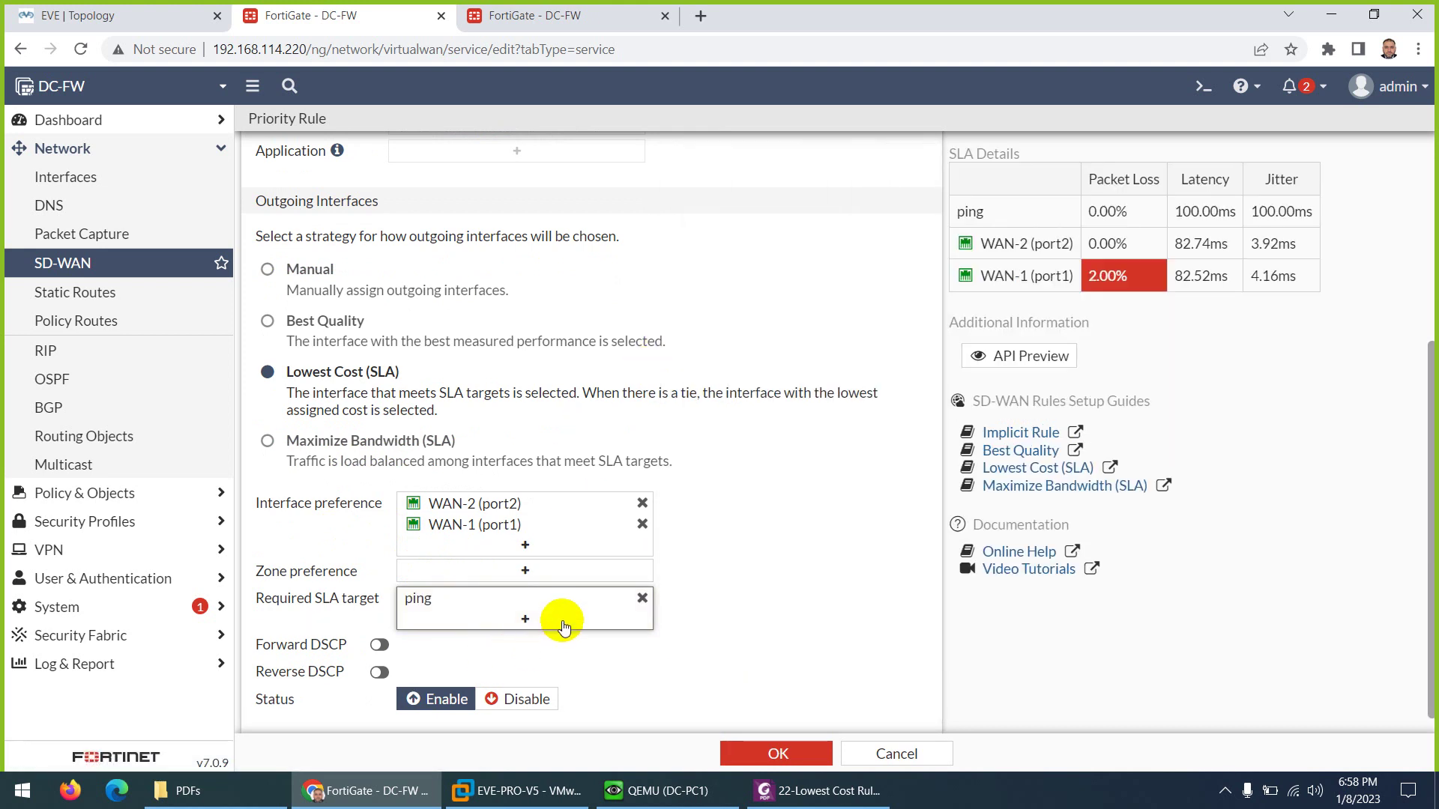
pyautogui.scroll(5, 617, 627)
pyautogui.scroll(-5, 611, 588)
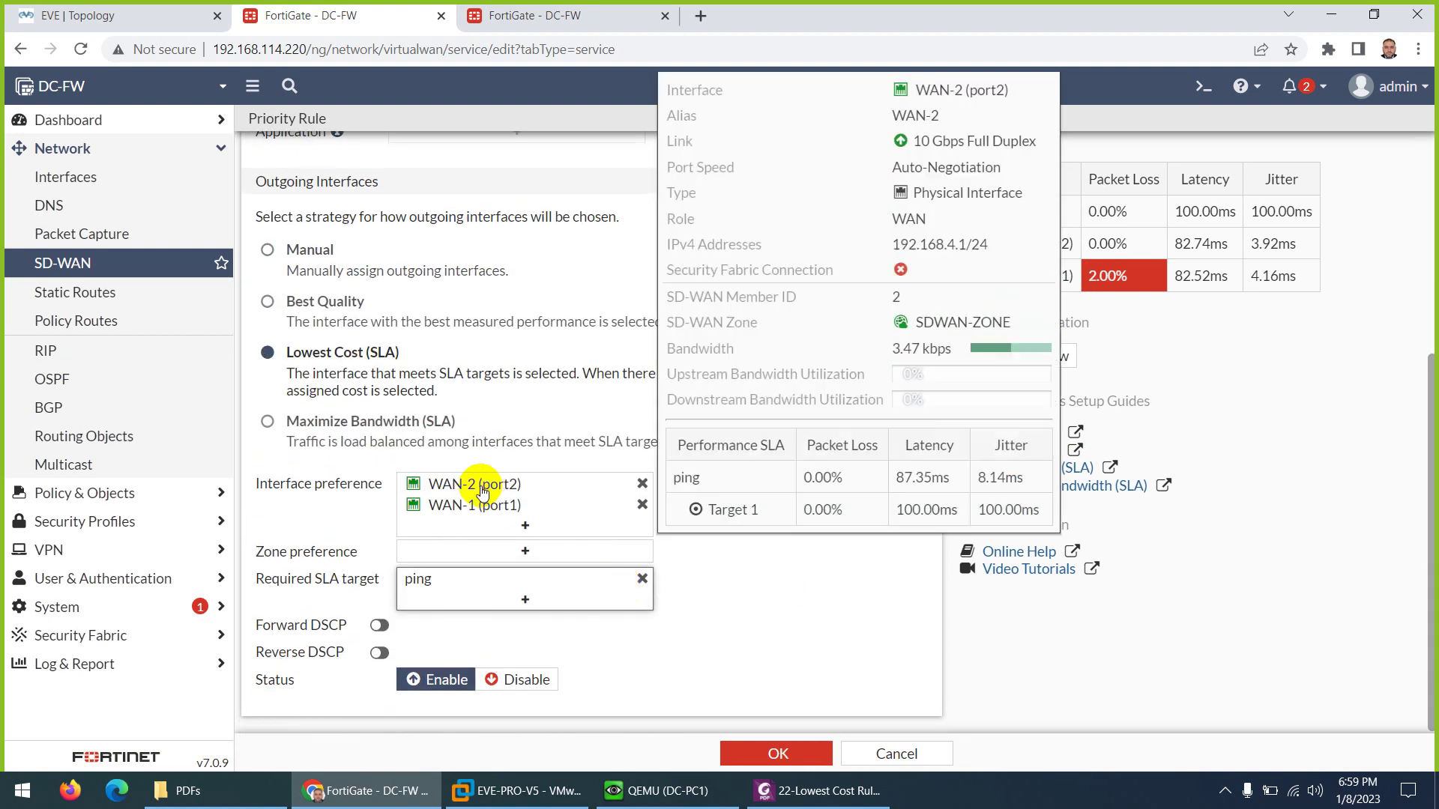
pyautogui.moveTo(479, 487)
pyautogui.scroll(3, 483, 488)
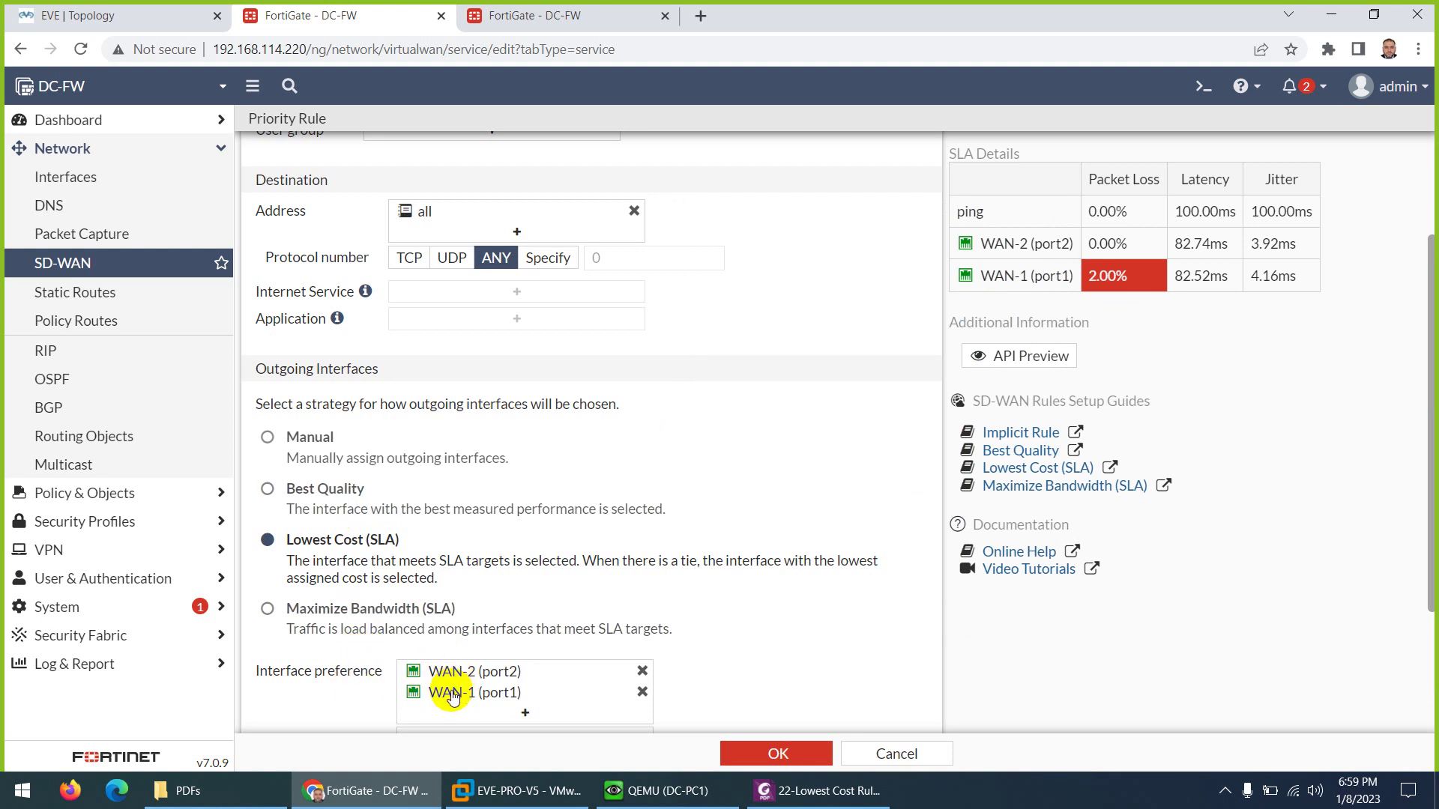
pyautogui.scroll(-3, 473, 550)
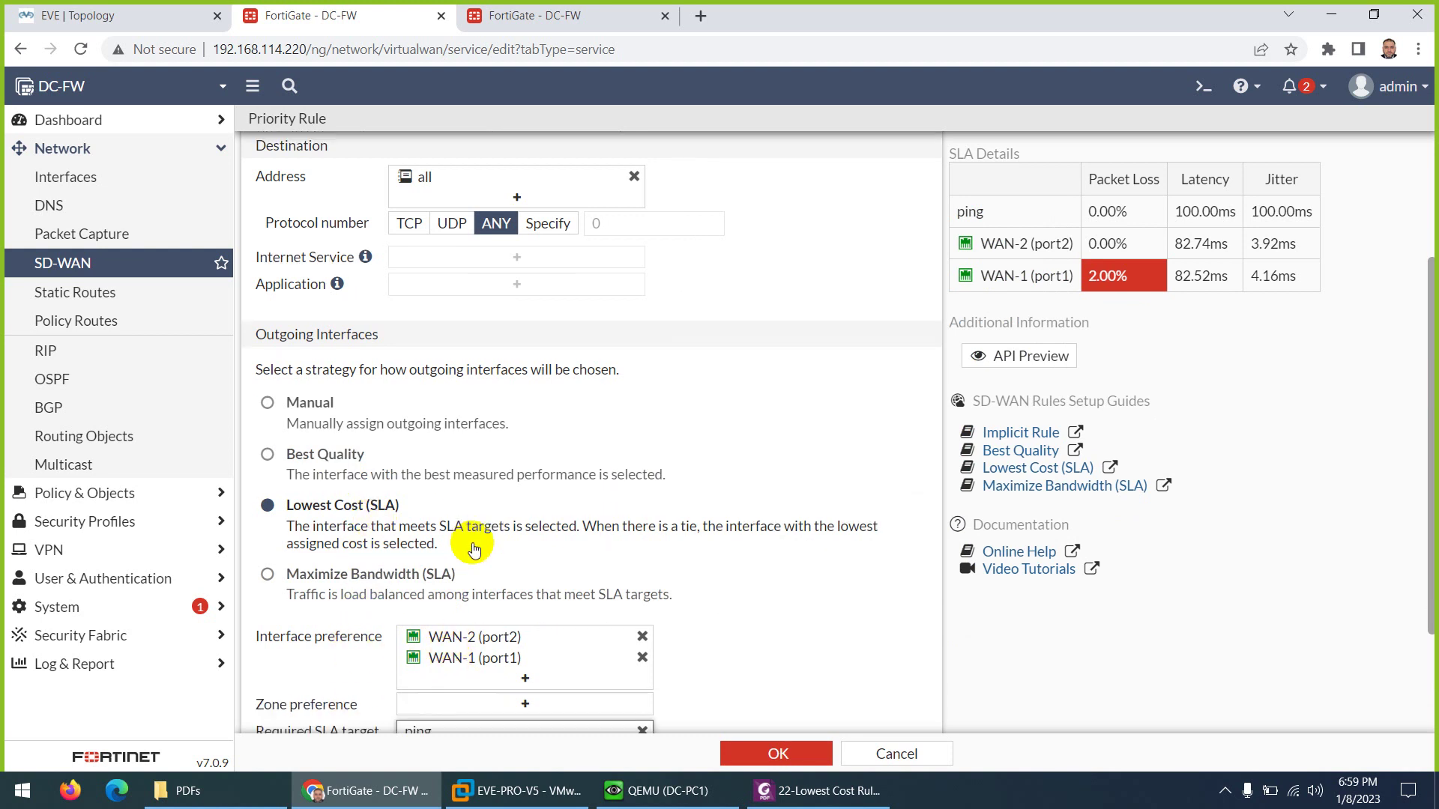
pyautogui.click(772, 753)
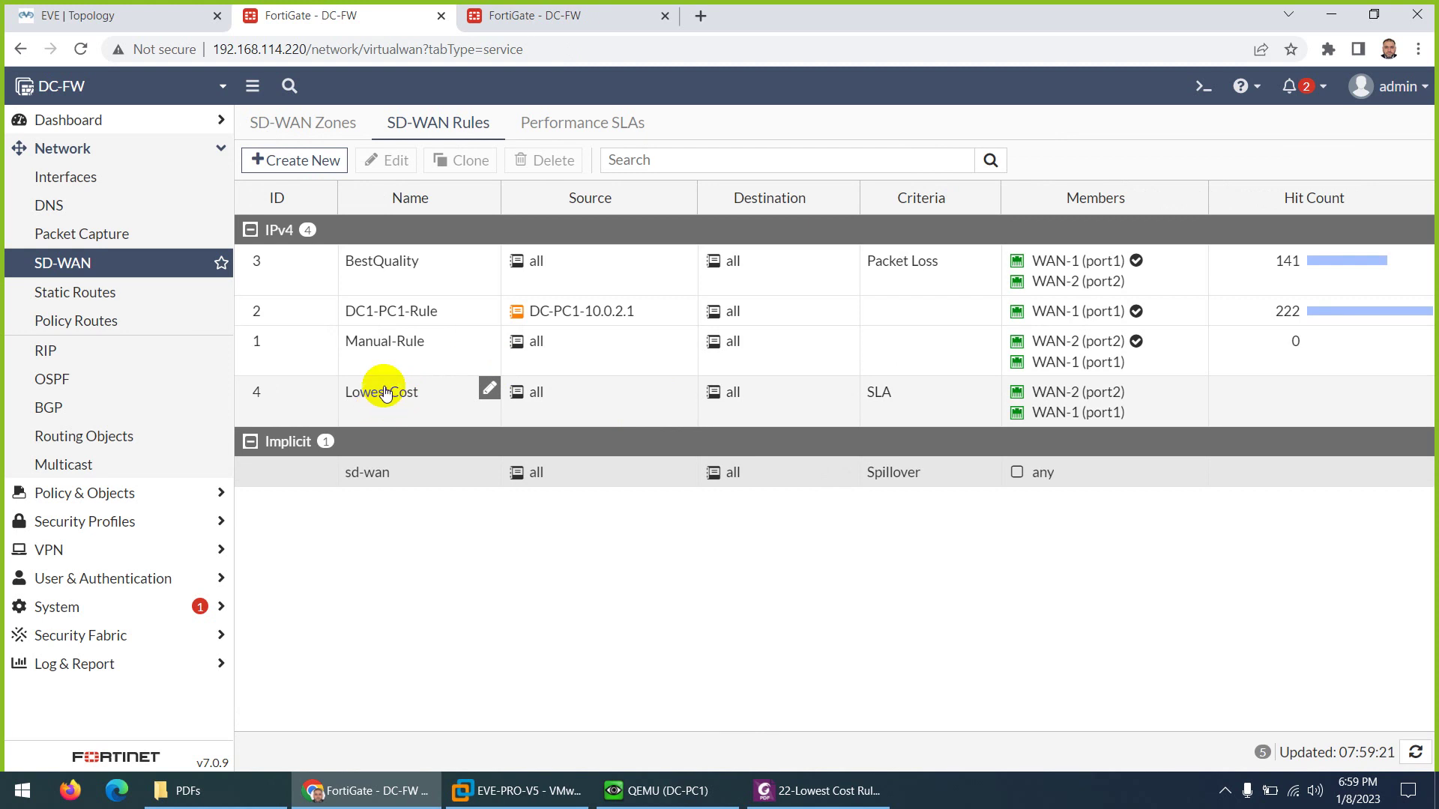
# Move the LowestCost rule above BestQuality as the first IPv4 rule and refresh the rule list
pyautogui.moveTo(372, 408); pyautogui.dragTo(373, 347)
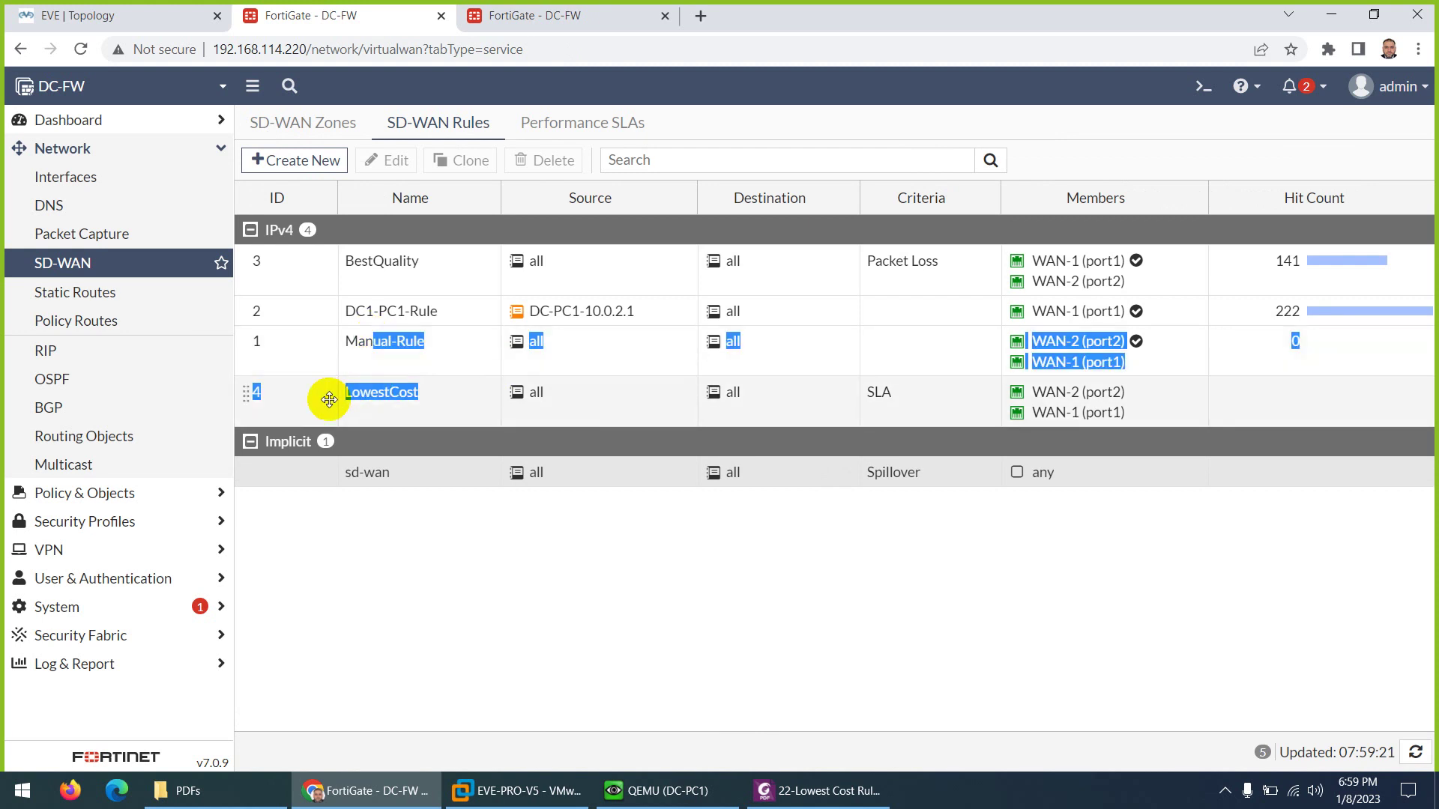
pyautogui.moveTo(299, 398); pyautogui.dragTo(312, 267)
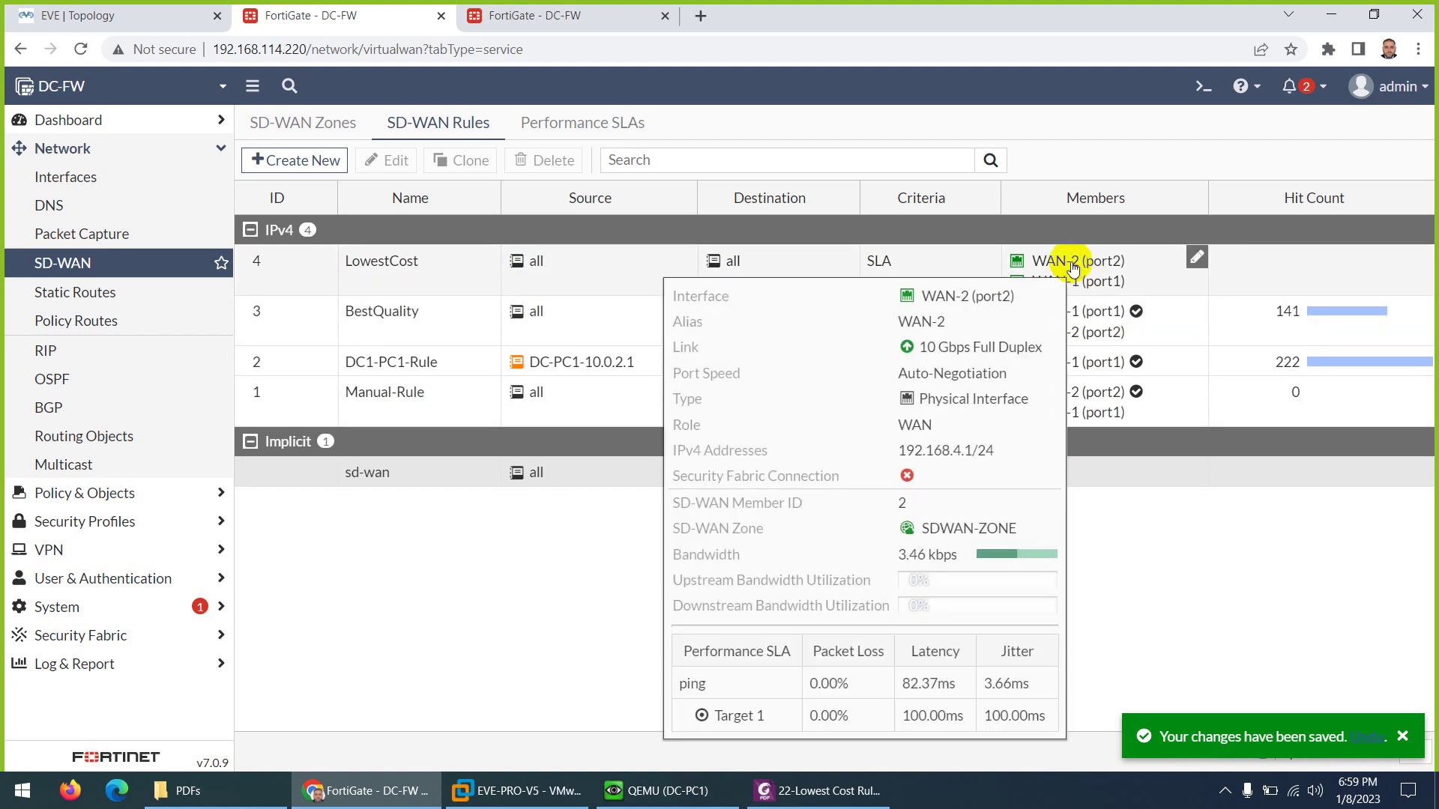
pyautogui.click(1407, 752)
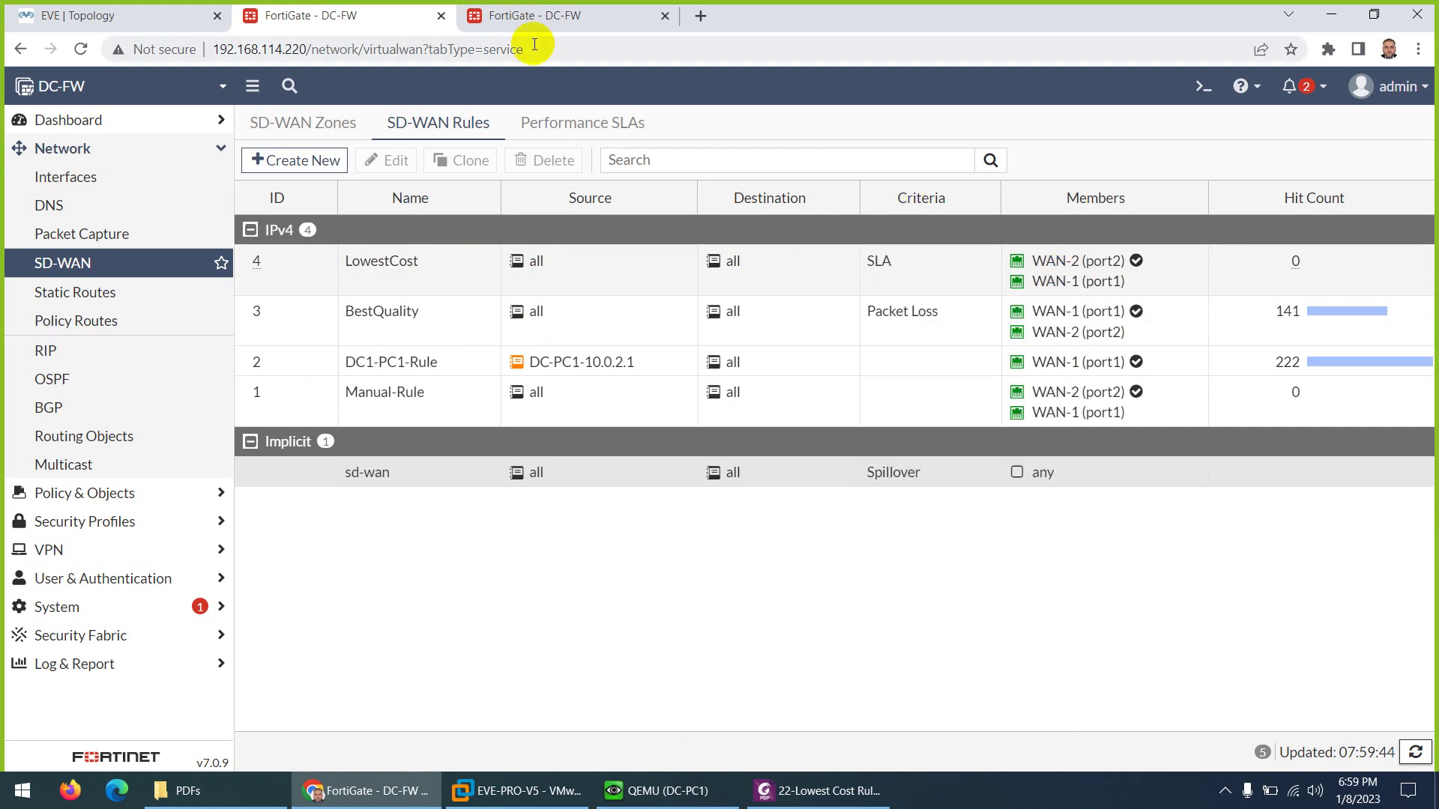
# Examine the ping SLA's thresholds and its live latency, jitter and packet loss against the LowestCost rule's member interfaces
pyautogui.click(533, 16)
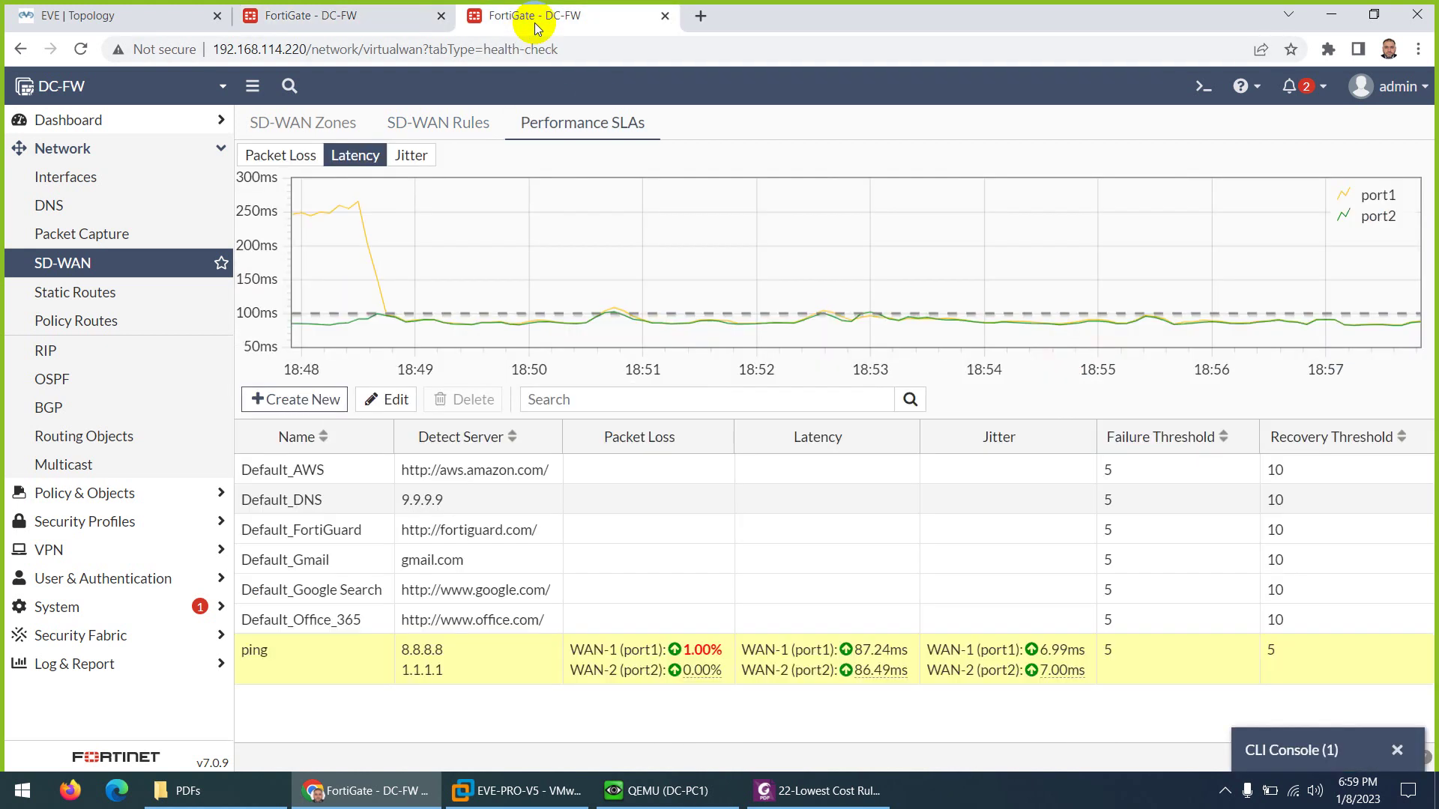
pyautogui.doubleClick(292, 658)
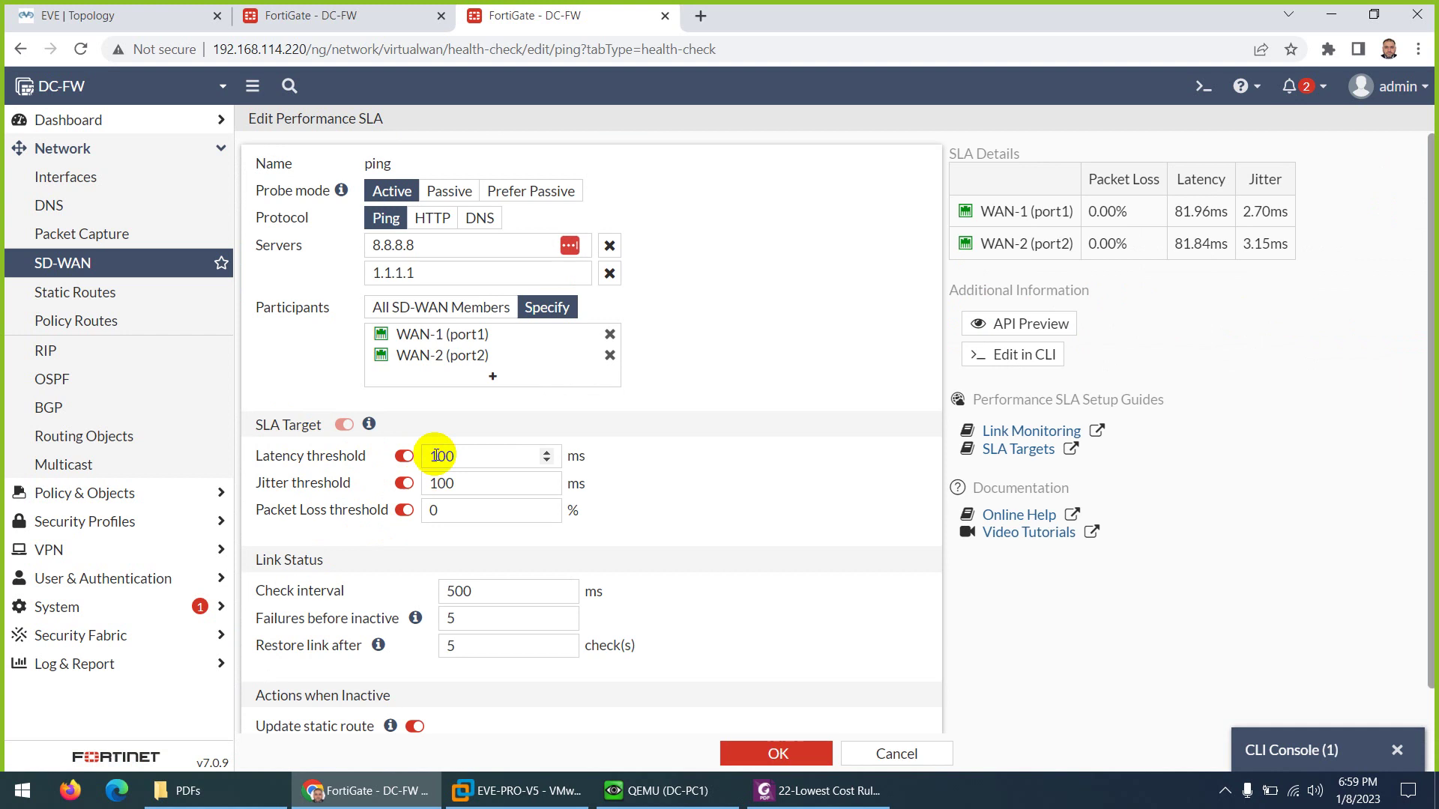
pyautogui.click(338, 15)
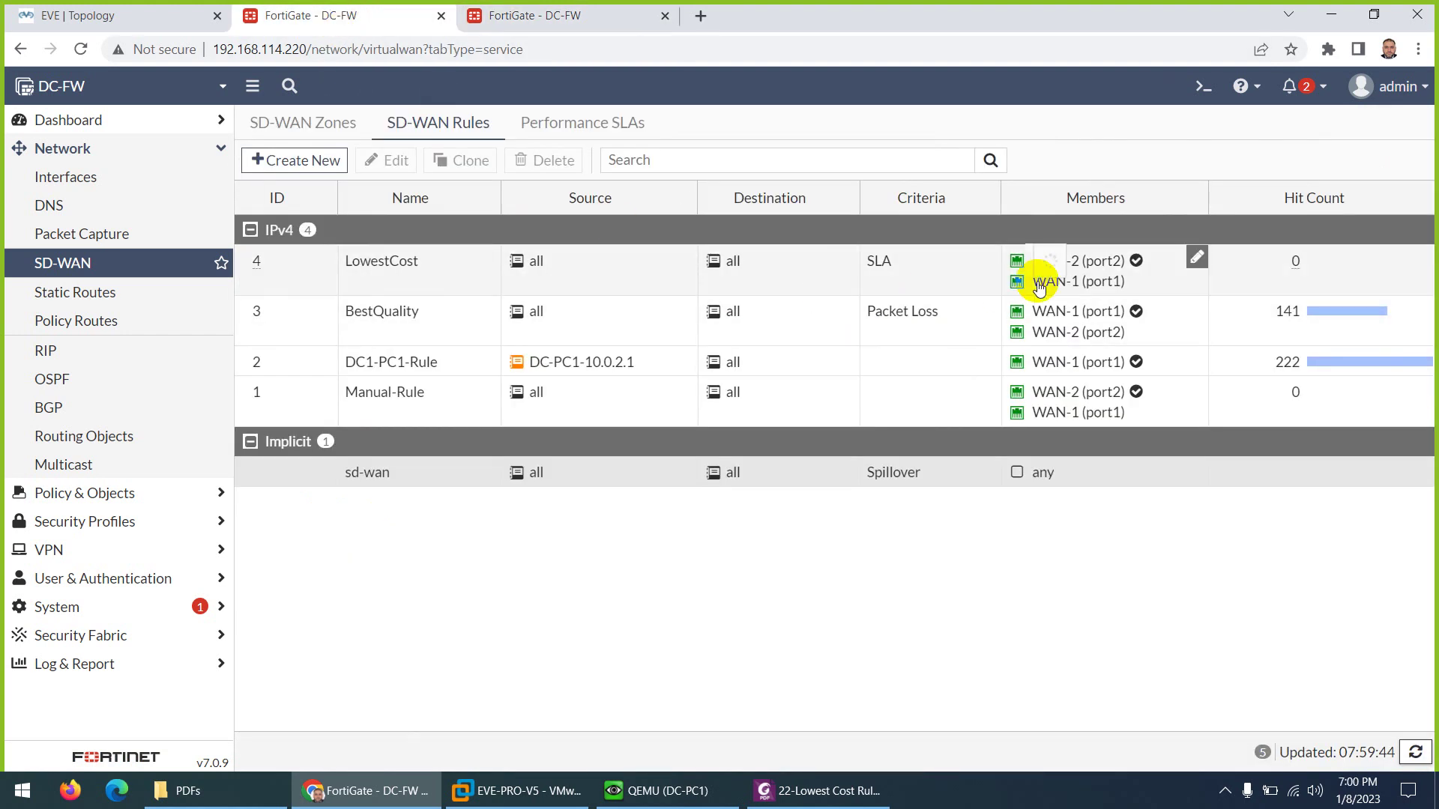
pyautogui.moveTo(1039, 288)
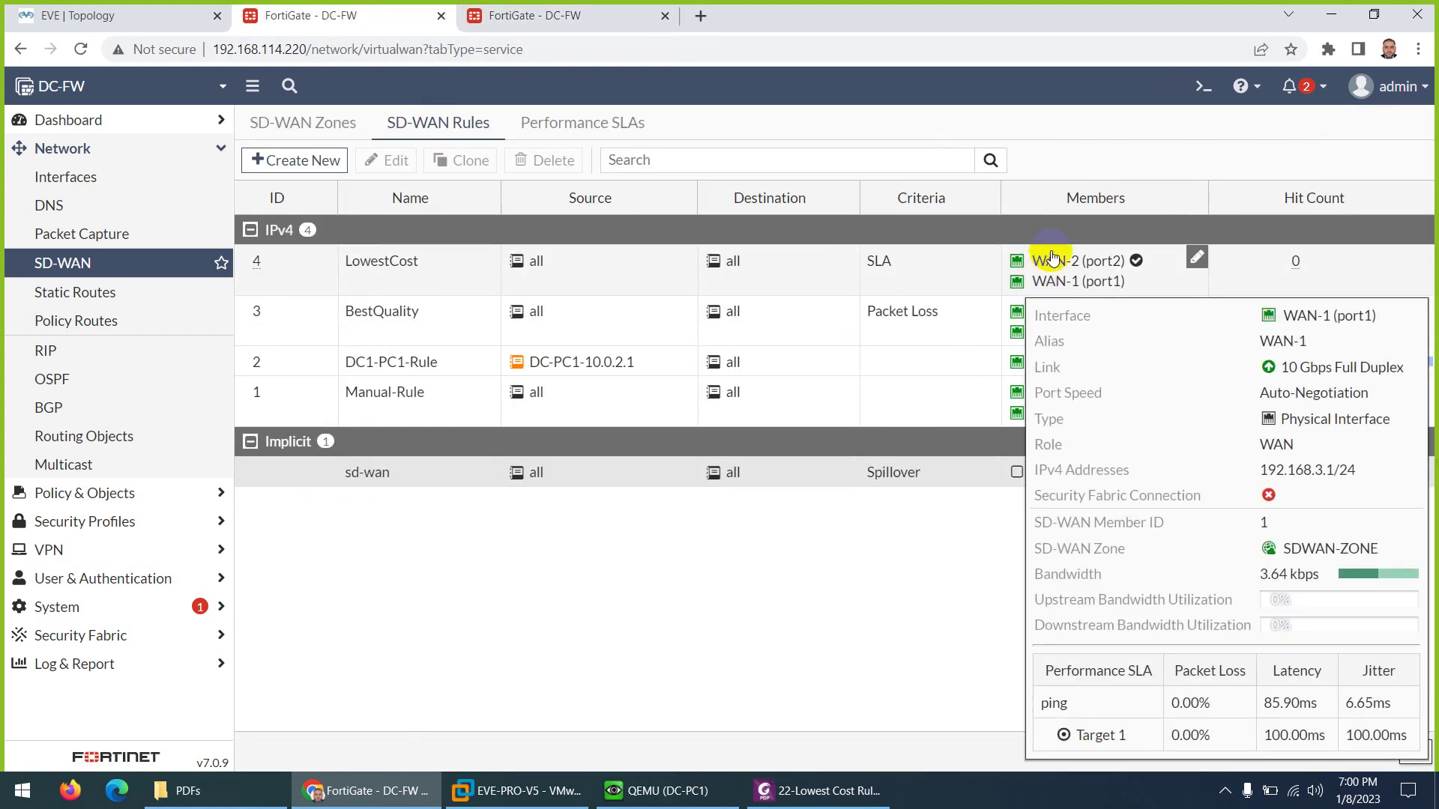
pyautogui.click(558, 25)
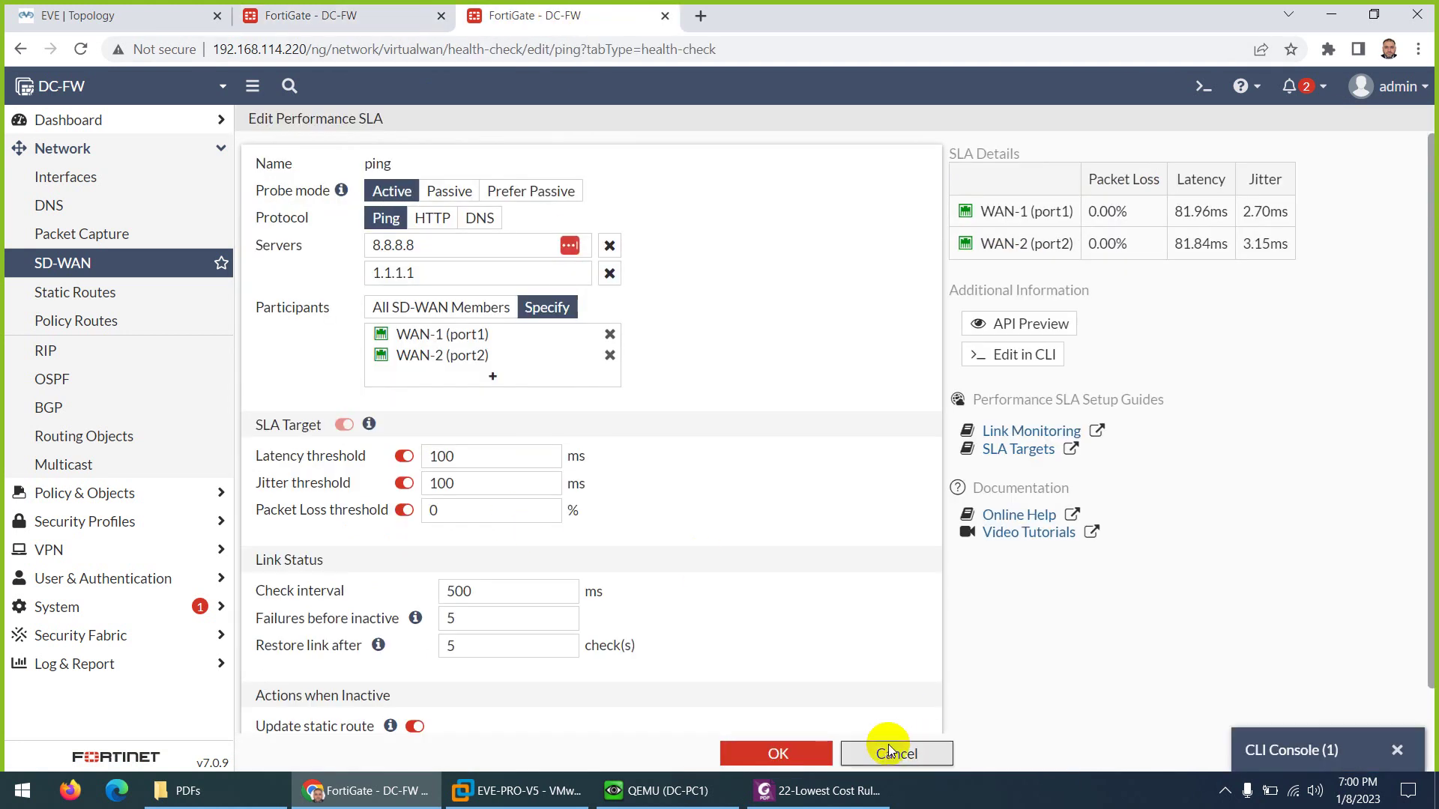
pyautogui.click(890, 752)
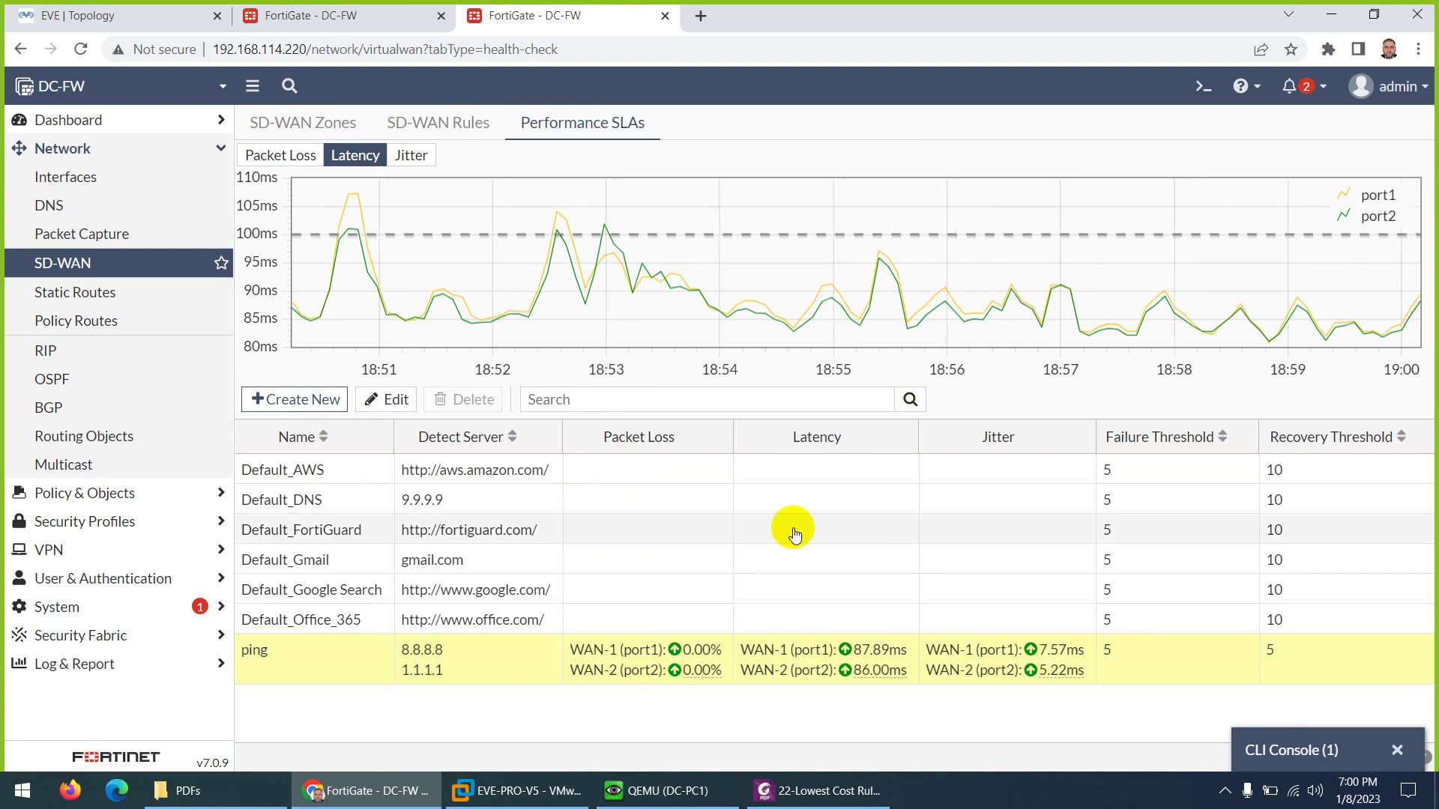
pyautogui.moveTo(859, 661)
pyautogui.moveTo(883, 682)
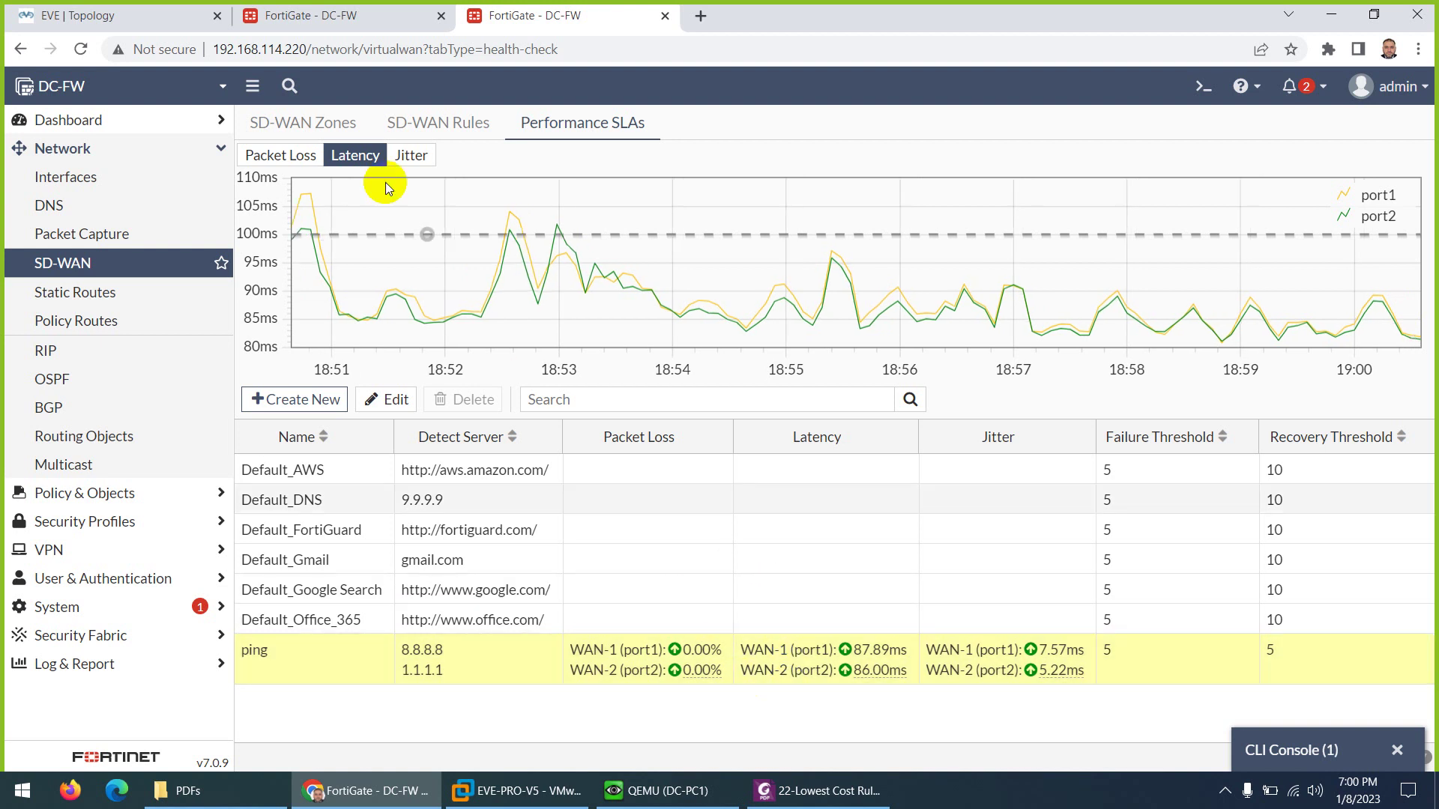
pyautogui.click(328, 28)
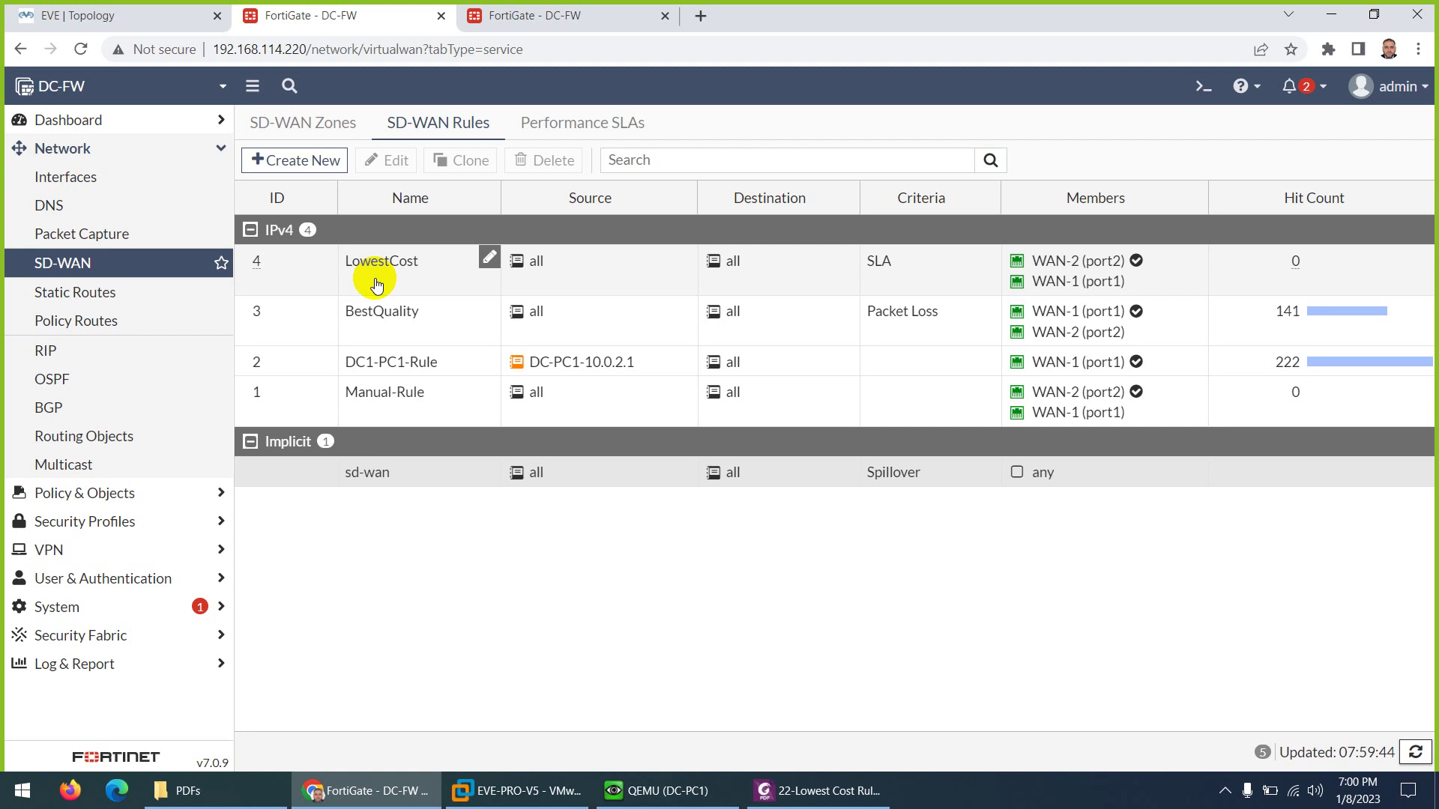
pyautogui.moveTo(1059, 283)
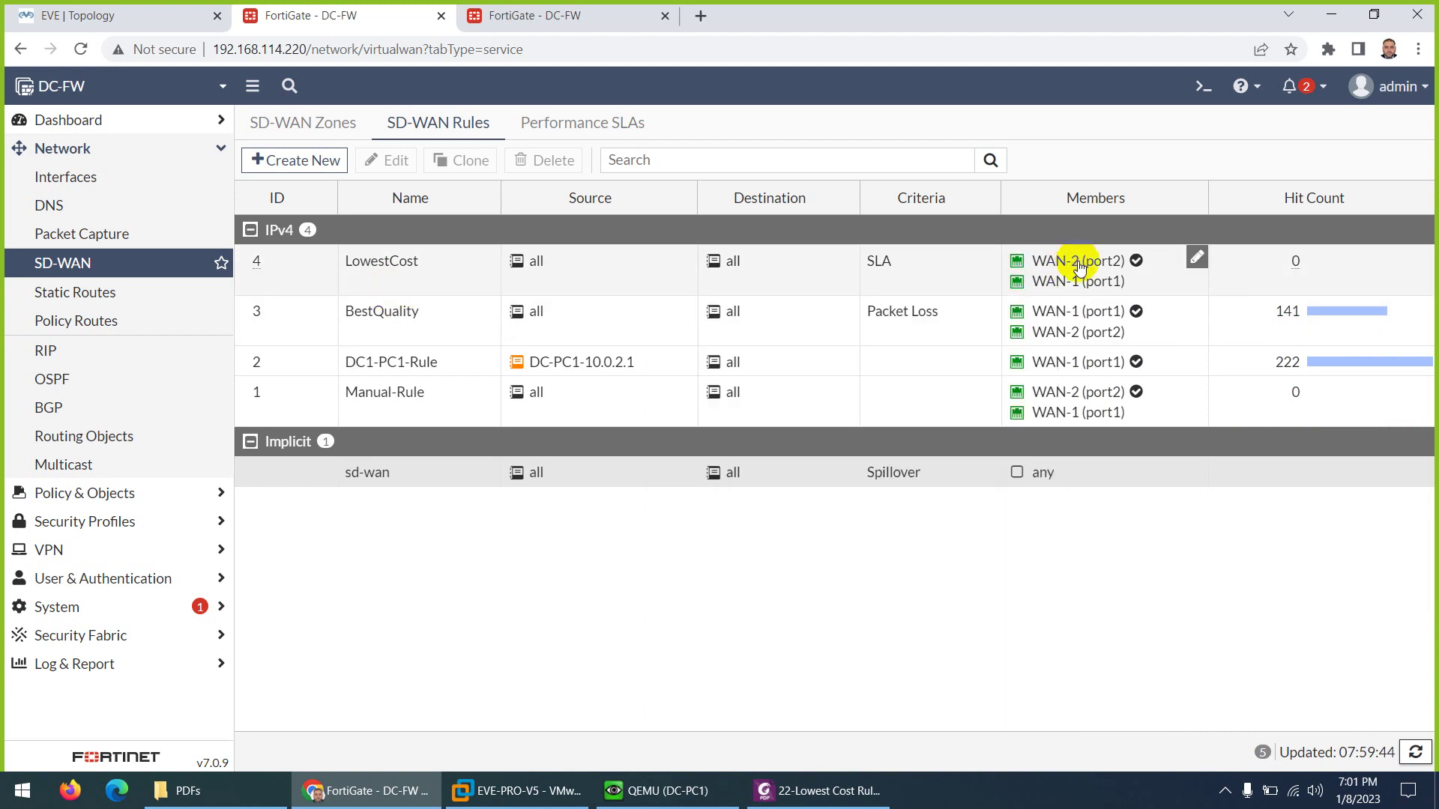
# Reorder the LowestCost rule's interface preference to WAN-1 (port1) first and WAN-2 (port2) second, save it and refresh the rule list
pyautogui.doubleClick(450, 276)
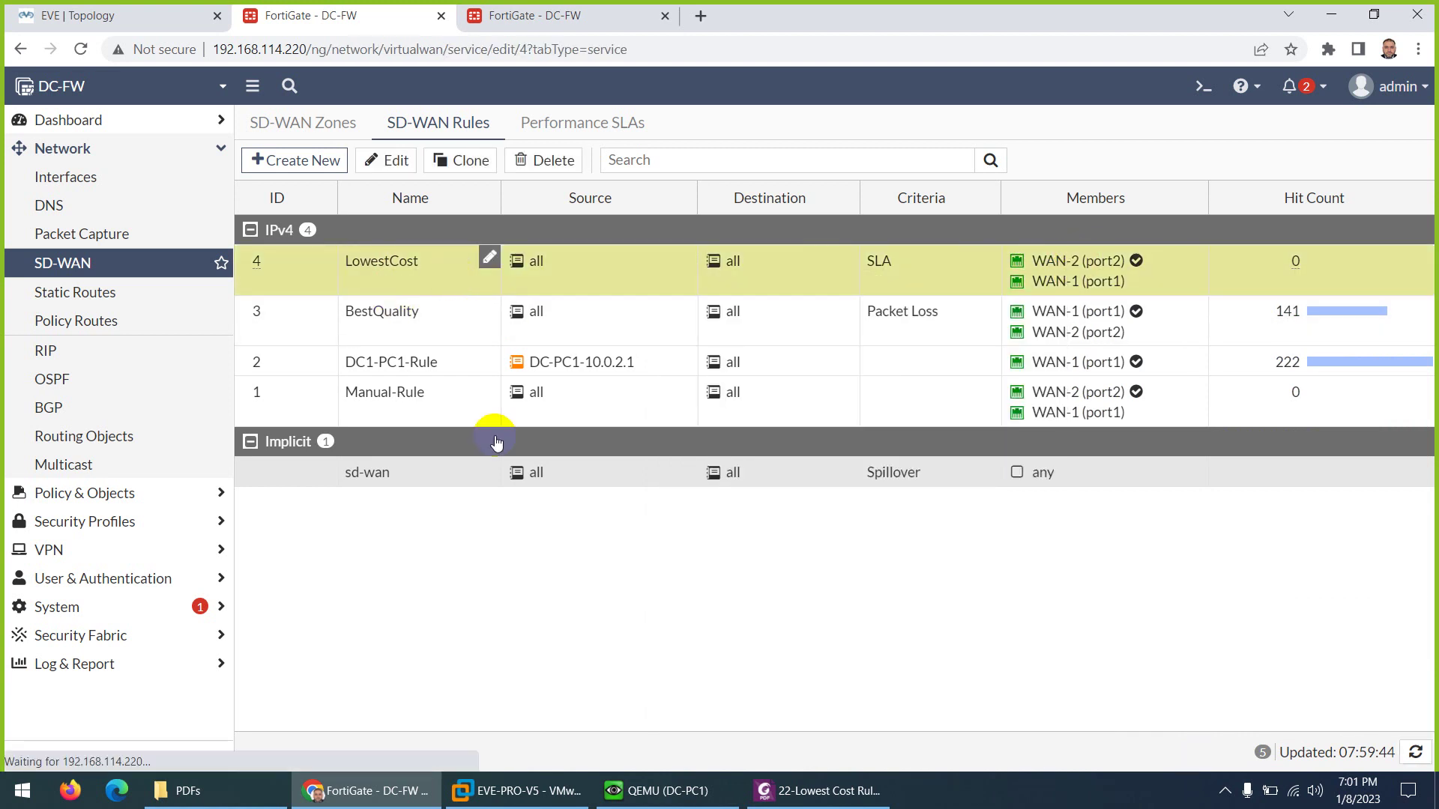
pyautogui.scroll(-4, 547, 591)
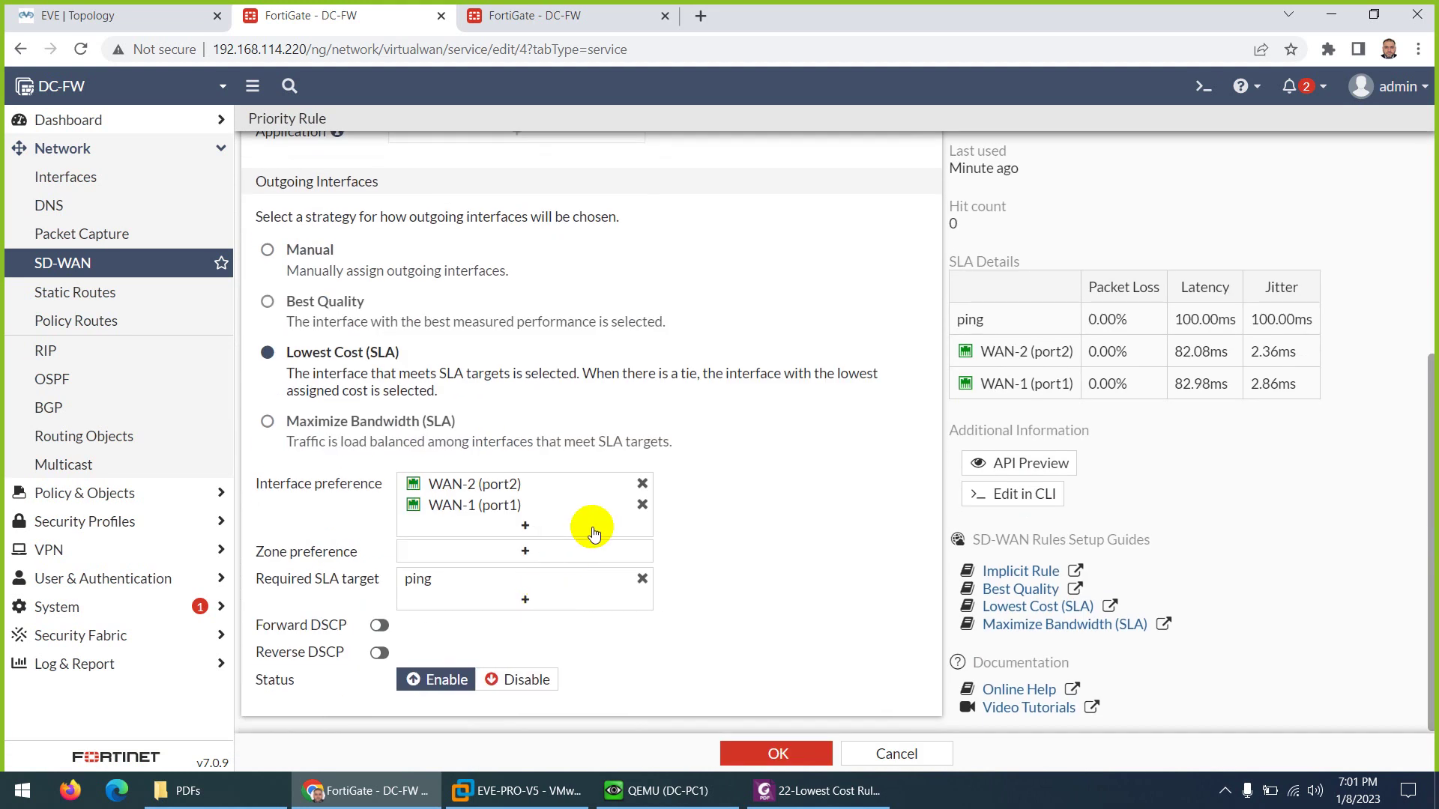
pyautogui.click(642, 505)
pyautogui.click(641, 506)
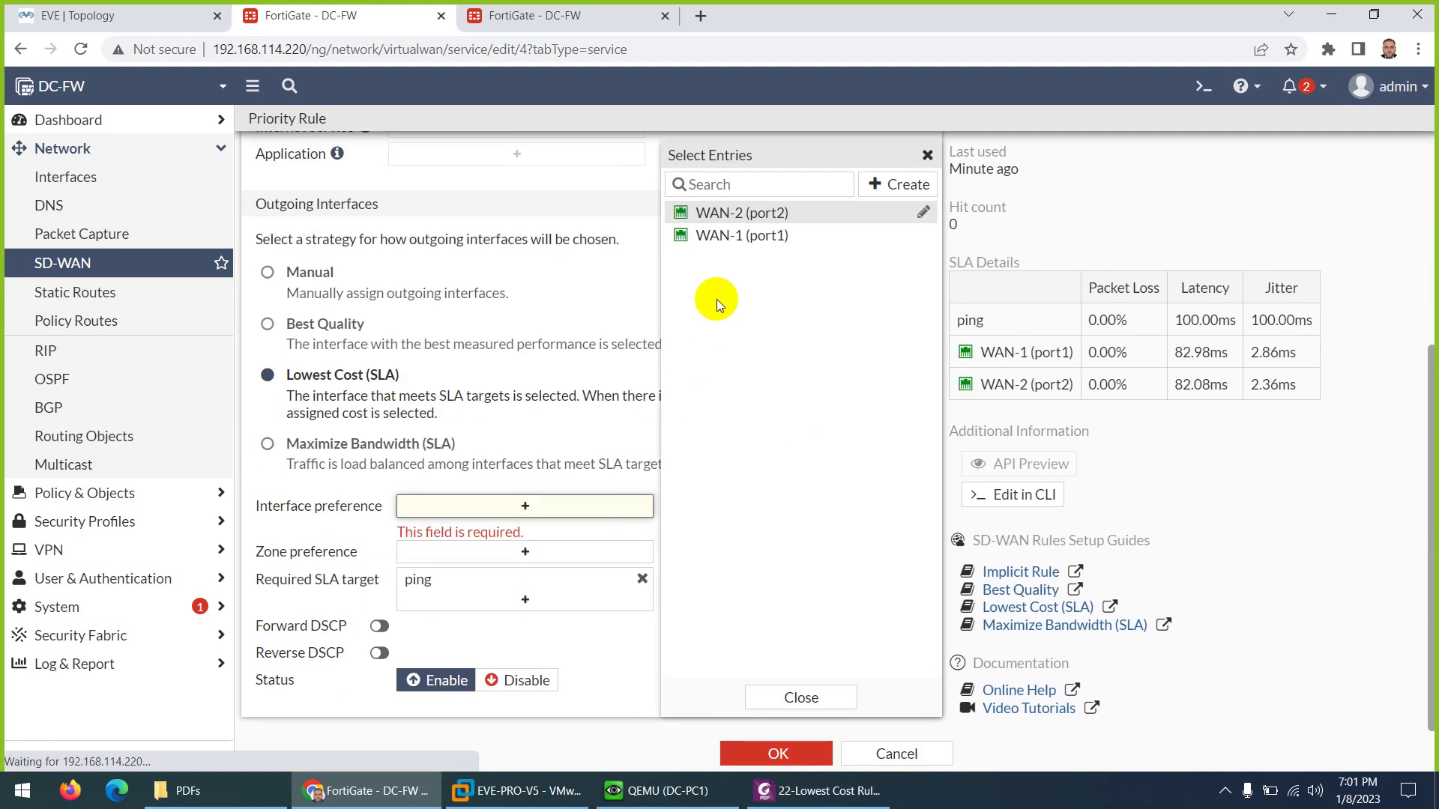
pyautogui.click(708, 236)
pyautogui.click(708, 214)
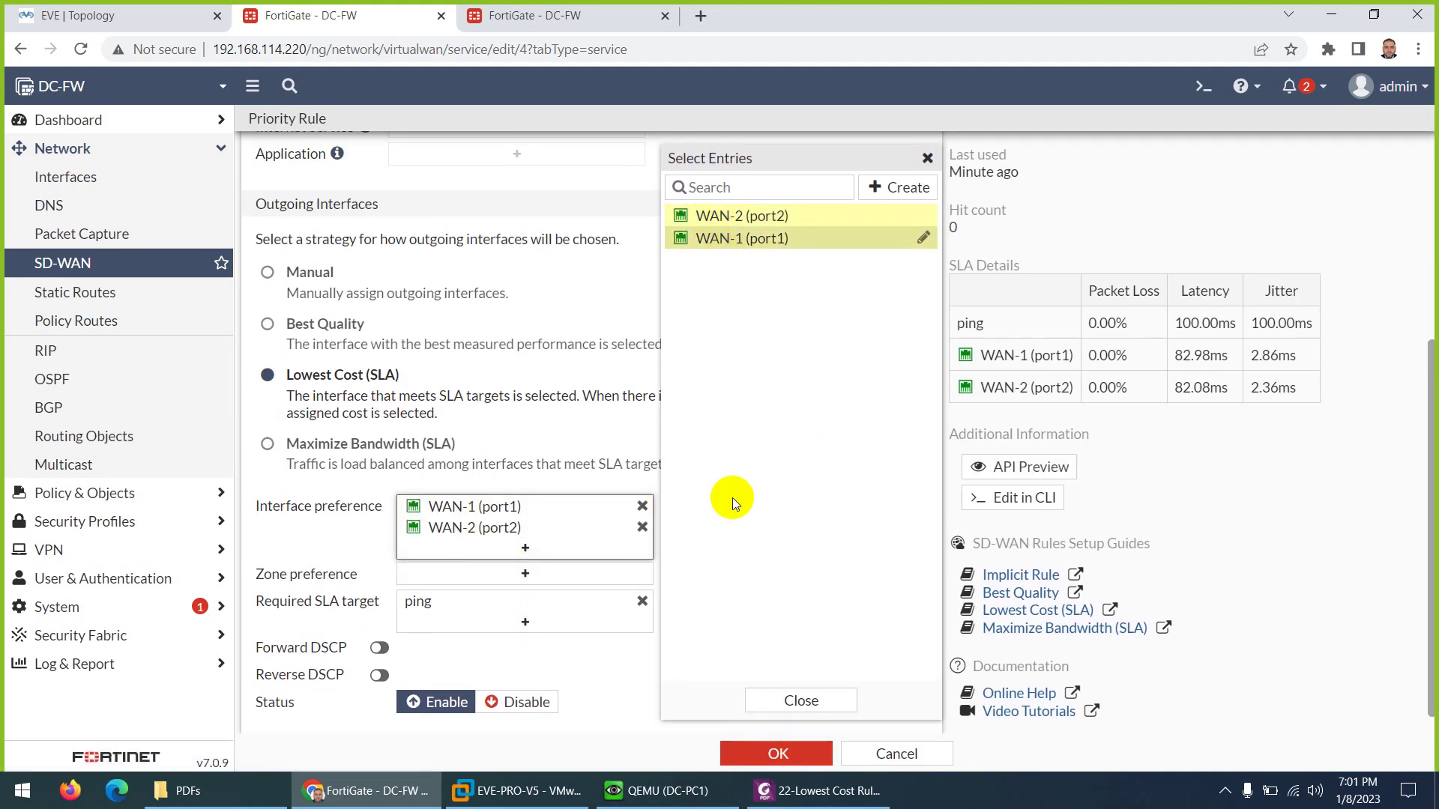
pyautogui.click(799, 699)
pyautogui.click(775, 753)
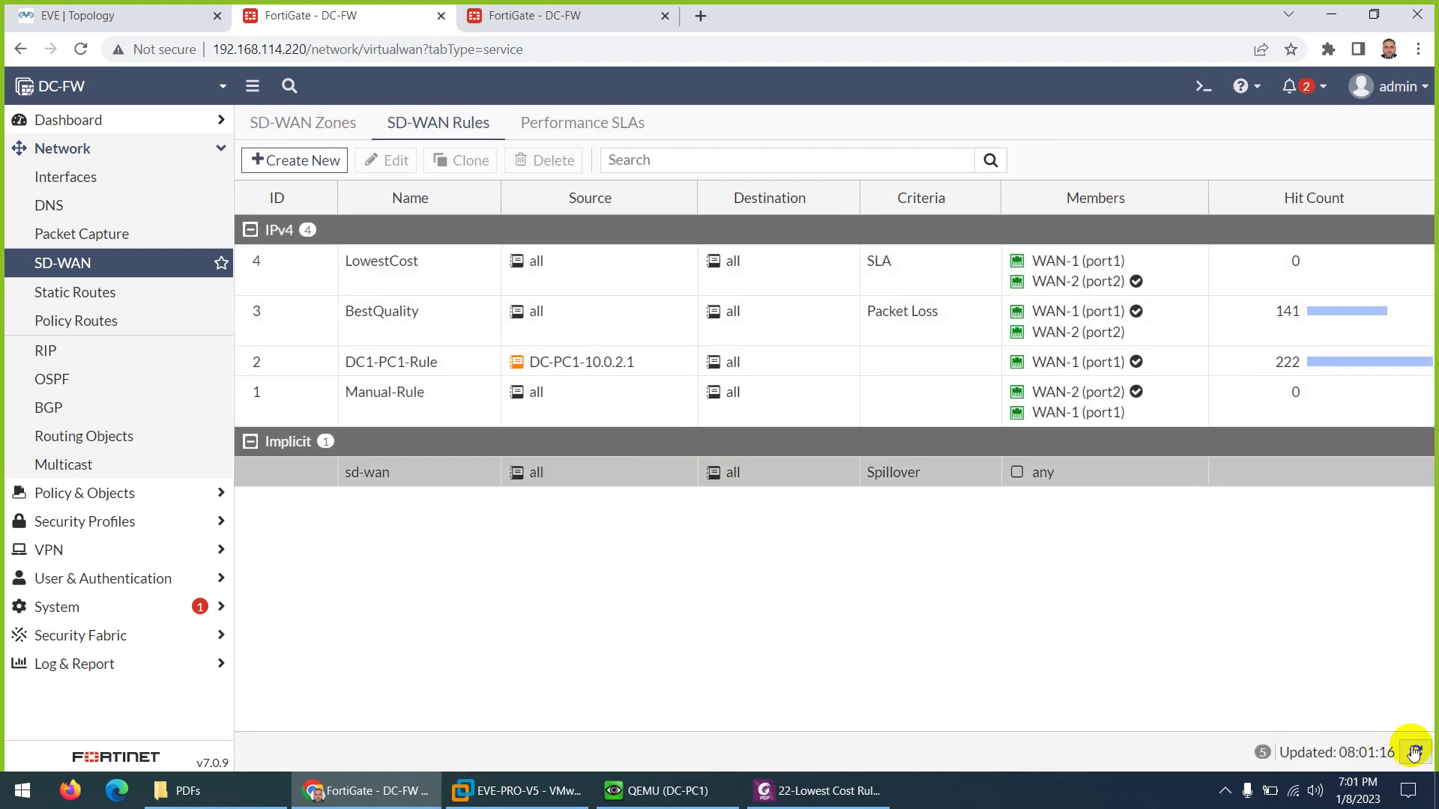
pyautogui.click(1413, 752)
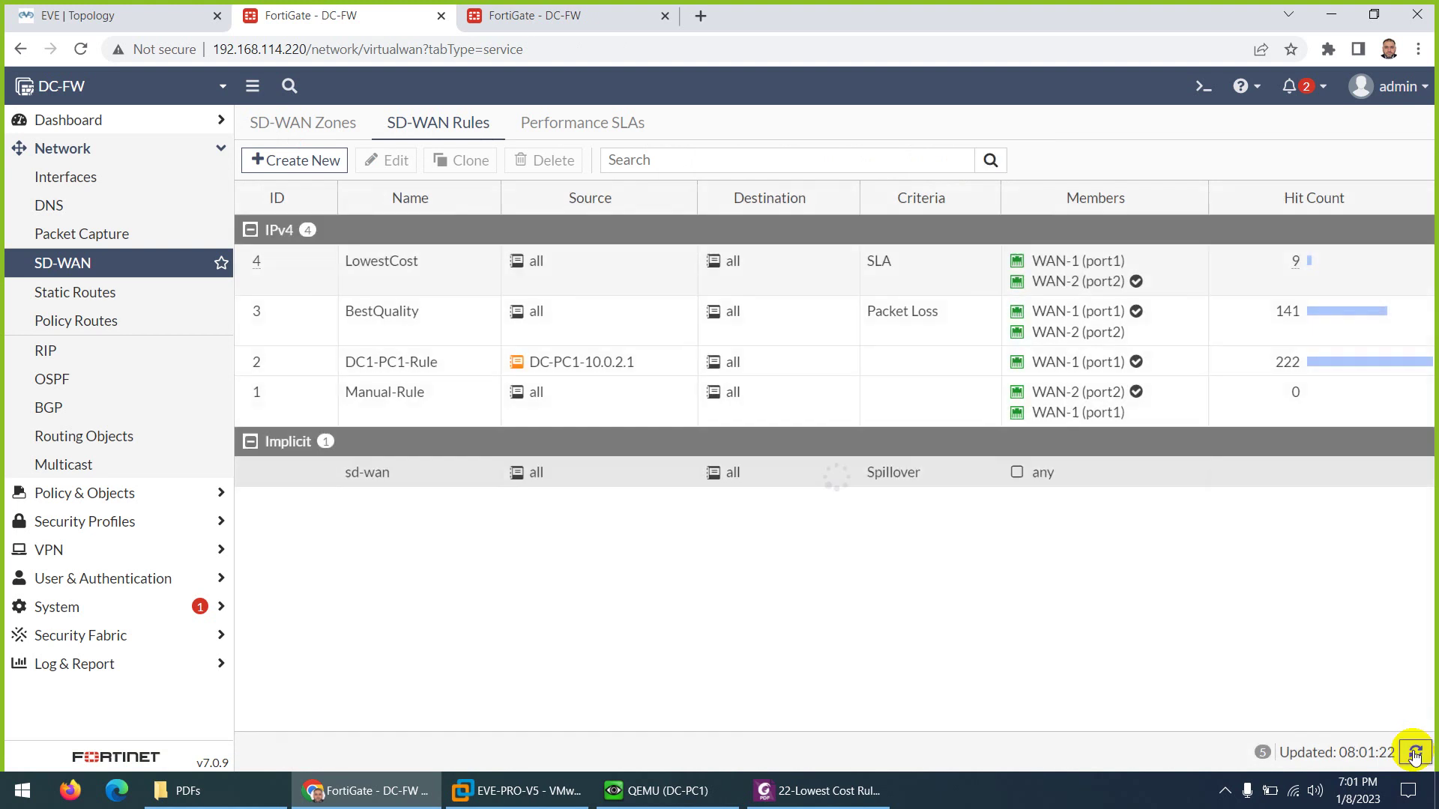
pyautogui.click(1413, 752)
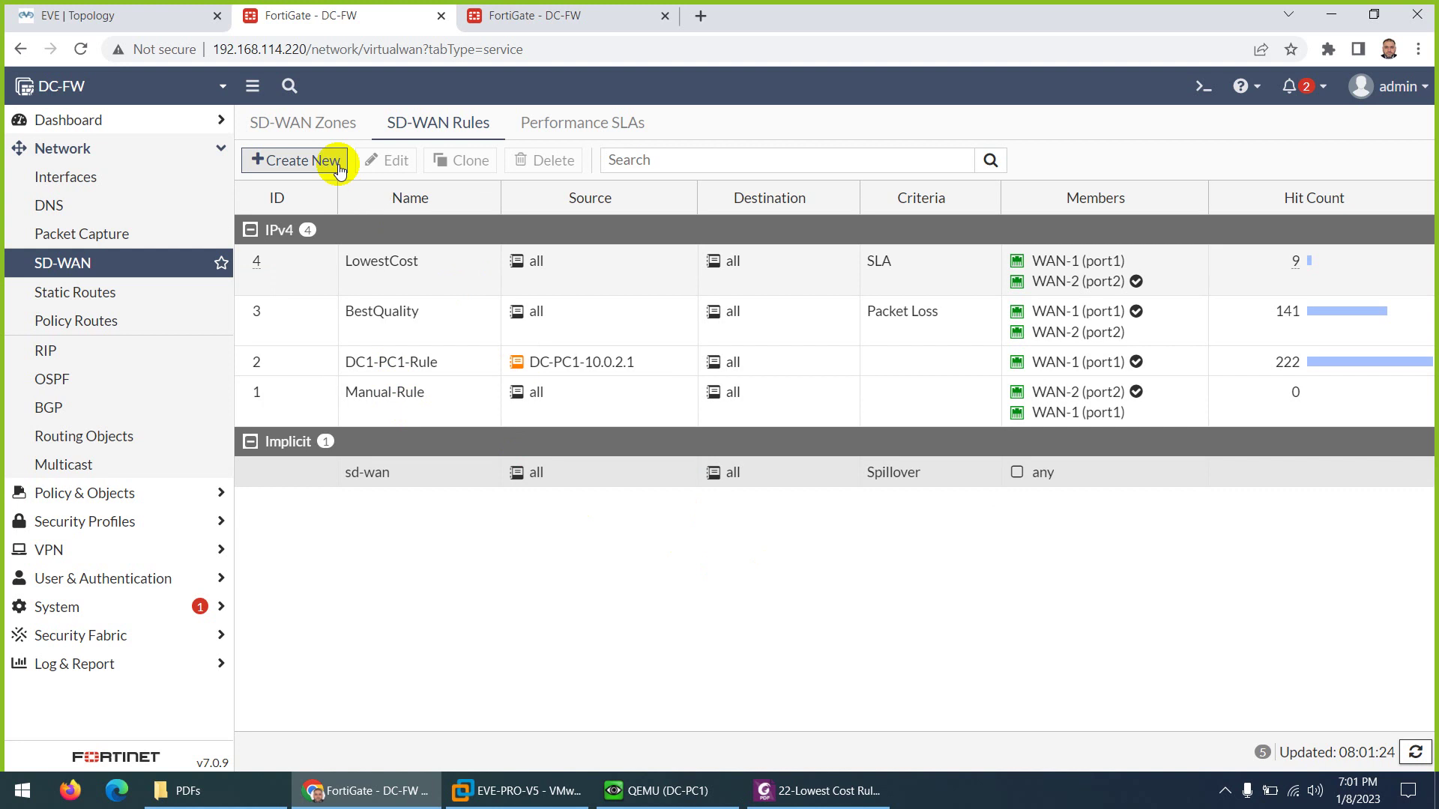
# Set the cost of the WAN-1 (port1) member in SDWAN-ZONE to 0
pyautogui.click(302, 132)
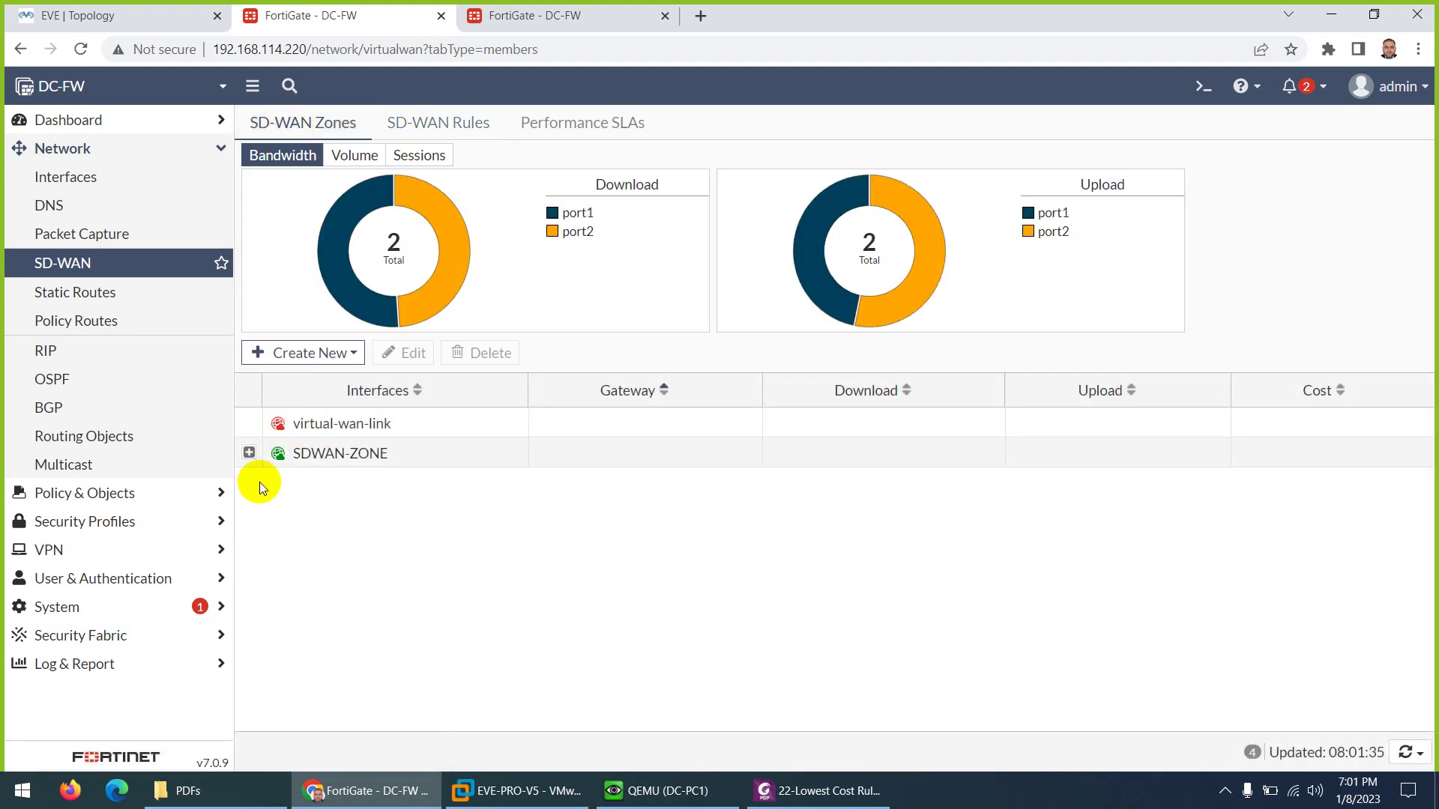
pyautogui.click(251, 453)
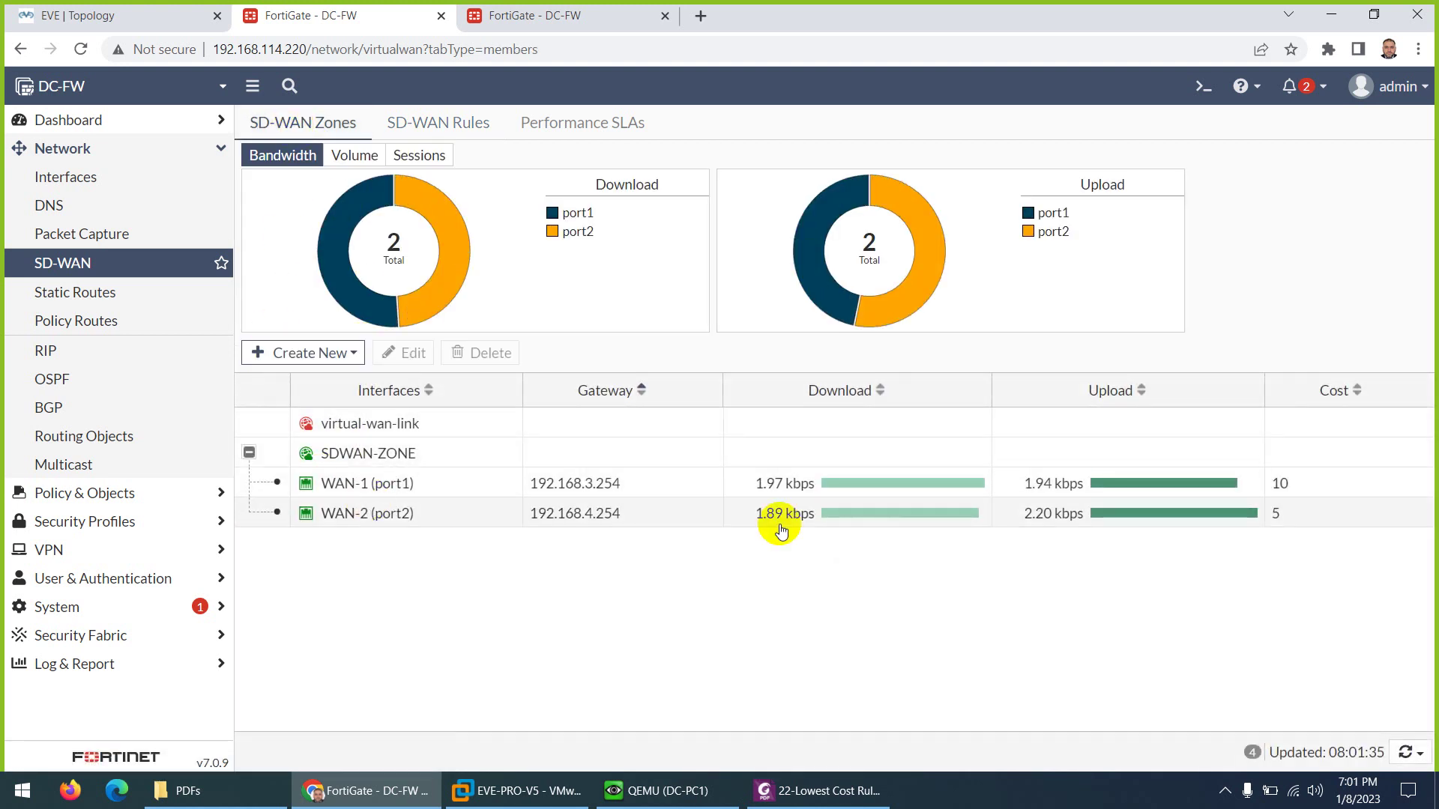
pyautogui.doubleClick(1290, 485)
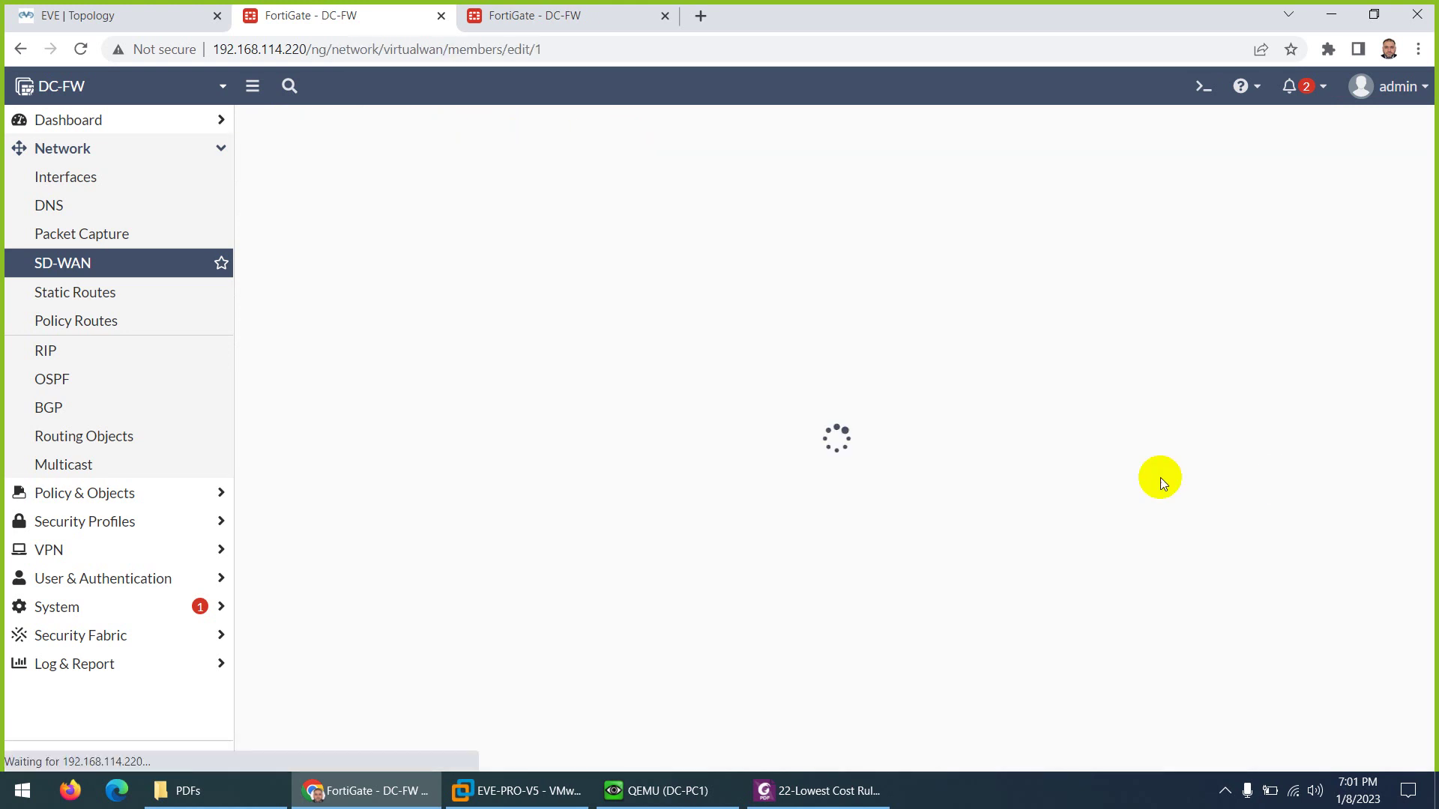
pyautogui.click(380, 245)
pyautogui.press('BackSpace')
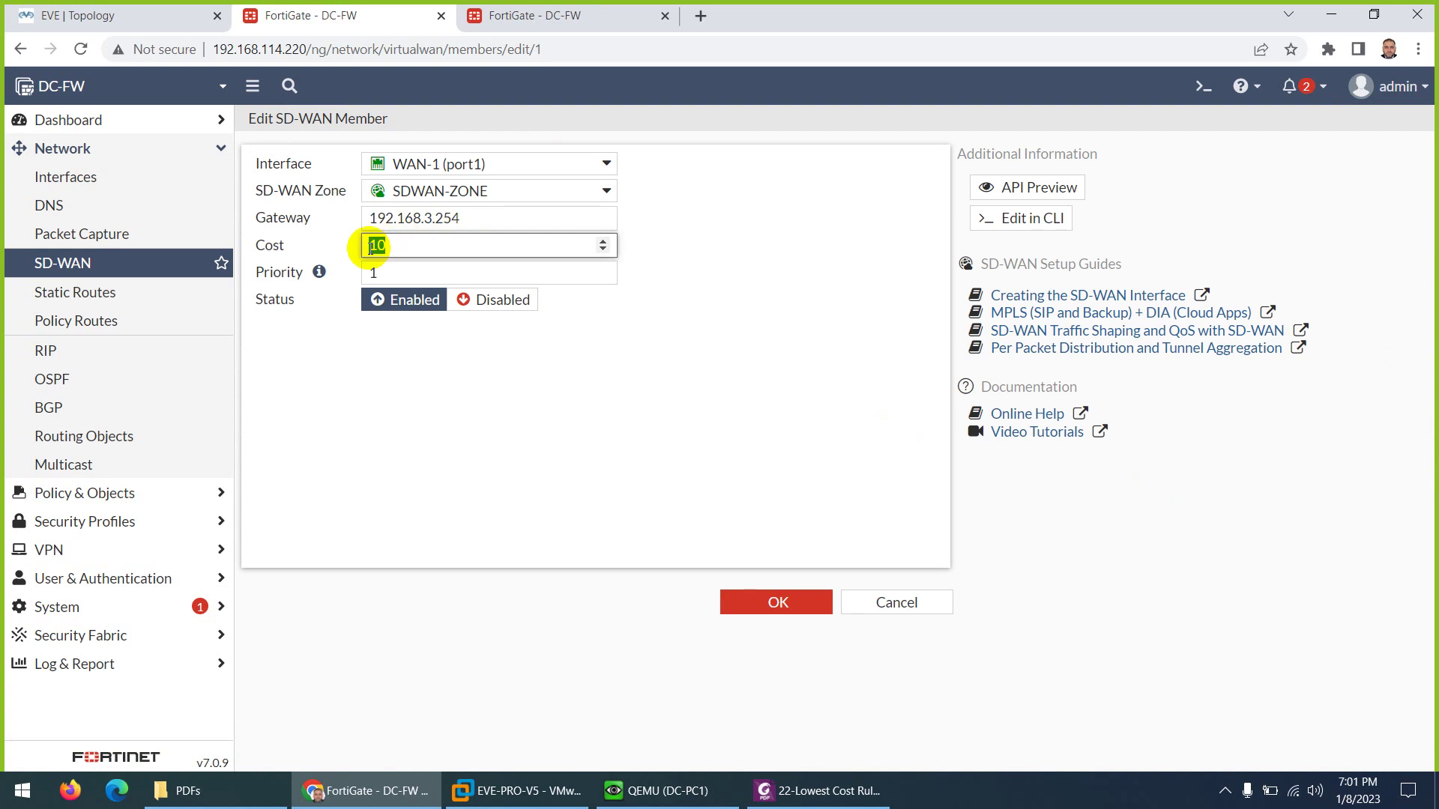
pyautogui.click(736, 603)
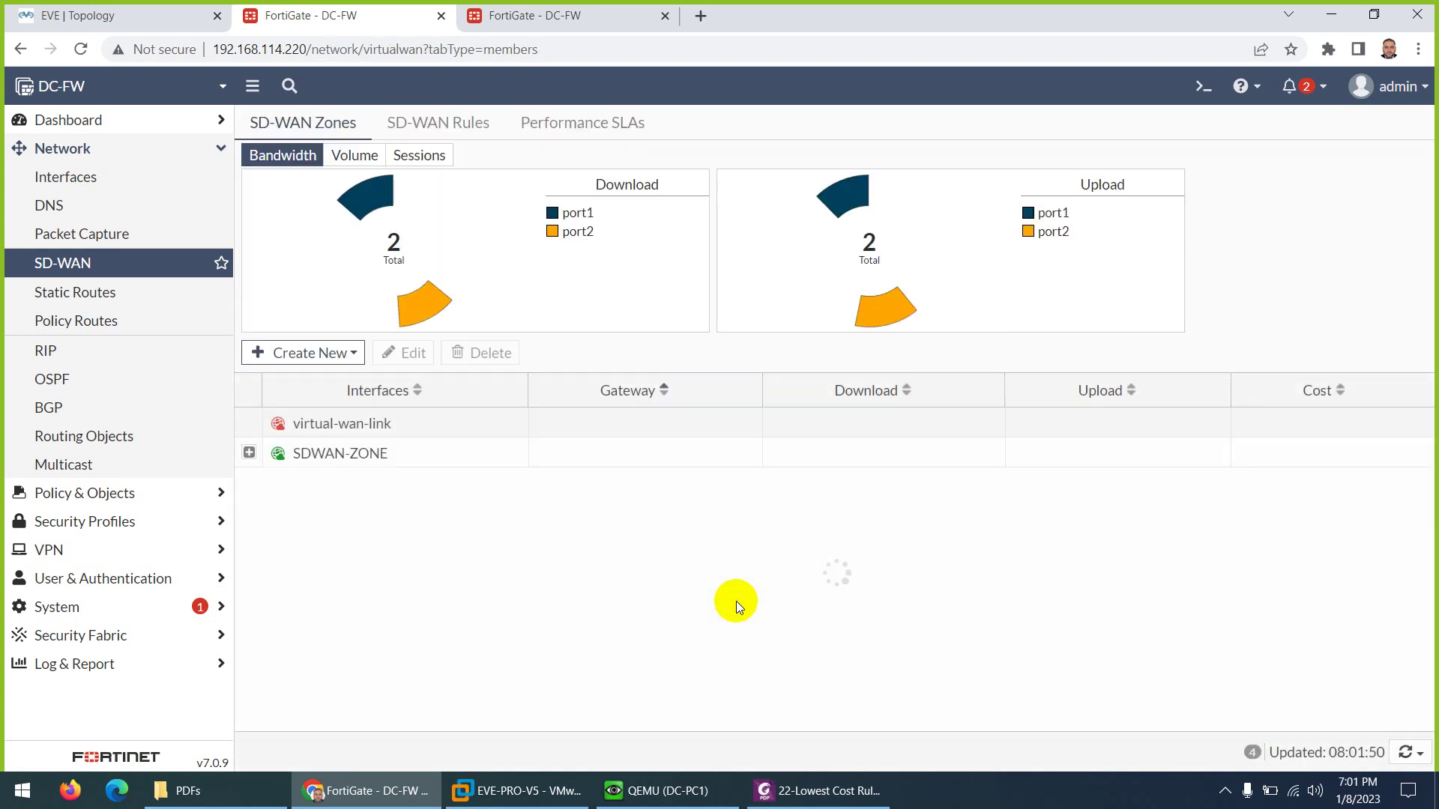
# Set the cost of the WAN-2 (port2) member in SDWAN-ZONE to 0 and check which member the LowestCost rule selects
pyautogui.click(248, 453)
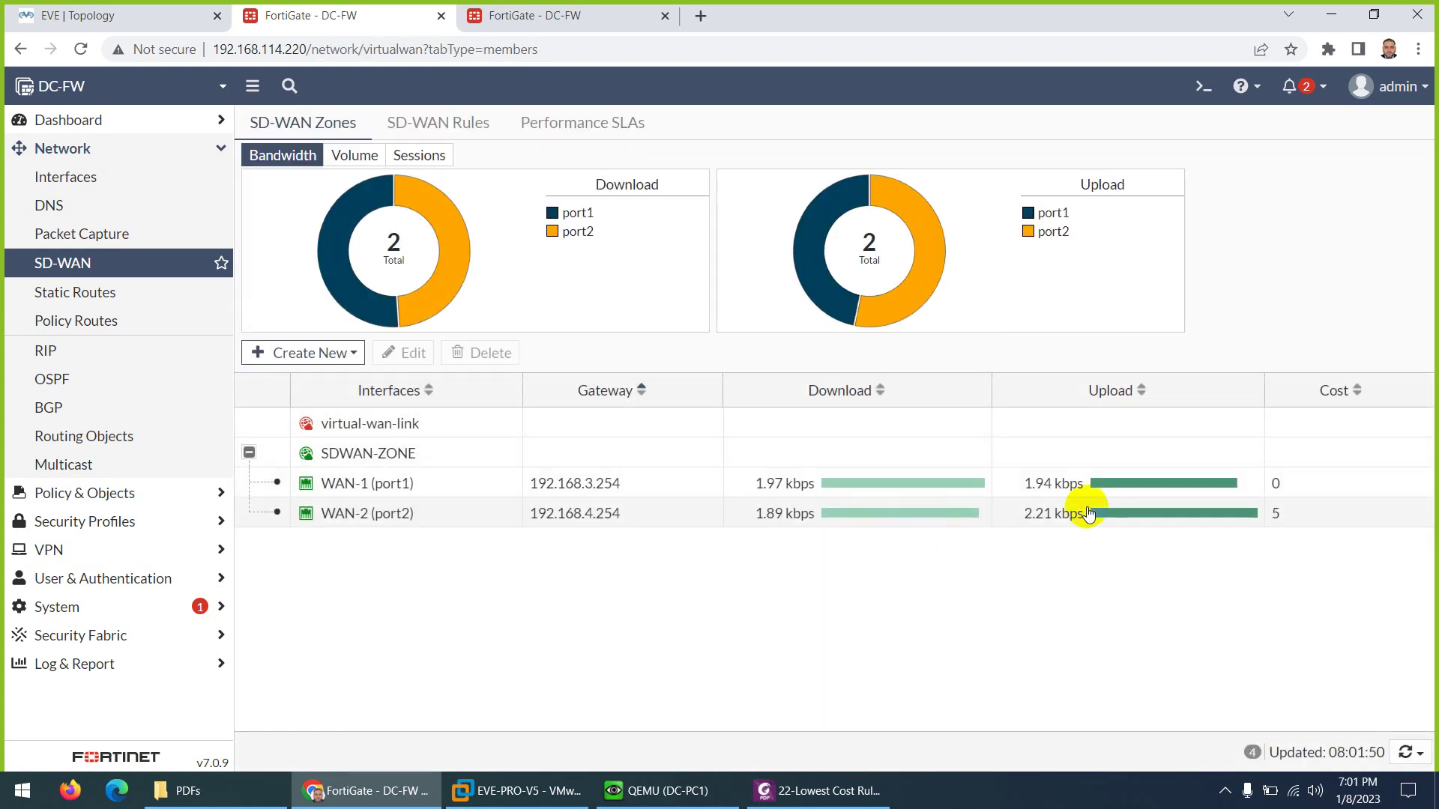
pyautogui.doubleClick(1147, 511)
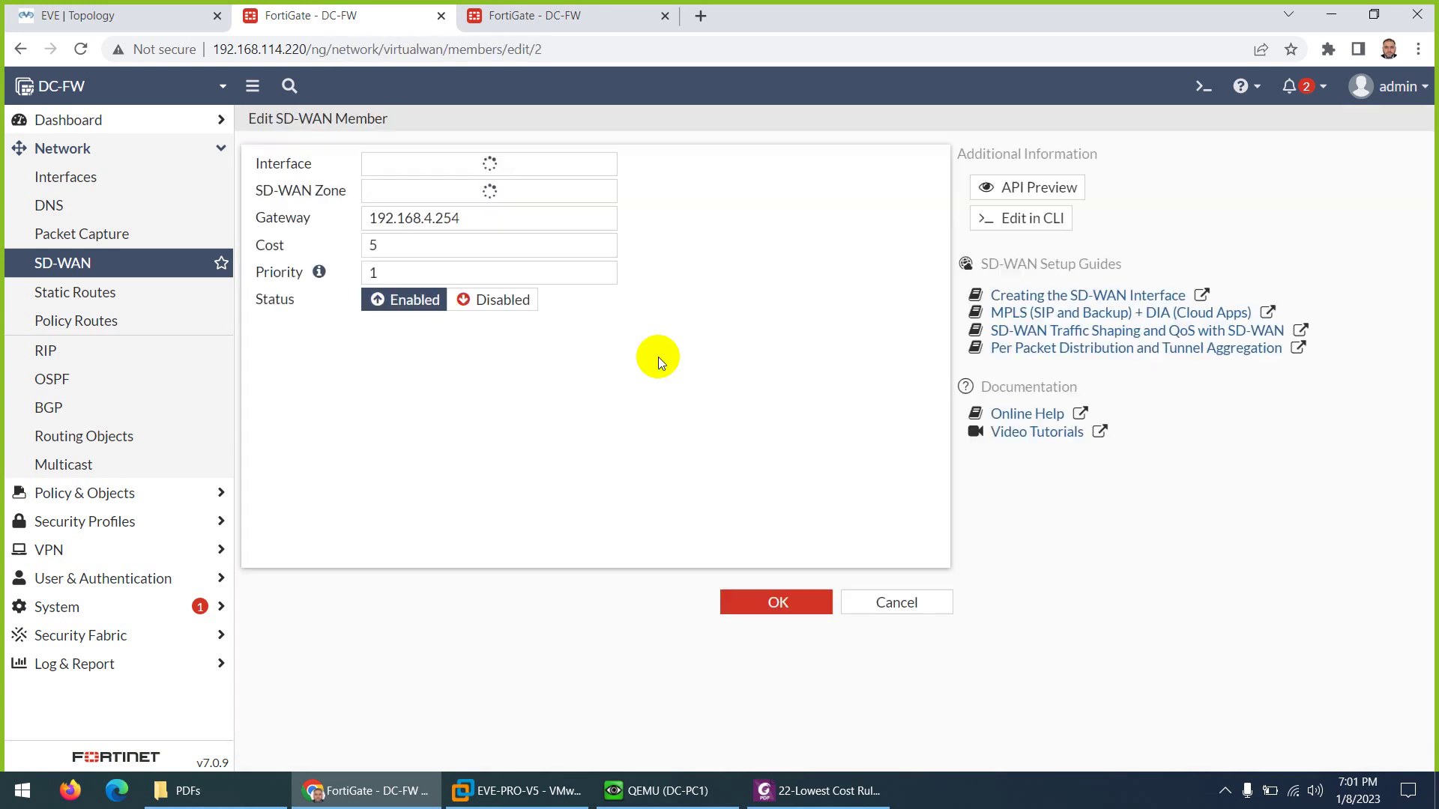
pyautogui.doubleClick(384, 244)
pyautogui.write('0')
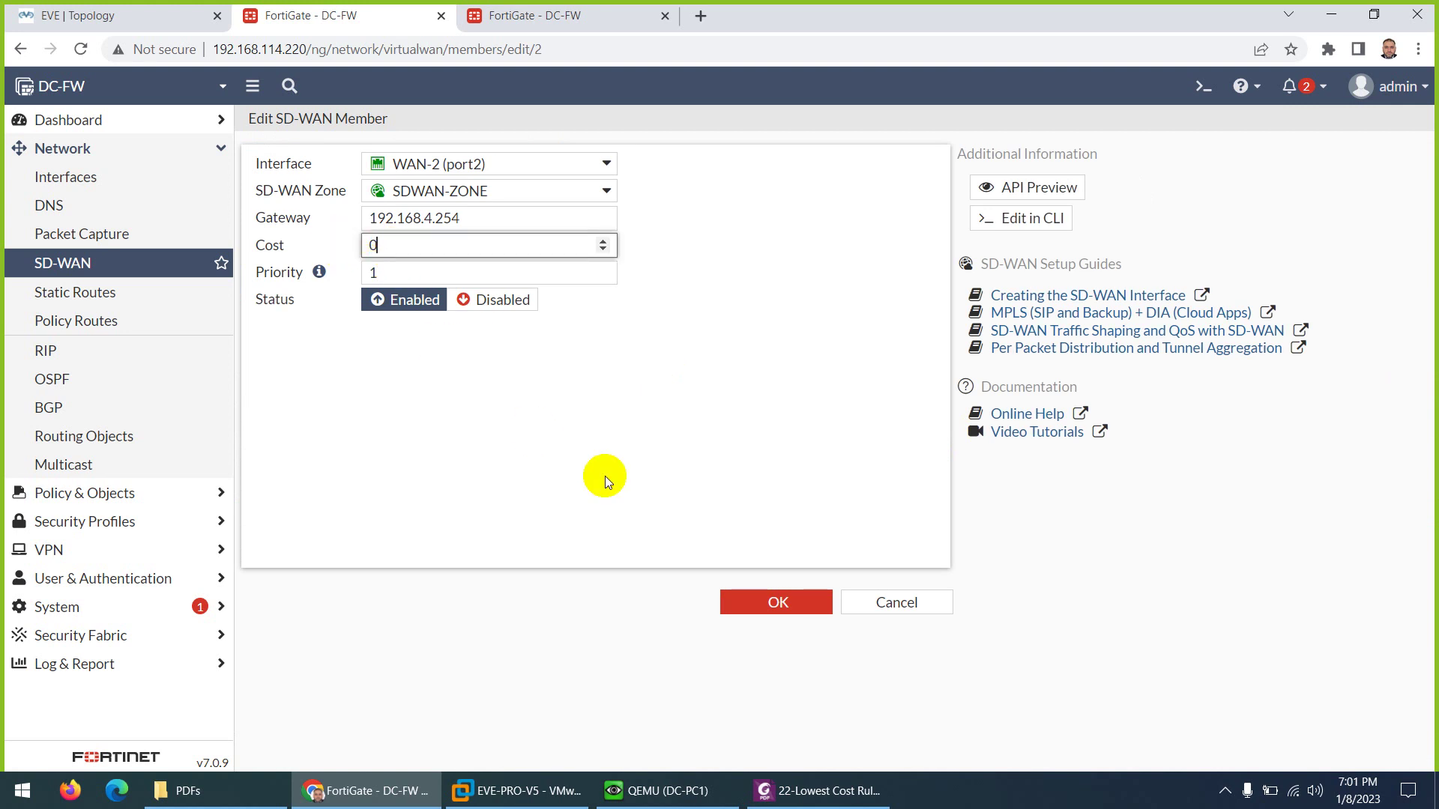
pyautogui.click(727, 594)
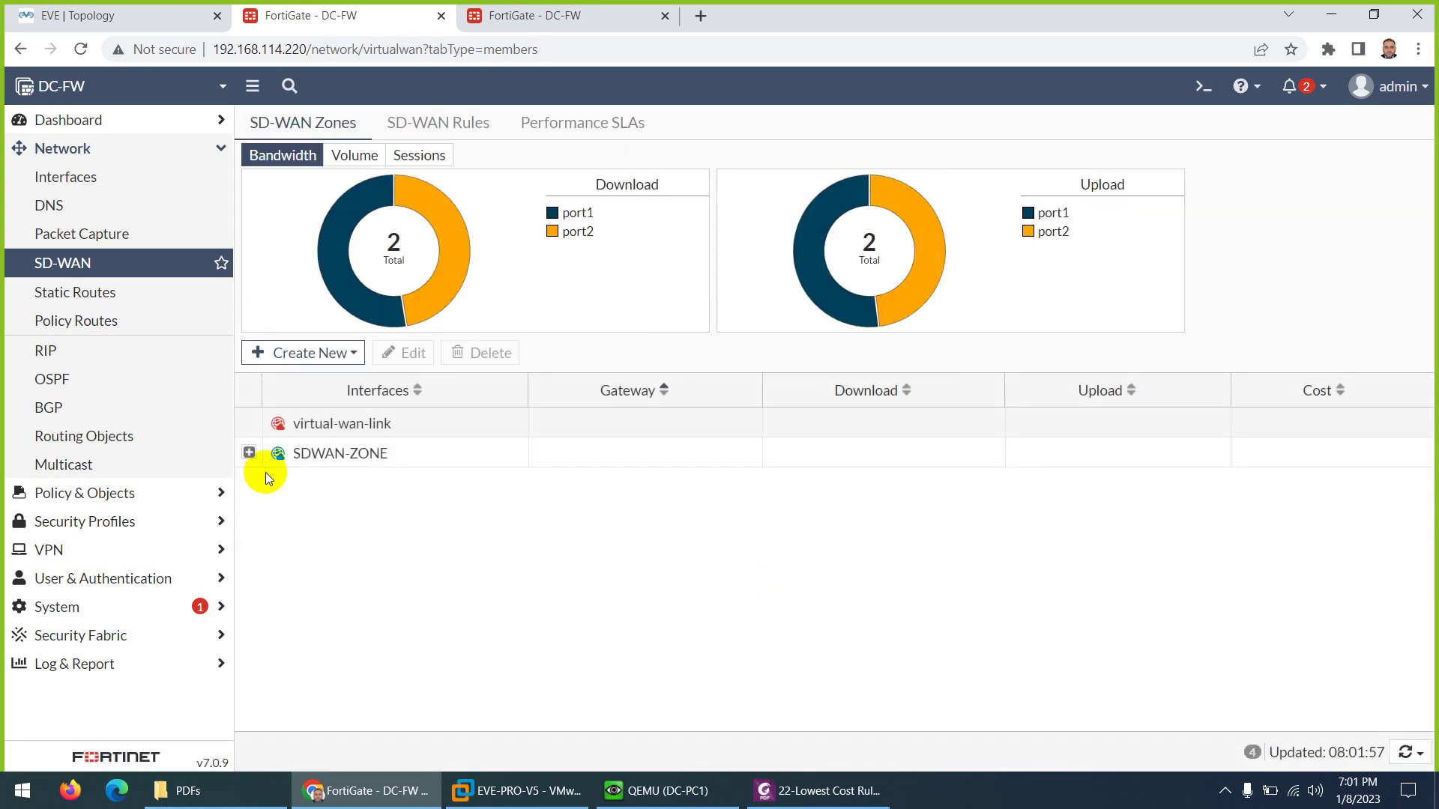
pyautogui.click(249, 453)
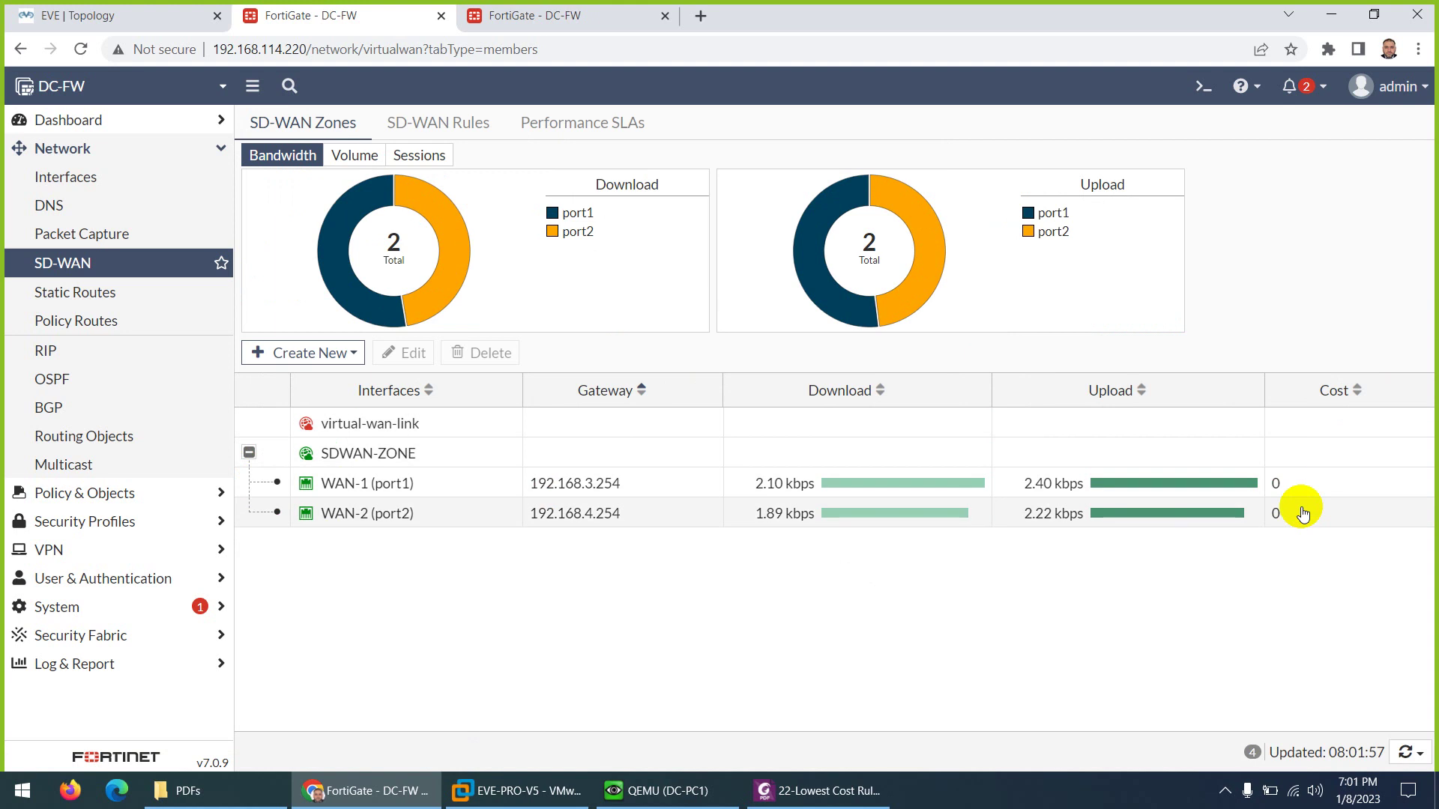
pyautogui.click(443, 125)
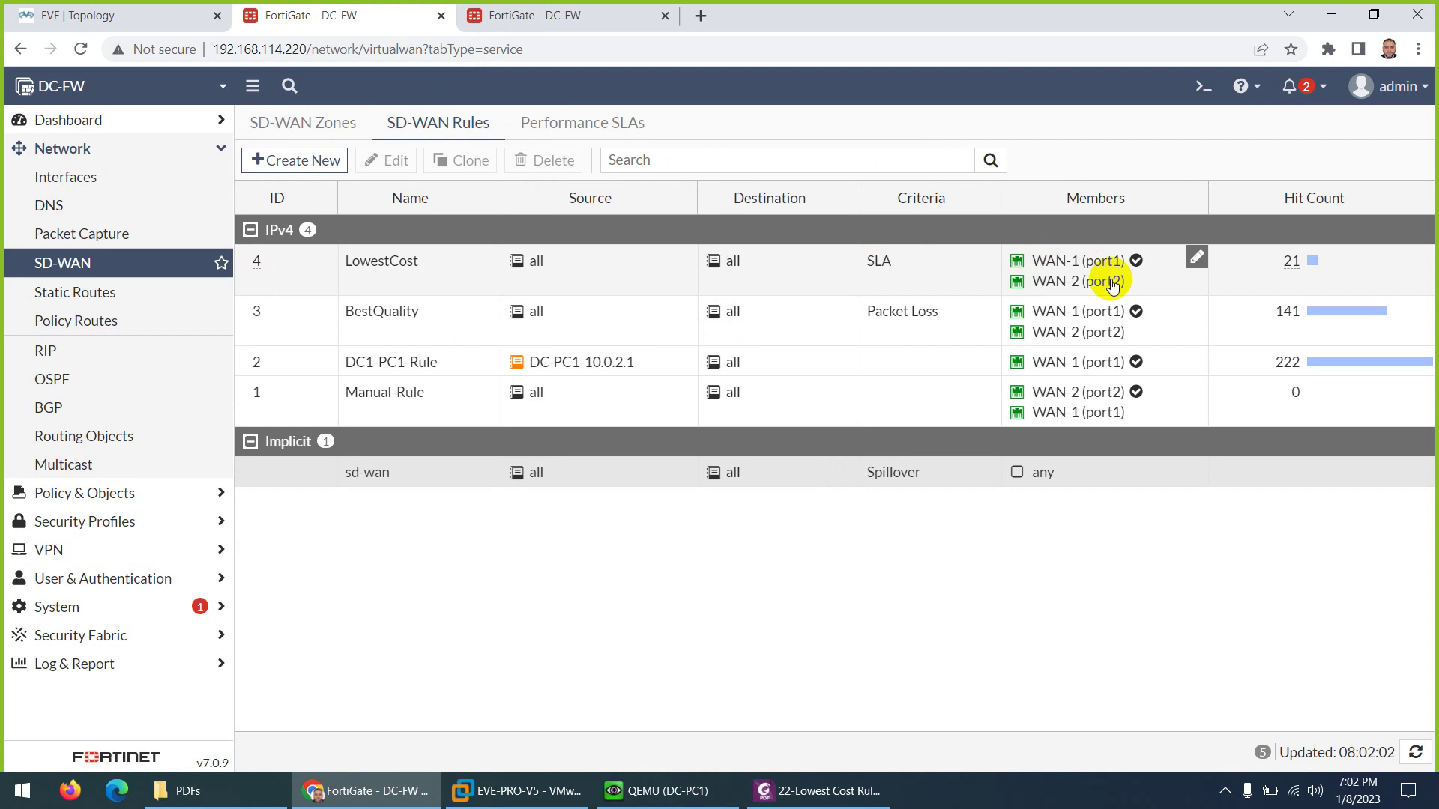
# Compare the LowestCost rule's interface preference order with the ping SLA's live packet loss, latency and jitter for WAN-1 and WAN-2
pyautogui.moveTo(1080, 264)
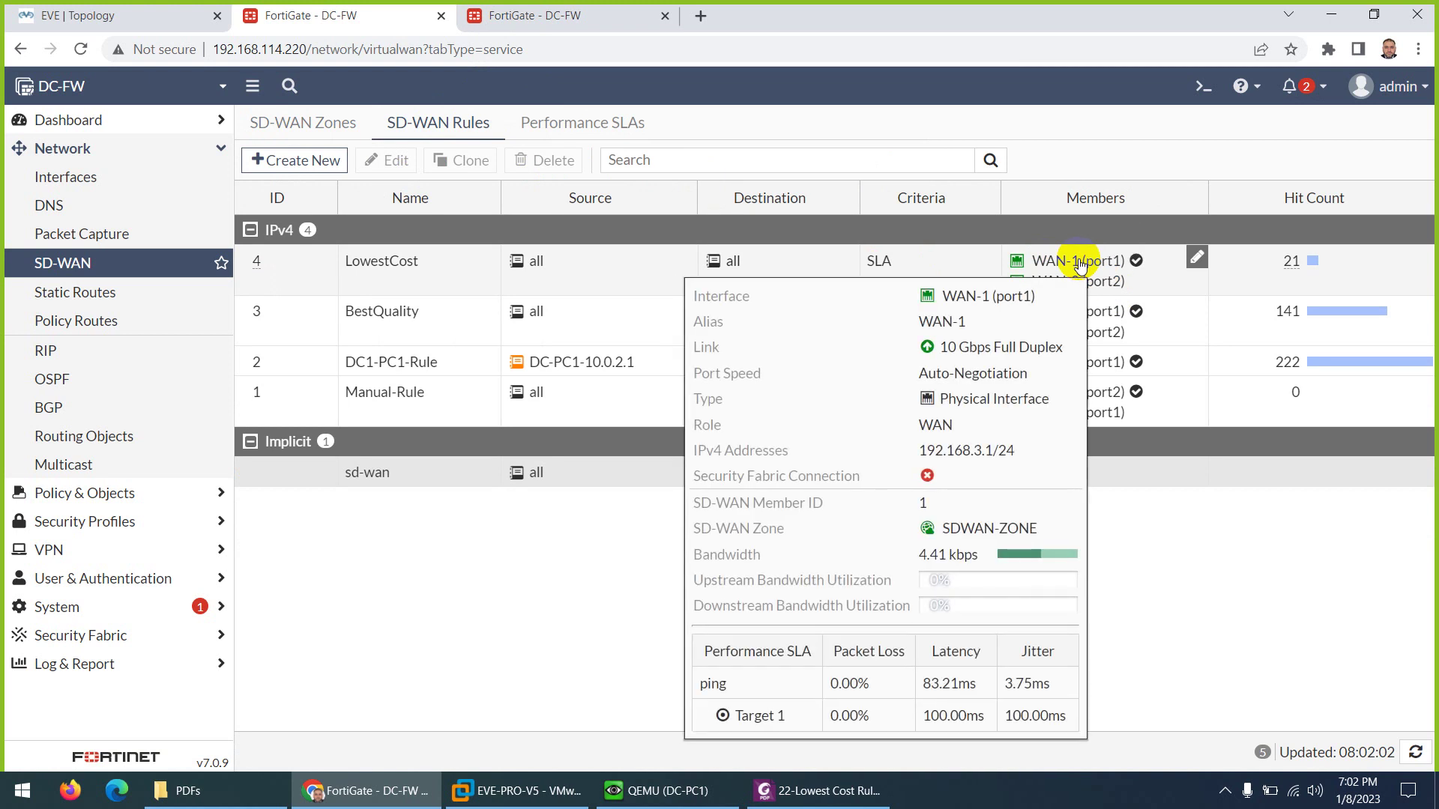
pyautogui.doubleClick(417, 268)
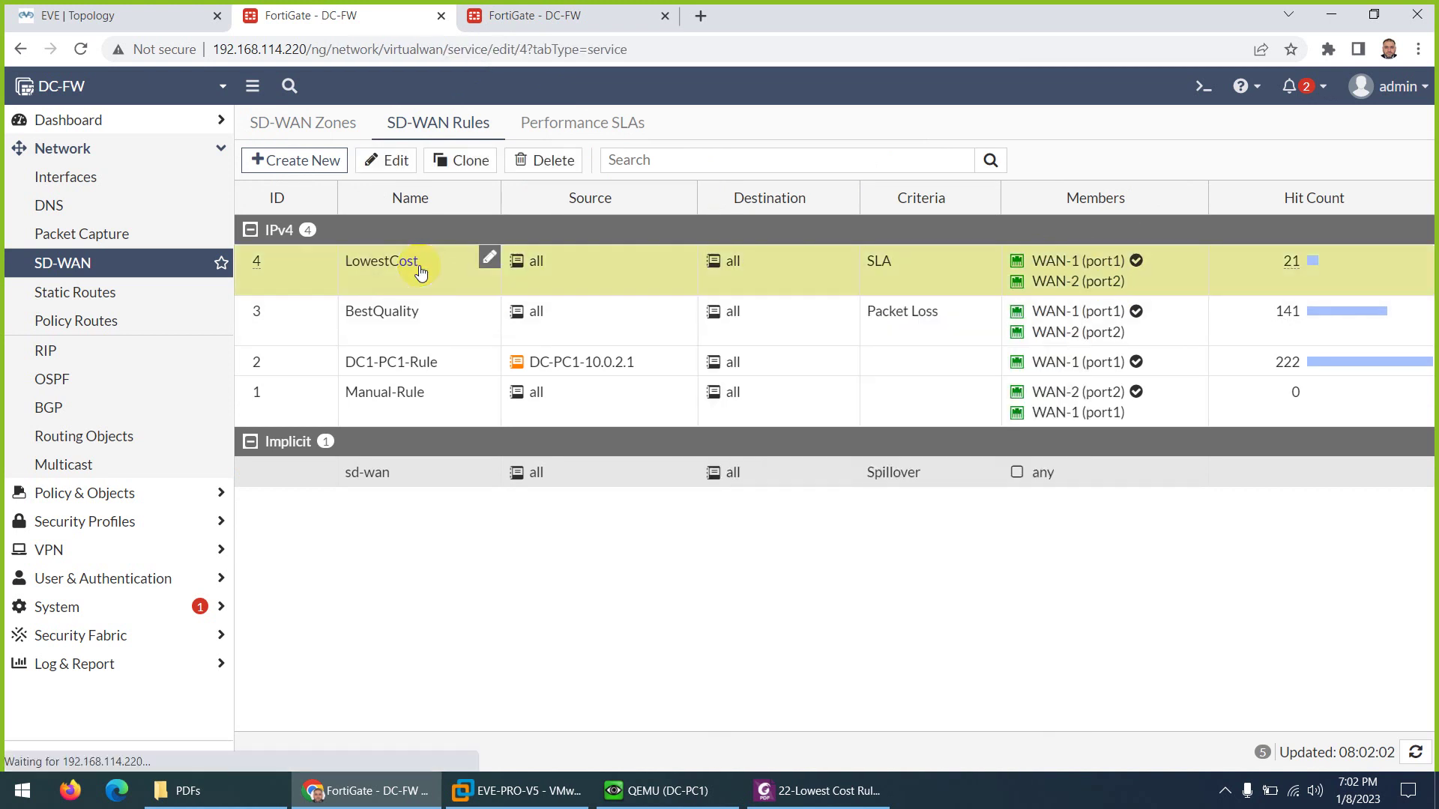
pyautogui.scroll(-8, 475, 472)
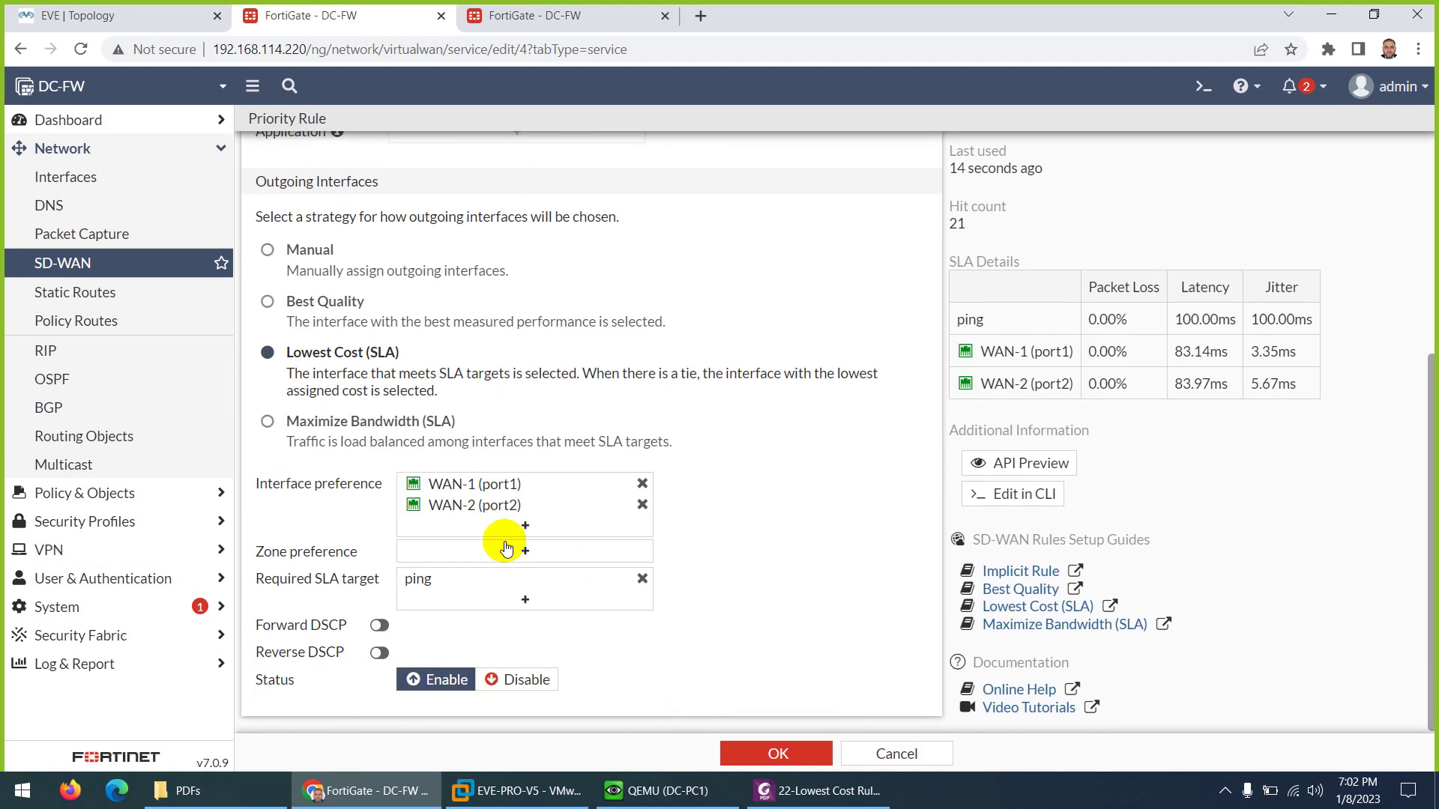
pyautogui.moveTo(500, 509)
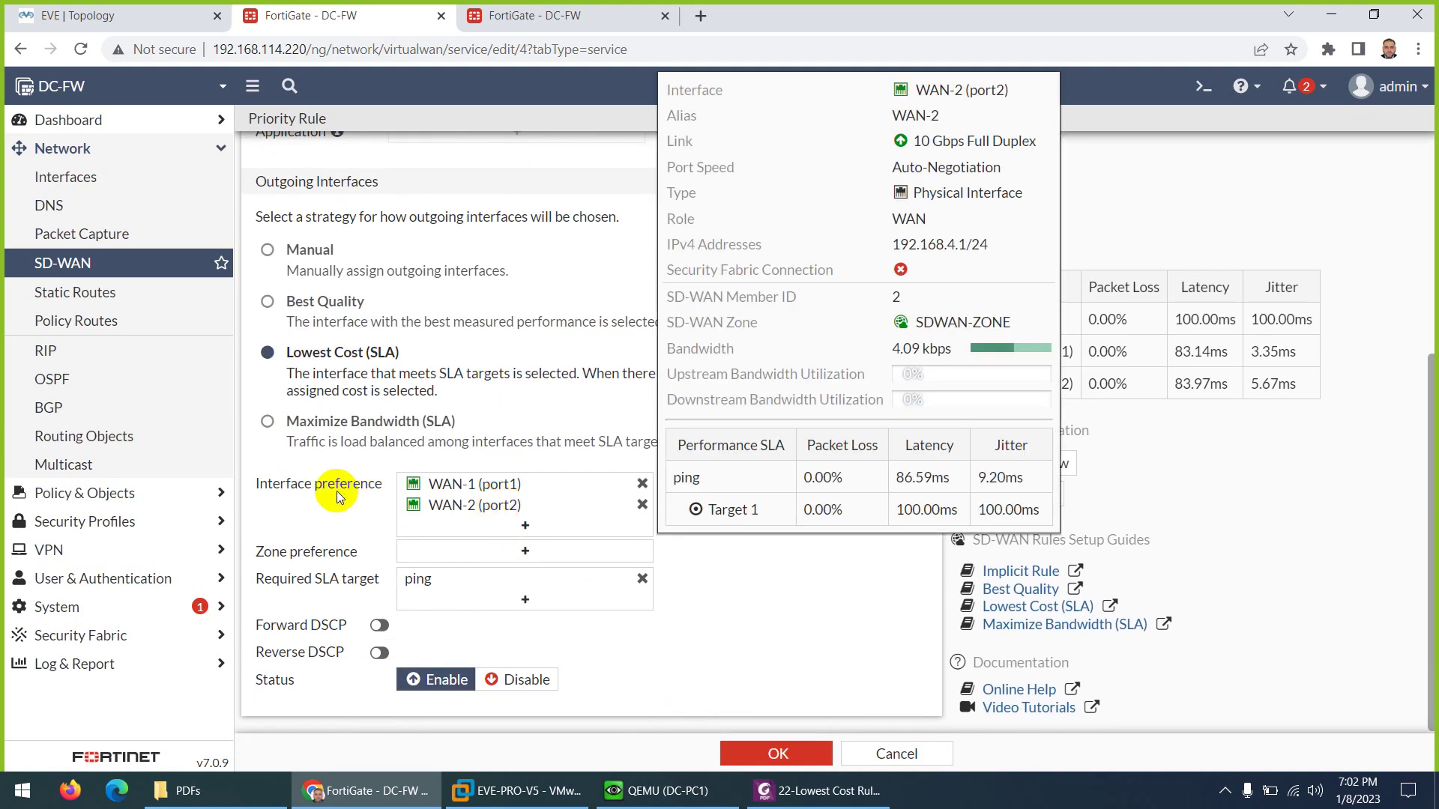
pyautogui.moveTo(461, 496)
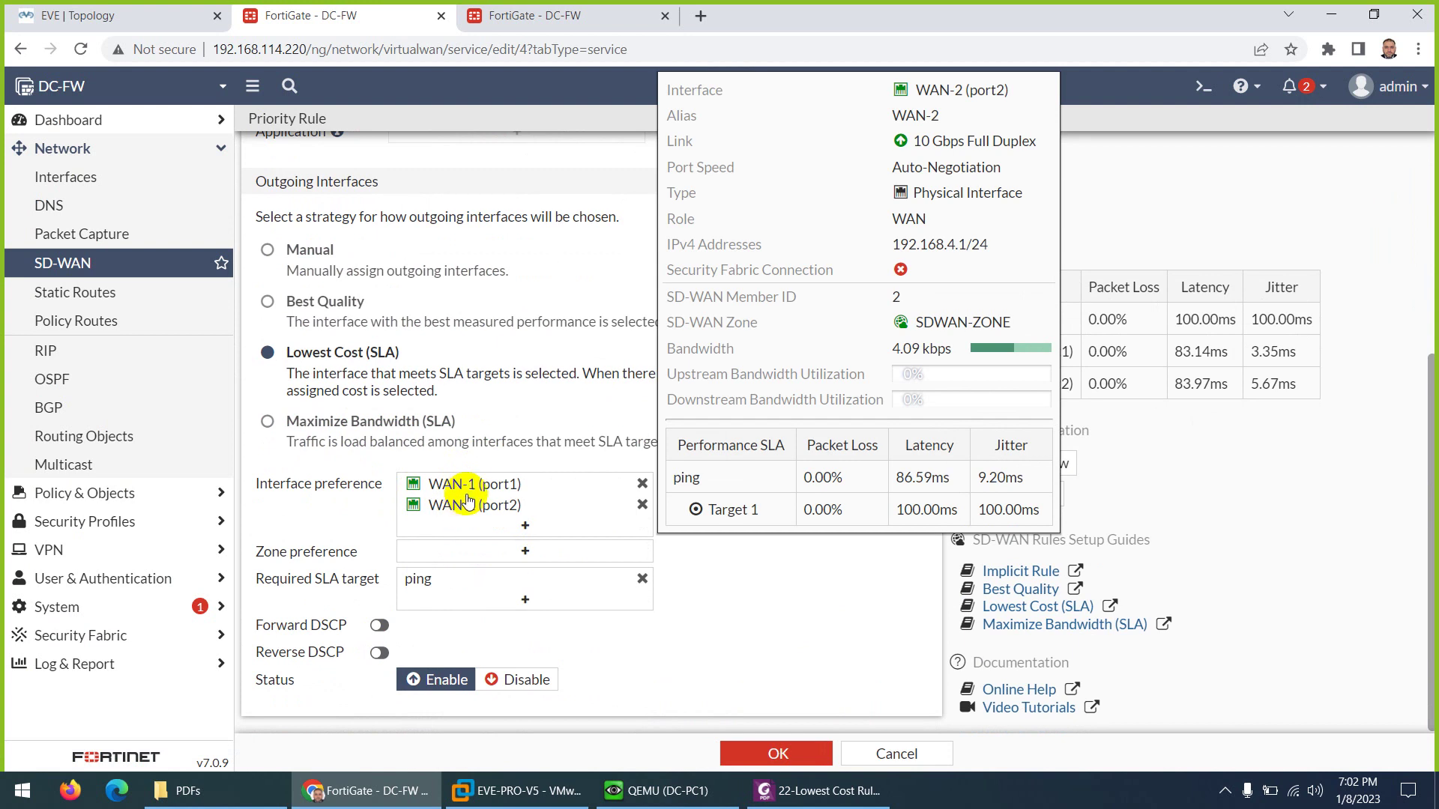
pyautogui.click(517, 16)
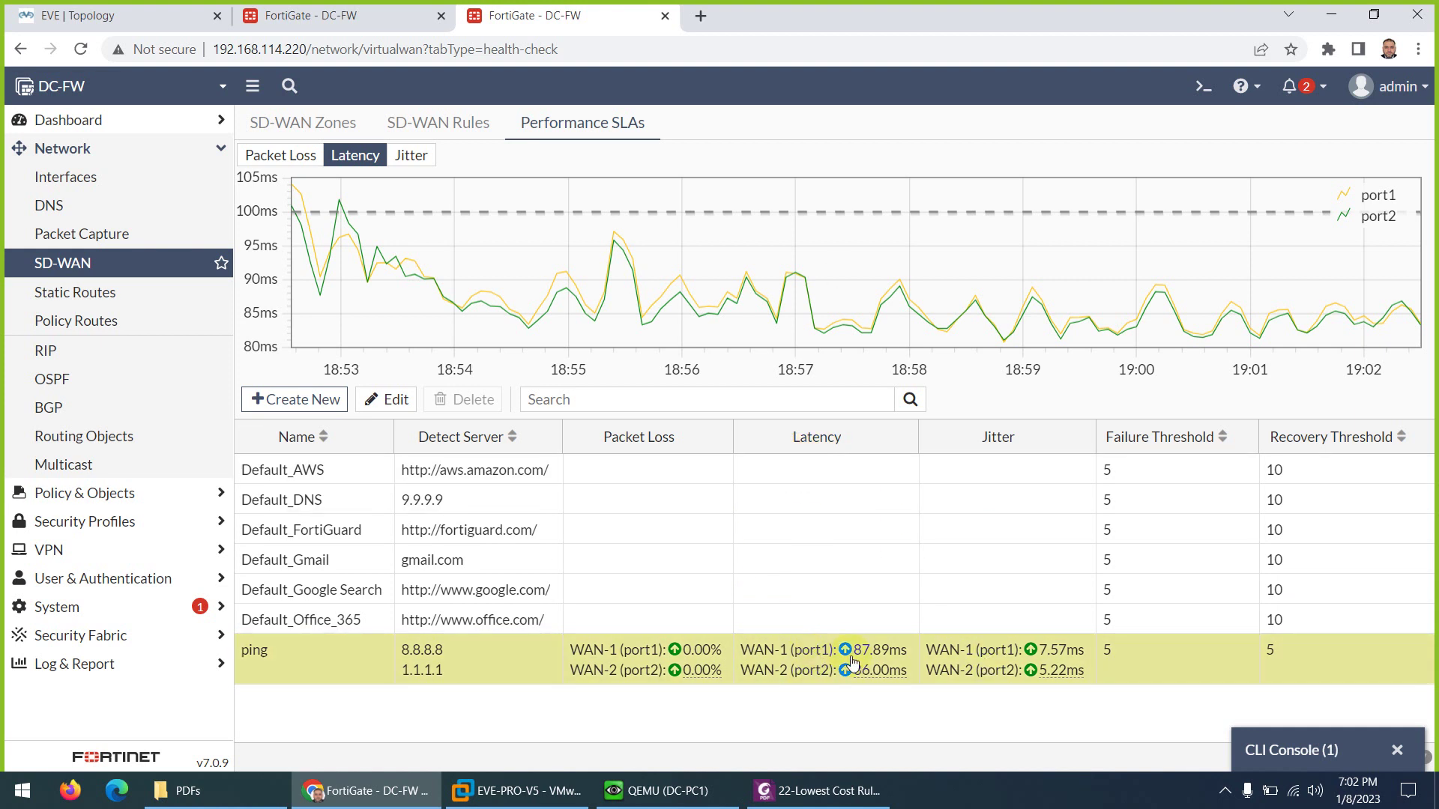
pyautogui.moveTo(852, 660)
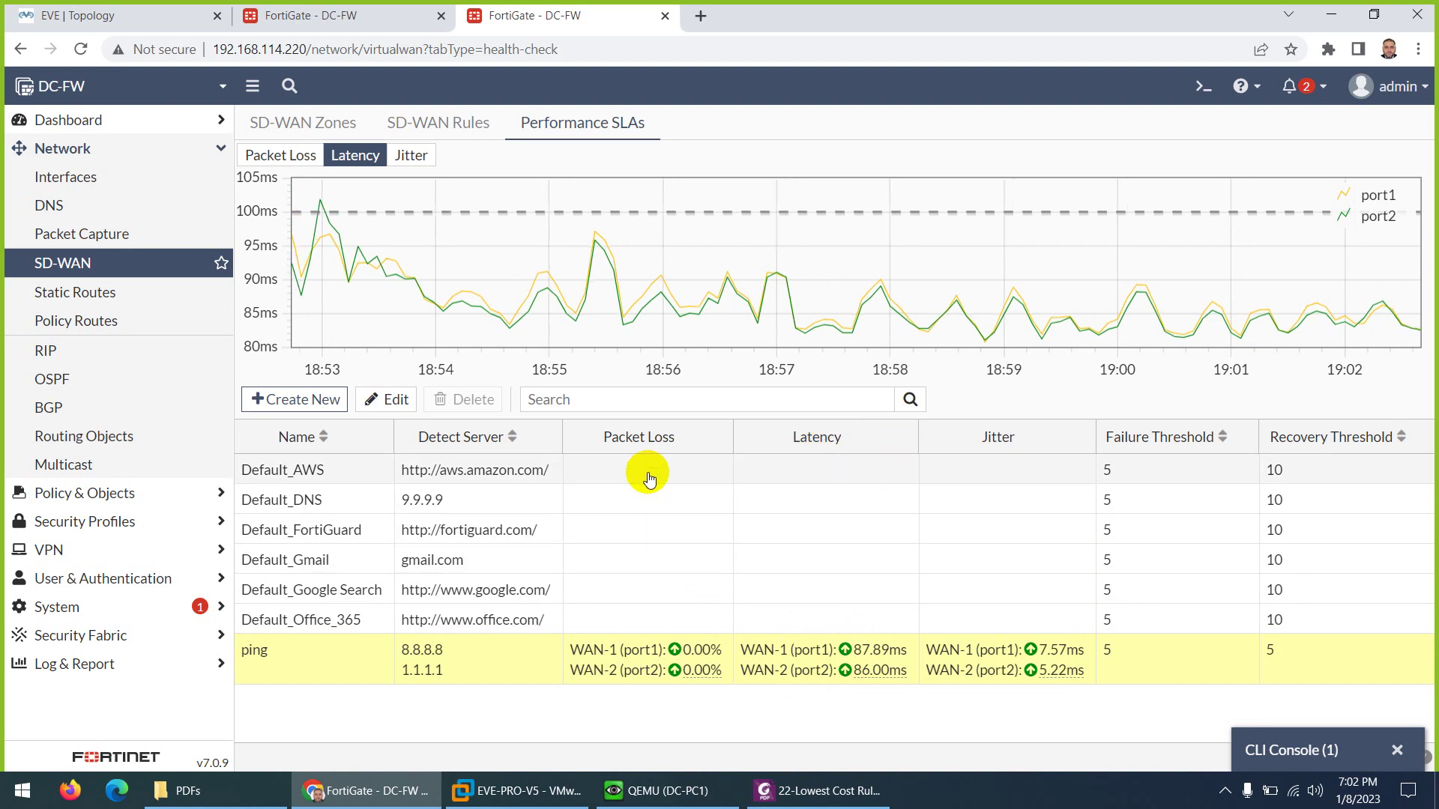
pyautogui.moveTo(680, 661)
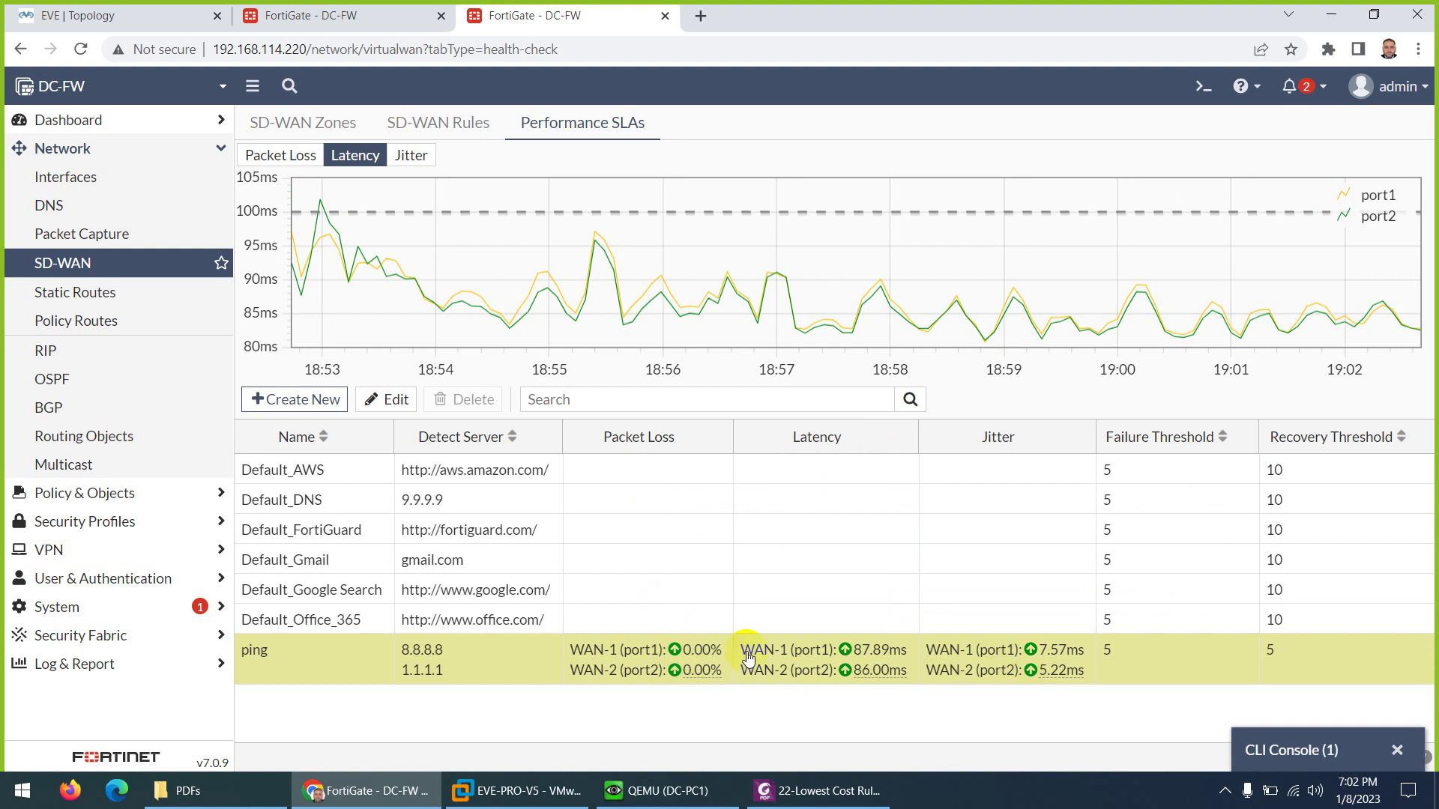
pyautogui.click(390, 16)
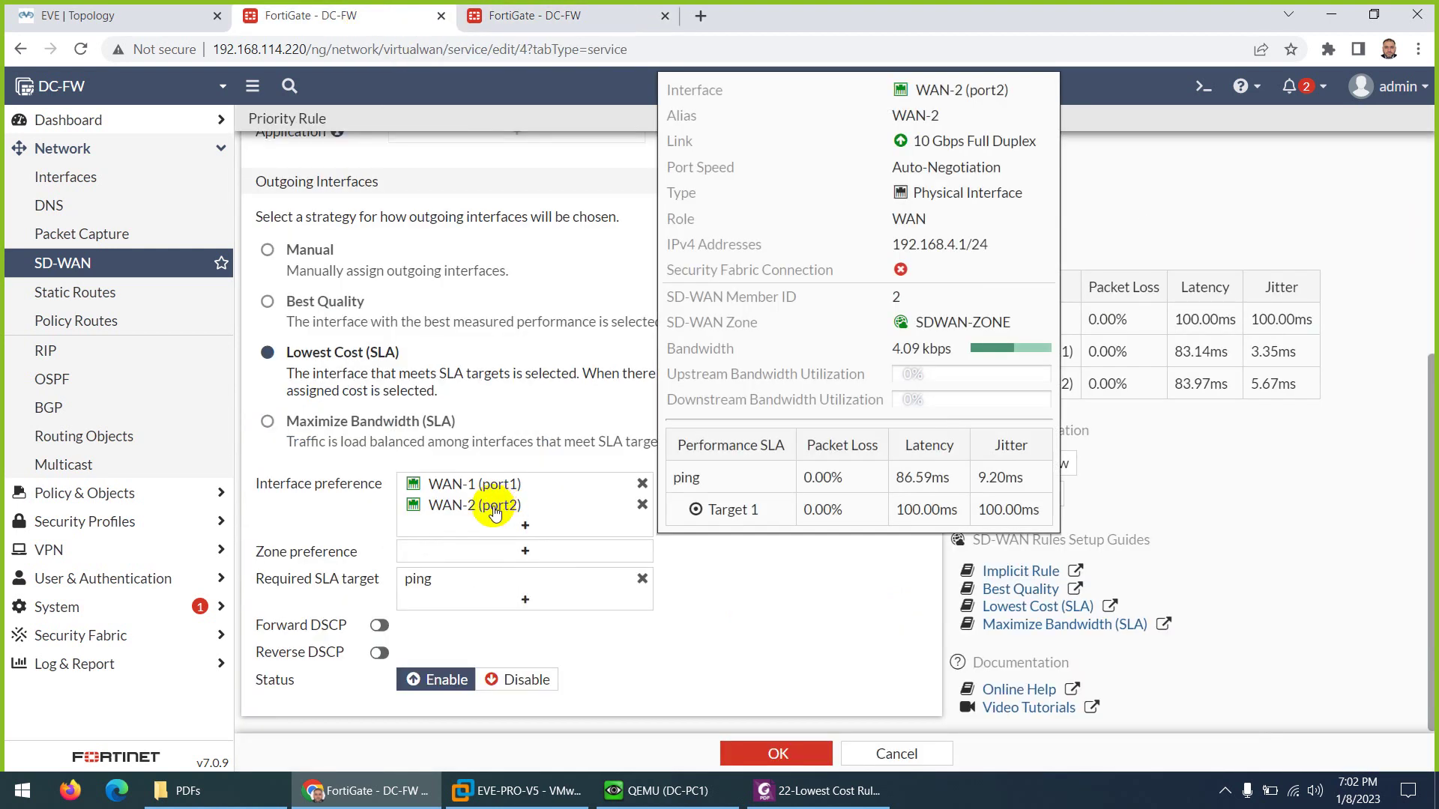
# Reorder the LowestCost rule's interface preference to WAN-2 (port2) first and WAN-1 (port1) second, save it and refresh the rule list
pyautogui.click(642, 505)
pyautogui.click(643, 504)
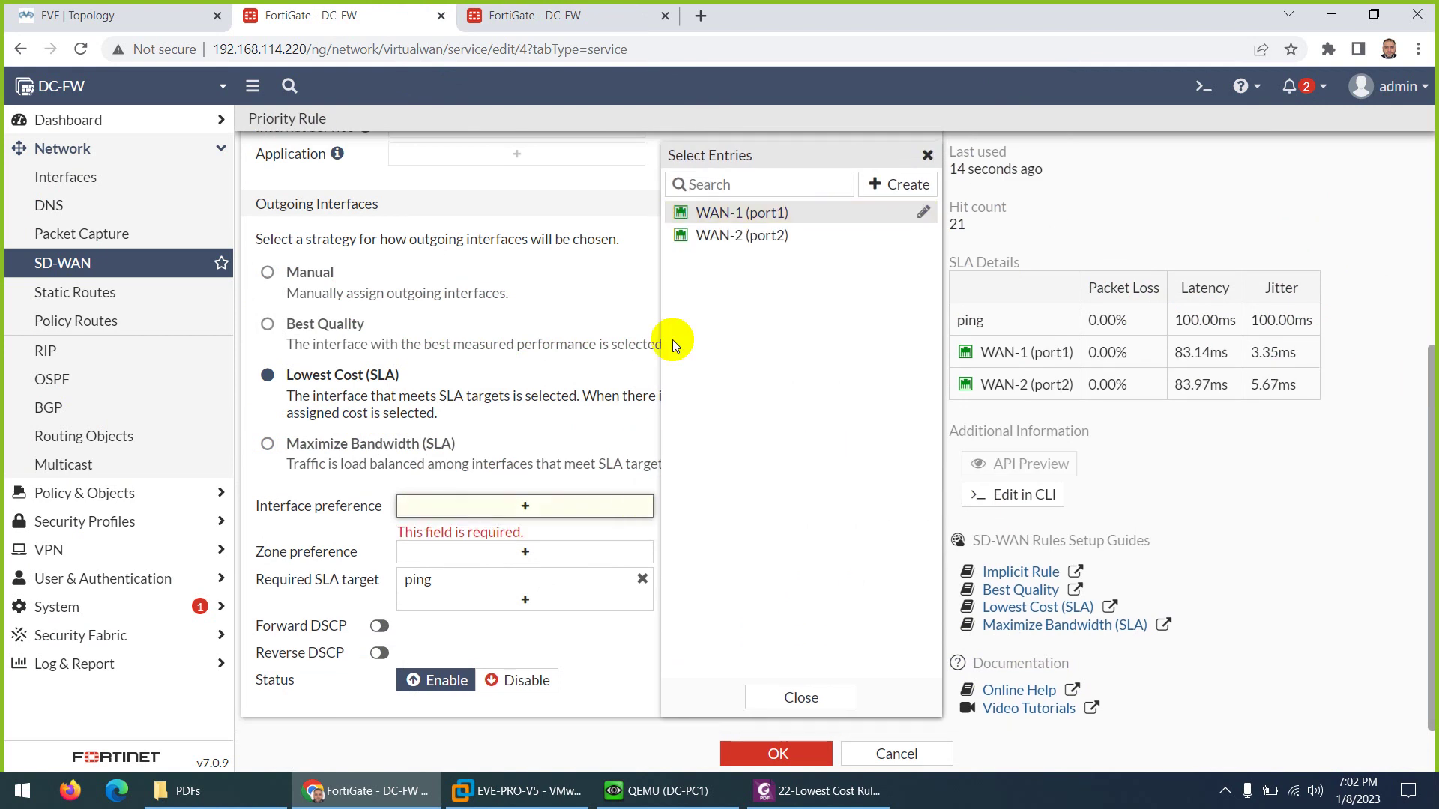
pyautogui.click(712, 236)
pyautogui.click(732, 218)
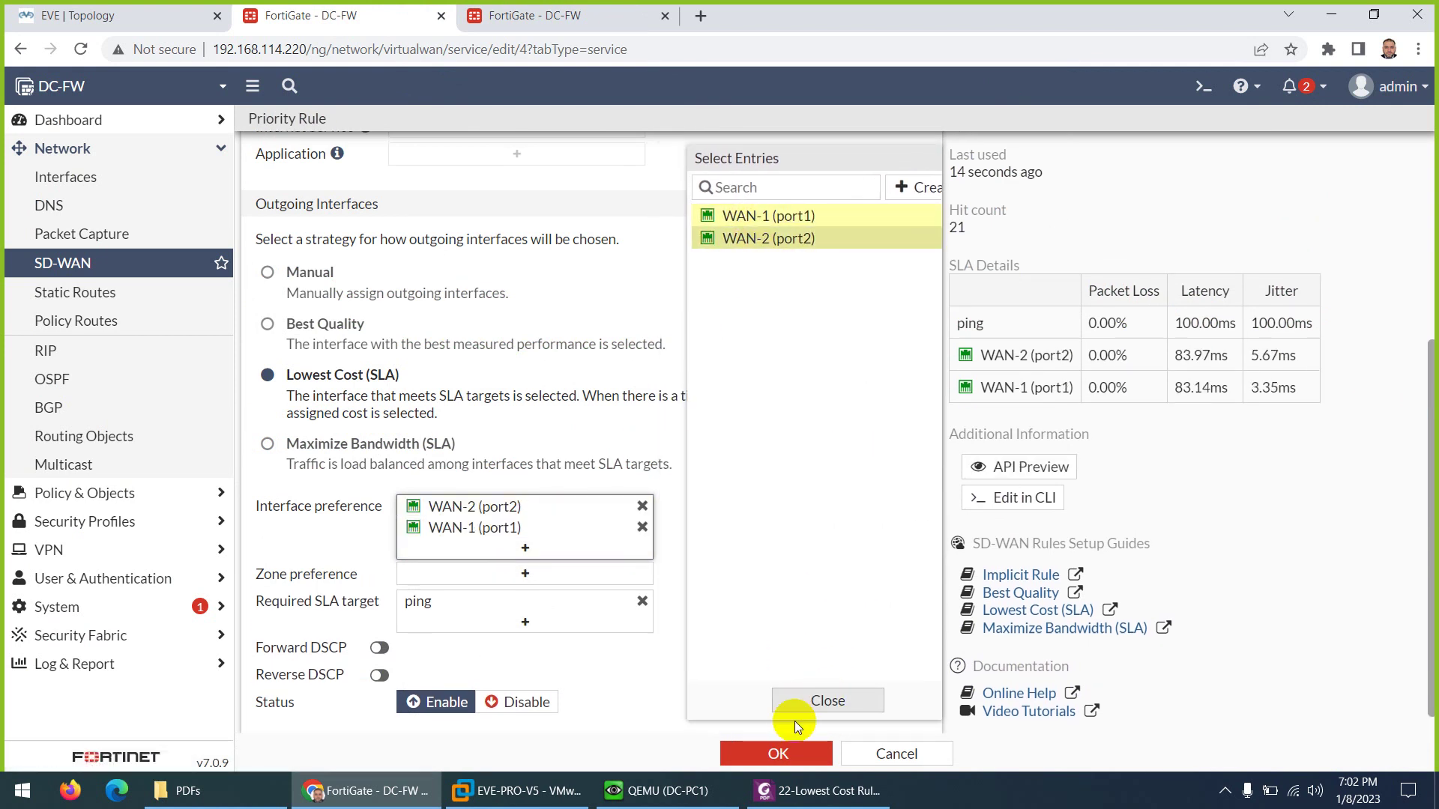
pyautogui.click(796, 701)
pyautogui.click(772, 753)
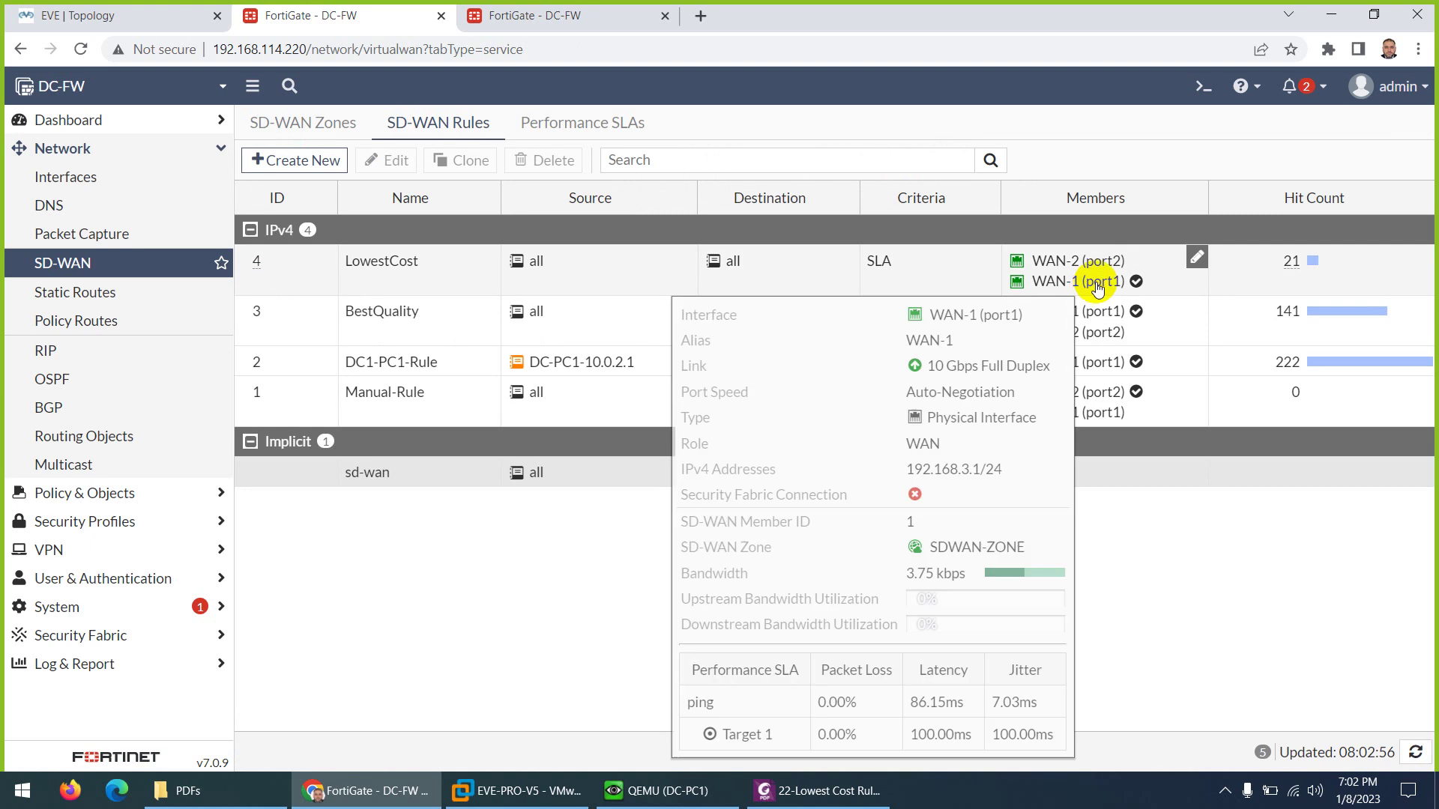
pyautogui.click(1415, 752)
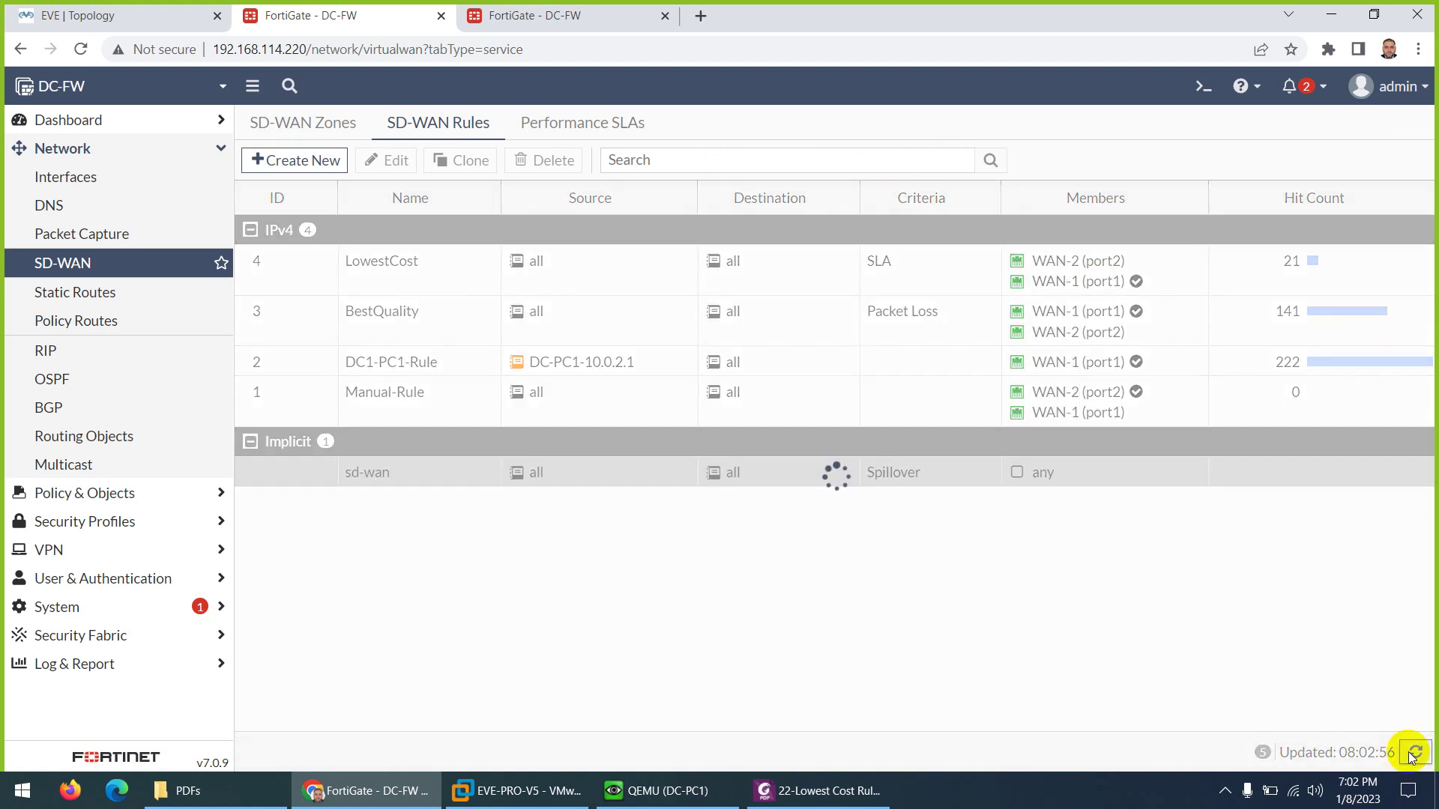
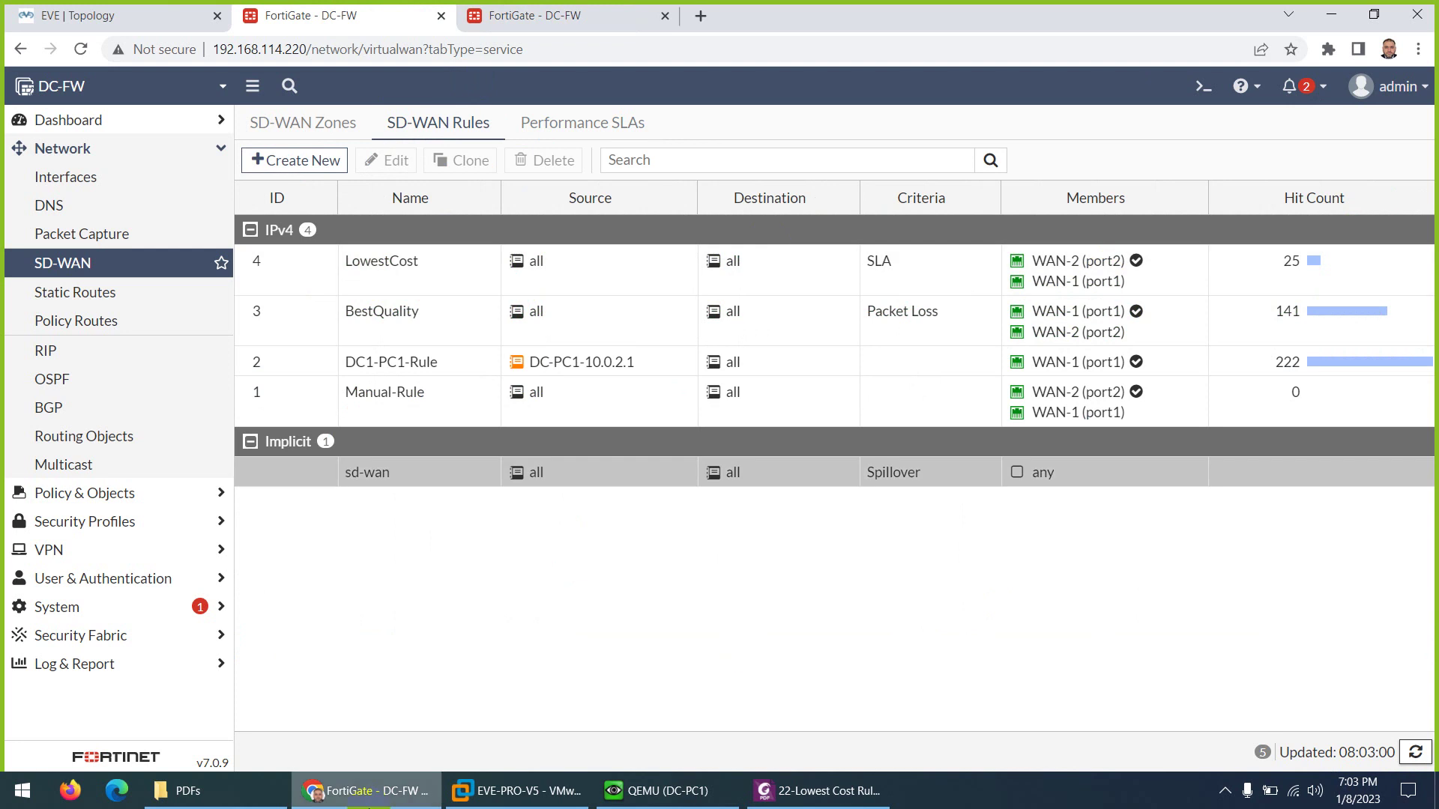
# Open Snipping Tool and capture the Destination to Hit Count columns of the top SD-WAN rules, including LowestCost
pyautogui.click(23, 791)
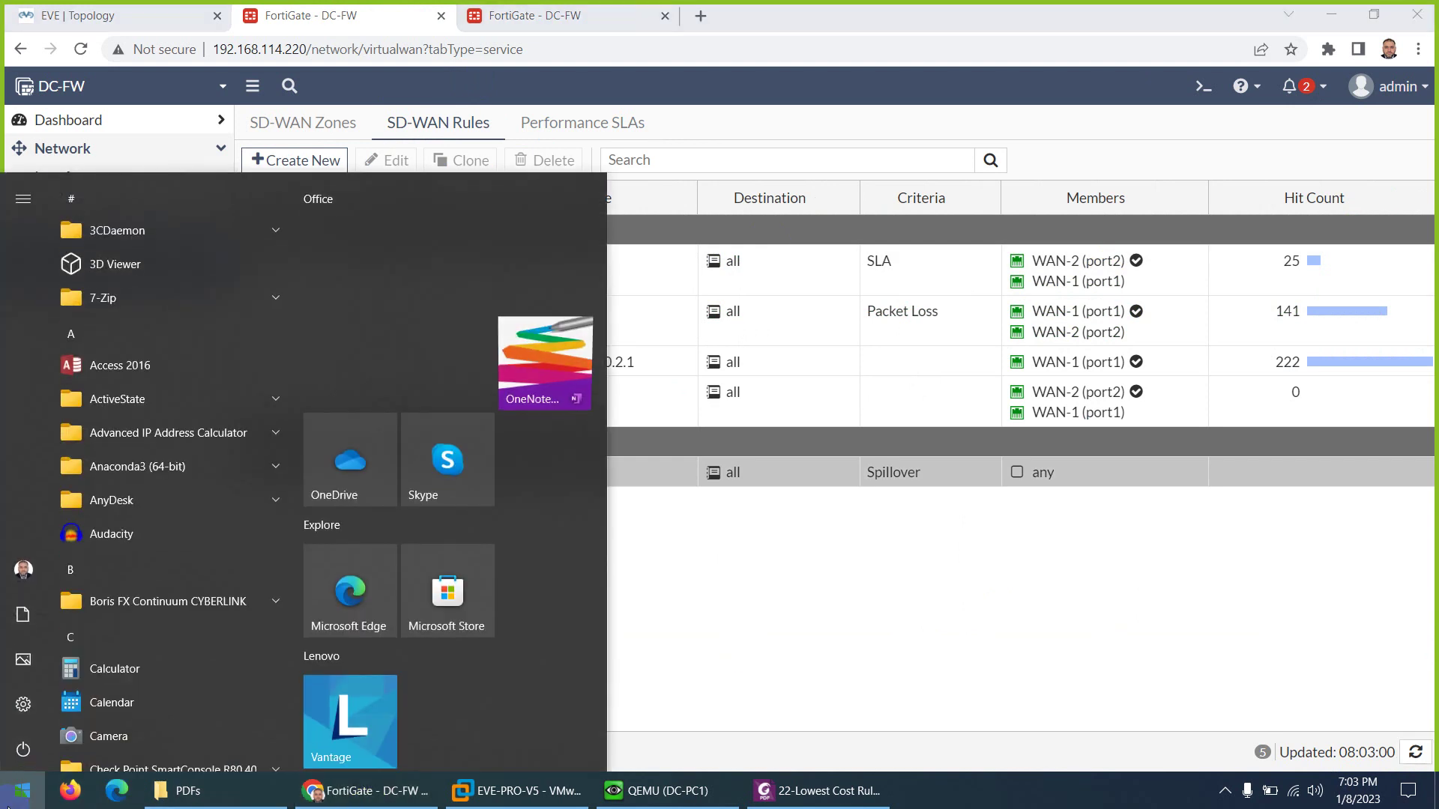
pyautogui.write('sni')
pyautogui.press('Return')
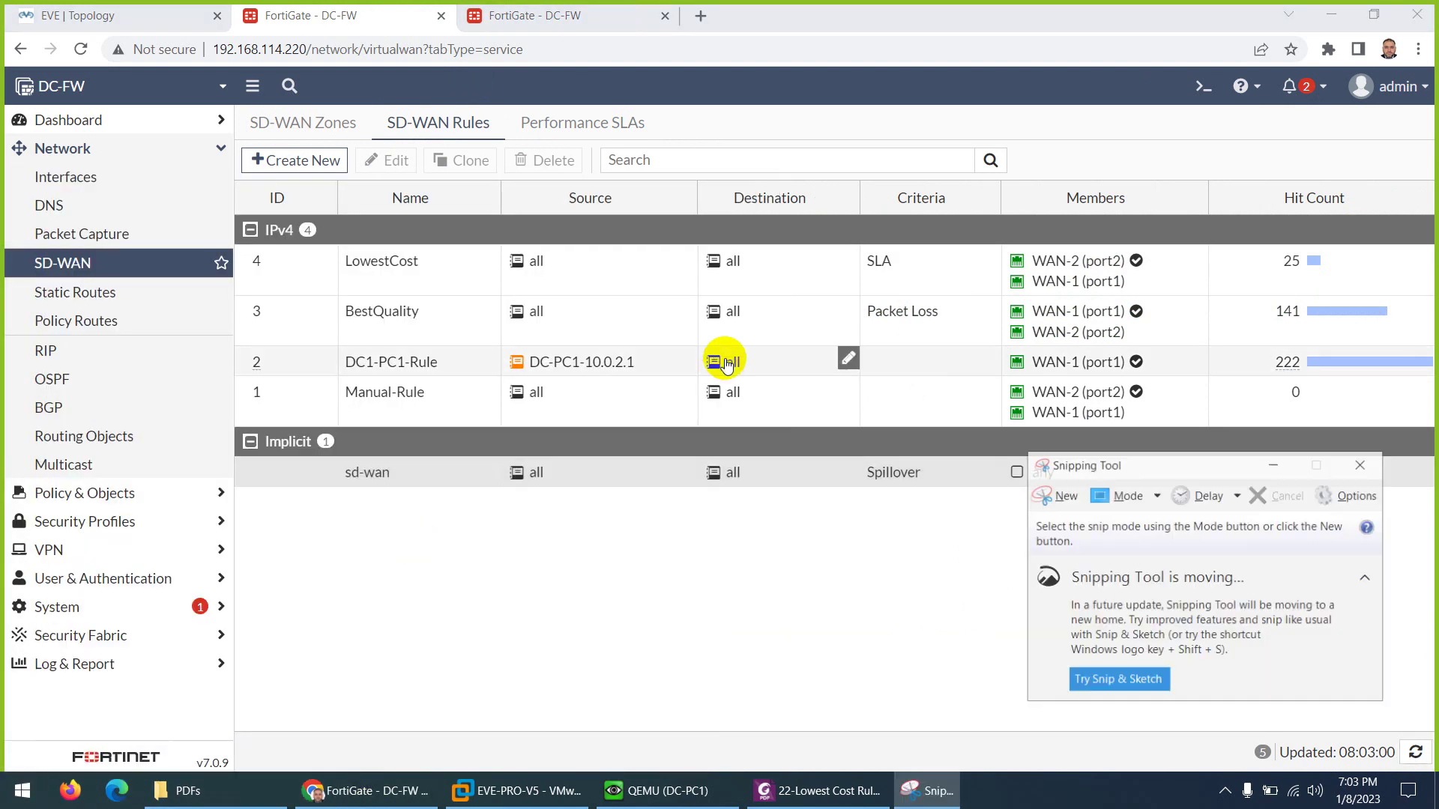
pyautogui.click(1046, 491)
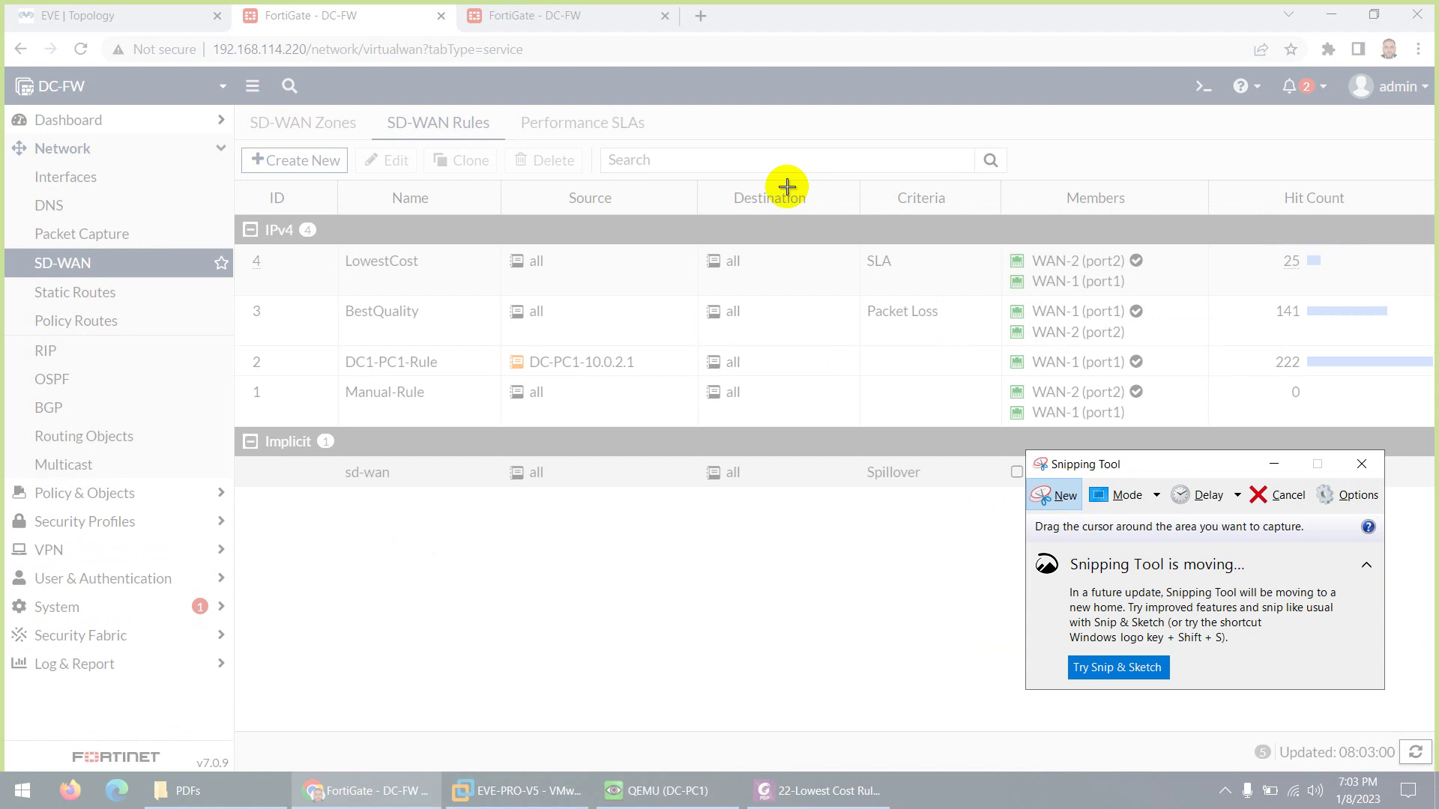
pyautogui.moveTo(709, 175)
pyautogui.mouseDown()
pyautogui.moveTo(1253, 312)
pyautogui.moveTo(1373, 323)
pyautogui.mouseUp()
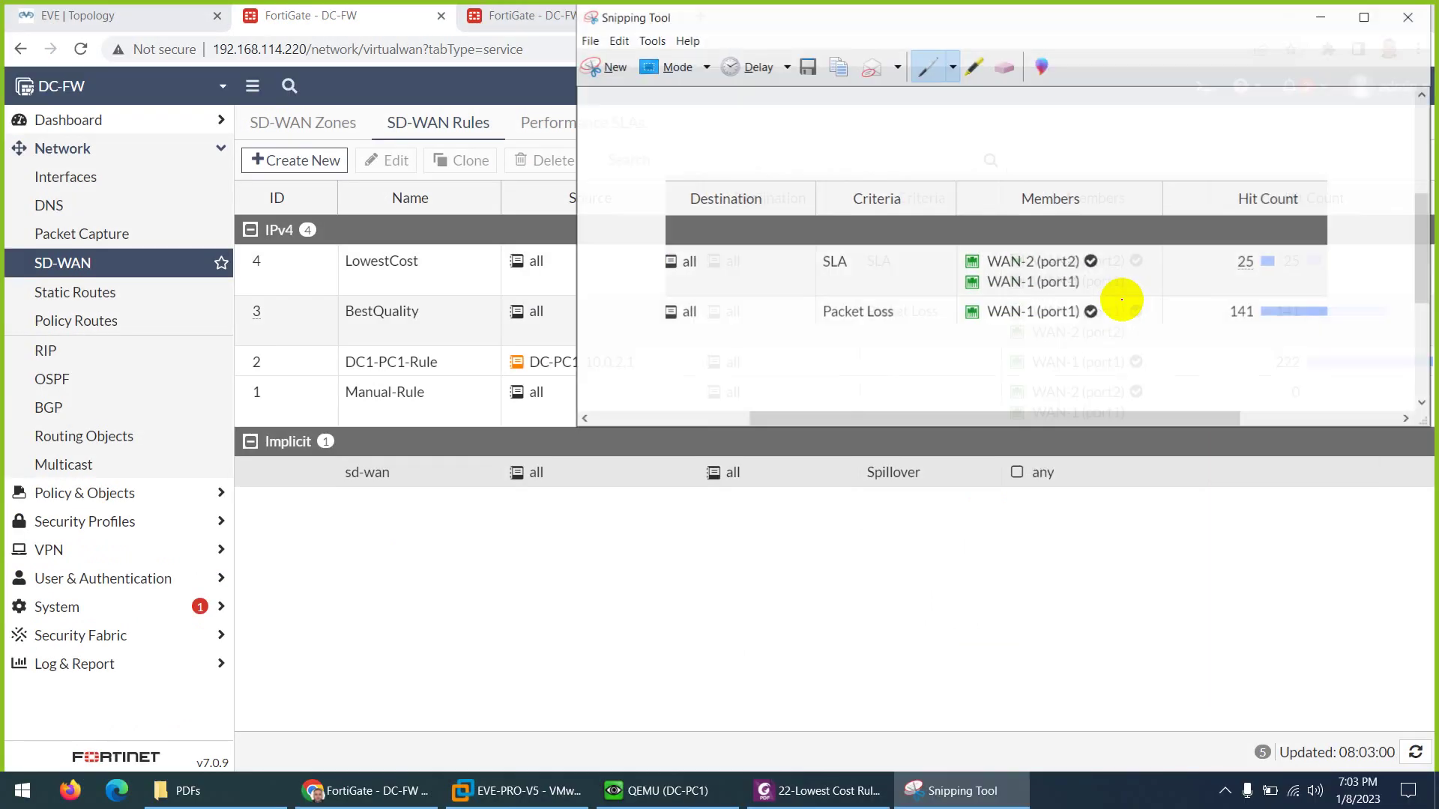
# Highlight the LowestCost rule's selected member WAN-2 (port2) in the snip and minimize Snipping Tool
pyautogui.click(971, 69)
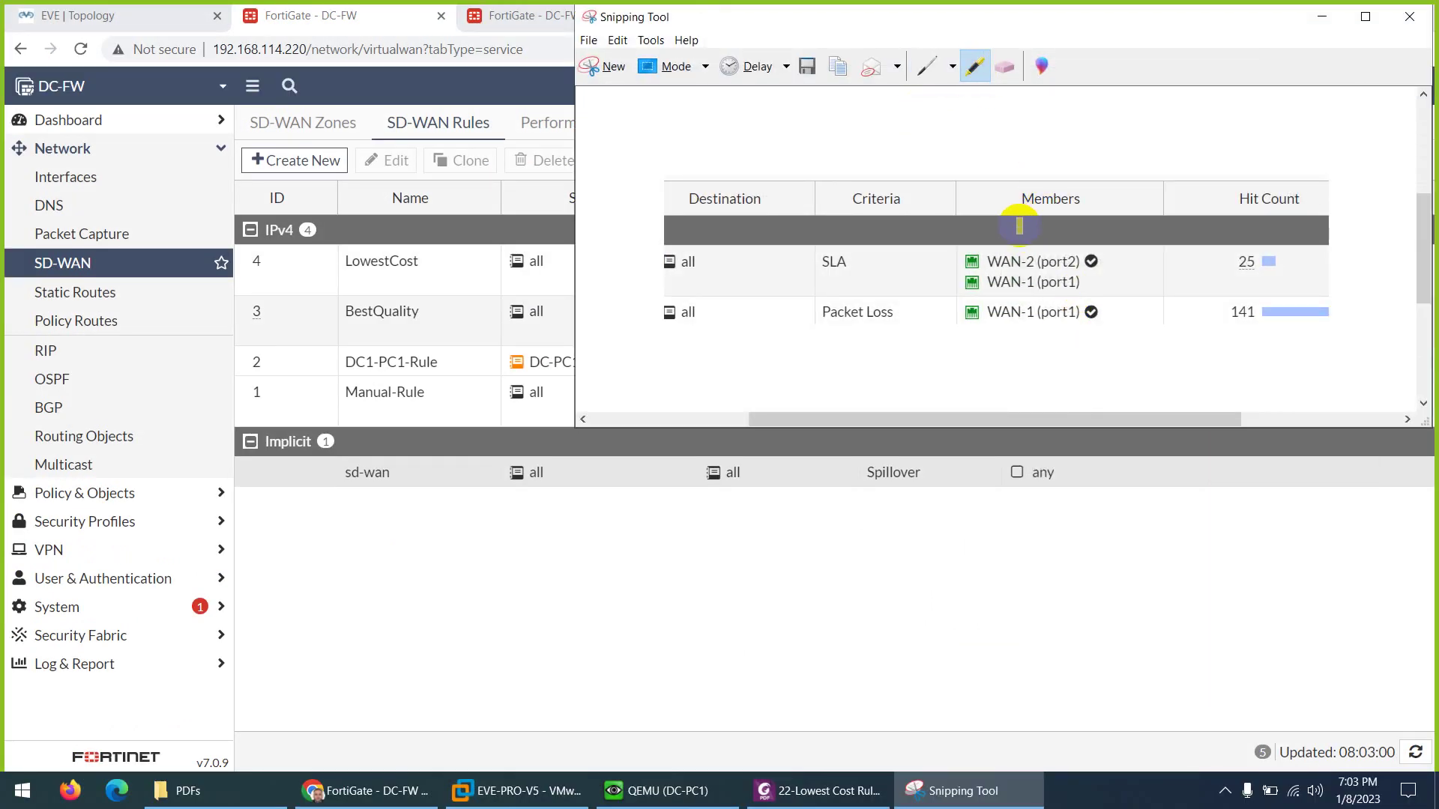
pyautogui.moveTo(983, 261); pyautogui.dragTo(1105, 261)
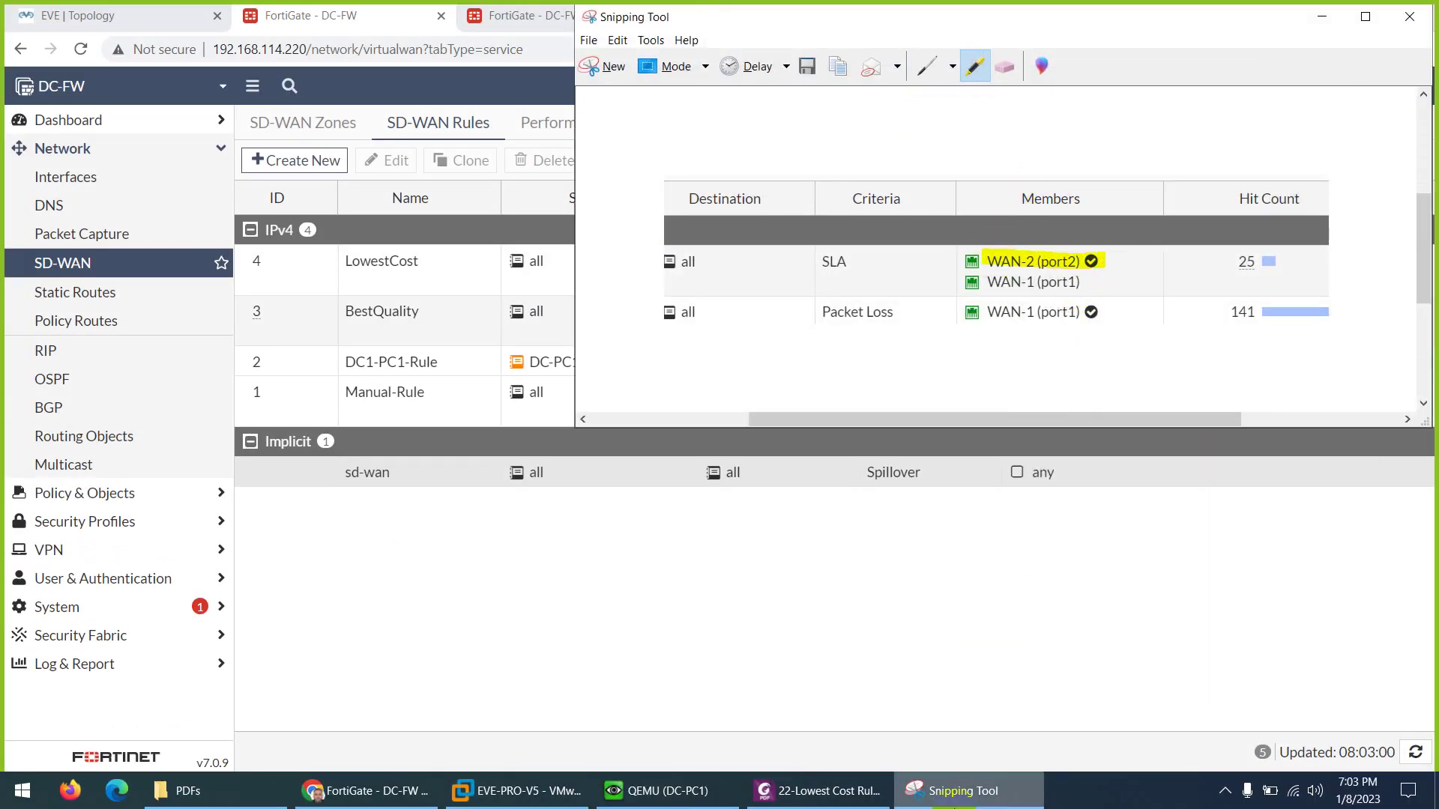
pyautogui.click(967, 792)
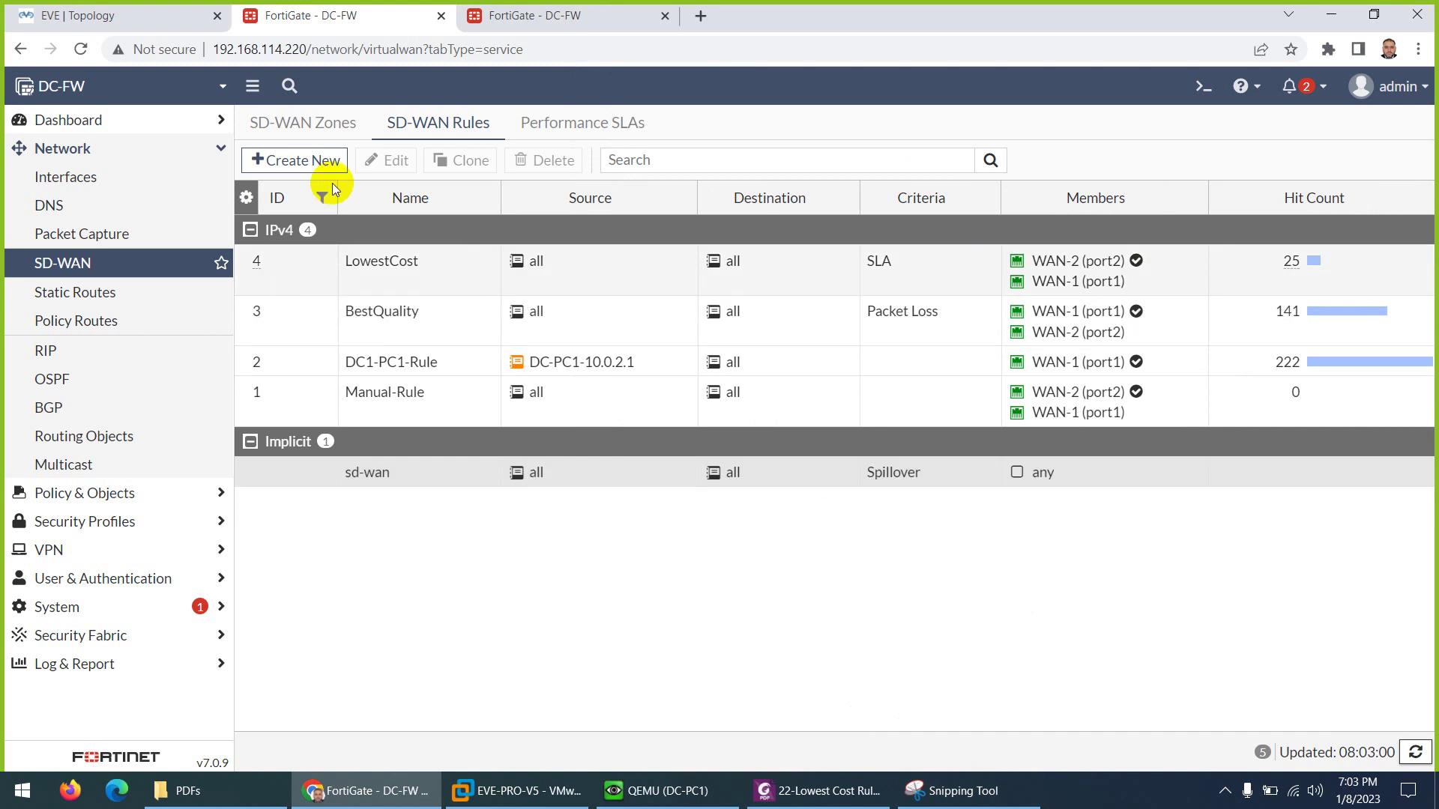
# Set the cost of the WAN-2 (port2) member in SDWAN-ZONE to 5 and save the member
pyautogui.click(572, 15)
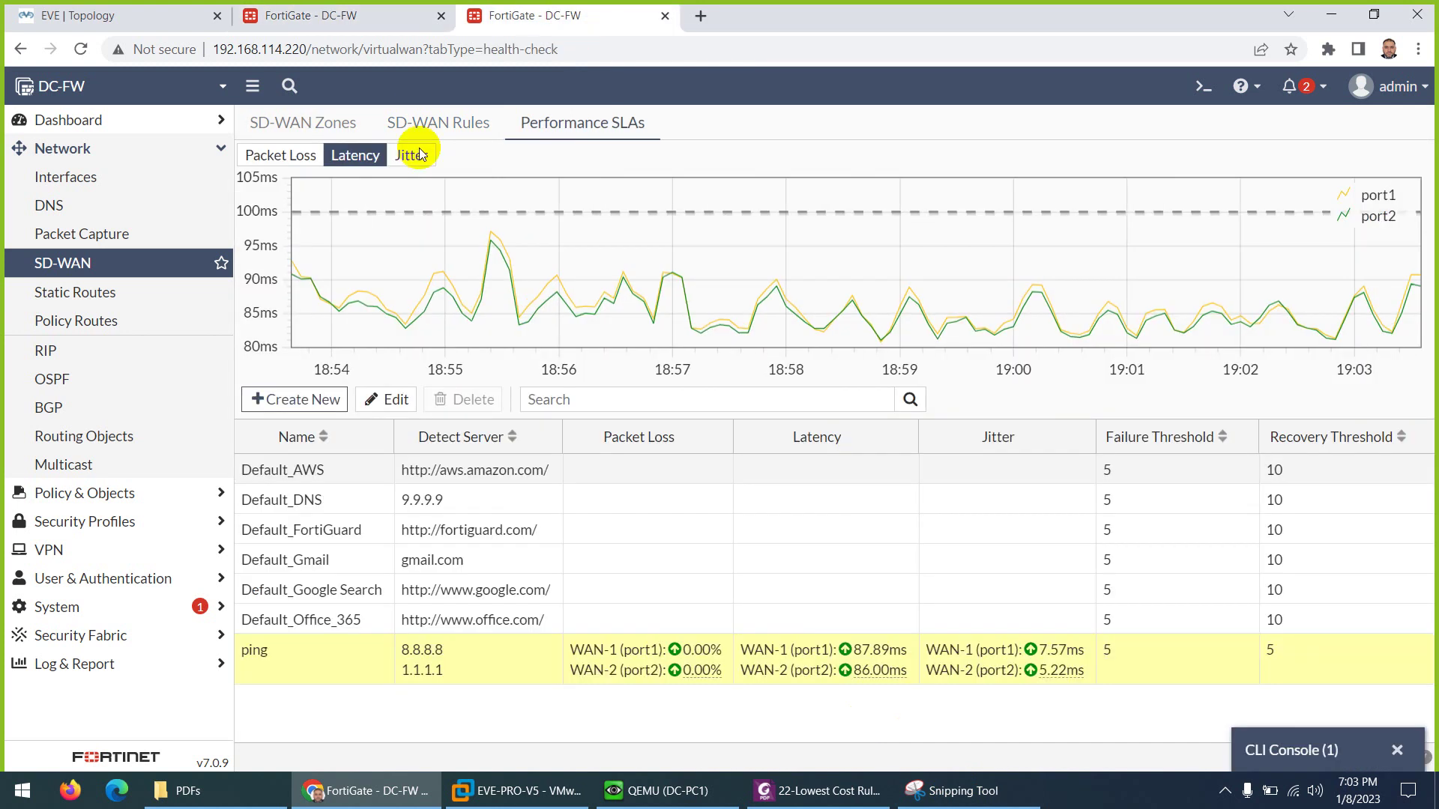
pyautogui.click(284, 124)
pyautogui.click(258, 452)
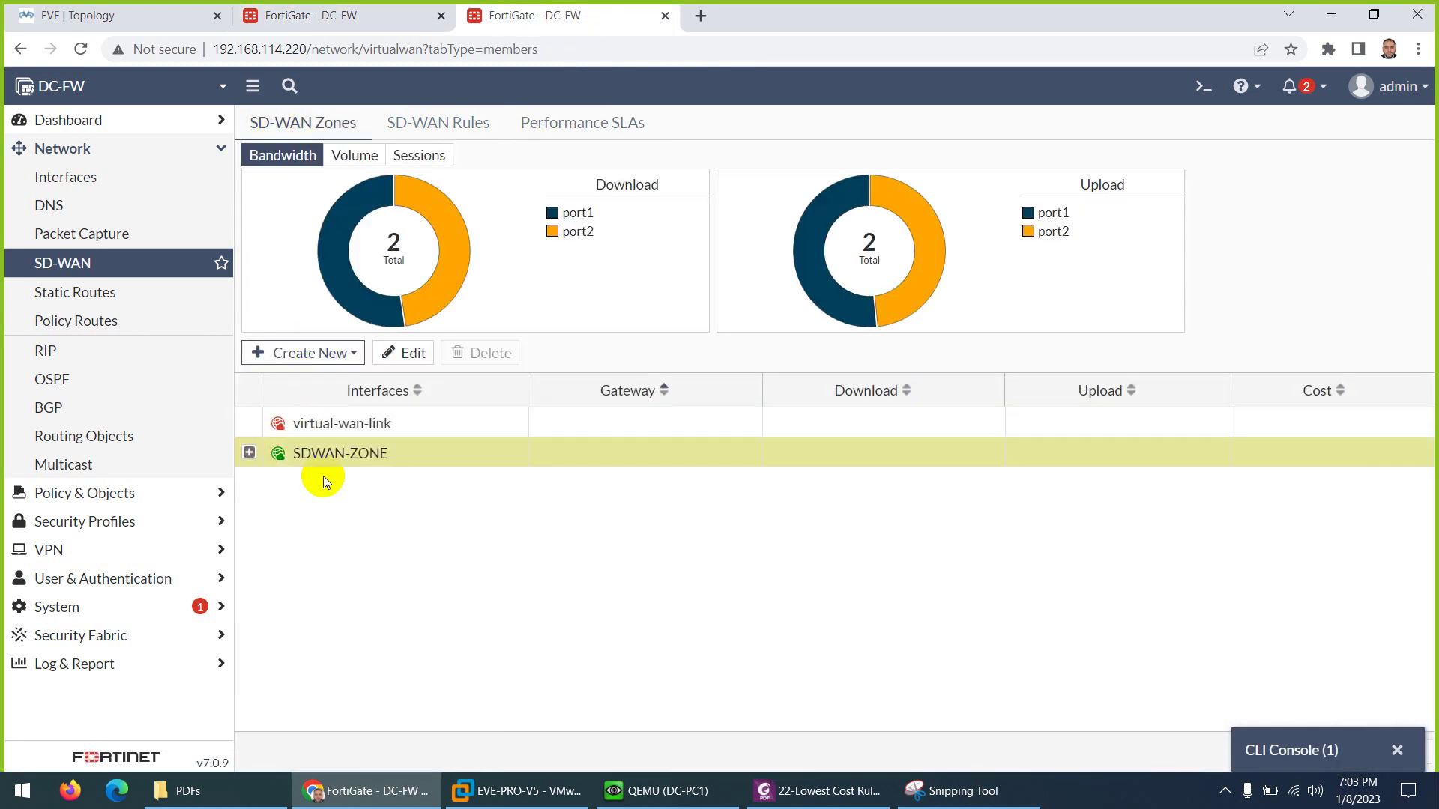
pyautogui.click(995, 800)
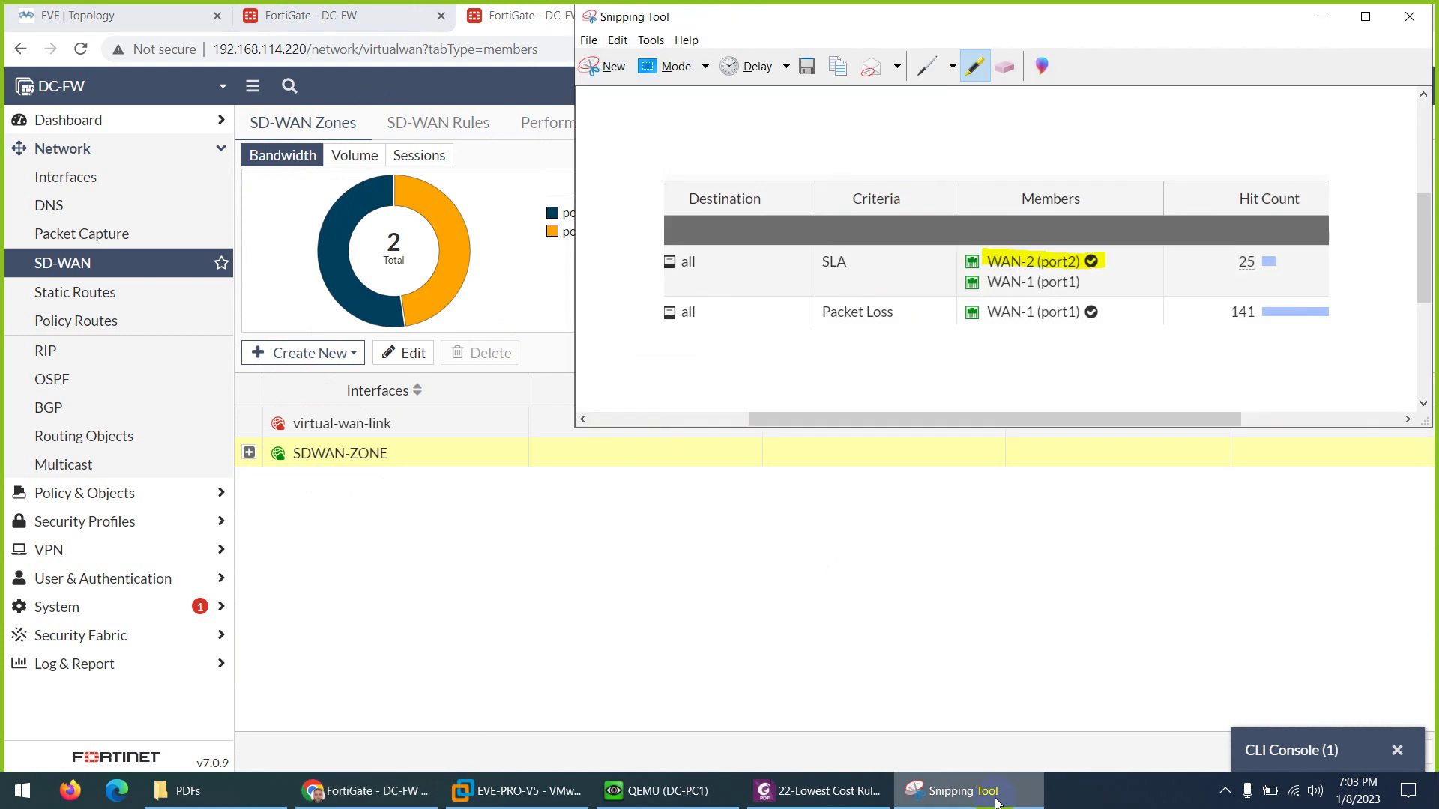
pyautogui.click(995, 801)
pyautogui.click(248, 452)
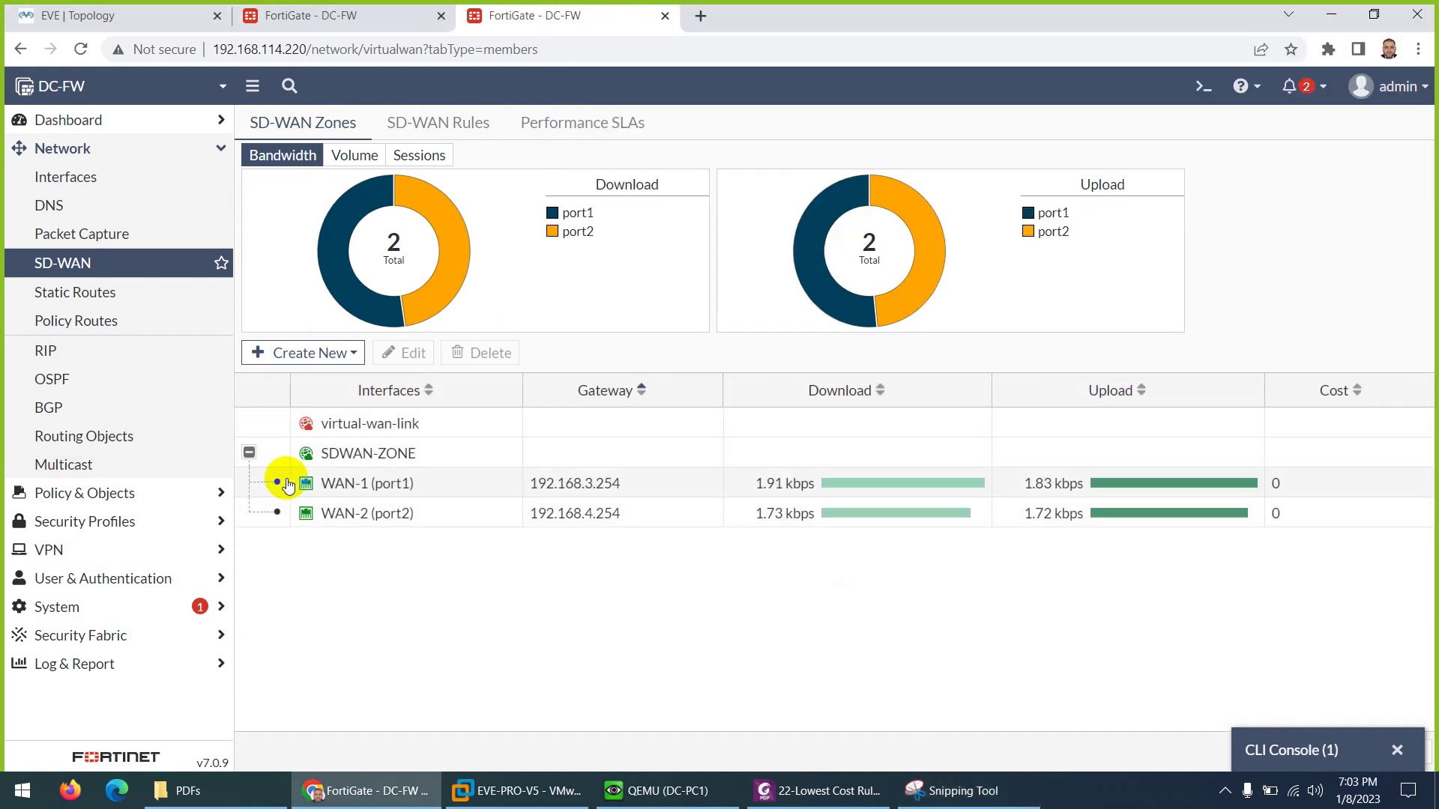
pyautogui.doubleClick(338, 514)
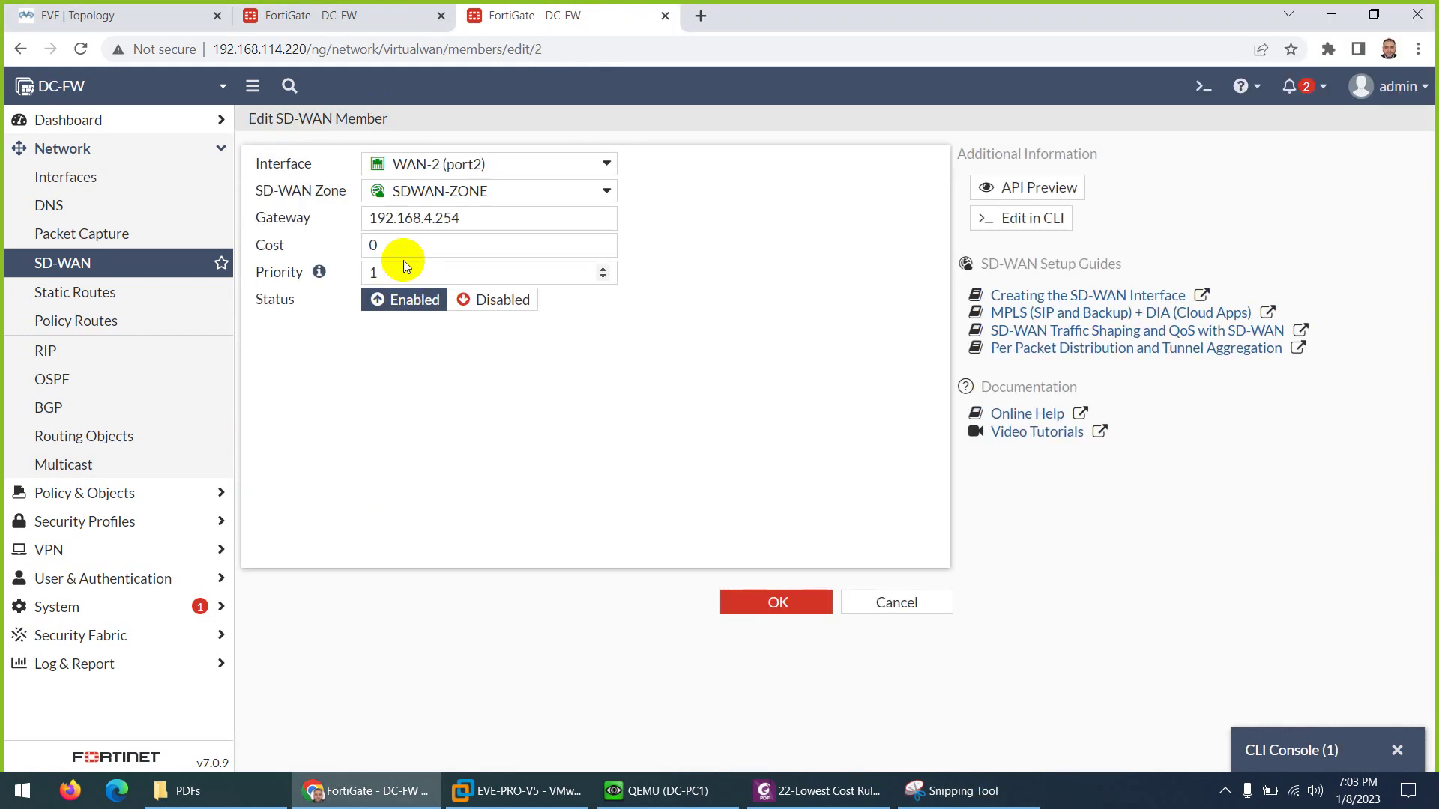
pyautogui.doubleClick(372, 245)
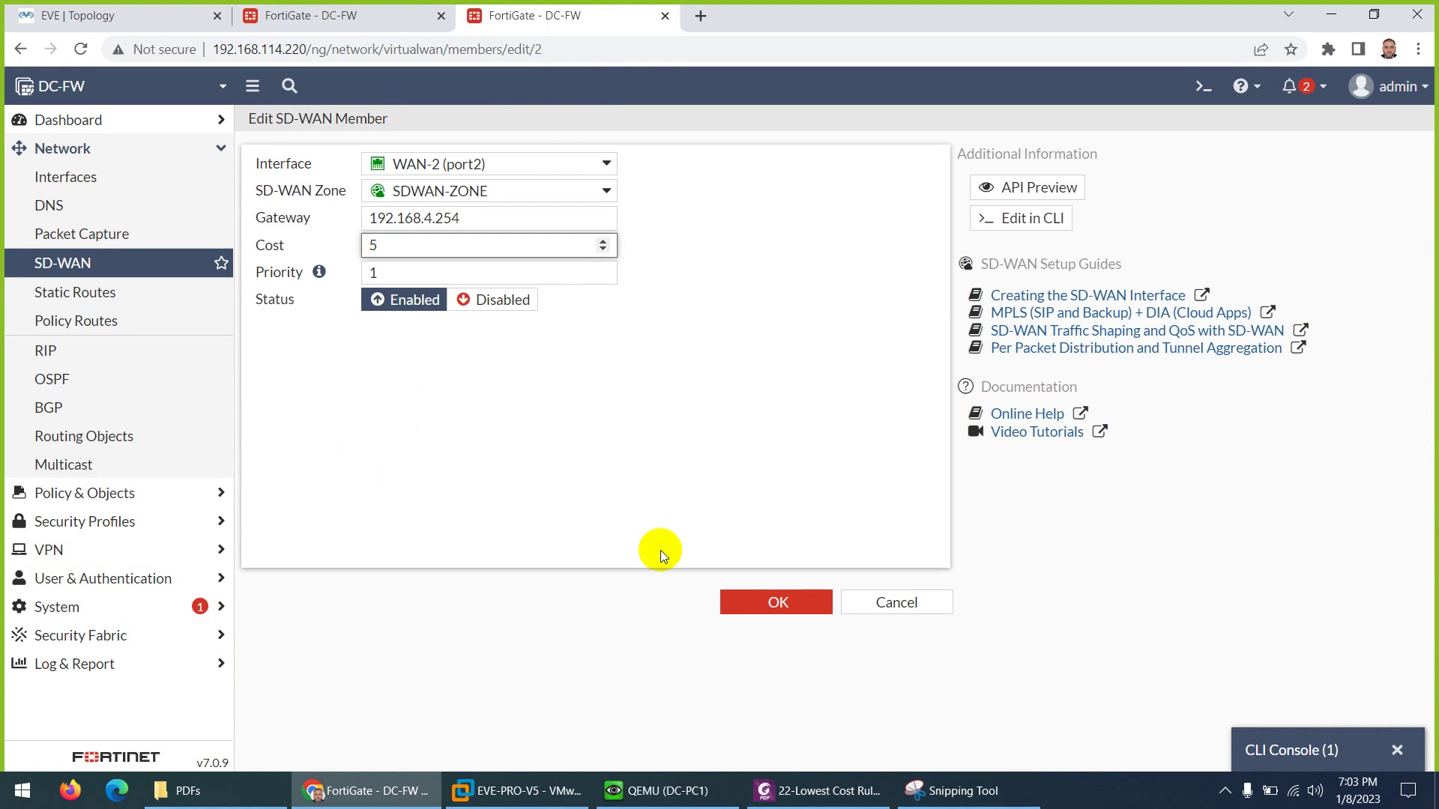
pyautogui.click(757, 599)
# Refresh the SD-WAN rule list and compare the LowestCost rule's selected member with the one highlighted in the earlier snip
pyautogui.click(386, 11)
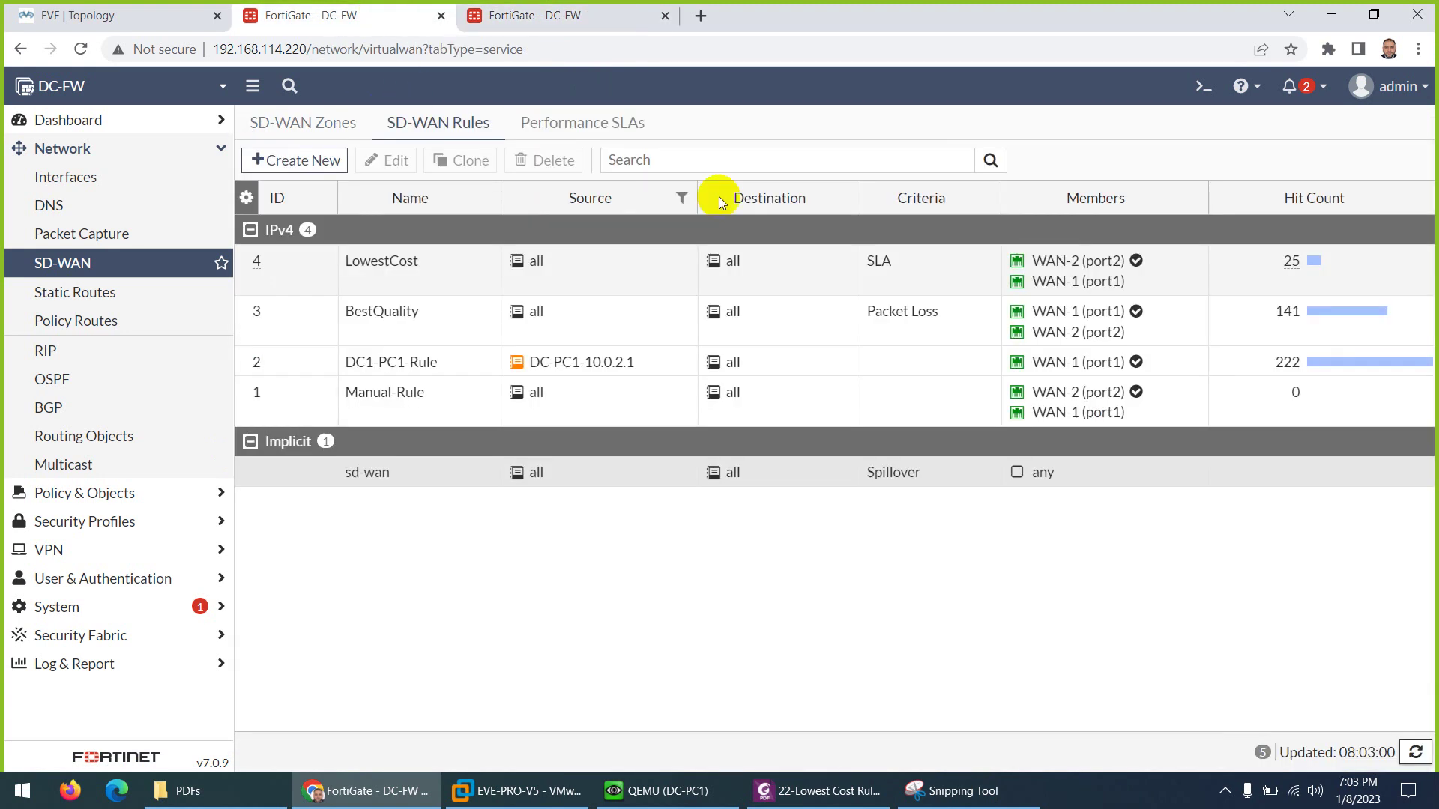
pyautogui.click(1416, 754)
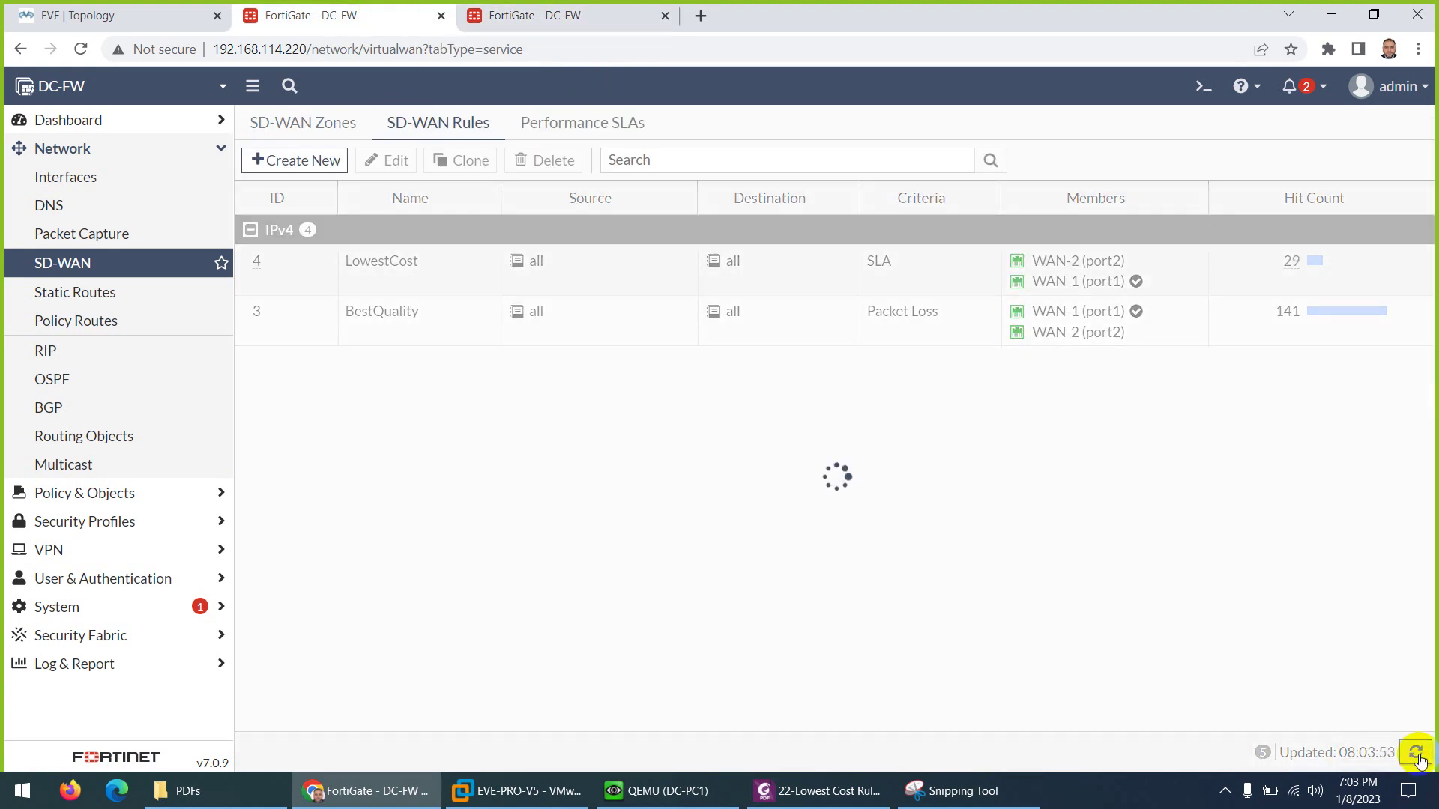
pyautogui.click(955, 791)
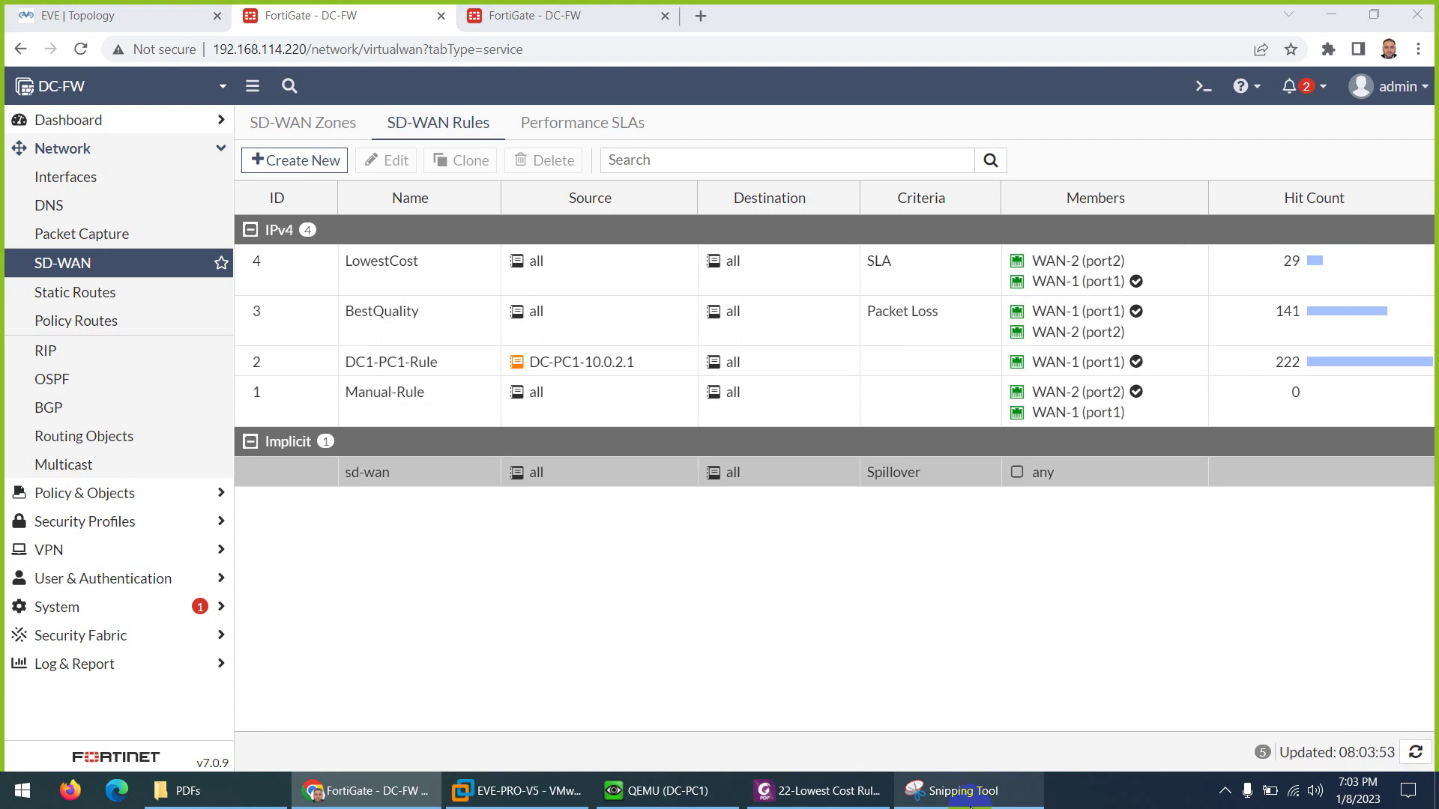
pyautogui.moveTo(1005, 38); pyautogui.dragTo(1037, 320)
pyautogui.moveTo(1117, 561); pyautogui.dragTo(1086, 554)
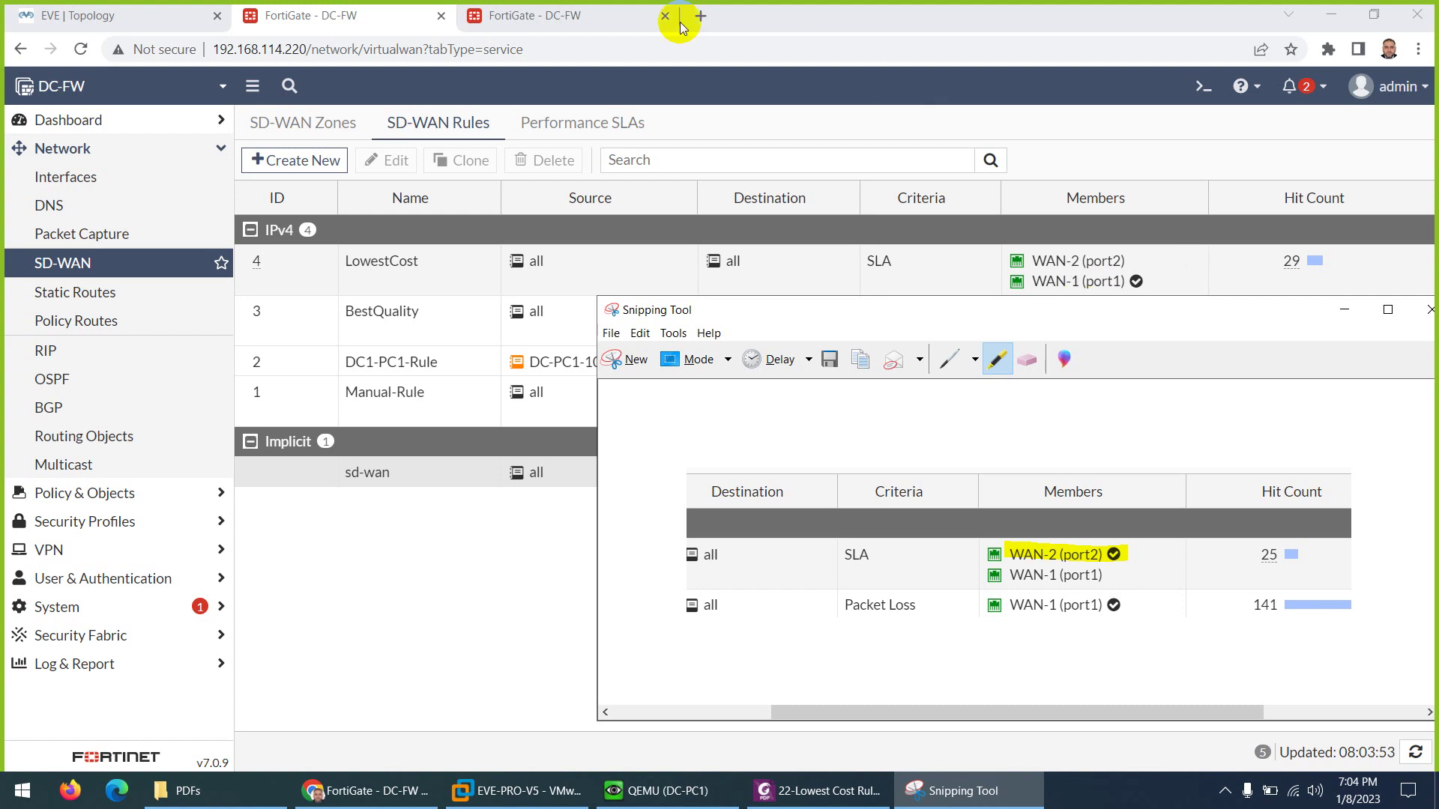
# Examine the costs of the WAN-1 and WAN-2 members in SDWAN-ZONE and the types of SD-WAN object that can be created
pyautogui.click(535, 15)
pyautogui.click(252, 465)
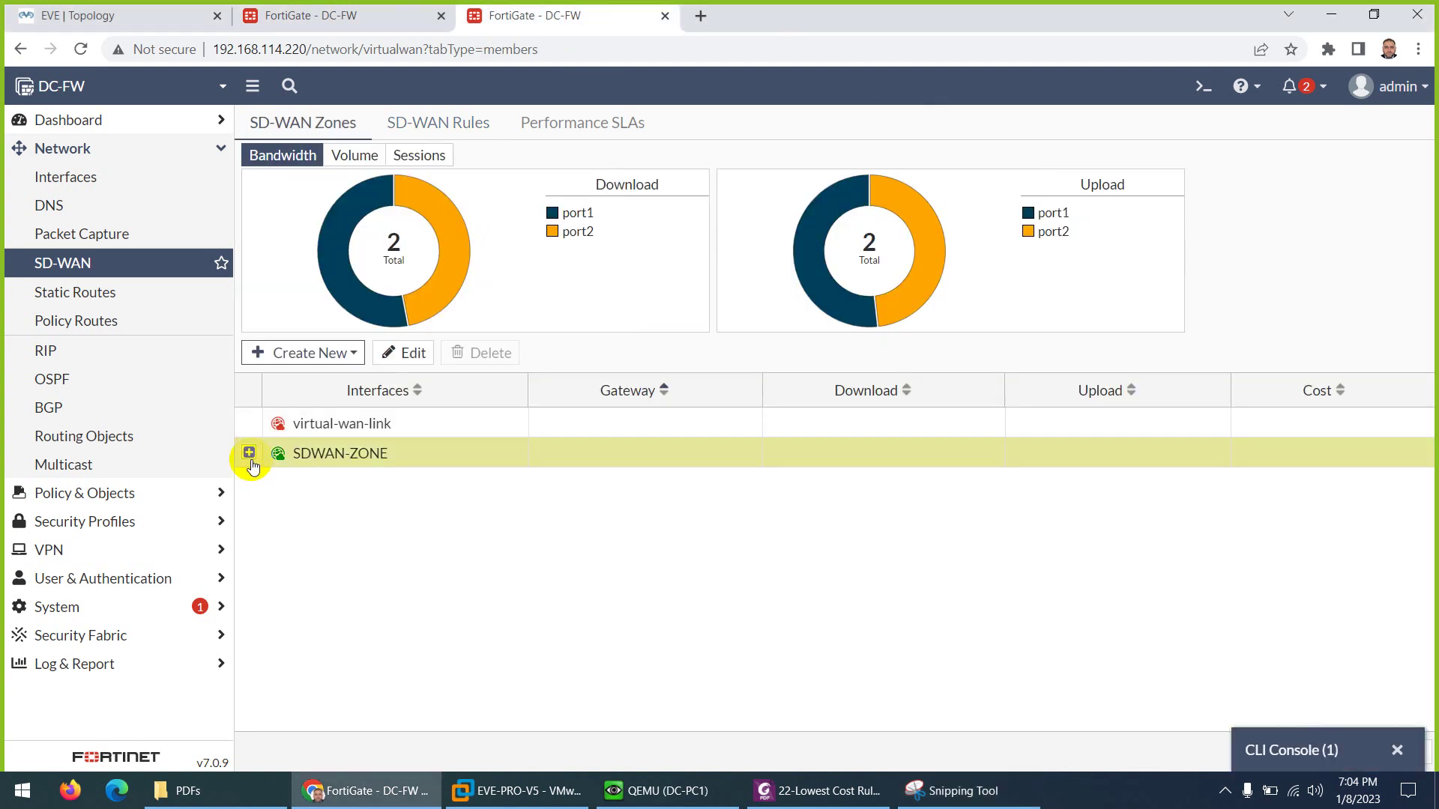
pyautogui.click(249, 453)
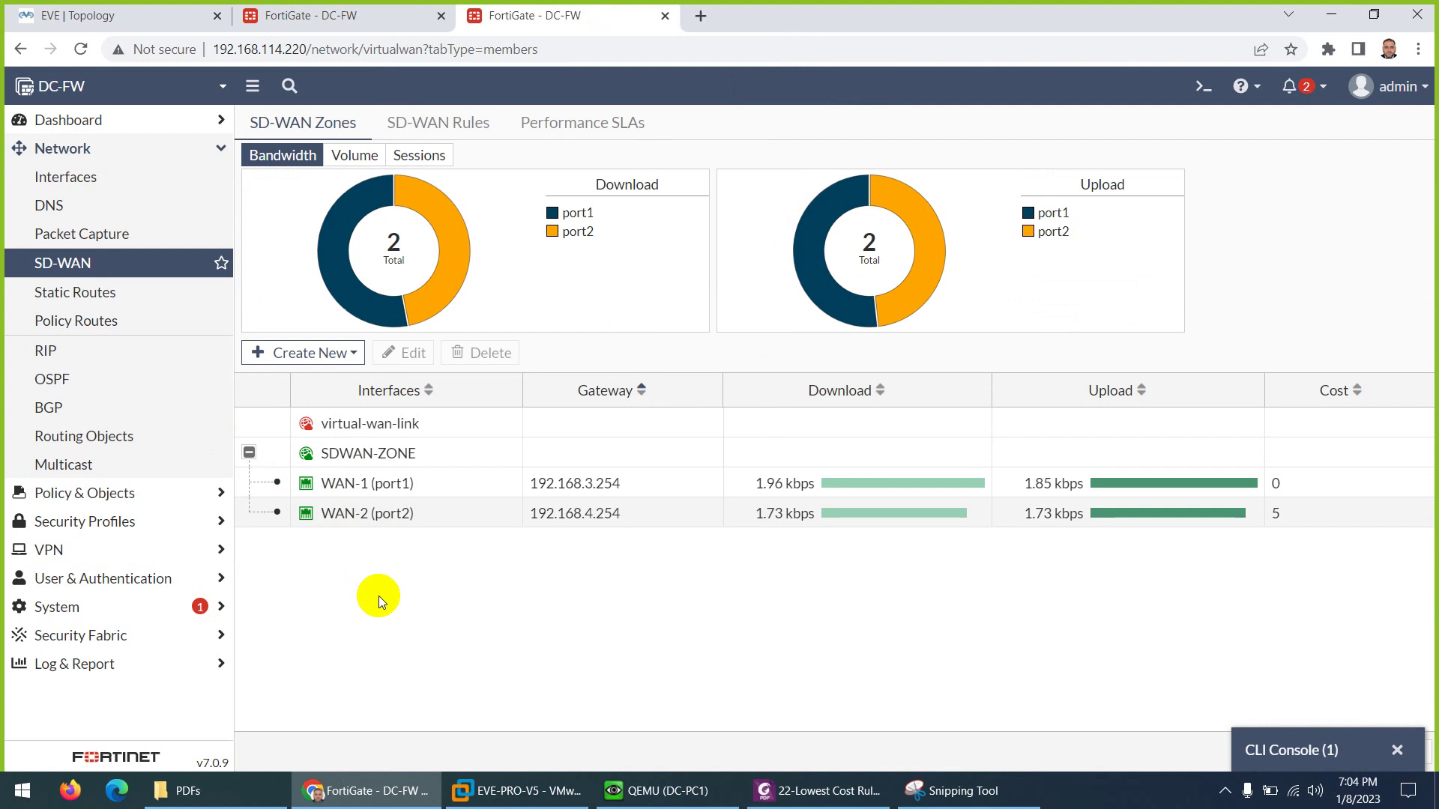
pyautogui.click(318, 354)
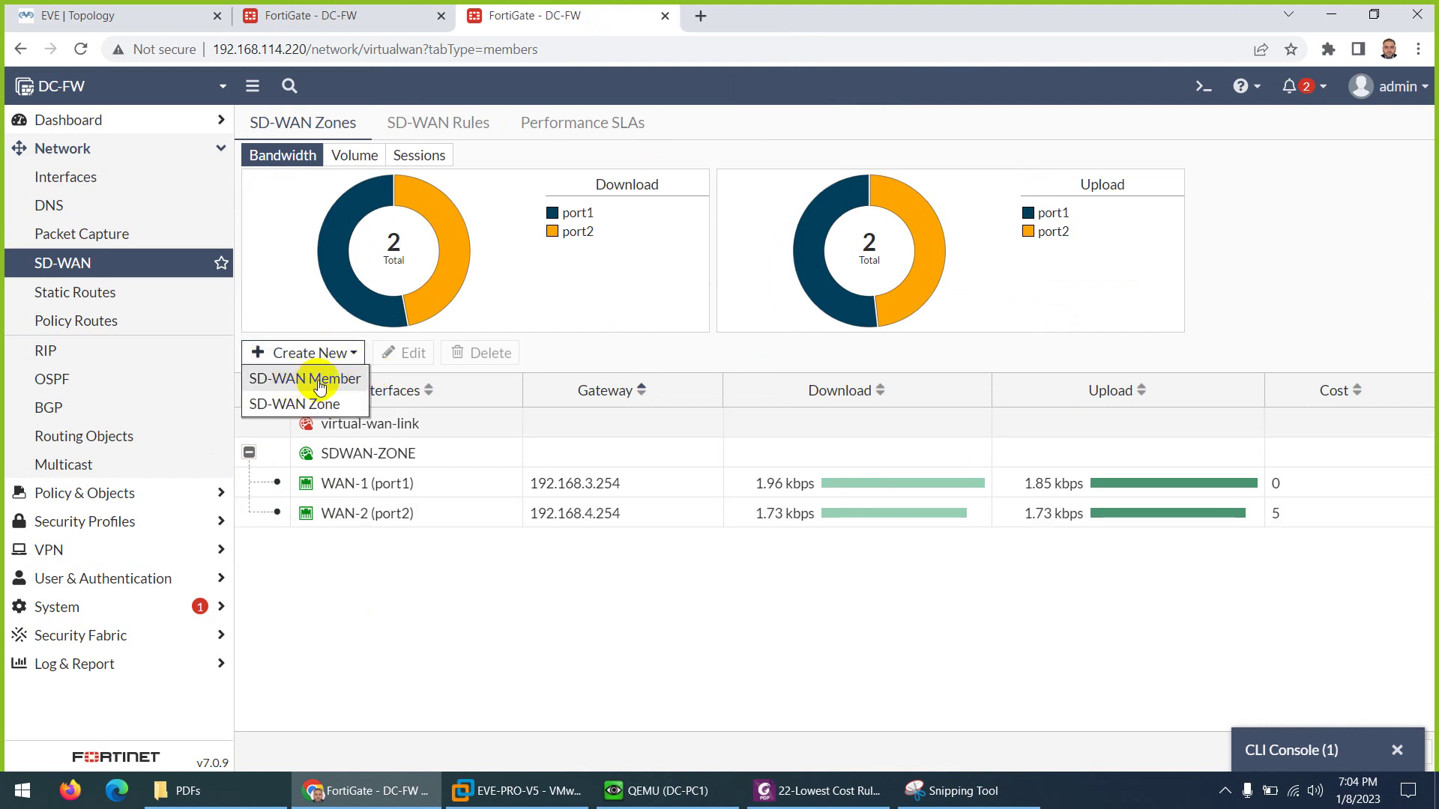
pyautogui.click(407, 563)
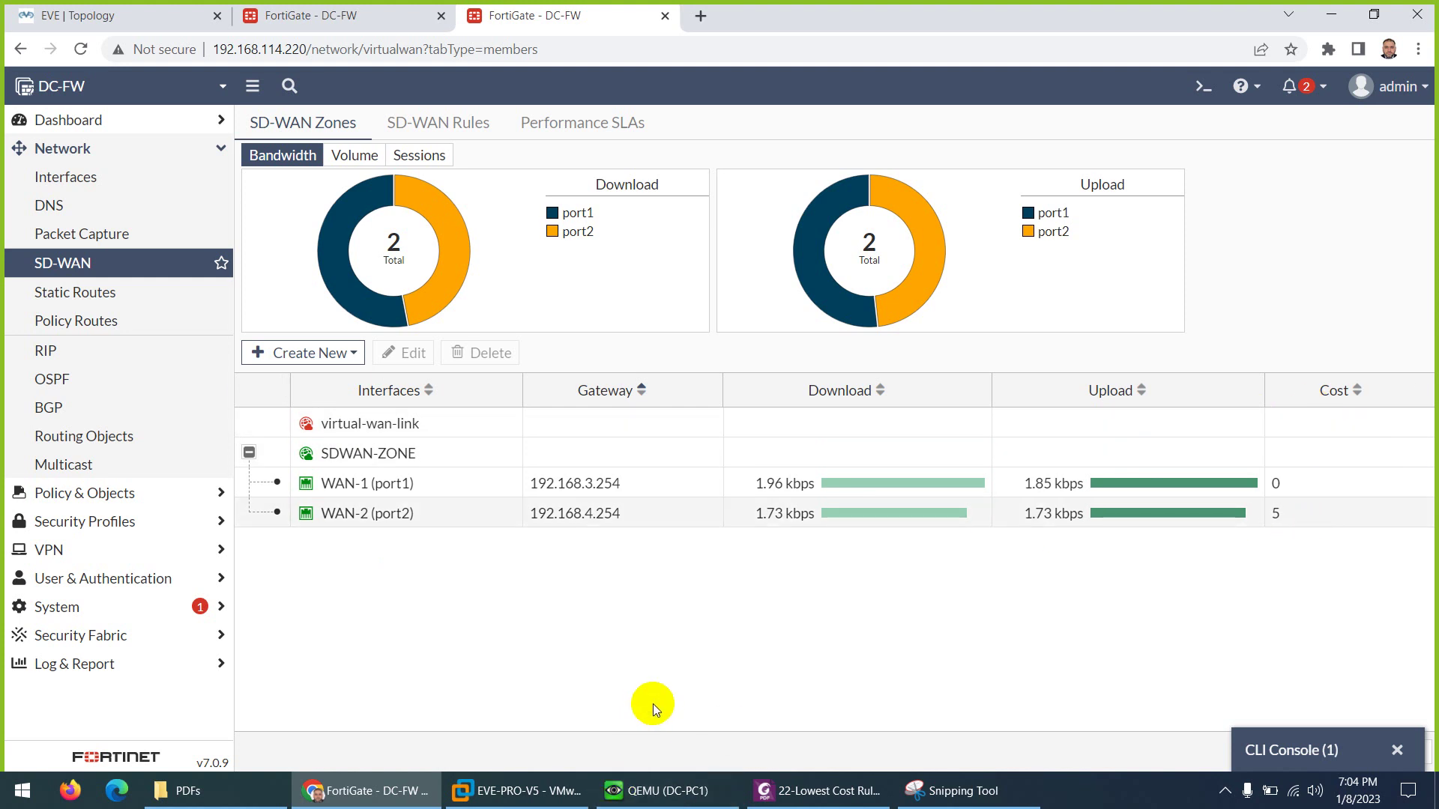
# Switch to the lab guide in Foxit PhantomPDF and copy the verification command diagnose sys sdwan service 3
pyautogui.click(821, 790)
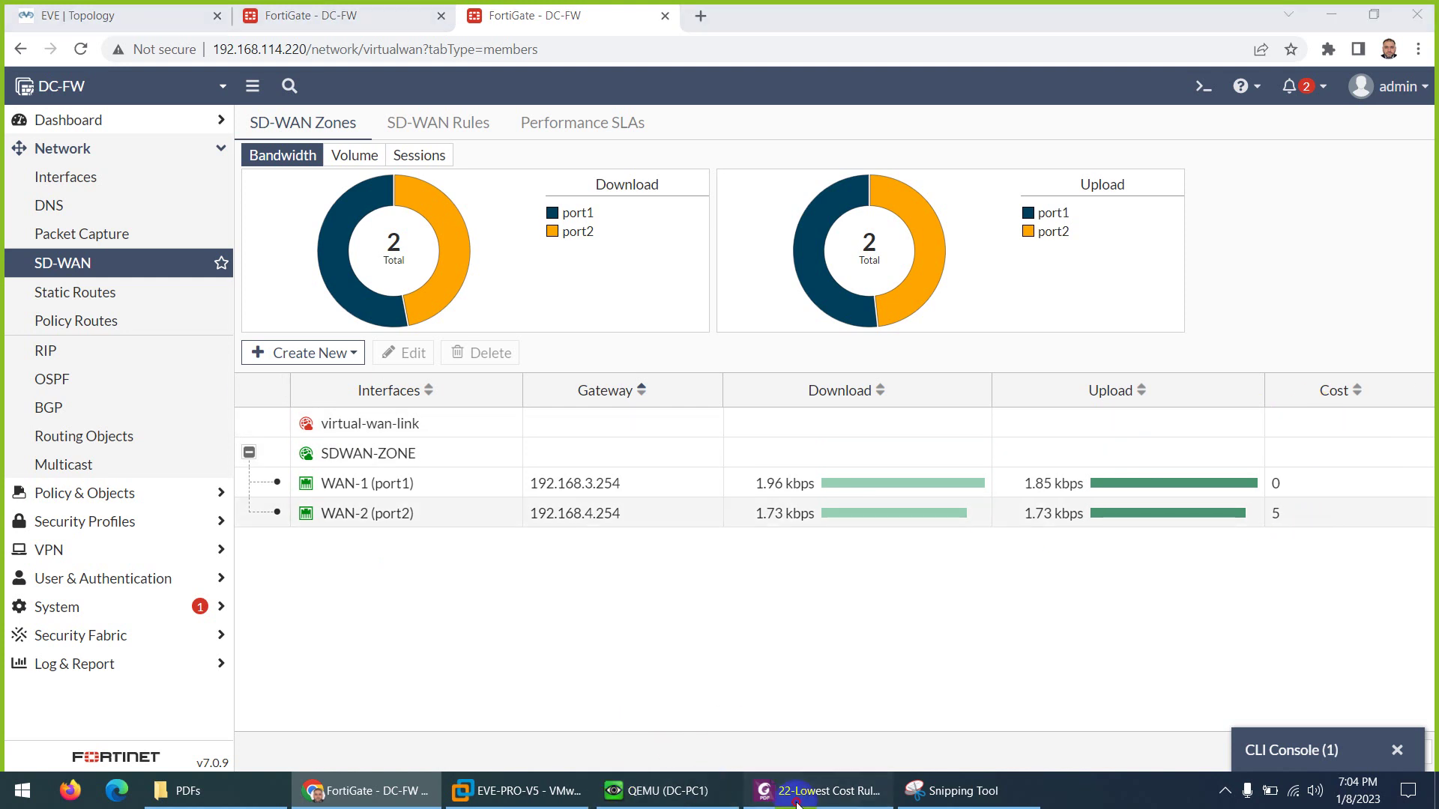
pyautogui.scroll(-10, 675, 522)
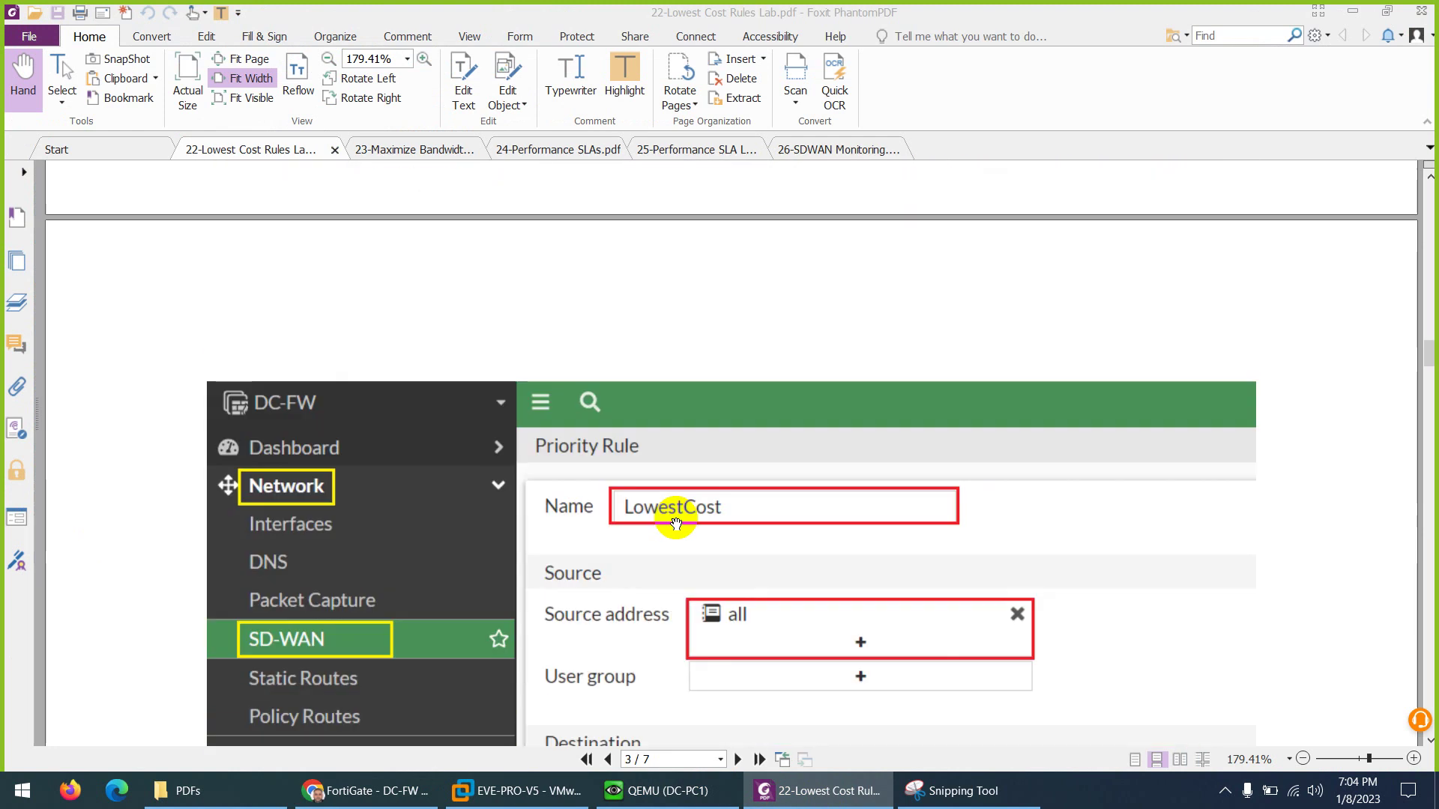
pyautogui.scroll(-8, 674, 530)
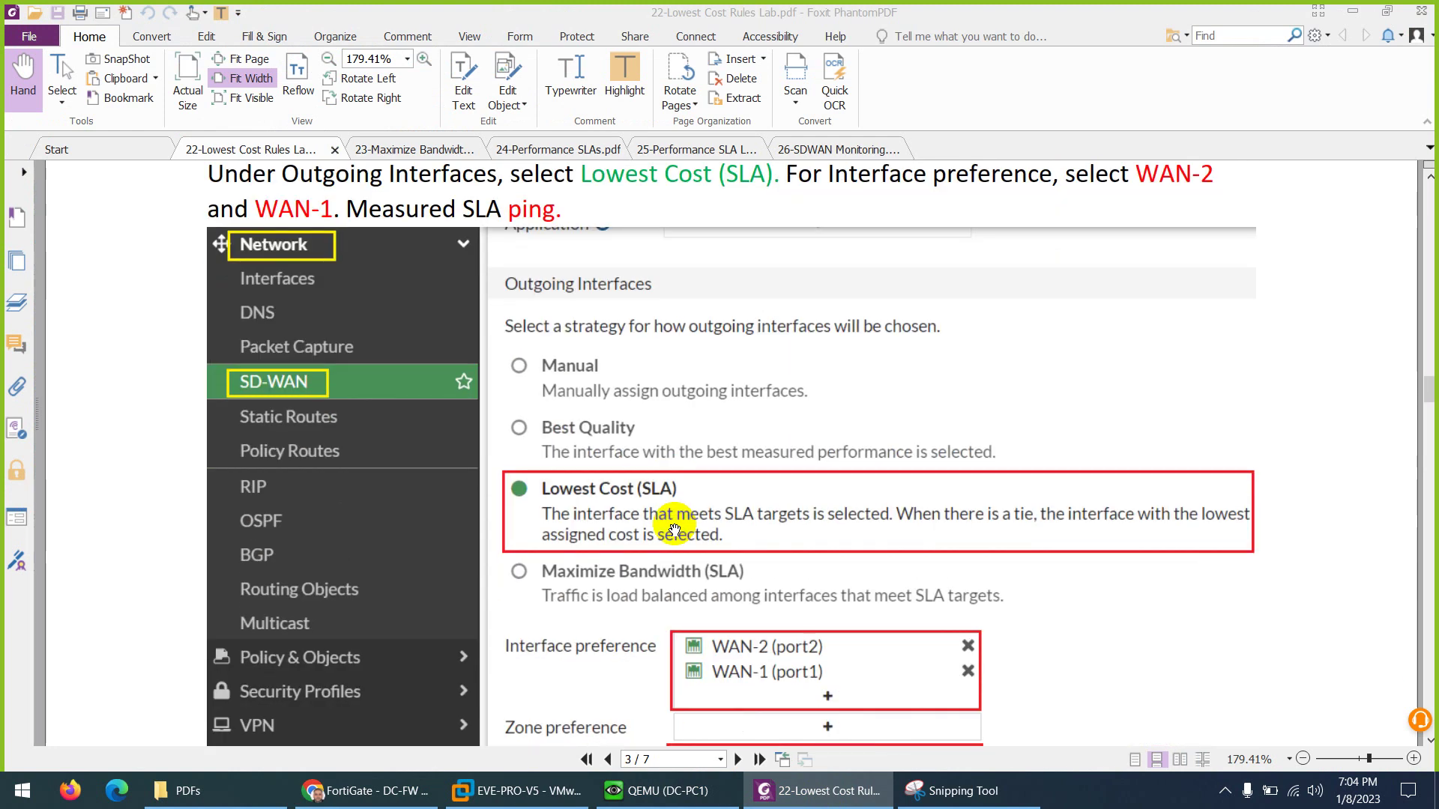
pyautogui.scroll(-10, 674, 530)
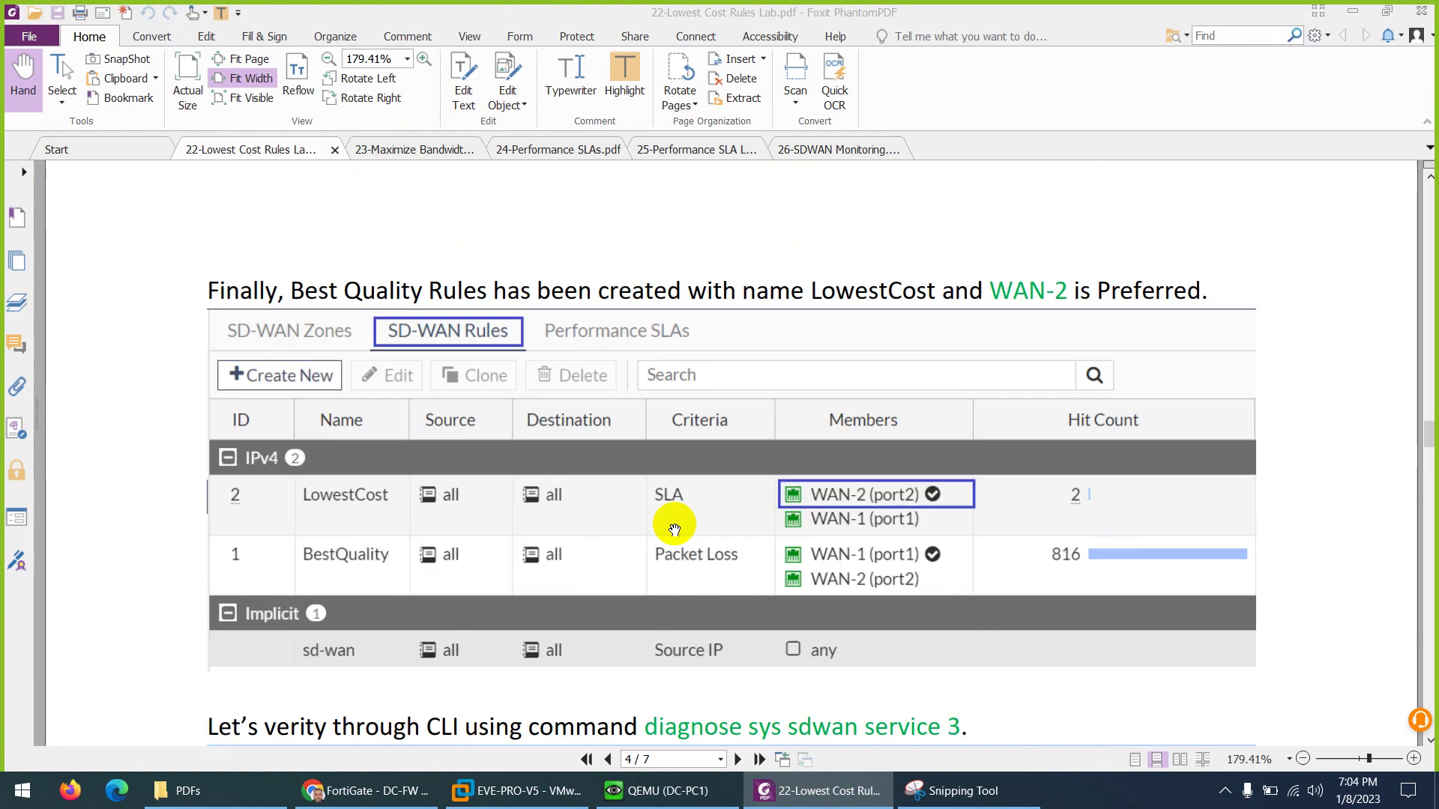
pyautogui.scroll(-4, 673, 526)
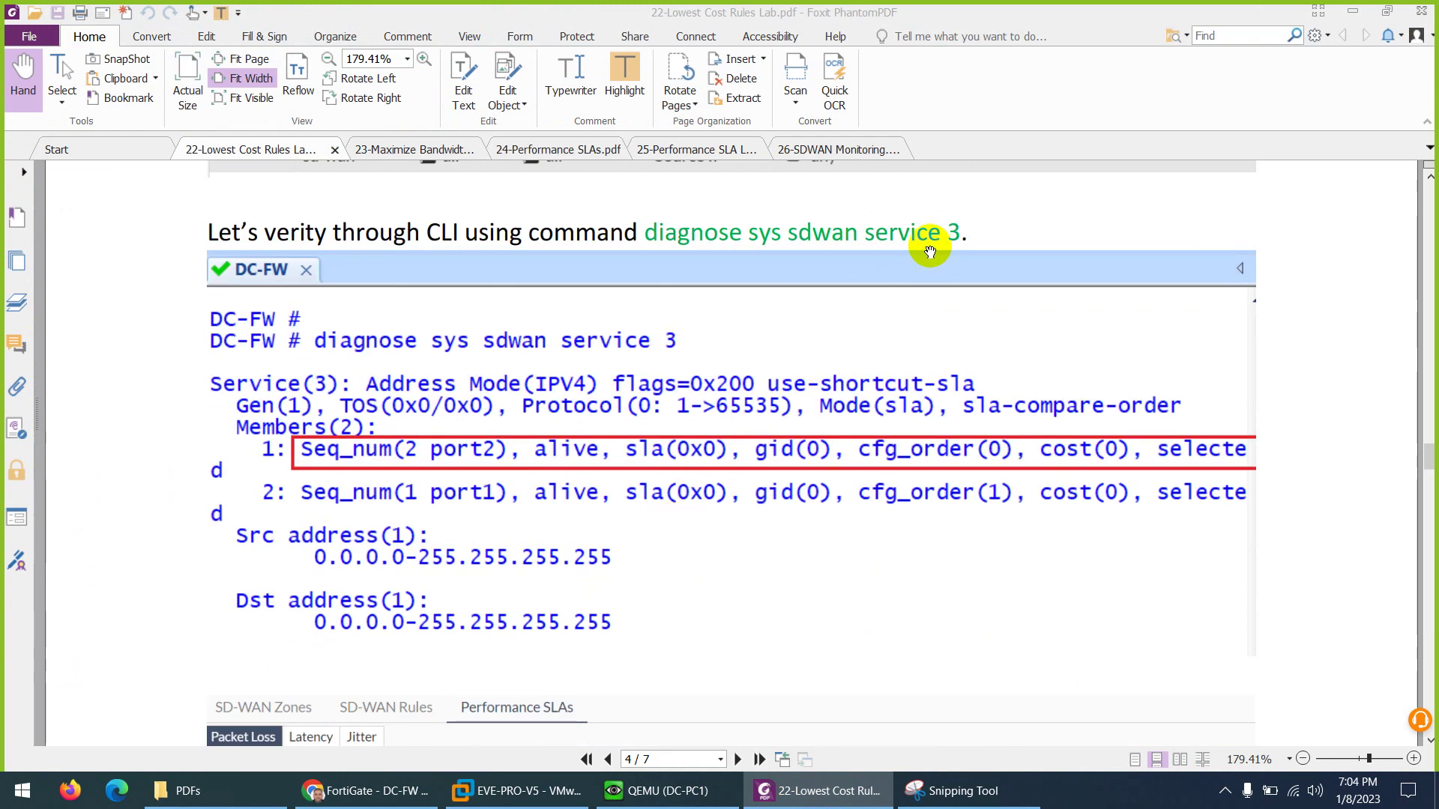
pyautogui.moveTo(960, 228); pyautogui.dragTo(646, 231)
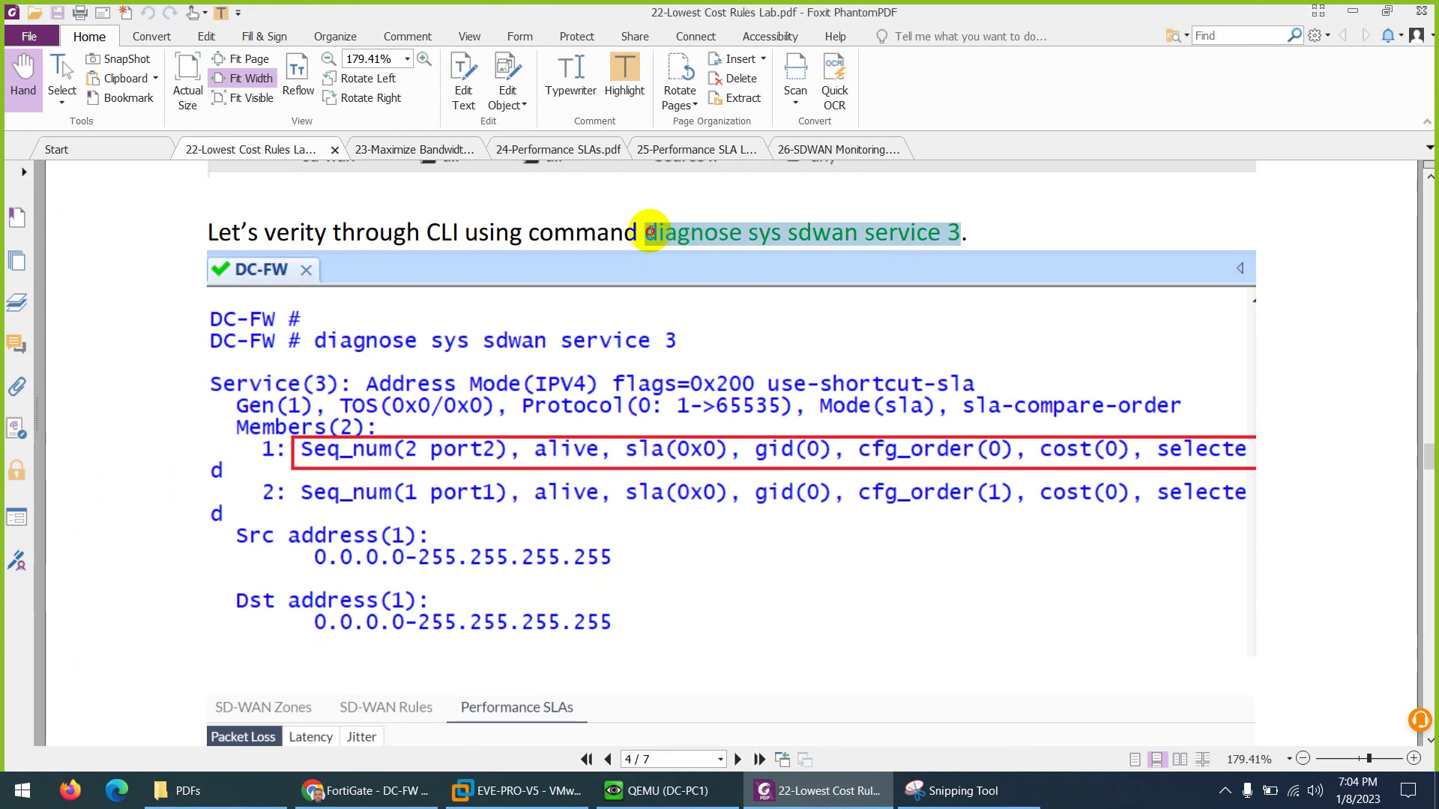
pyautogui.rightClick(649, 234)
pyautogui.click(686, 242)
# Back in the DC-FW web interface, check the LowestCost rule's ID and run diagnose sys sdwan service 4 in a CLI console
pyautogui.click(365, 791)
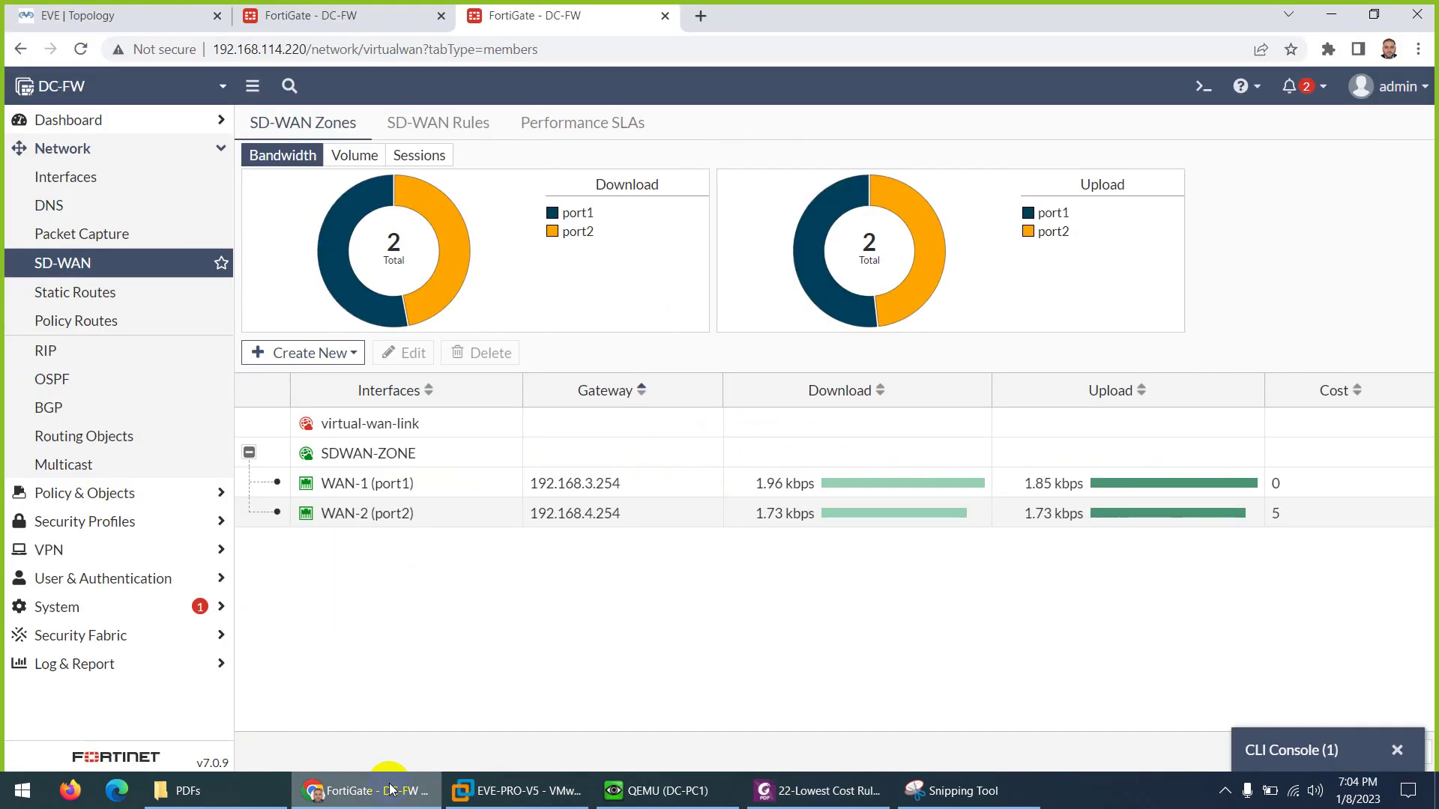
pyautogui.click(441, 126)
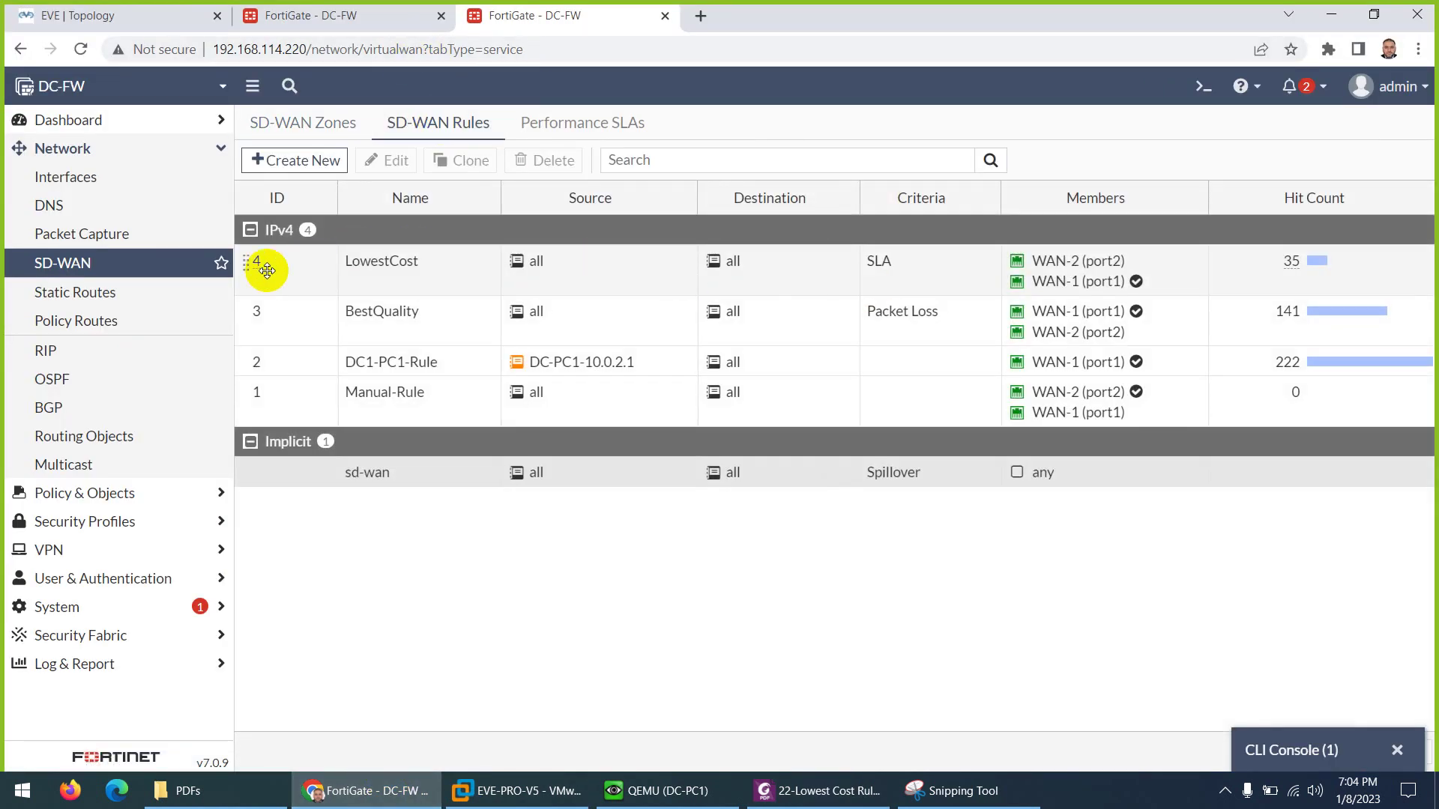
pyautogui.click(1205, 87)
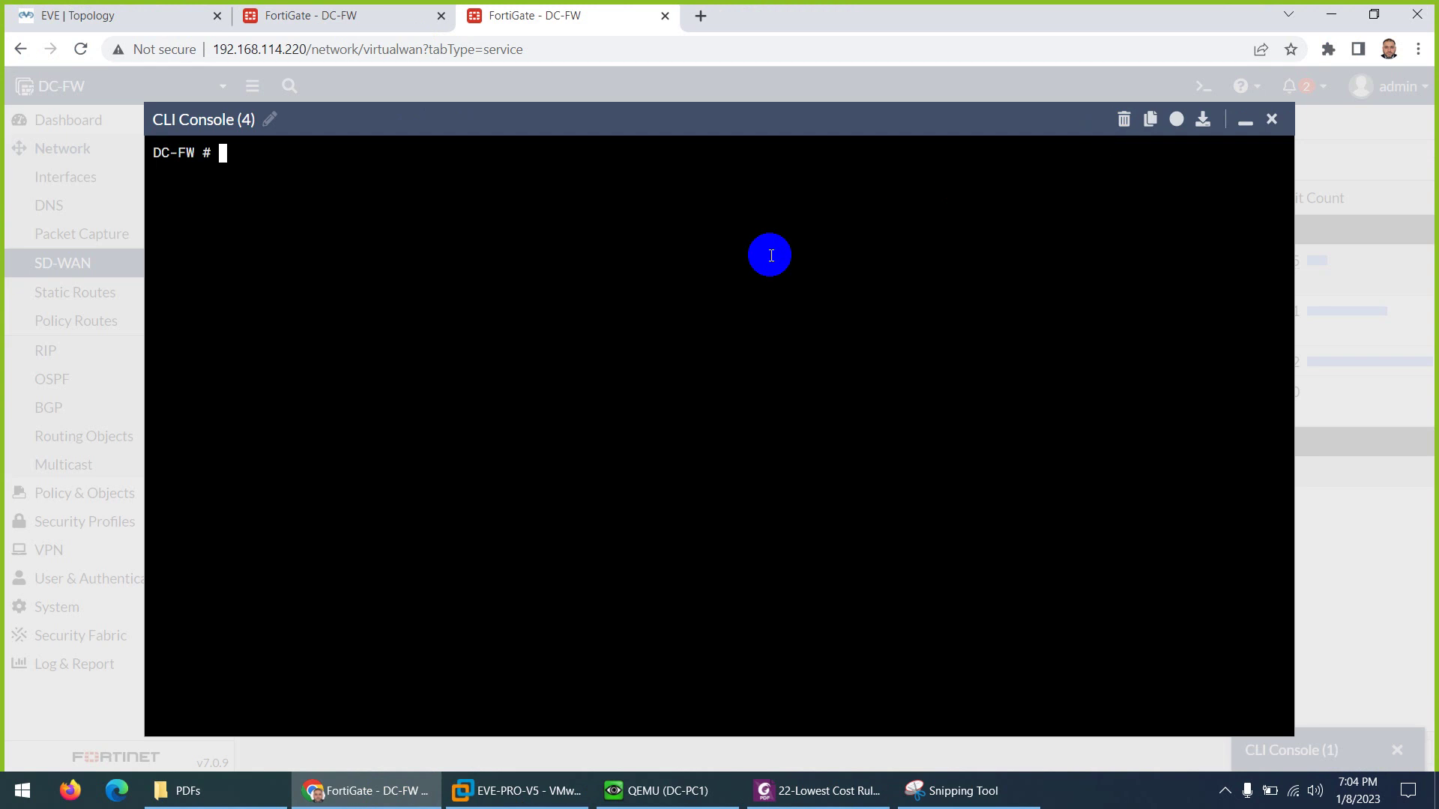
pyautogui.rightClick(546, 280)
pyautogui.click(597, 417)
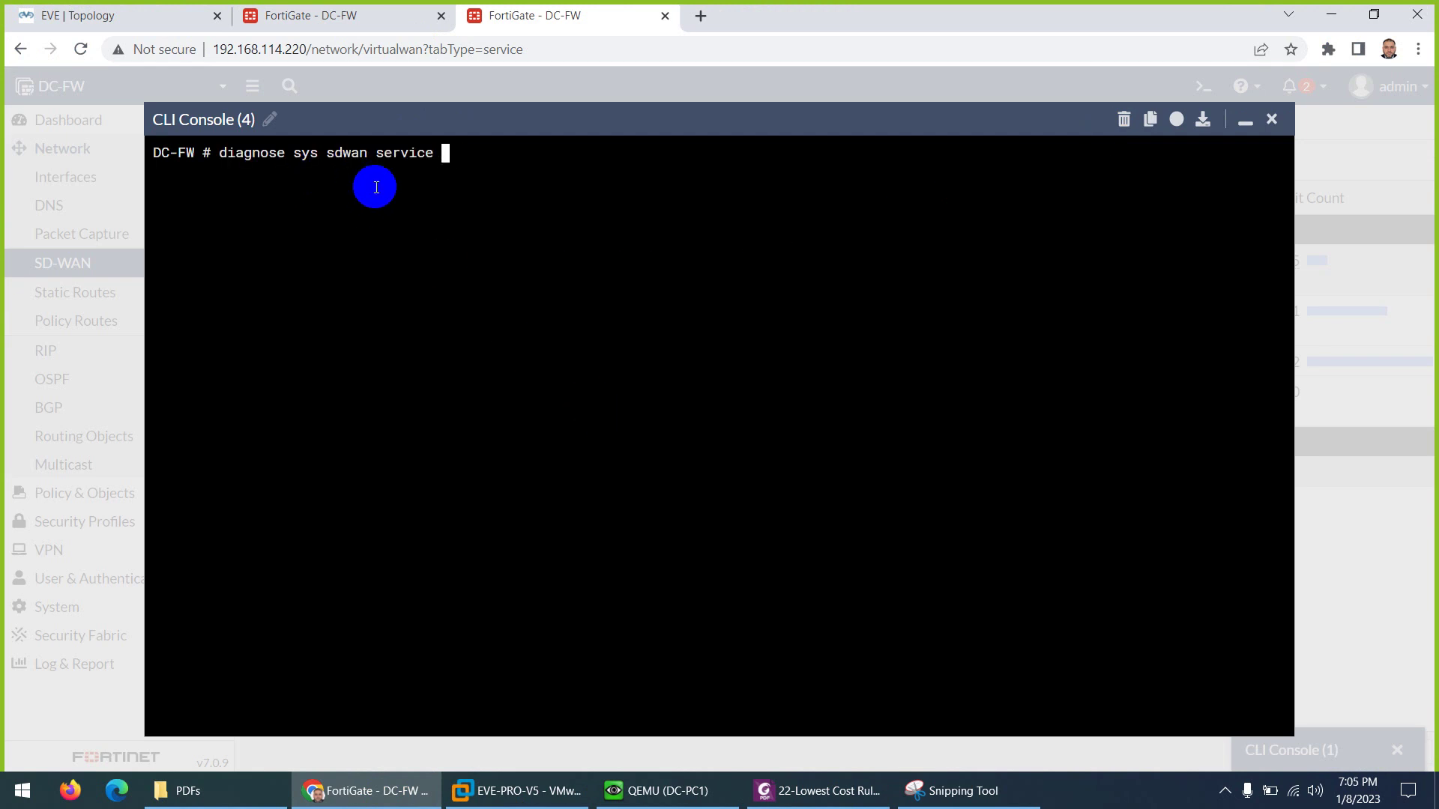
pyautogui.write('4')
pyautogui.press('Return')
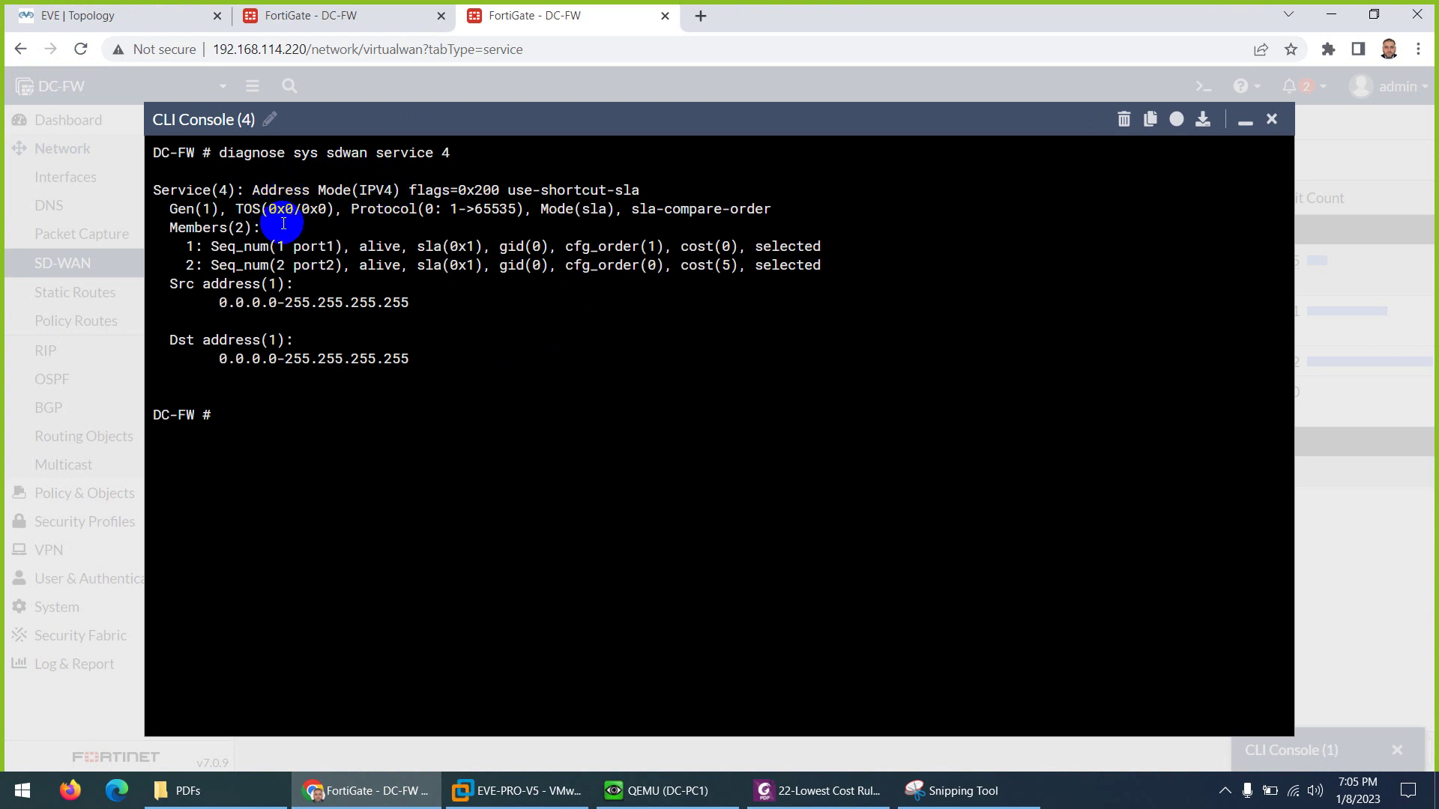
# Examine the service output's mode, source and destination ranges and the port1 member's SLA, order and cost, and close the console
pyautogui.moveTo(205, 252); pyautogui.dragTo(341, 248)
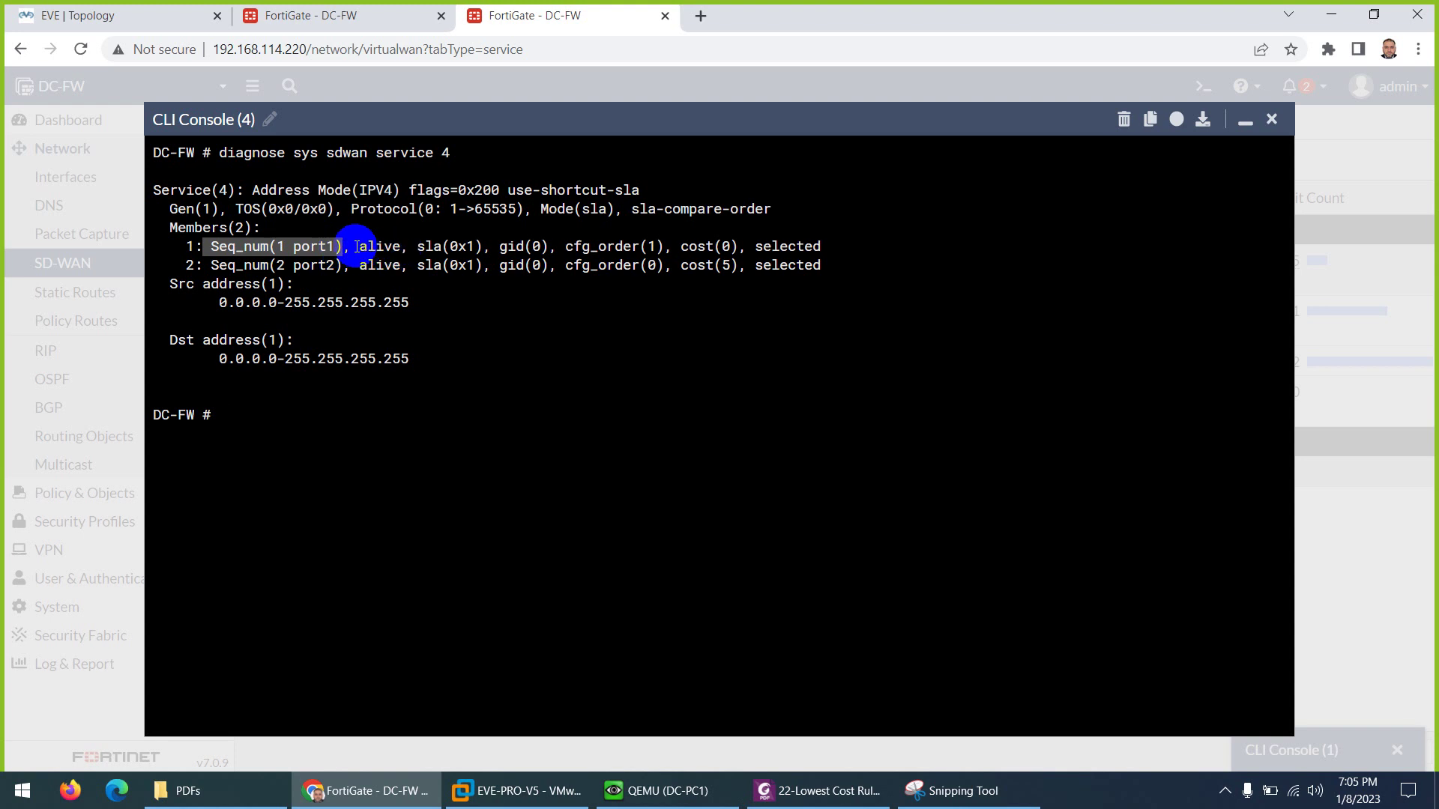
pyautogui.moveTo(360, 248); pyautogui.dragTo(442, 248)
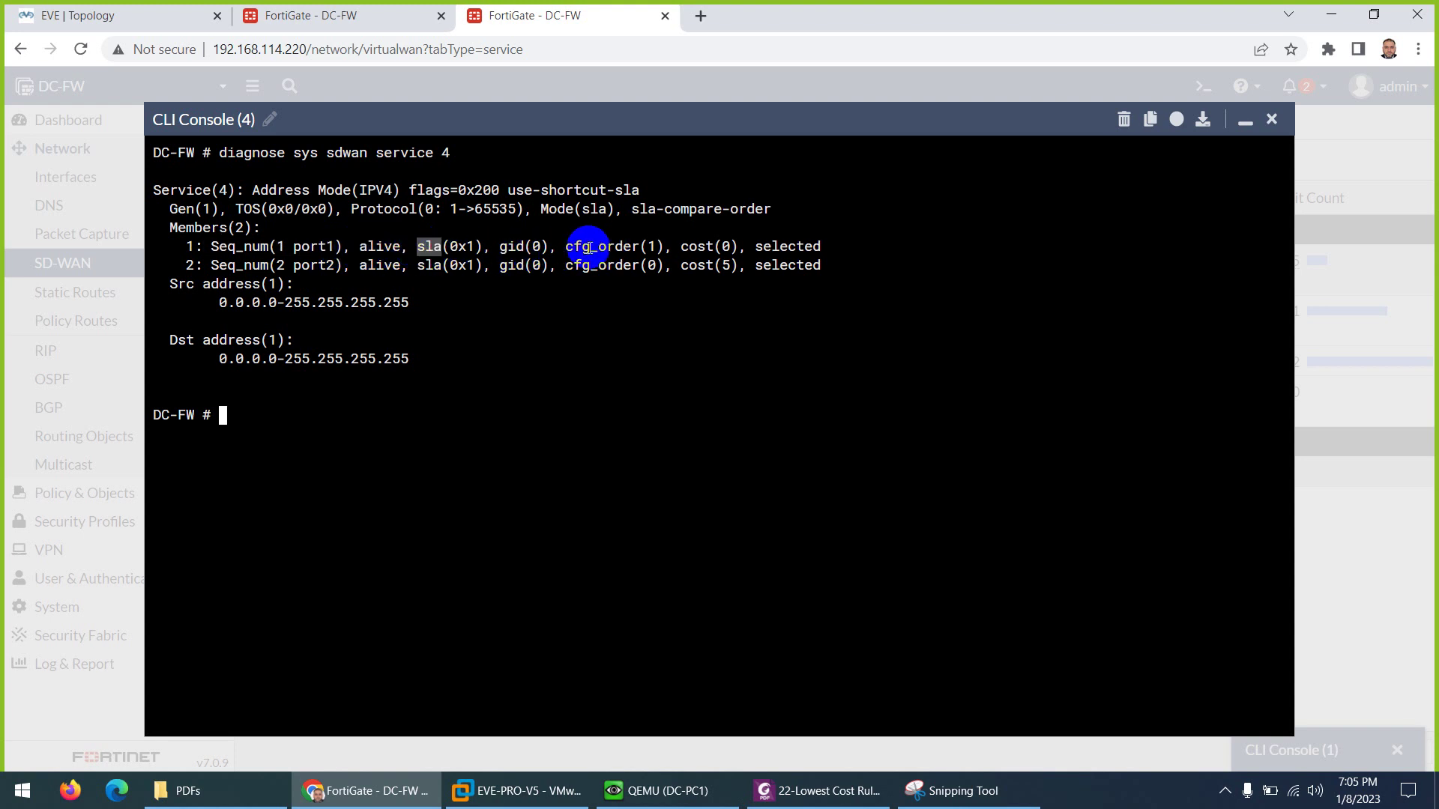
pyautogui.moveTo(566, 248); pyautogui.dragTo(721, 247)
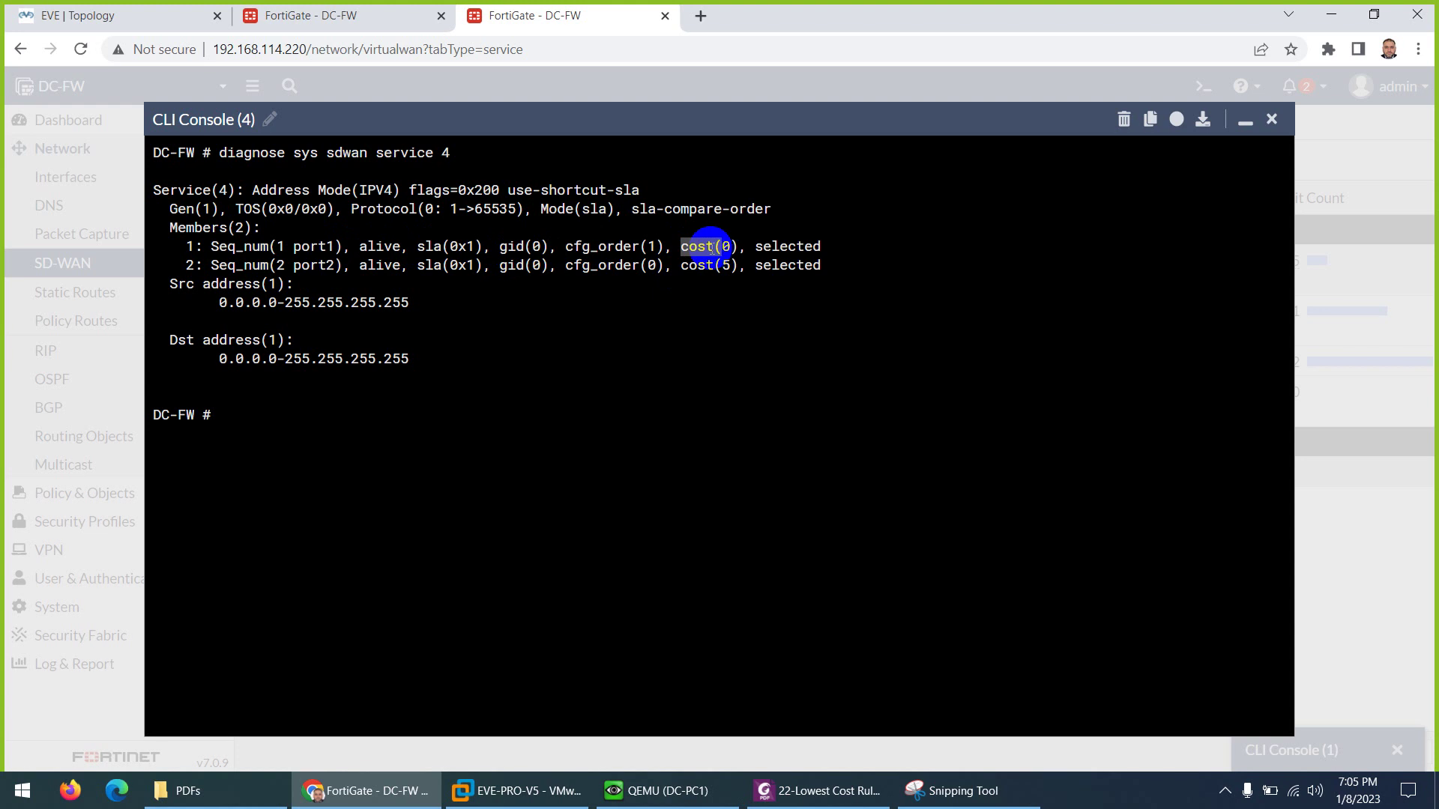
pyautogui.moveTo(533, 209); pyautogui.dragTo(601, 211)
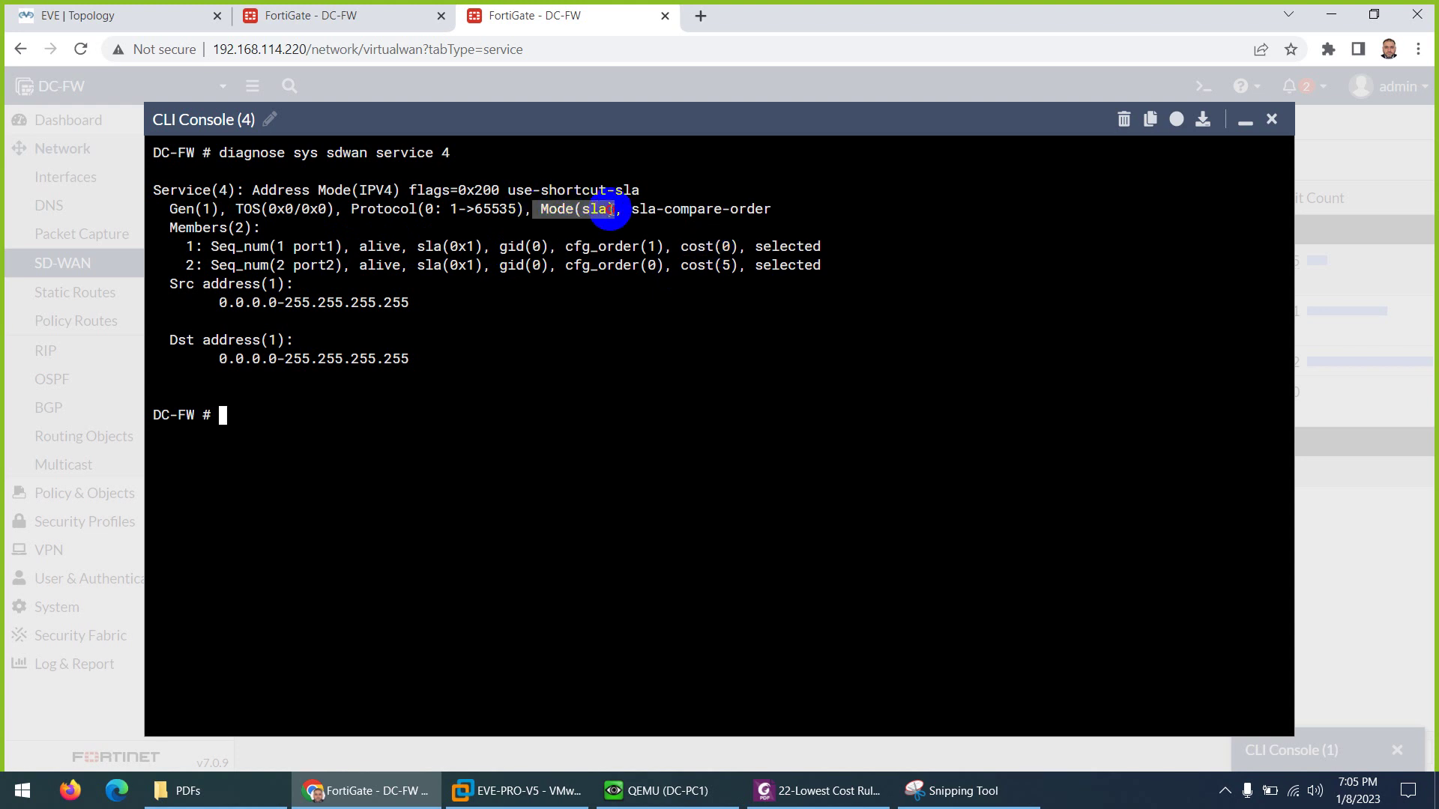
pyautogui.moveTo(611, 209); pyautogui.dragTo(617, 210)
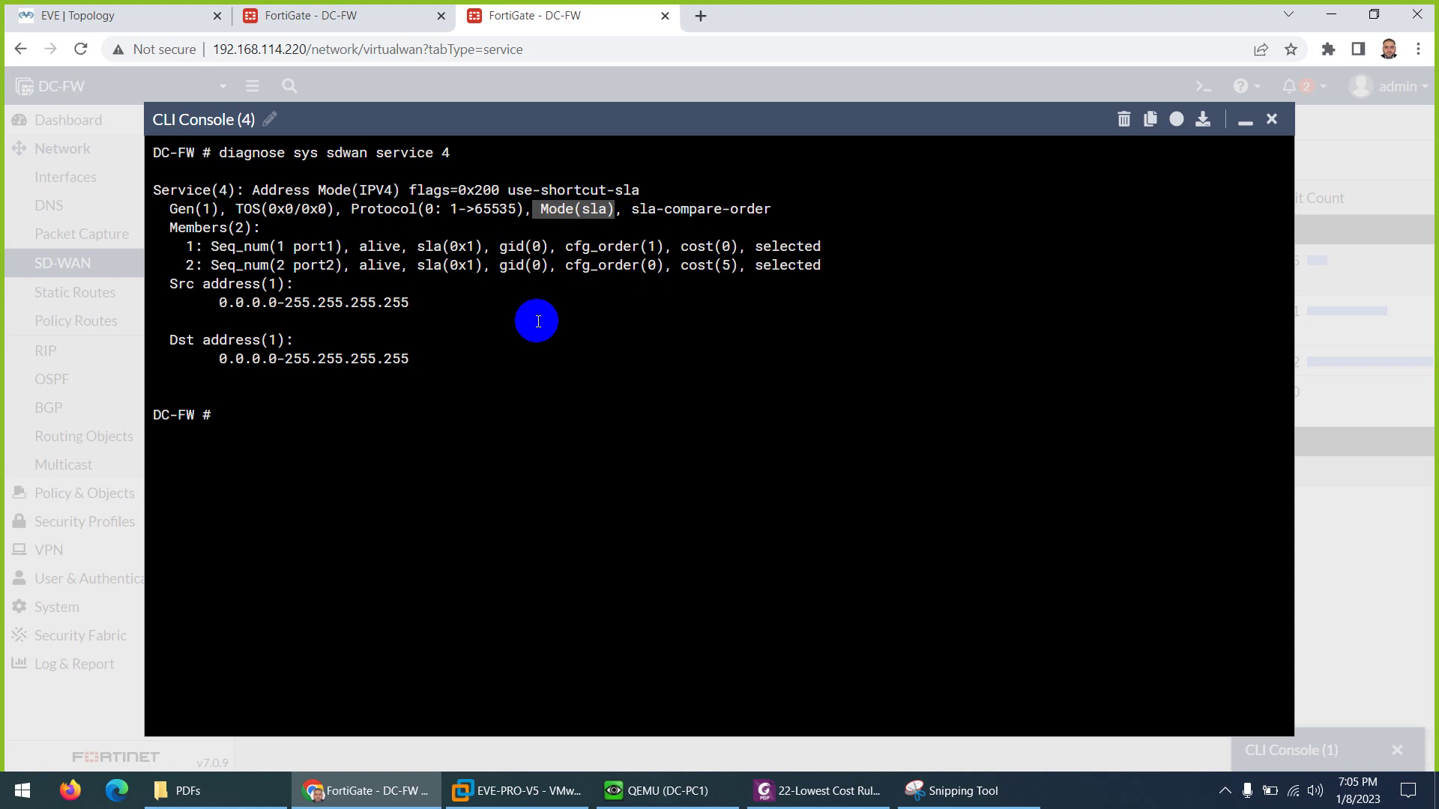
pyautogui.moveTo(211, 302); pyautogui.dragTo(433, 303)
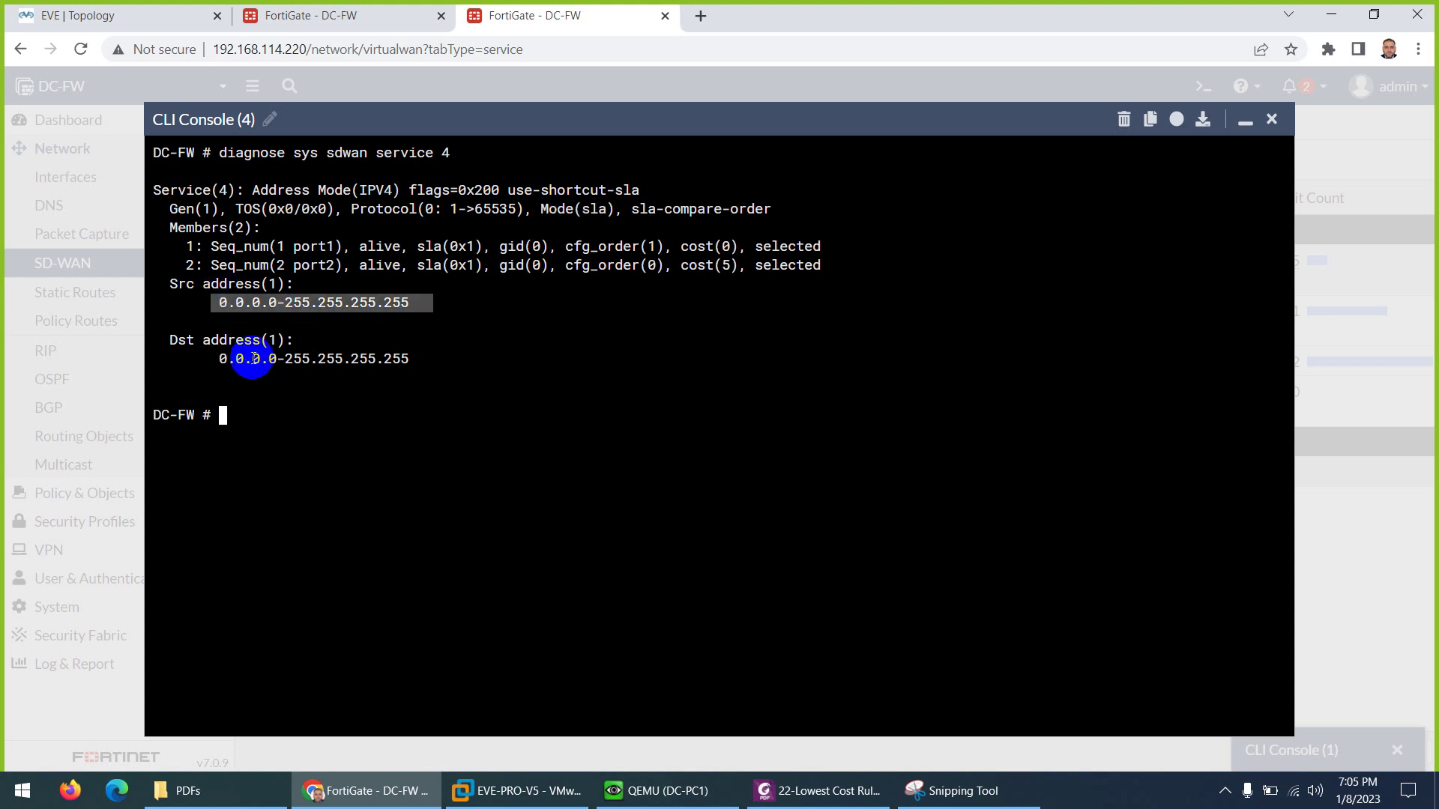
pyautogui.moveTo(219, 359); pyautogui.dragTo(408, 361)
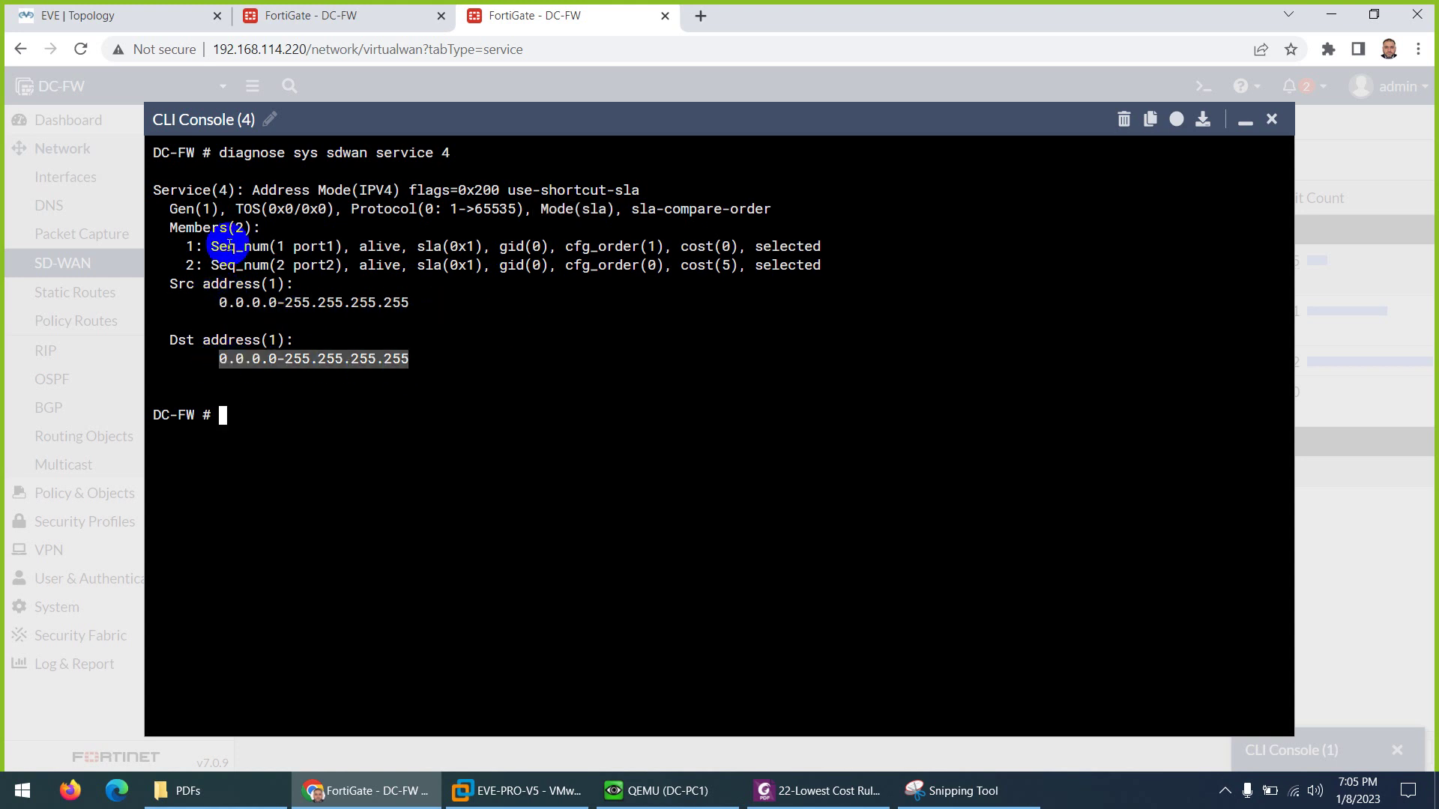
pyautogui.moveTo(211, 246); pyautogui.dragTo(821, 252)
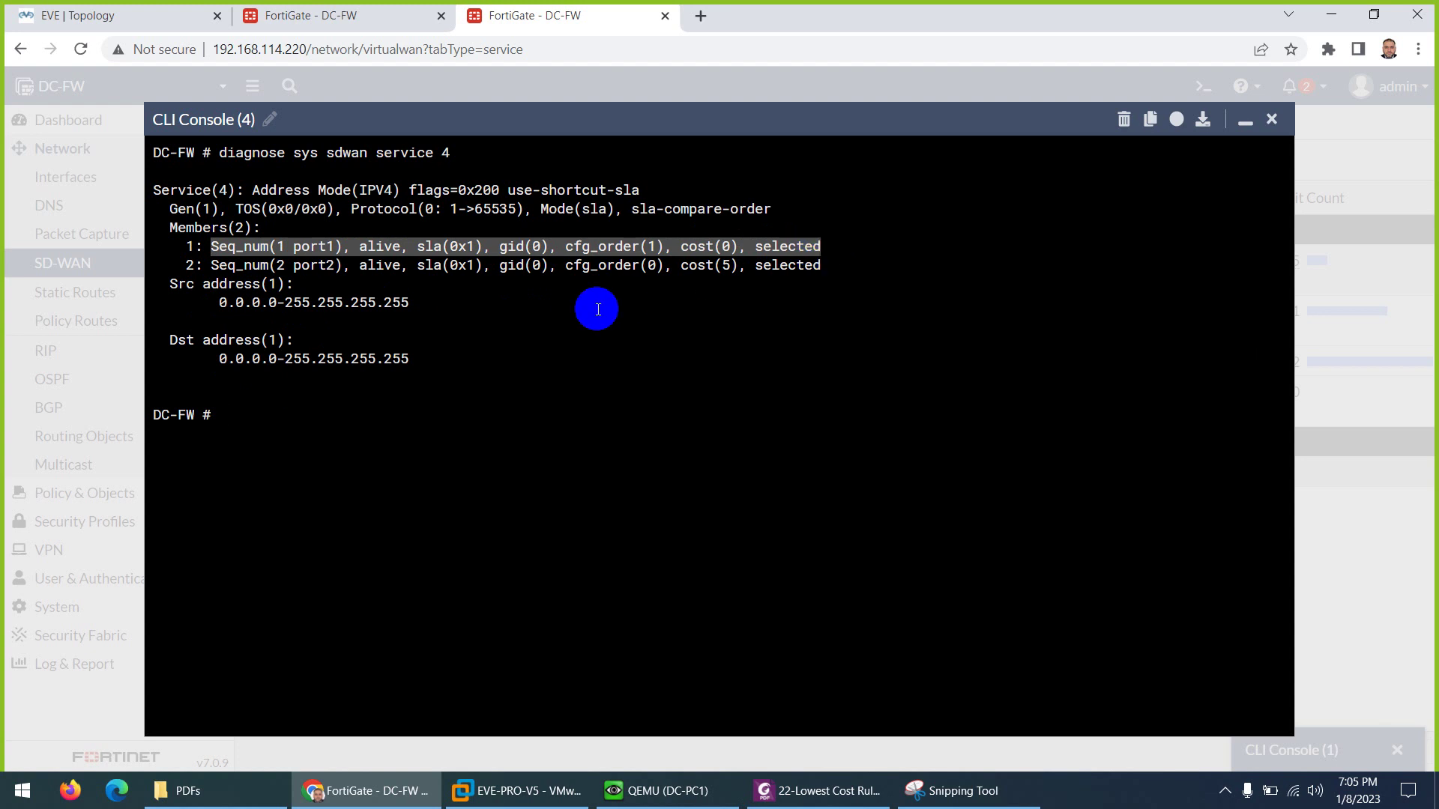
pyautogui.click(1271, 122)
# Read the Verification and Testing section of the lab guide in Foxit PhantomPDF and return to the DC-FW SD-WAN rules in the browser
pyautogui.click(823, 792)
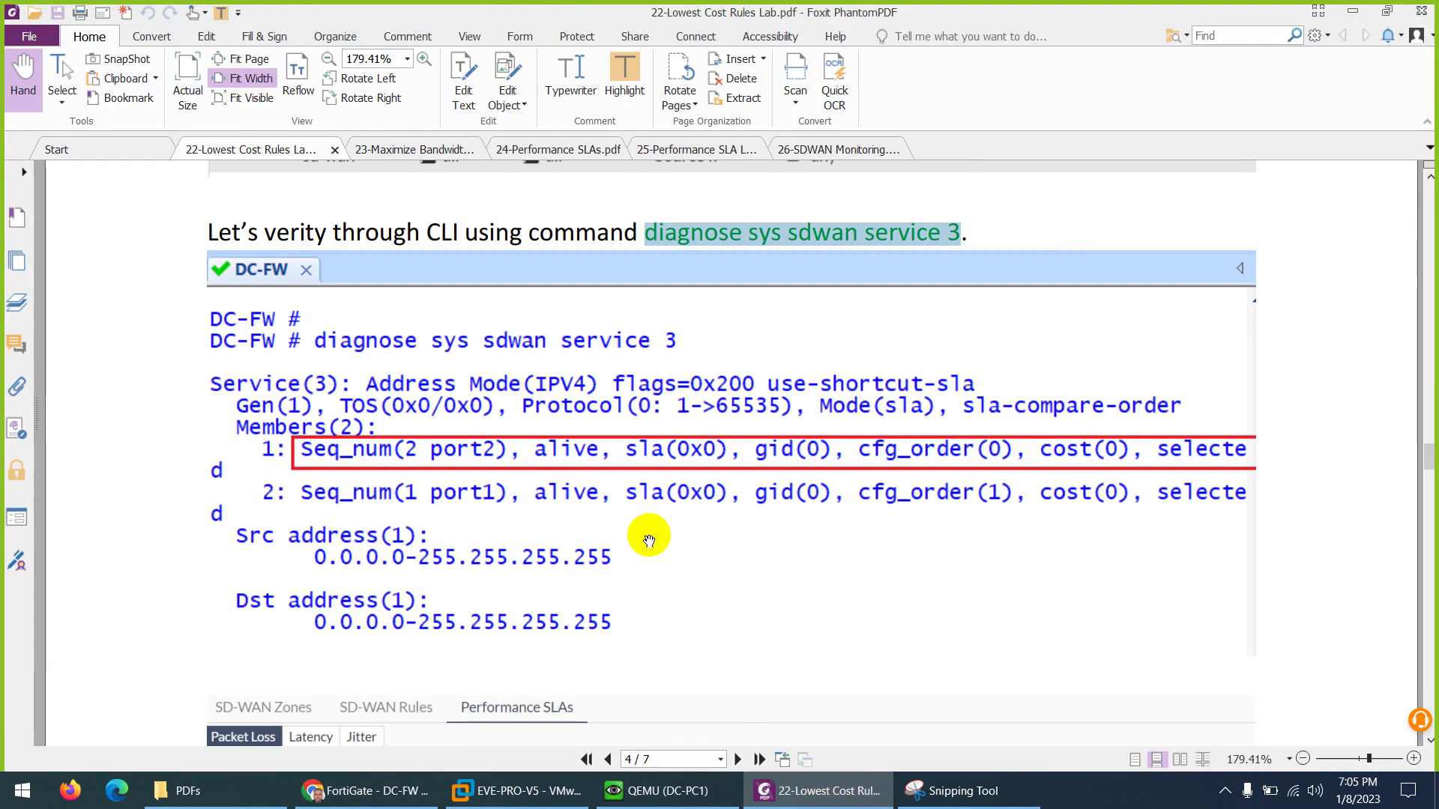
pyautogui.scroll(-6, 649, 537)
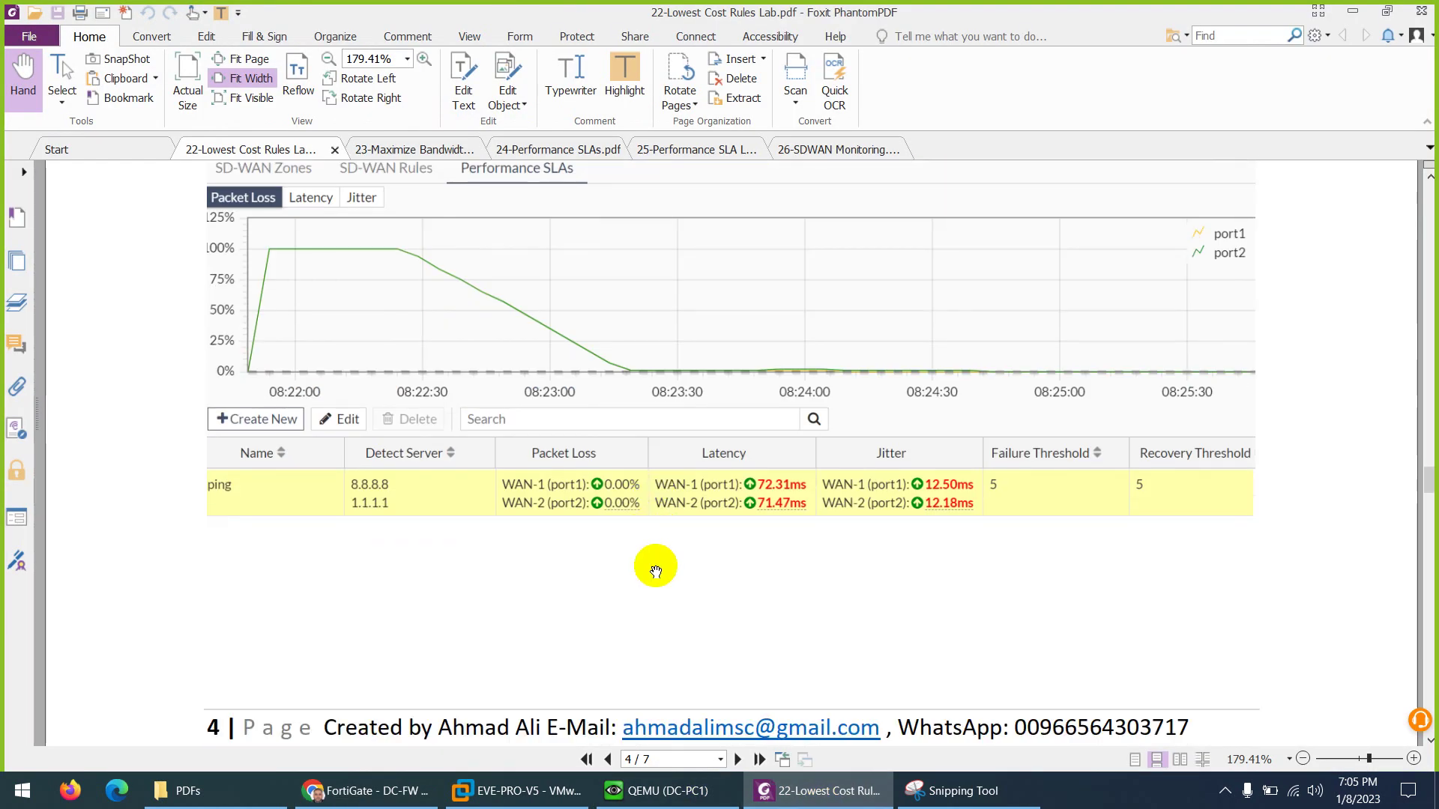
pyautogui.scroll(-10, 721, 547)
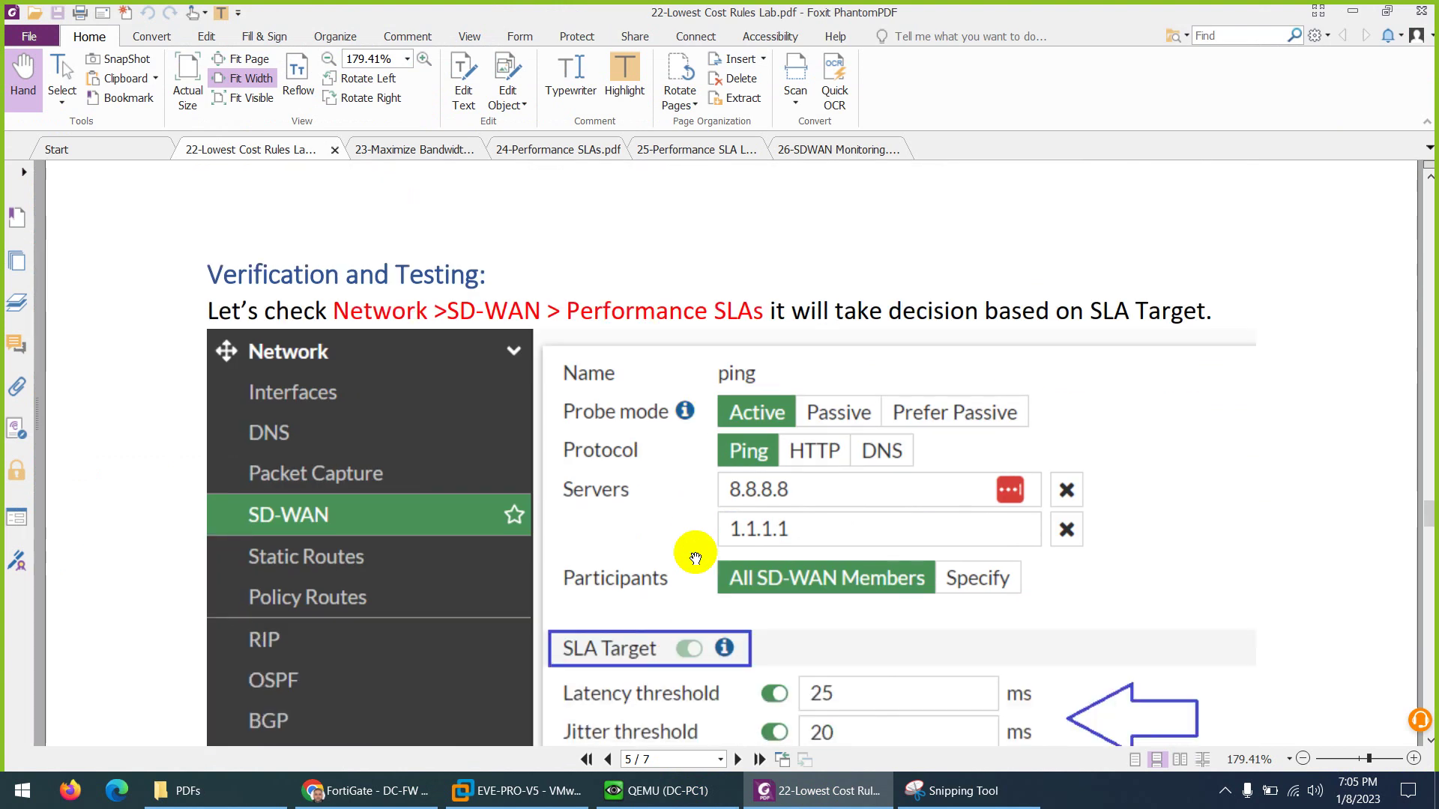
pyautogui.scroll(-8, 696, 556)
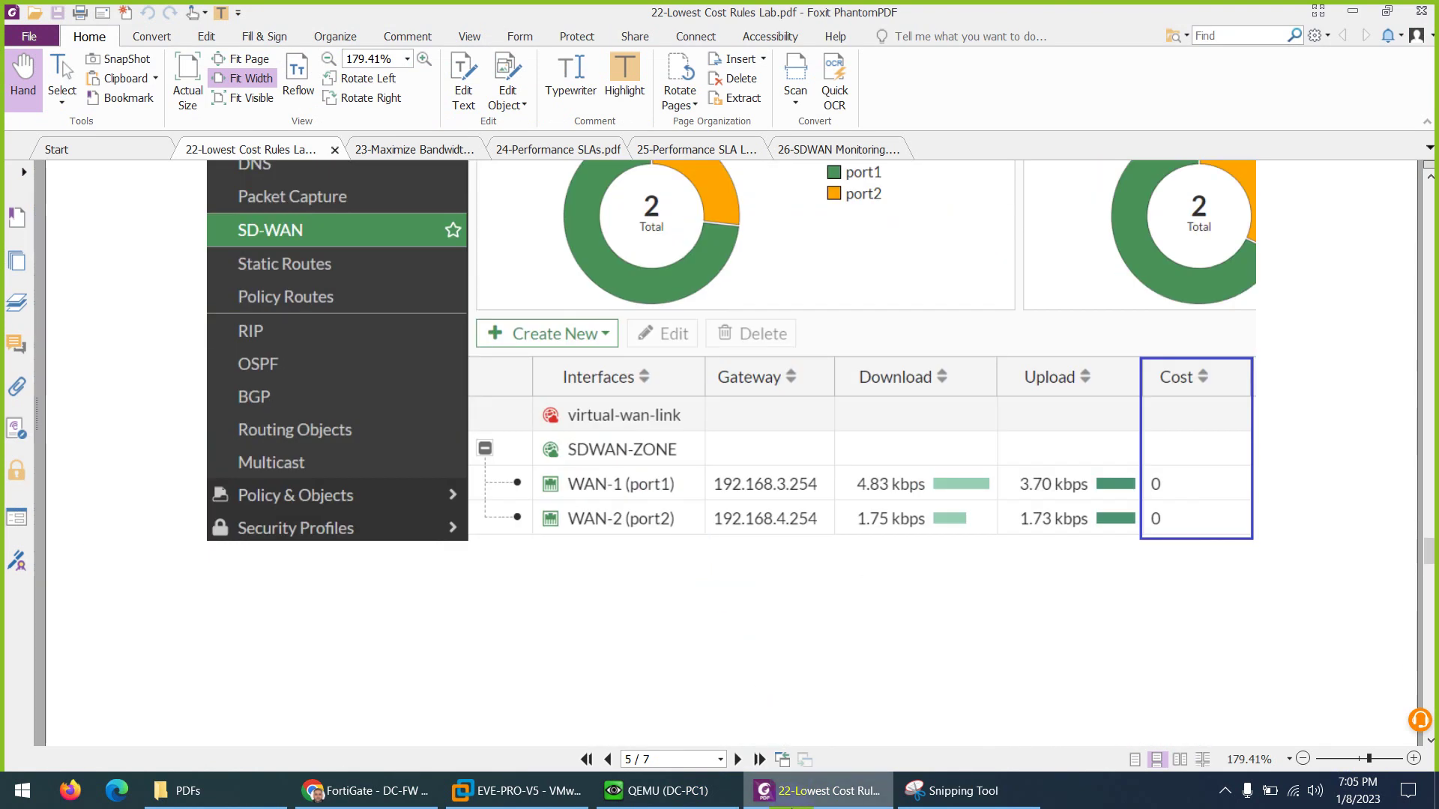
pyautogui.hotkey('alt', 'Tab')
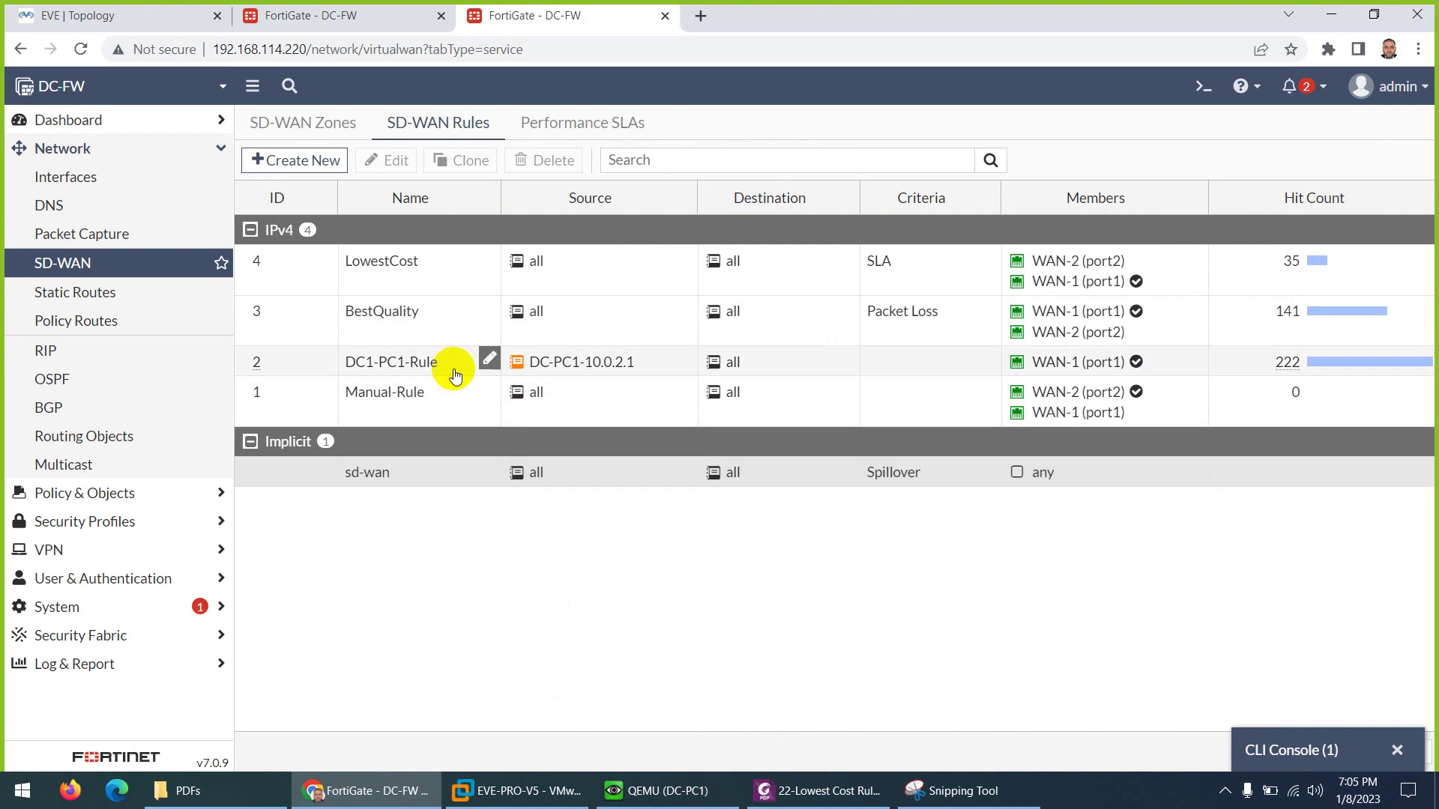
pyautogui.click(349, 29)
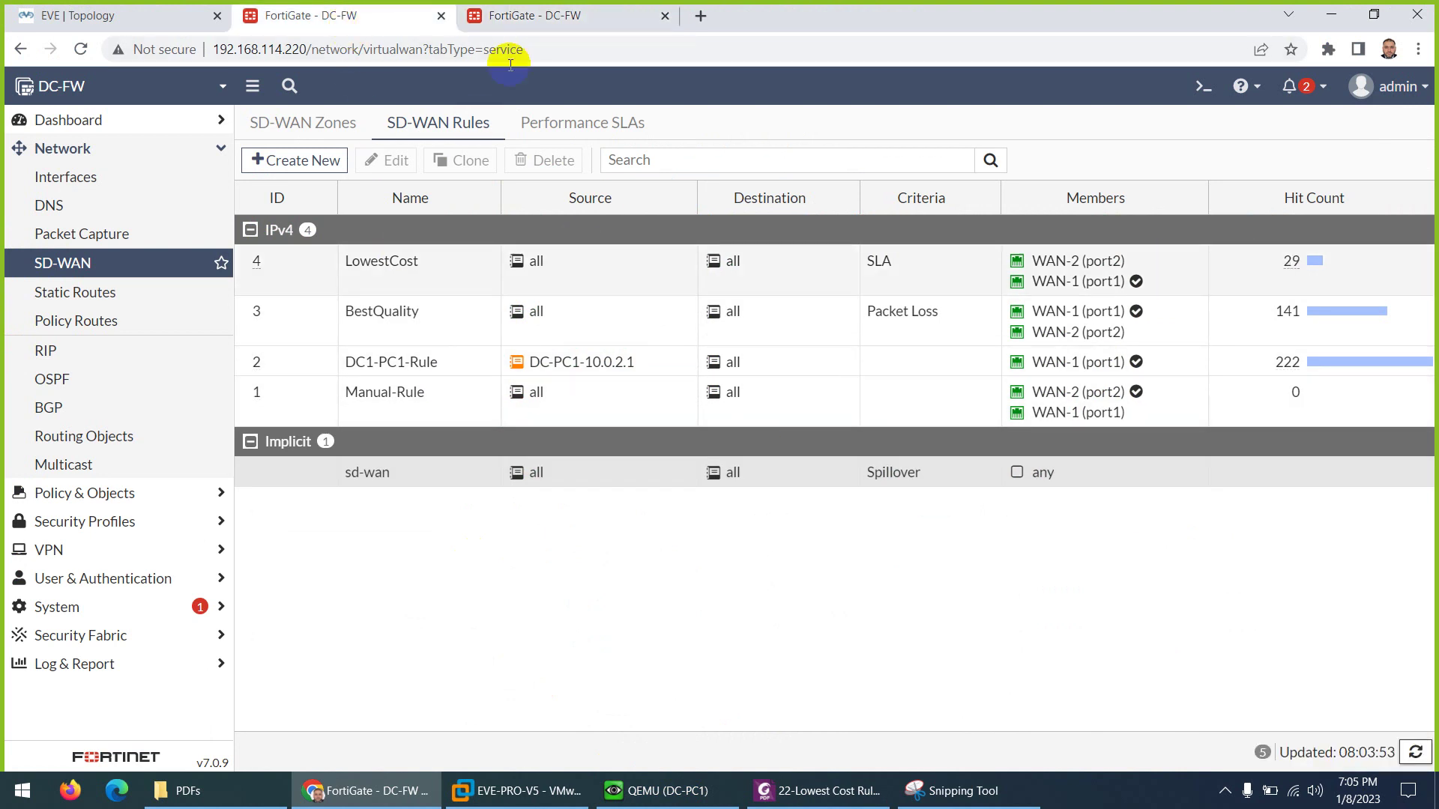
pyautogui.click(518, 18)
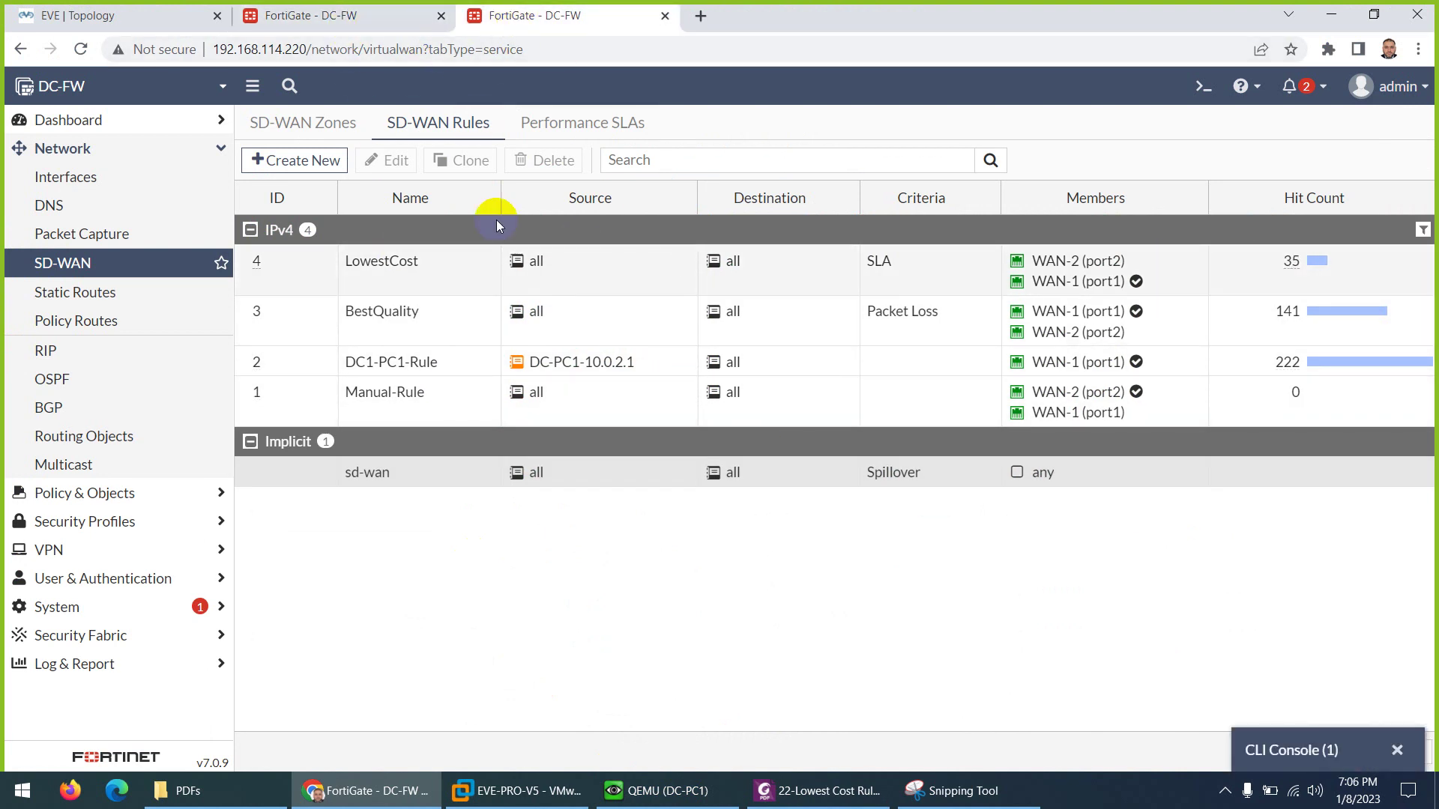
# Set the ping performance SLA's latency threshold to 5 ms, jitter threshold to 5 ms and packet loss threshold to 0%, and save it
pyautogui.click(570, 126)
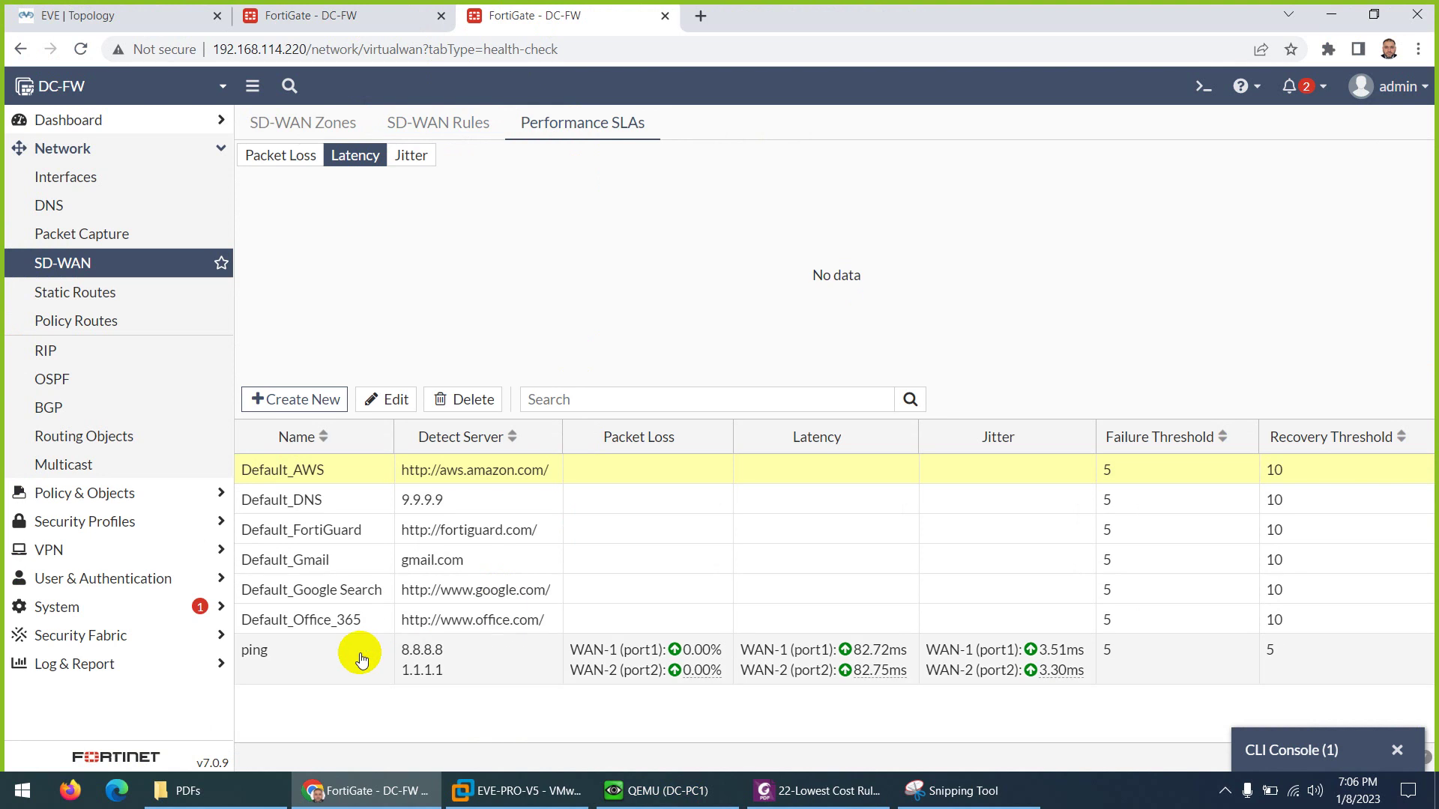
pyautogui.doubleClick(349, 654)
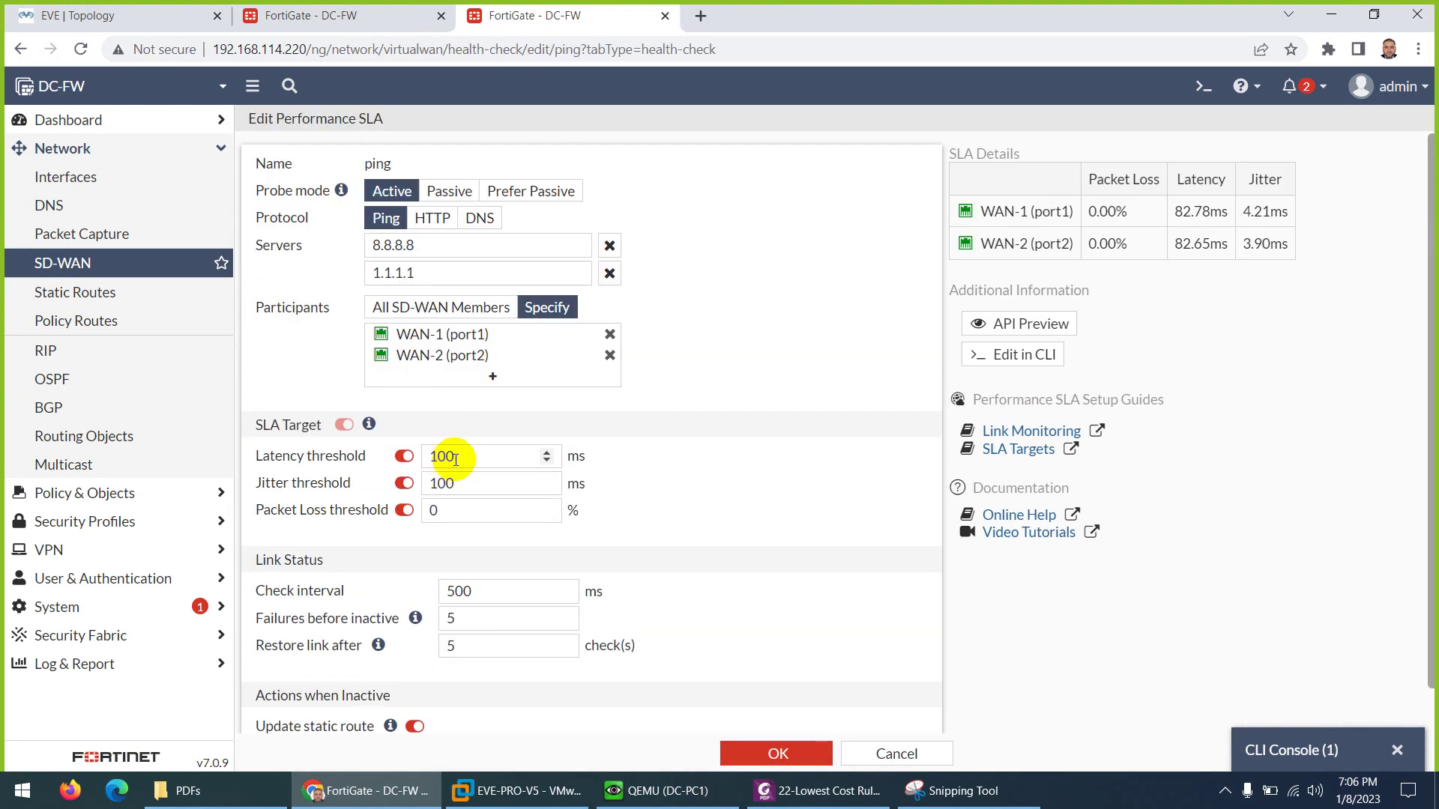
pyautogui.doubleClick(455, 459)
pyautogui.write('5')
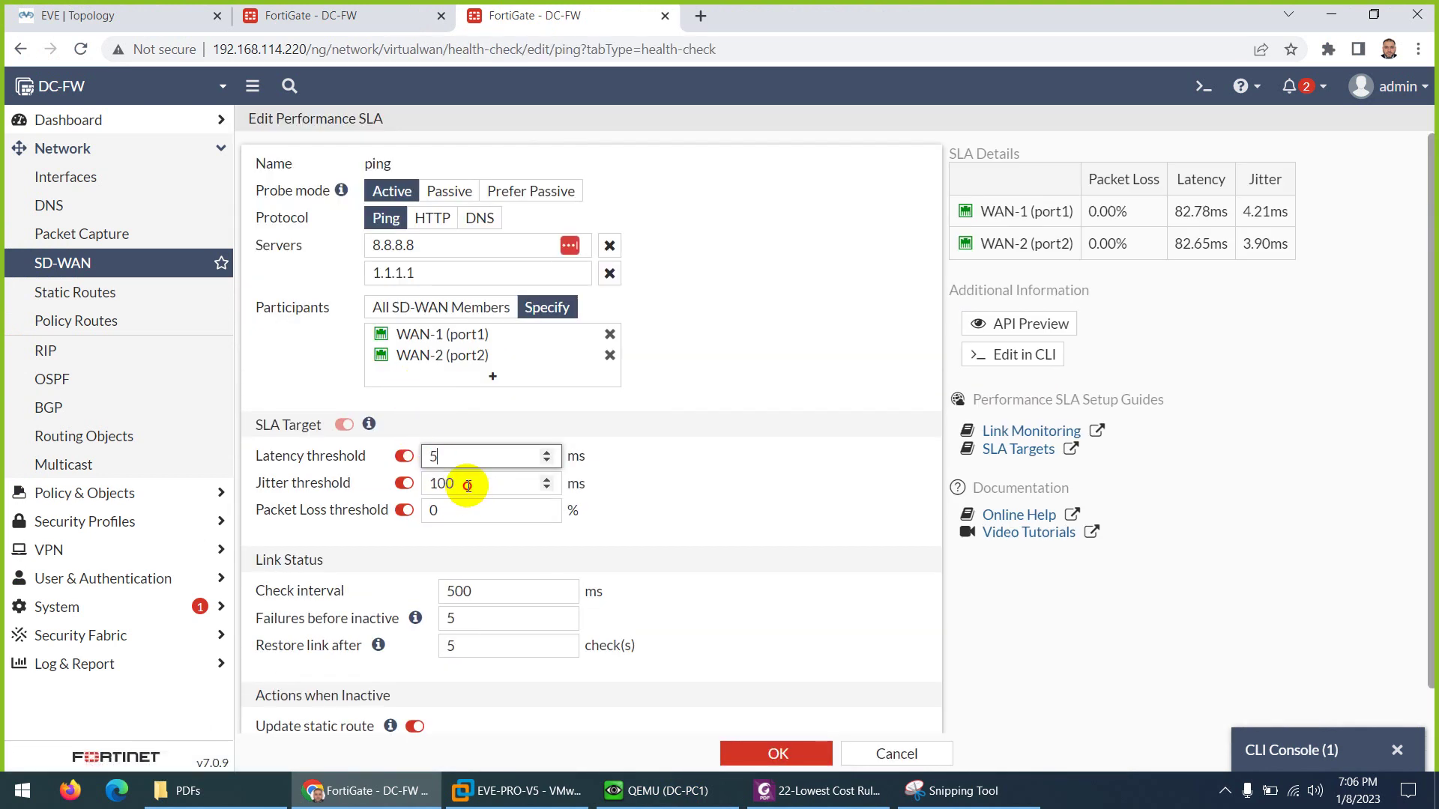
pyautogui.doubleClick(467, 486)
pyautogui.write('5')
pyautogui.doubleClick(433, 511)
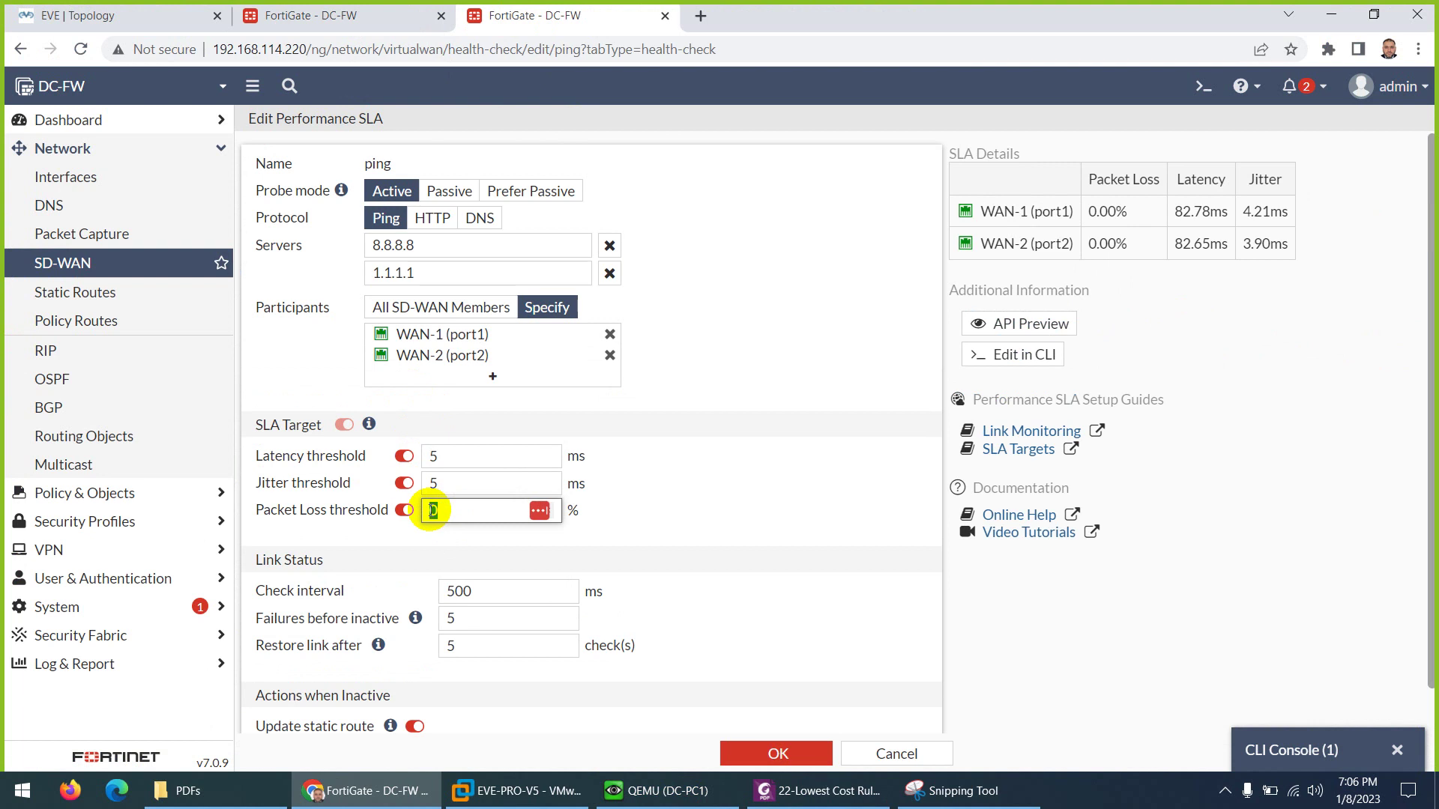
pyautogui.write('0')
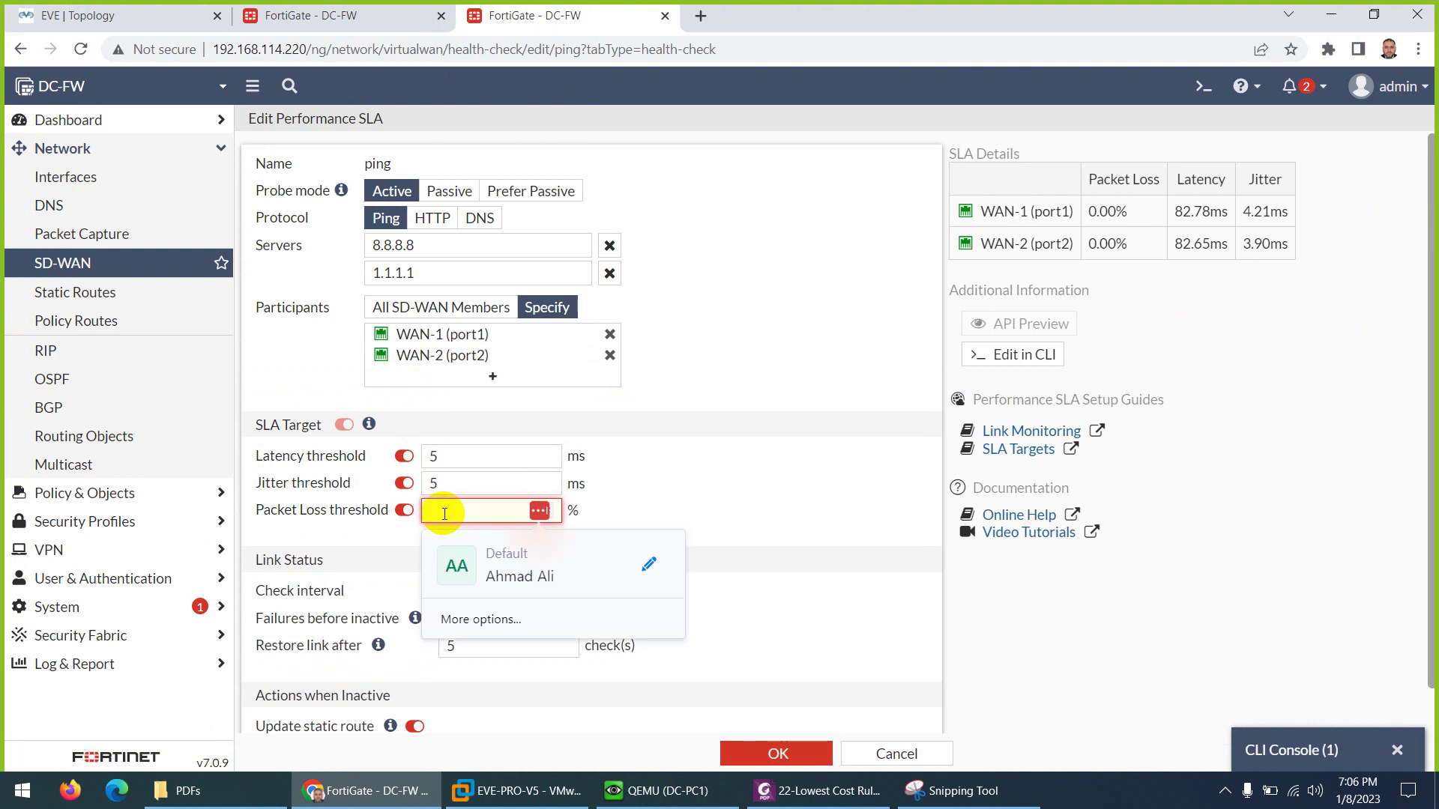
pyautogui.click(778, 753)
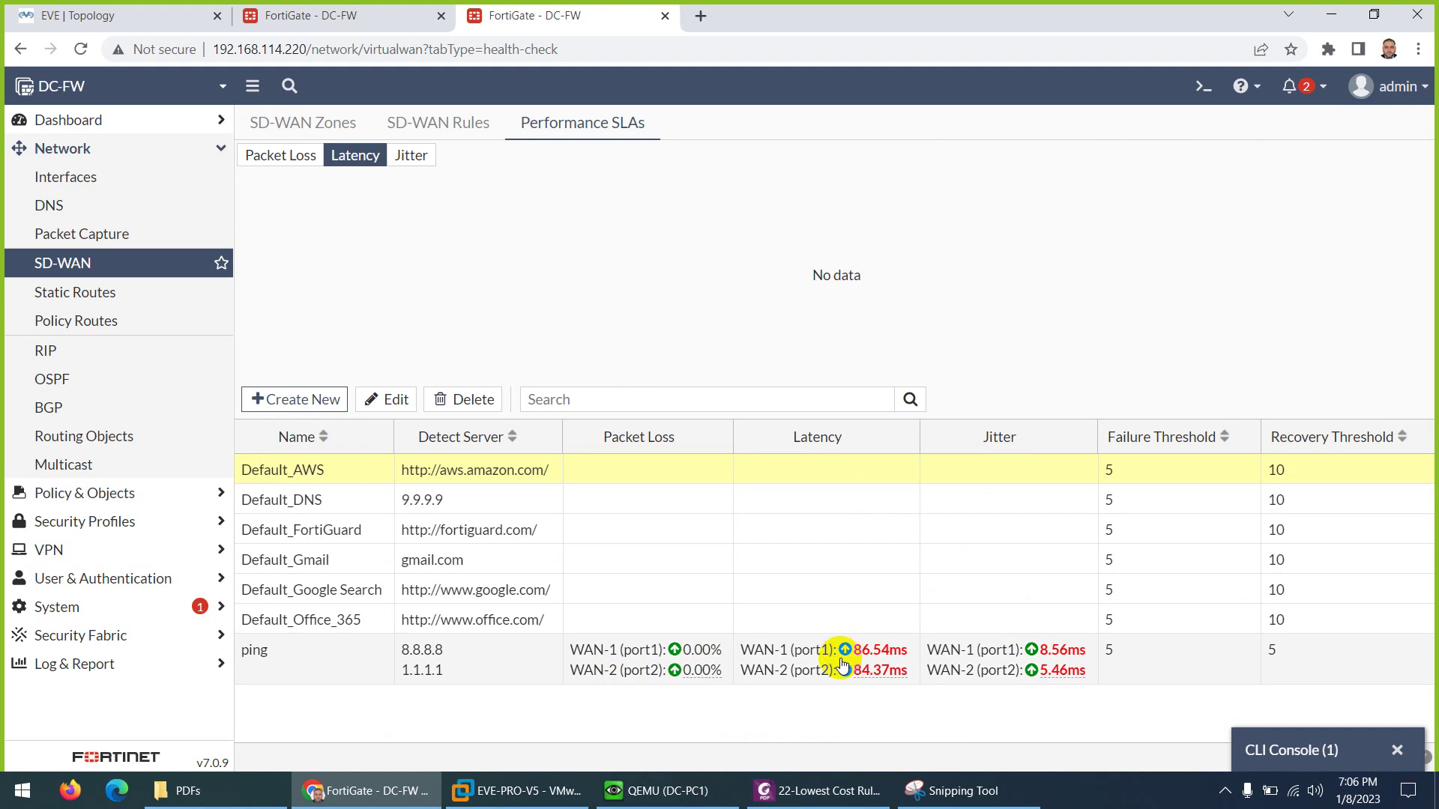
# View the ping SLA's latency graph and refresh the SD-WAN rule list to check the LowestCost rule's selected member
pyautogui.click(635, 665)
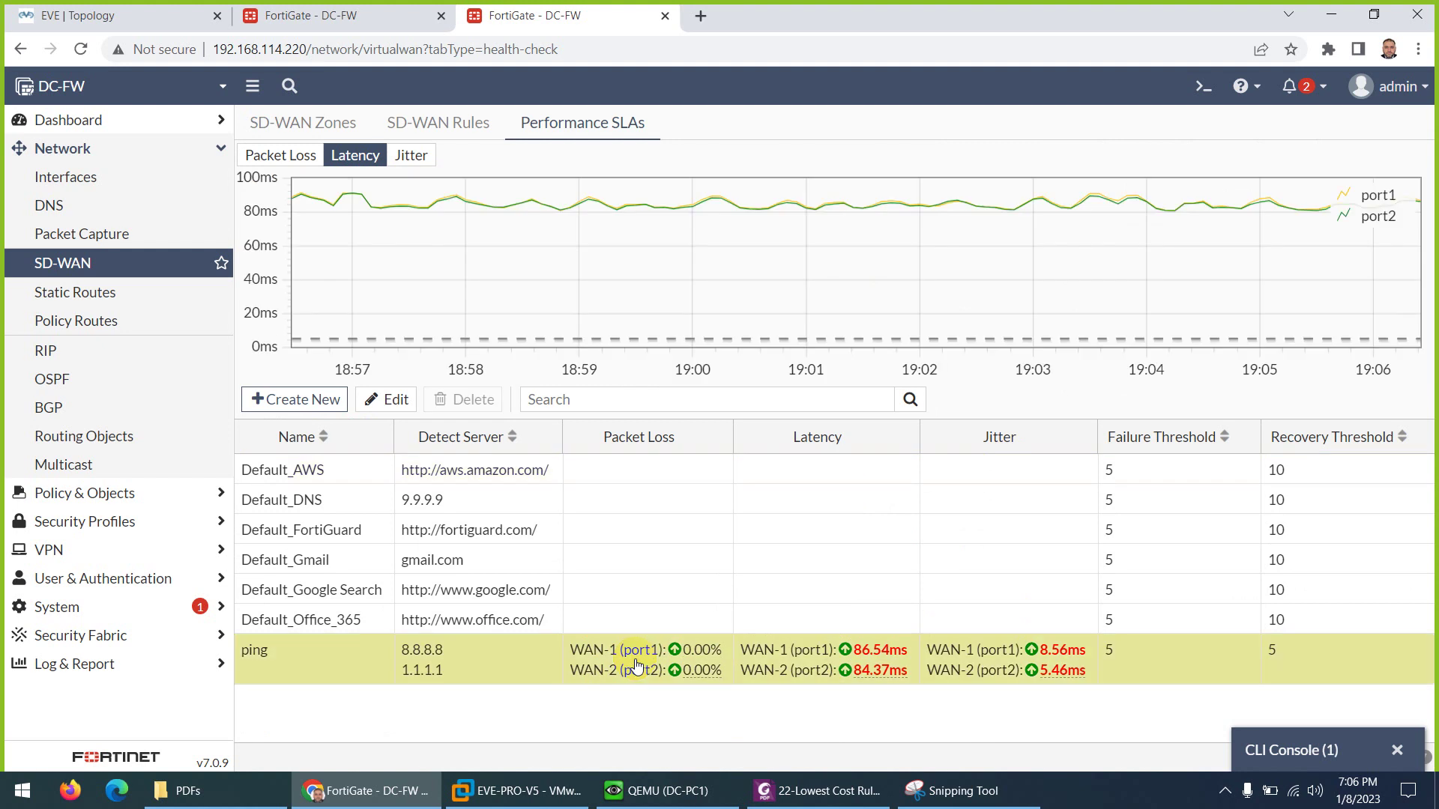
pyautogui.click(366, 24)
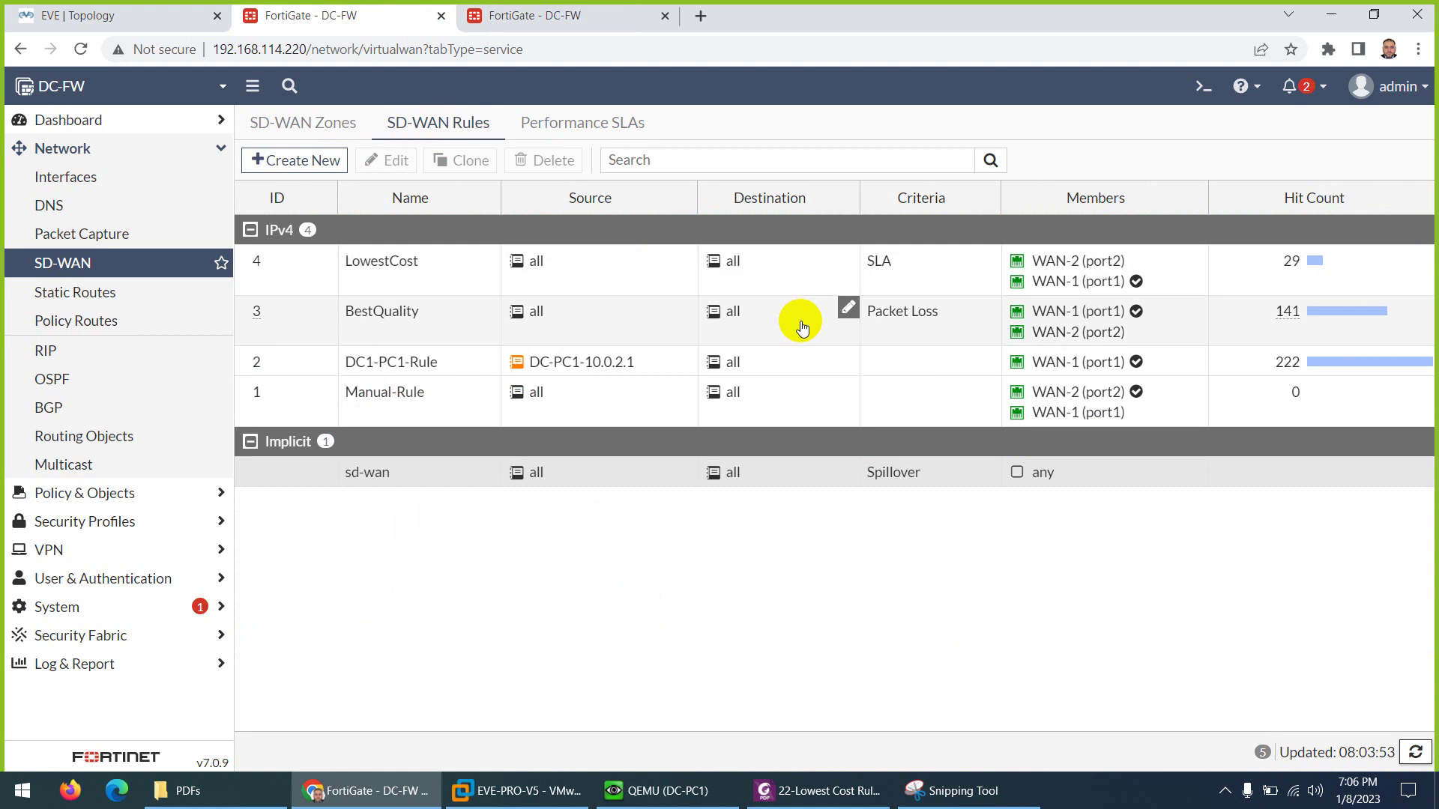
pyautogui.click(1416, 753)
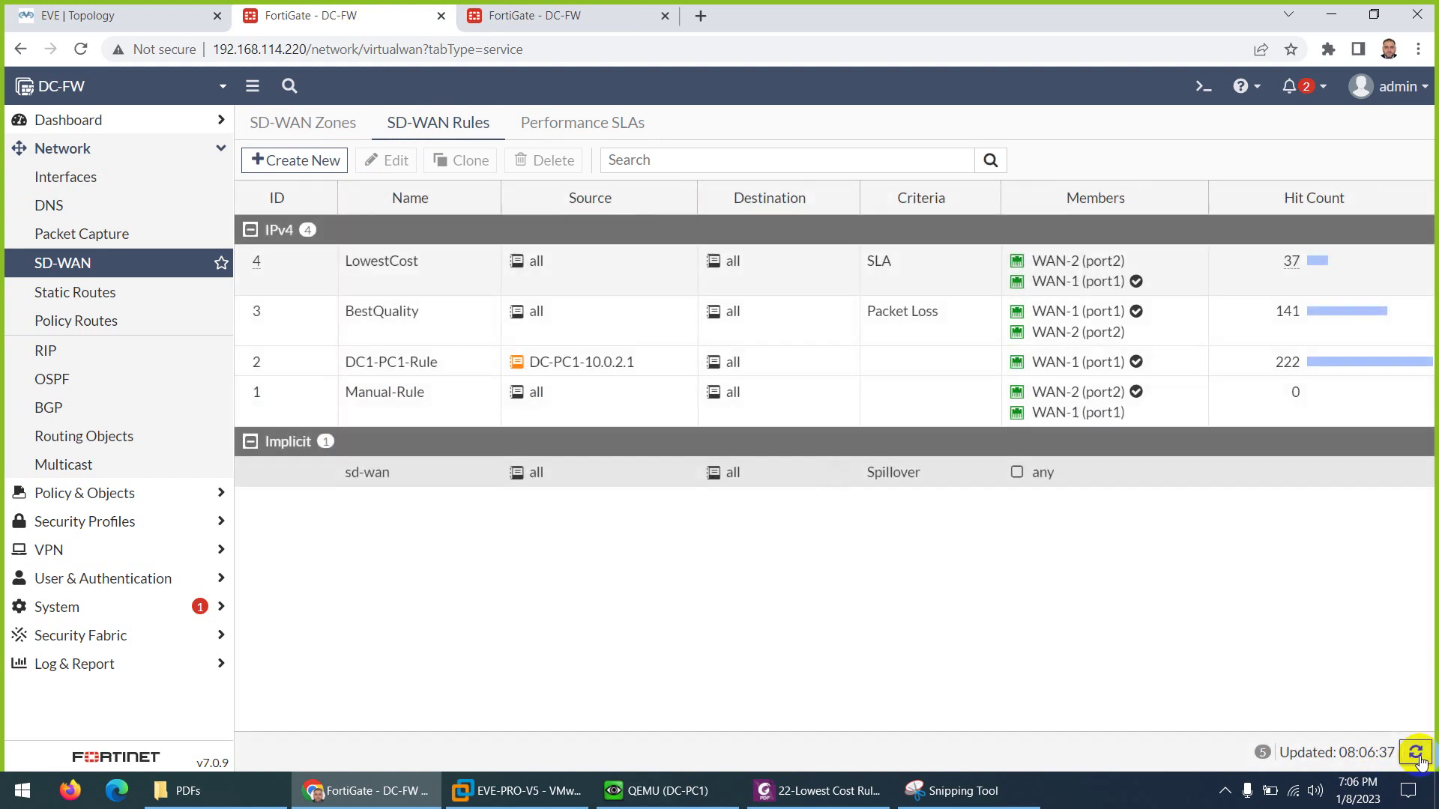
# Refresh the SD-WAN rule list, set the WAN-2 (port2) member's cost to 0 in SDWAN-ZONE, save it and redisplay the zone's members
pyautogui.click(1415, 753)
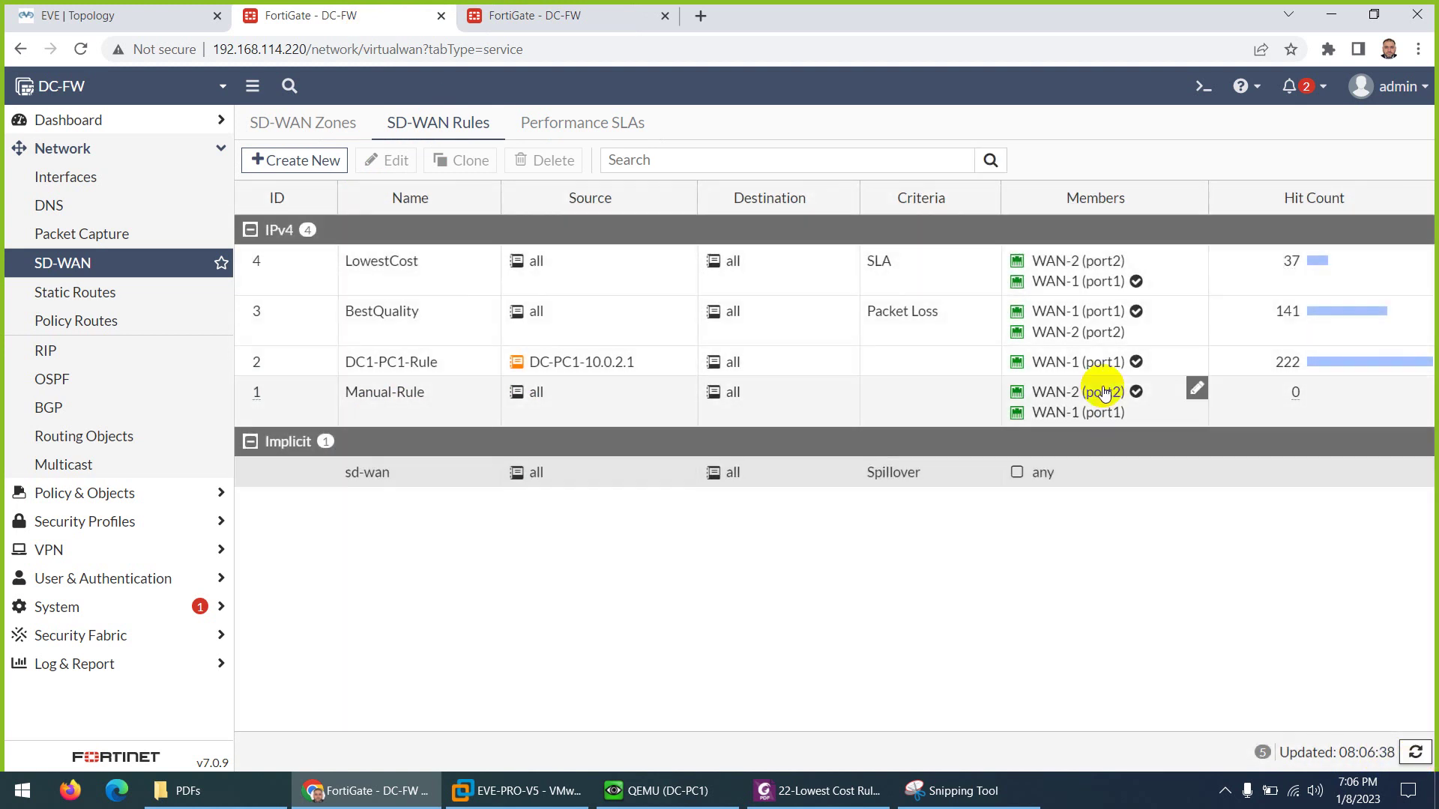
pyautogui.moveTo(1058, 294)
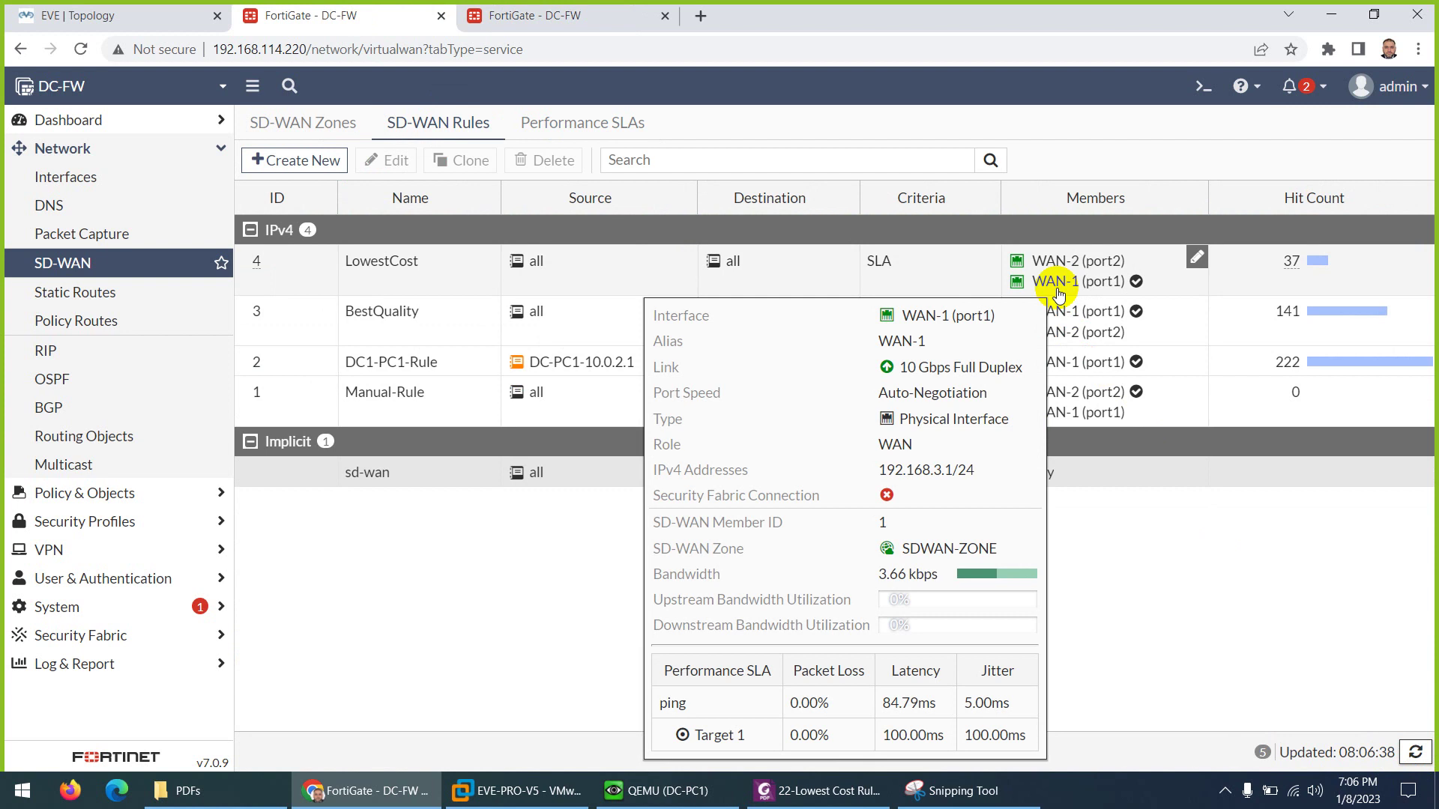
pyautogui.click(290, 123)
pyautogui.click(260, 460)
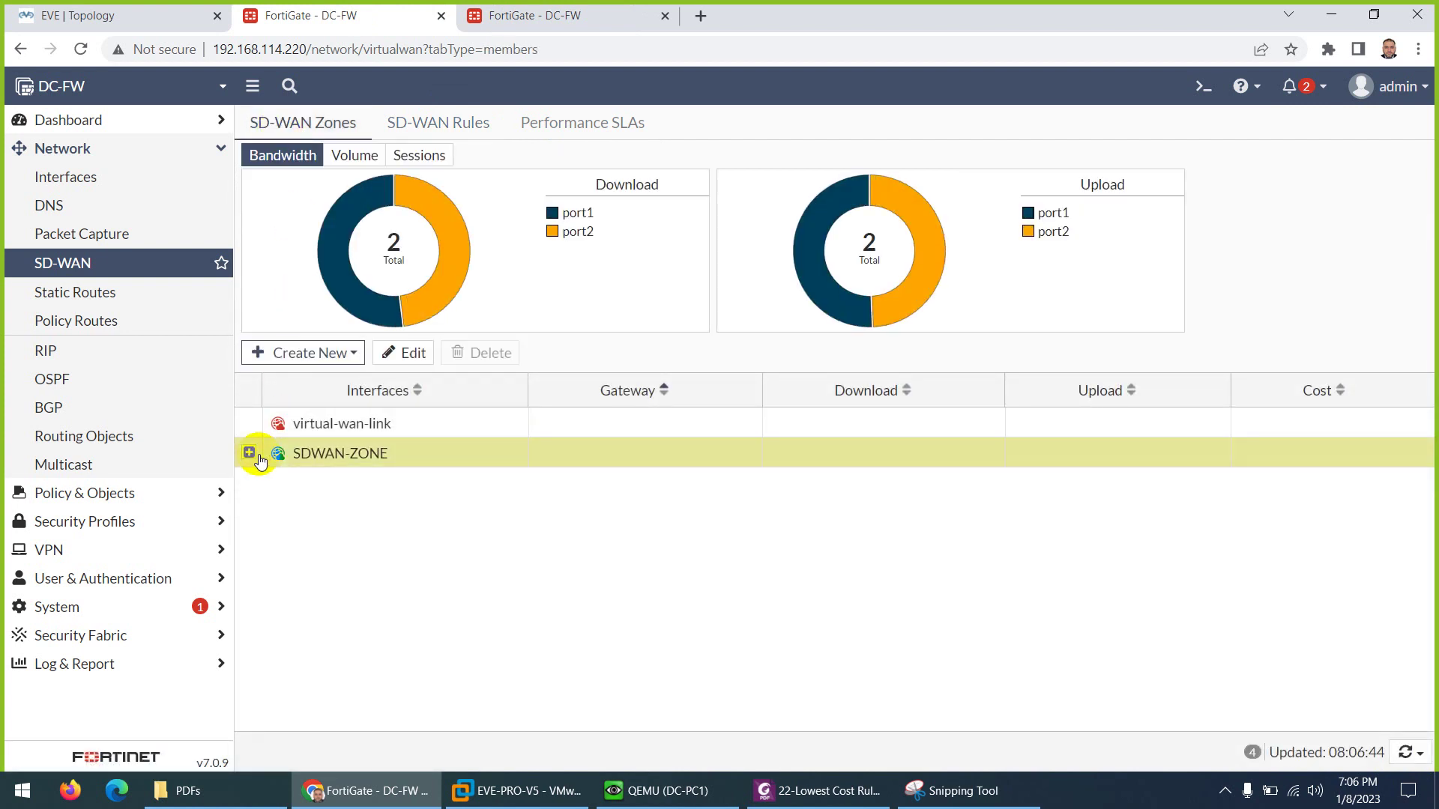
pyautogui.click(249, 453)
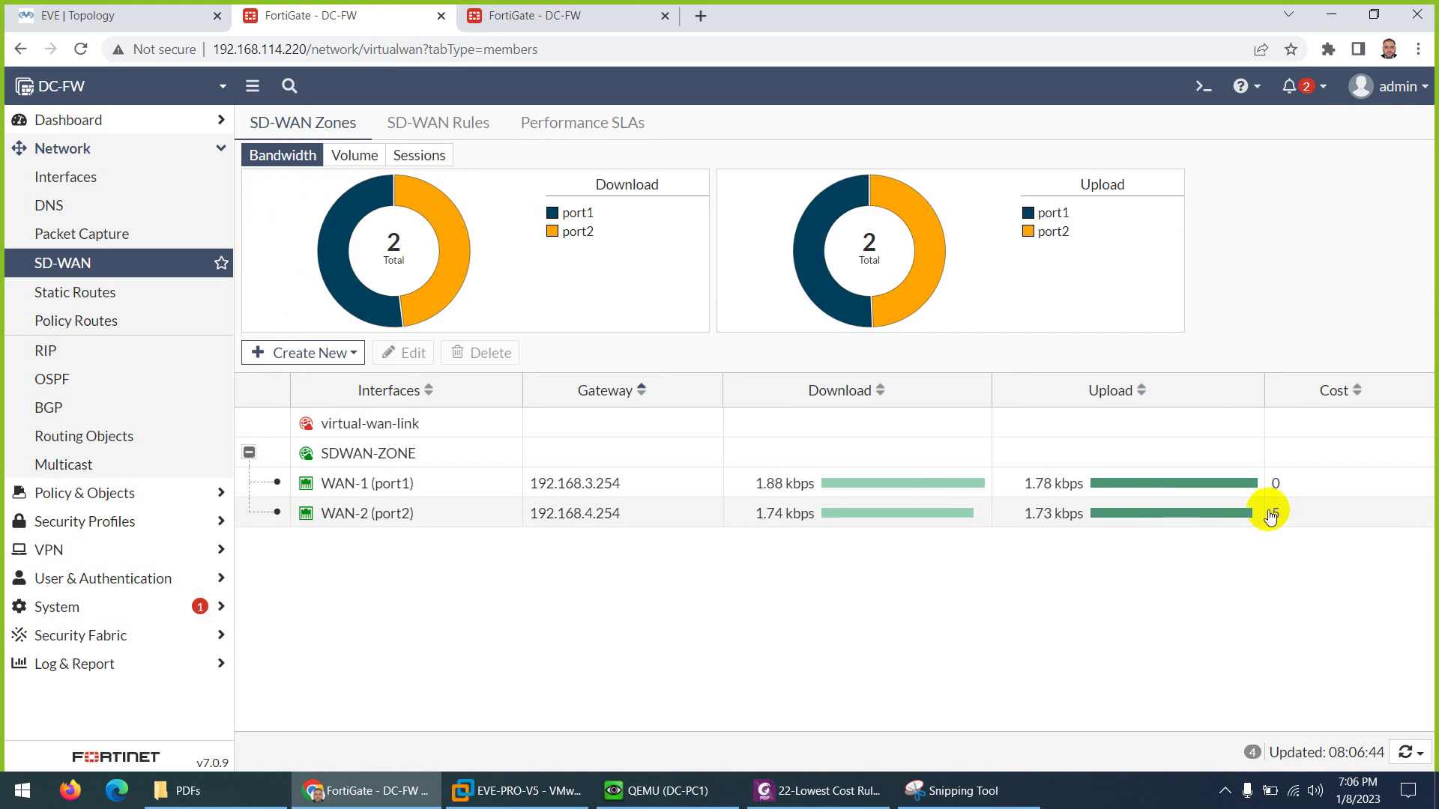
pyautogui.doubleClick(1272, 512)
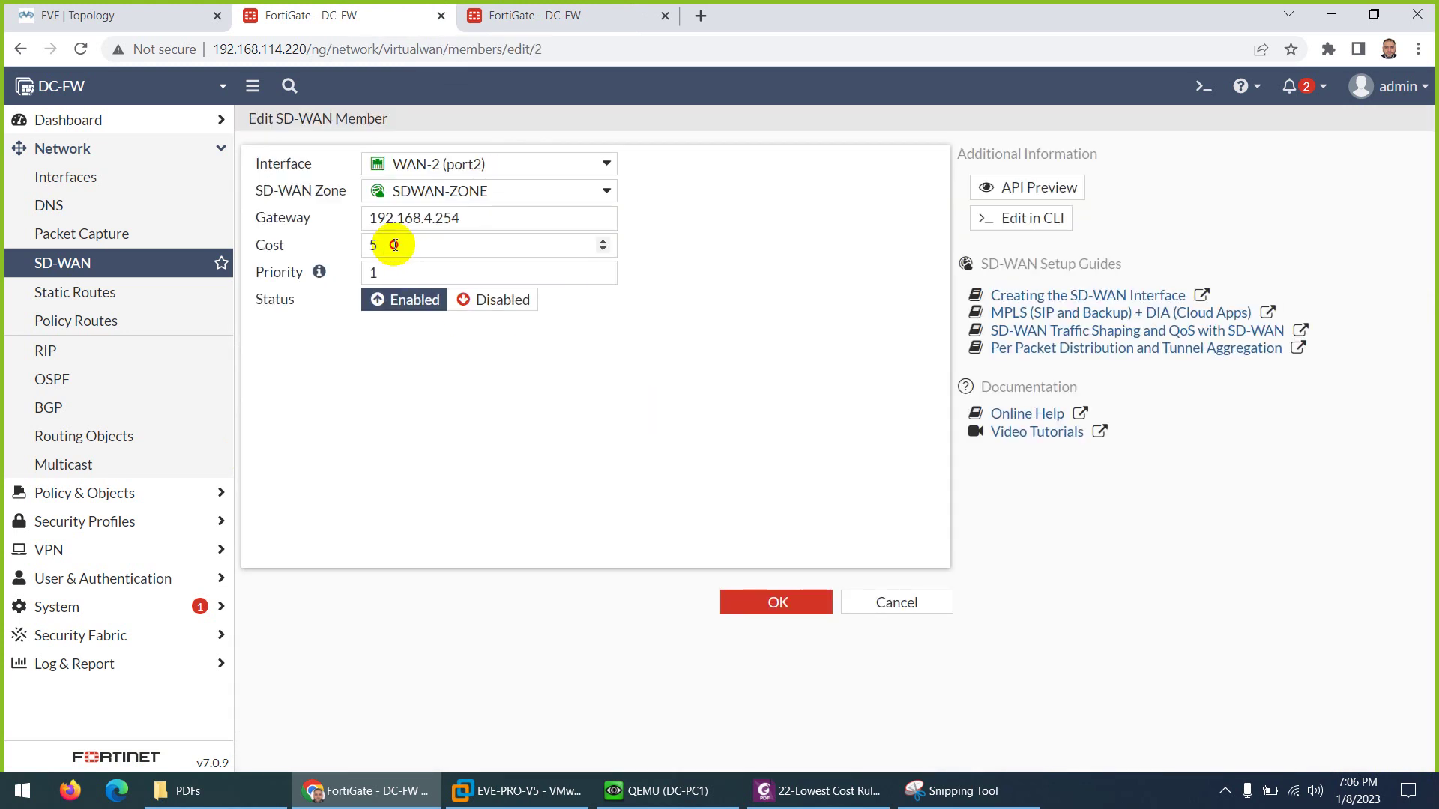
pyautogui.moveTo(388, 241); pyautogui.dragTo(370, 244)
pyautogui.write('0')
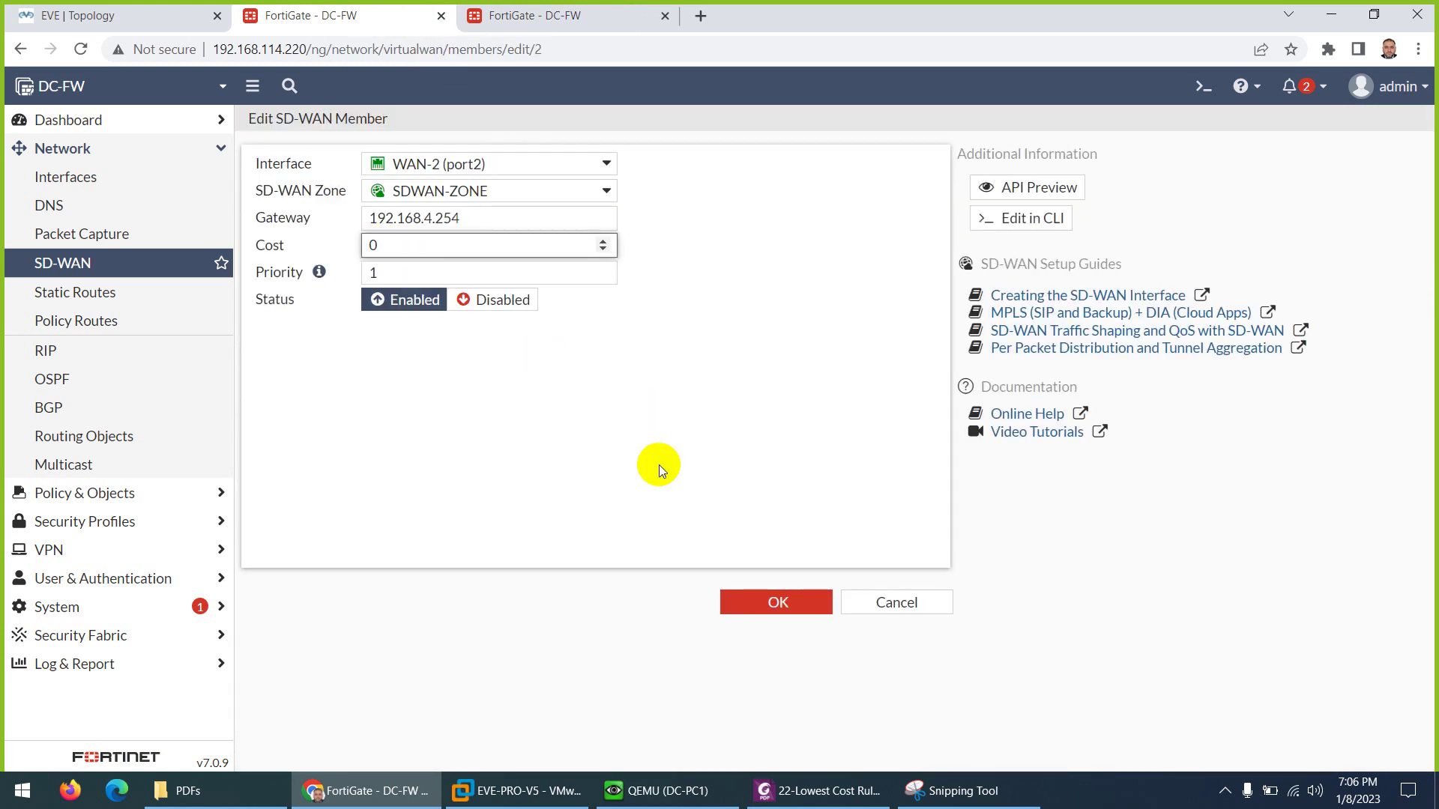
pyautogui.click(742, 599)
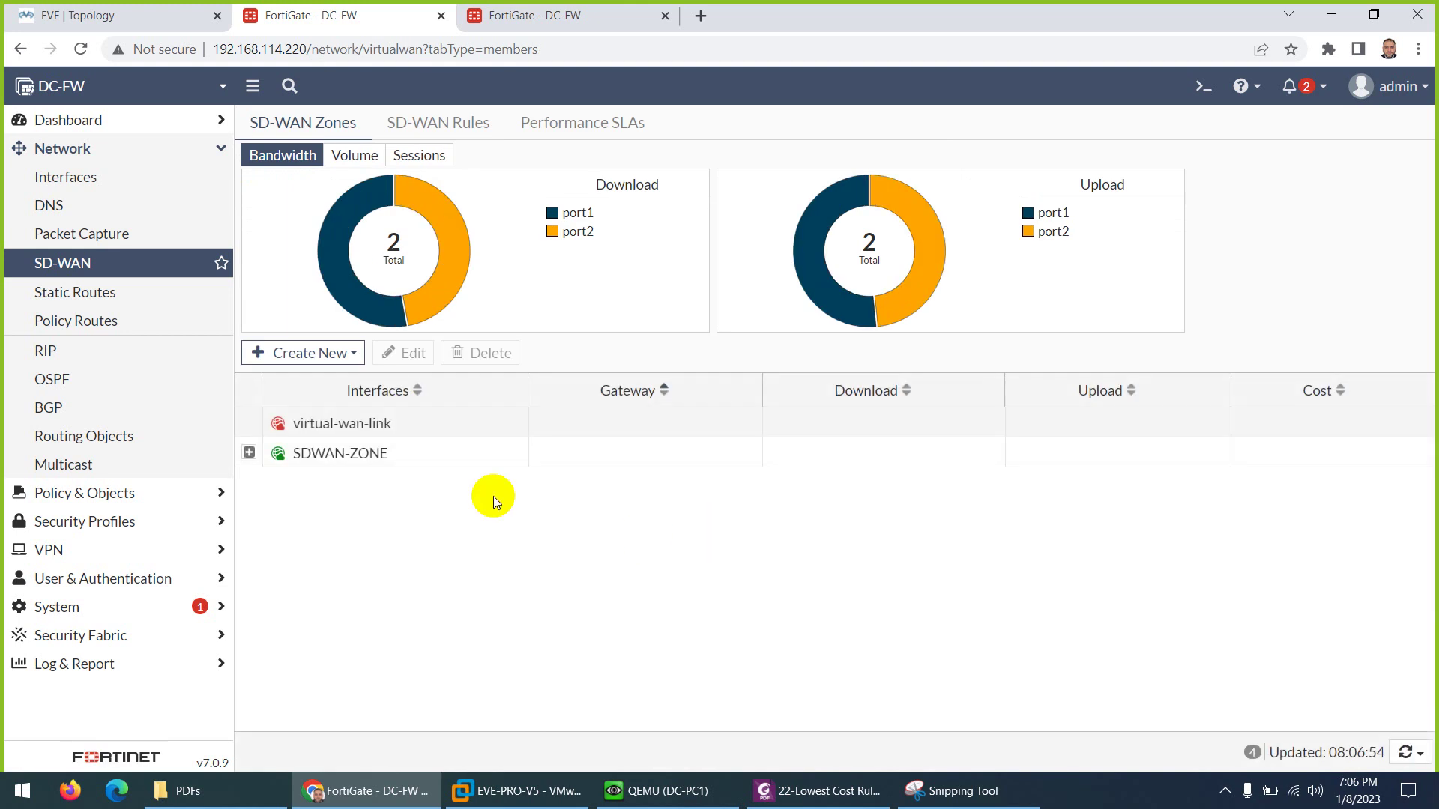
pyautogui.click(249, 454)
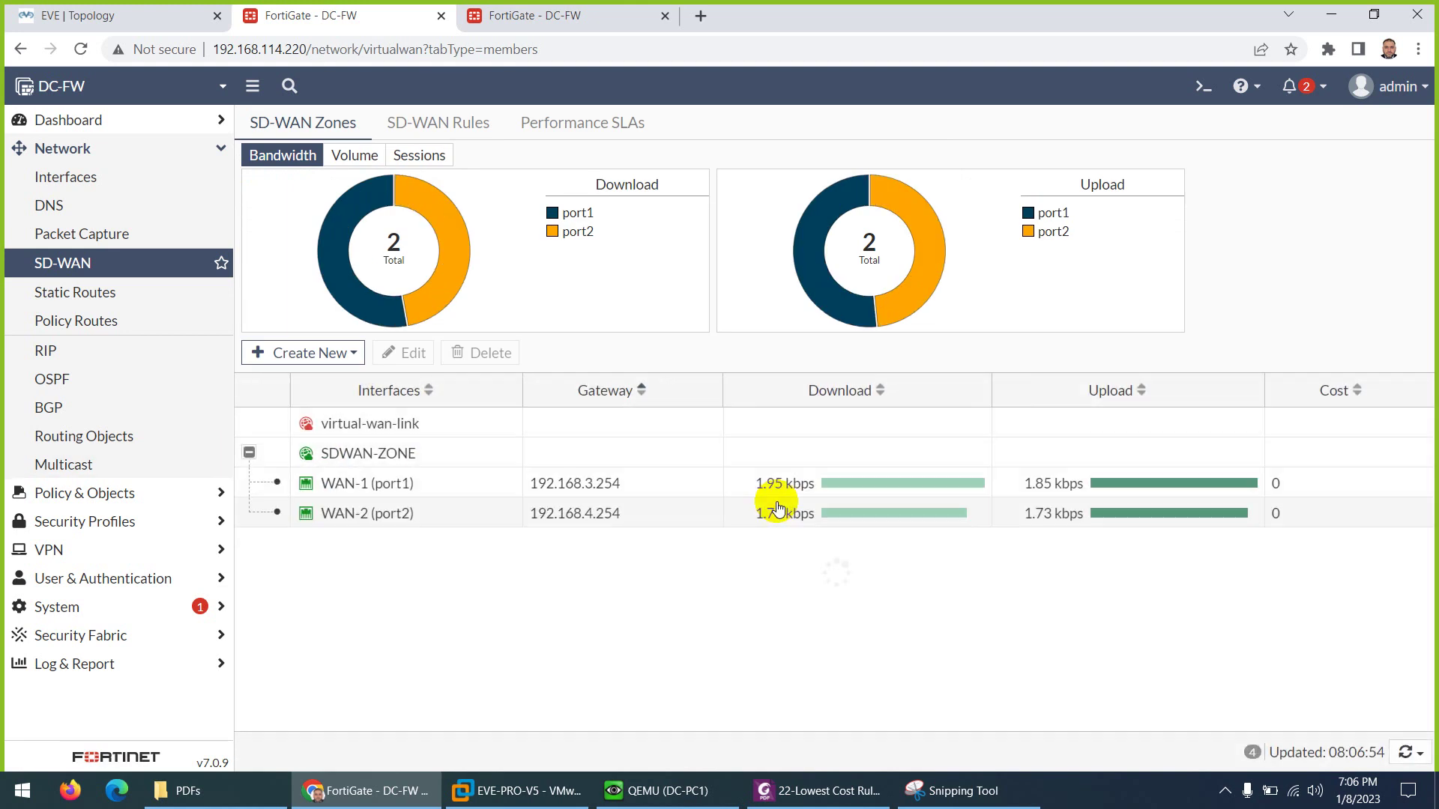
# Check the LowestCost rule's selected member and the SLA details of WAN-2 (port2), and compare them with the ping performance SLA
pyautogui.click(496, 82)
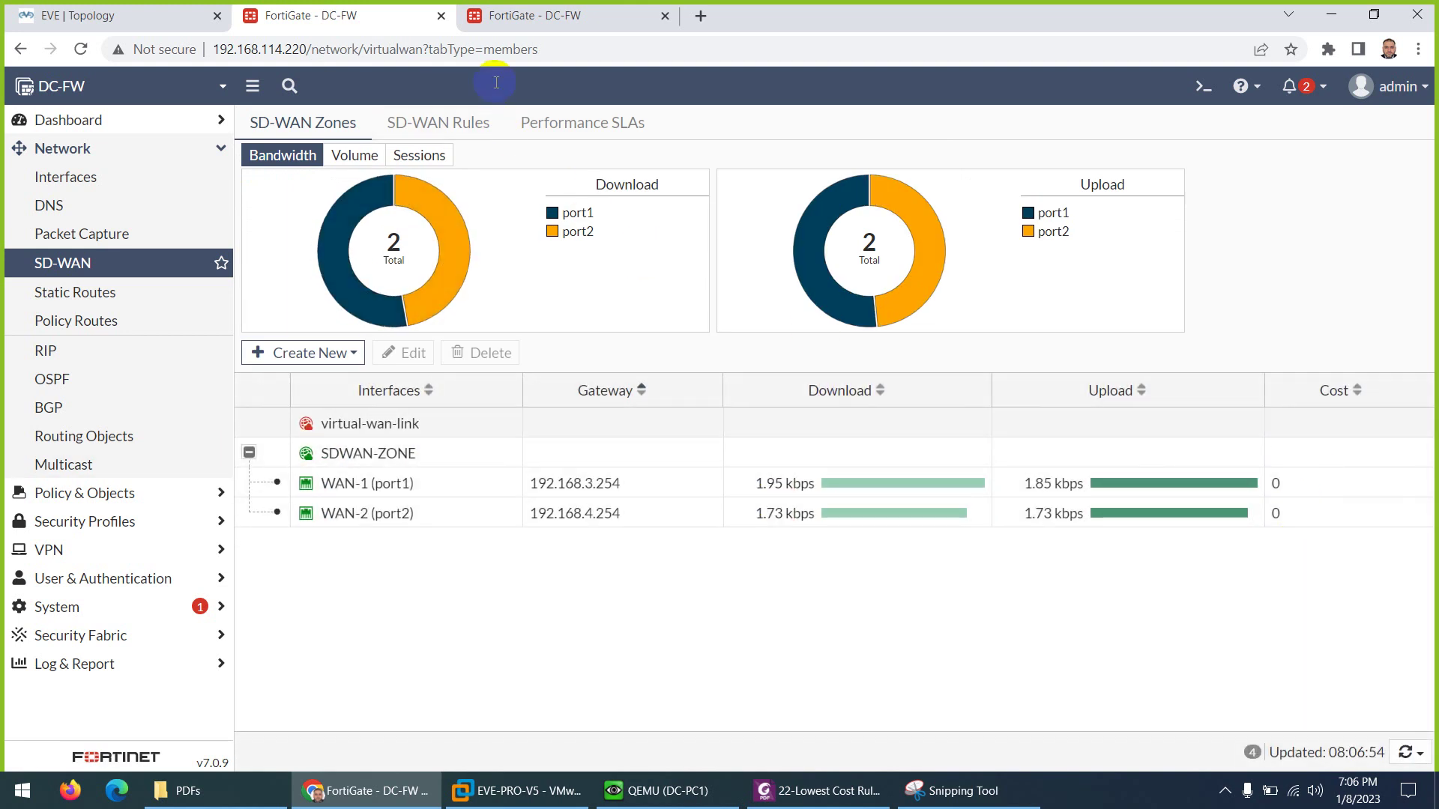
pyautogui.click(435, 121)
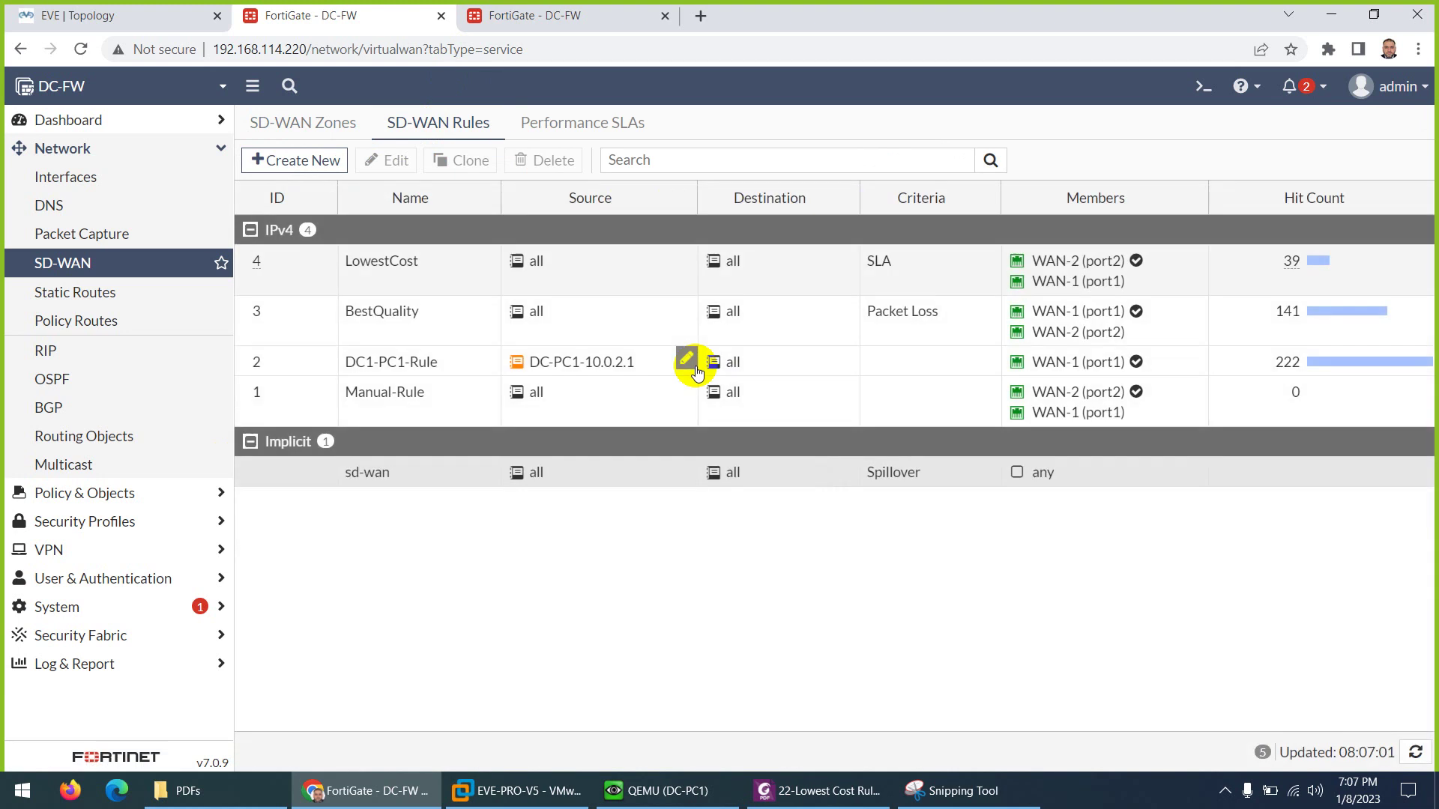
pyautogui.moveTo(1077, 273)
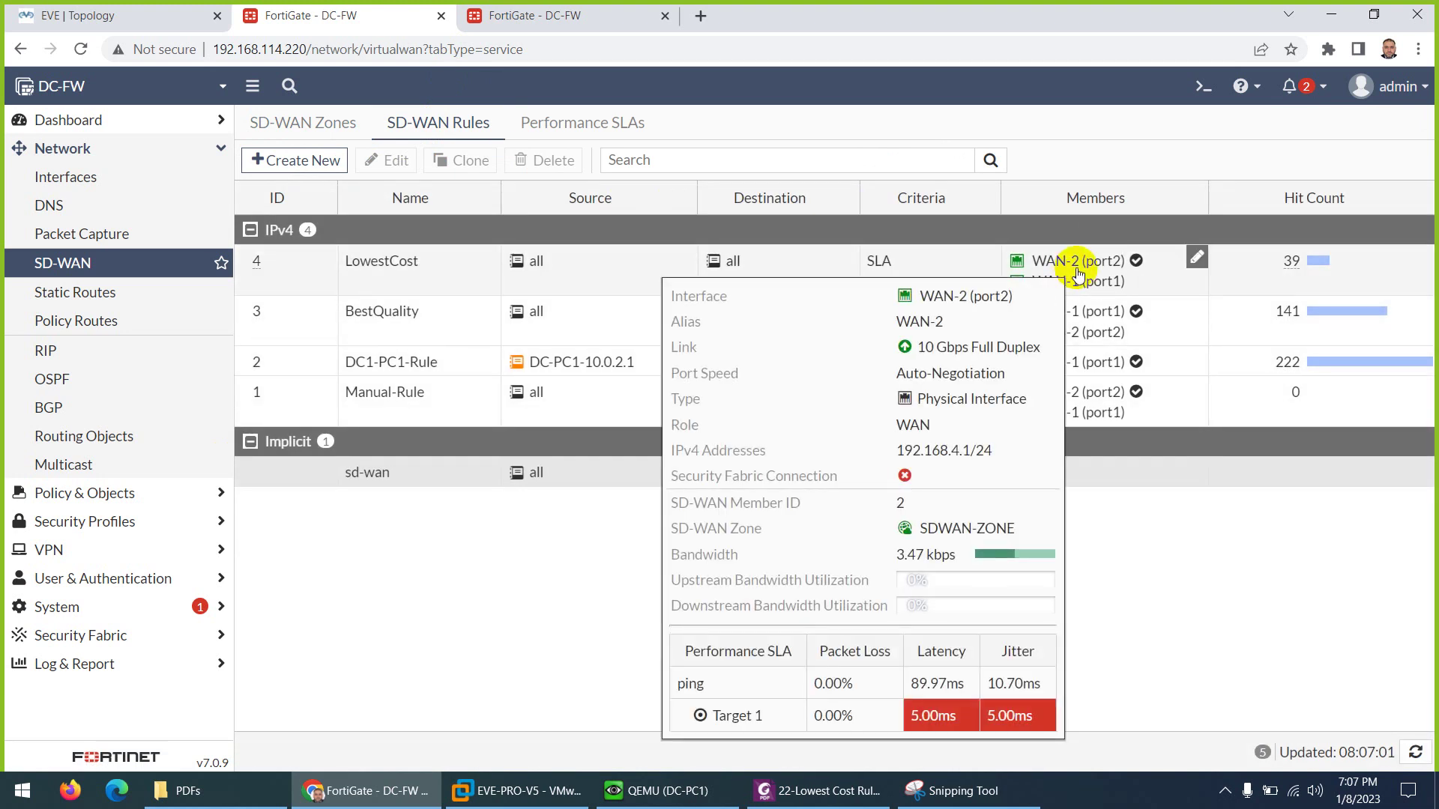
pyautogui.click(564, 16)
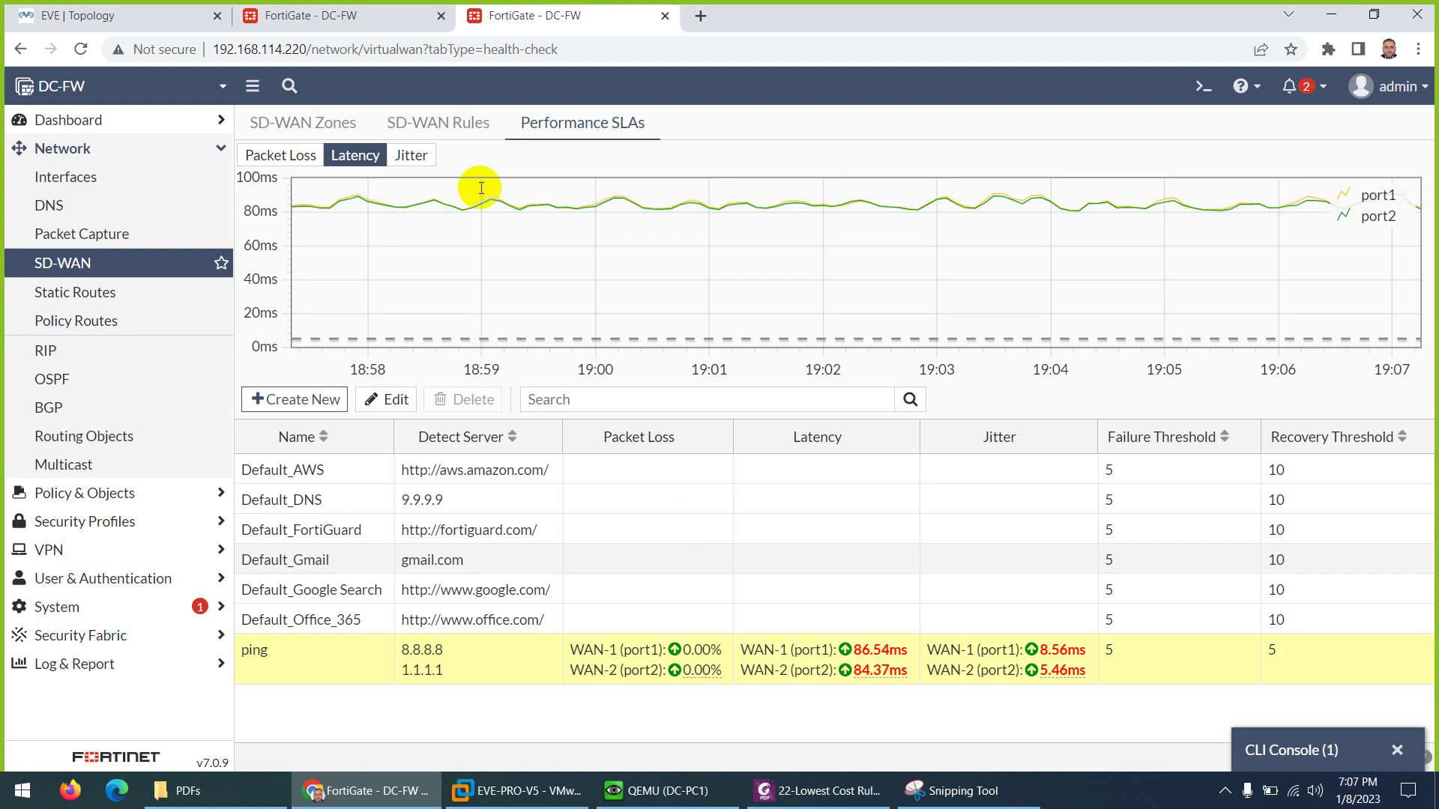
pyautogui.click(390, 16)
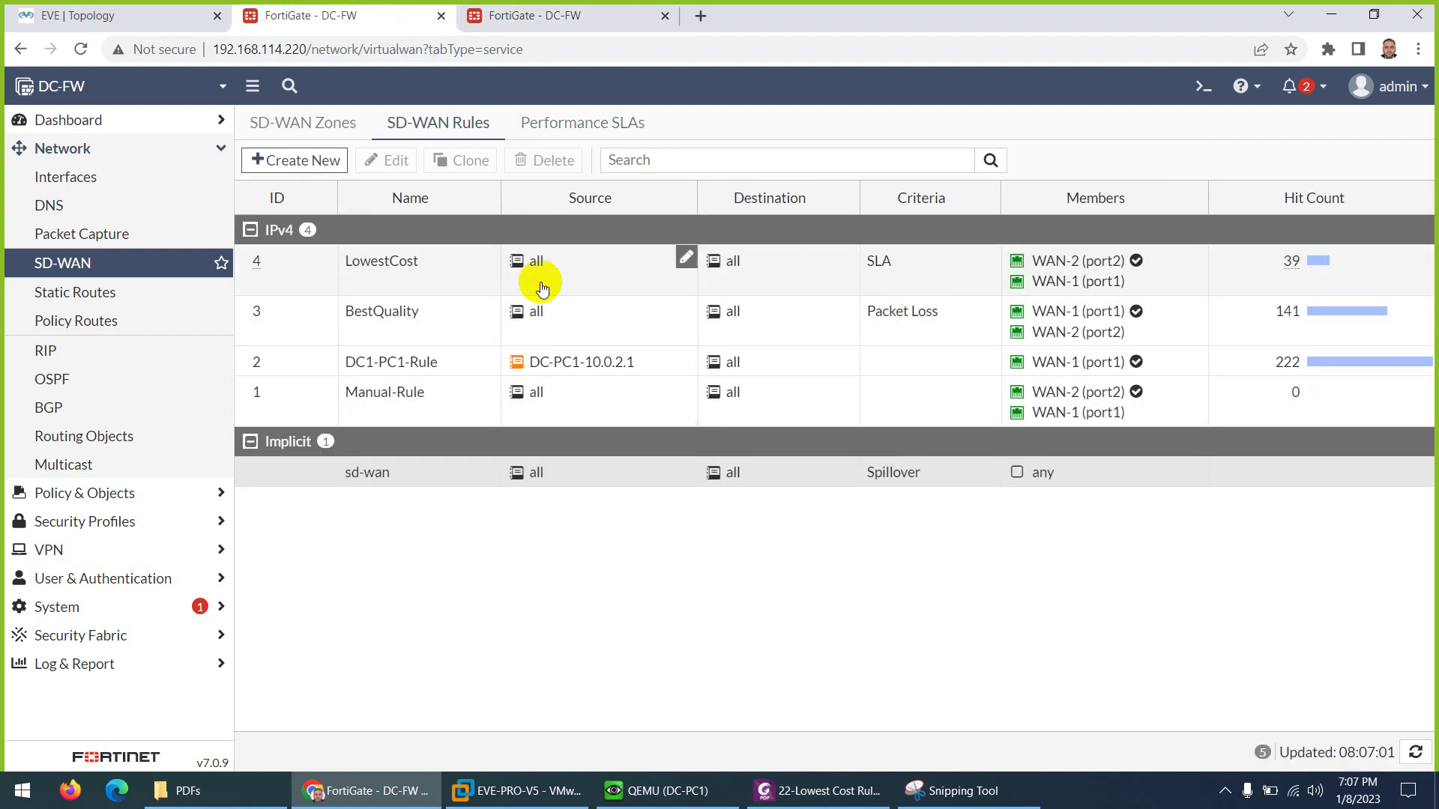
# Review the LowestCost rule's outgoing interface strategy, interface preference order and SLA details, and leave it without saving
pyautogui.doubleClick(429, 281)
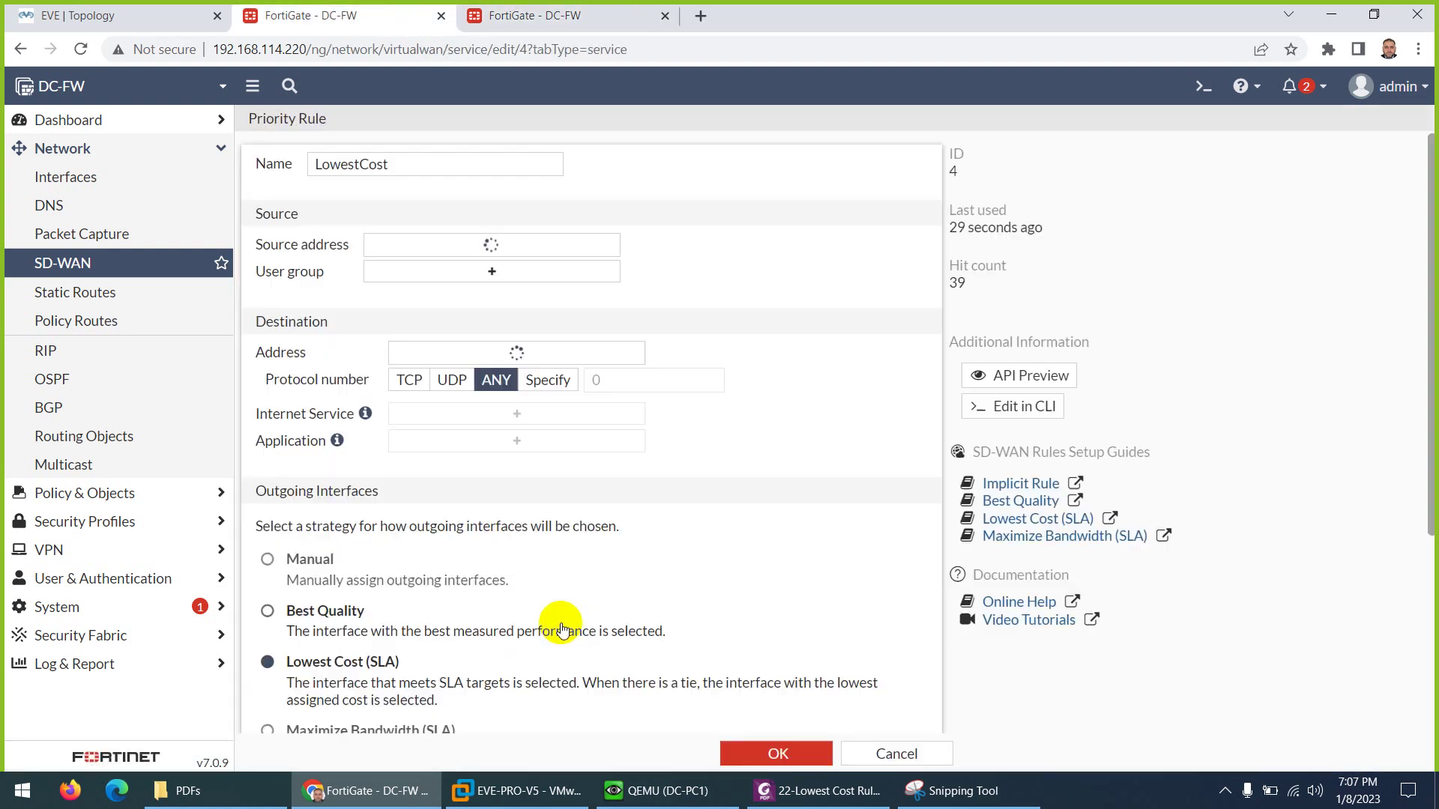
pyautogui.scroll(-4, 540, 600)
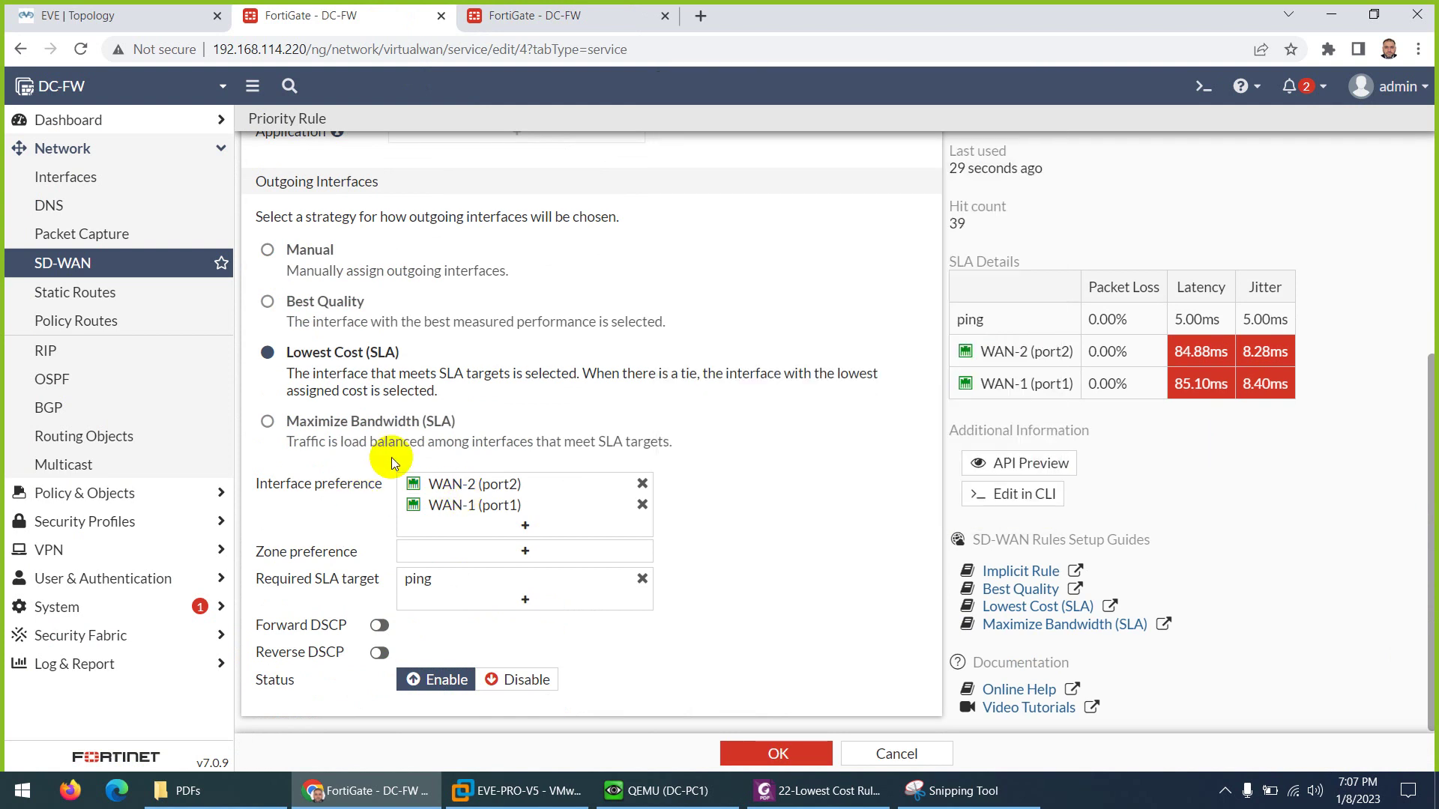
pyautogui.moveTo(452, 512)
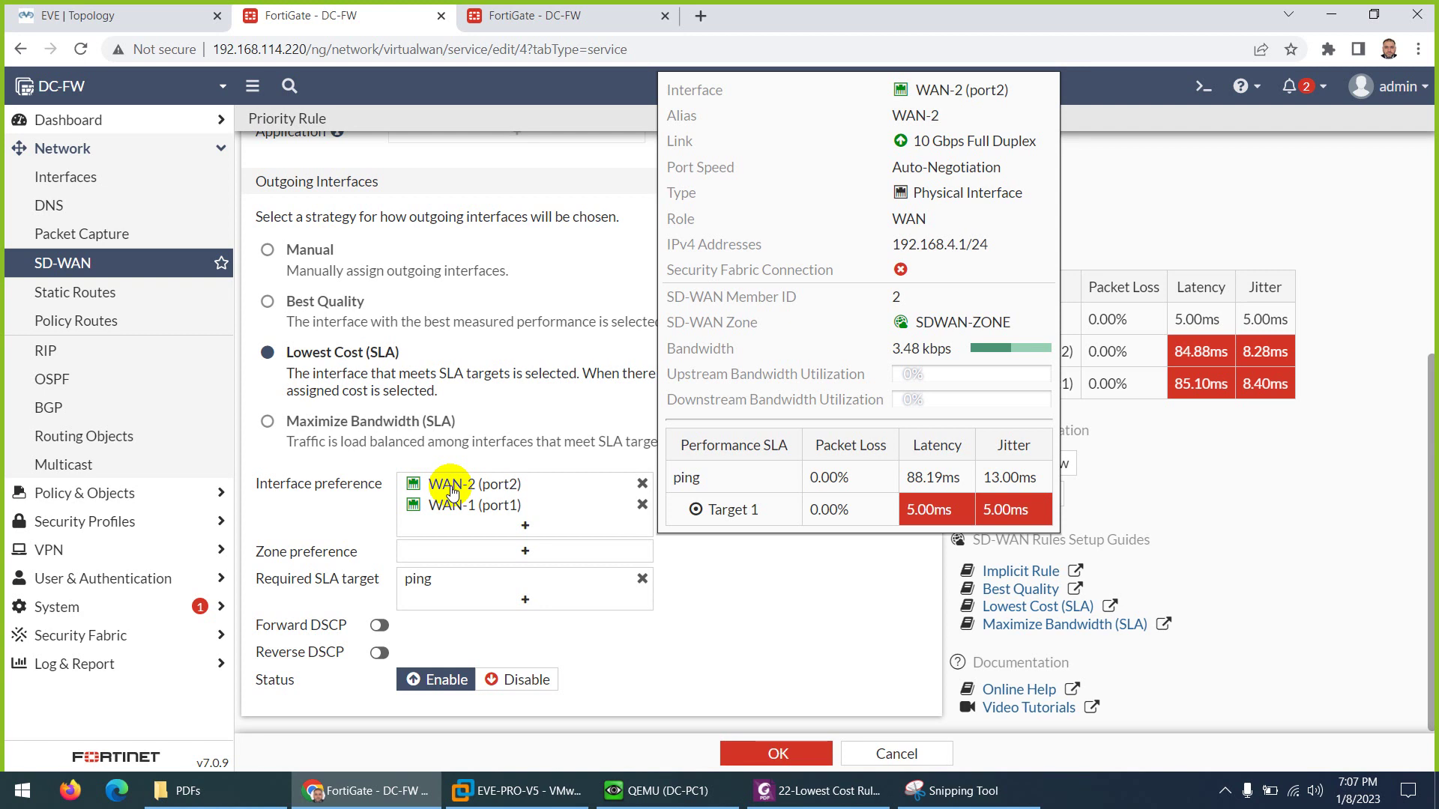
pyautogui.click(892, 754)
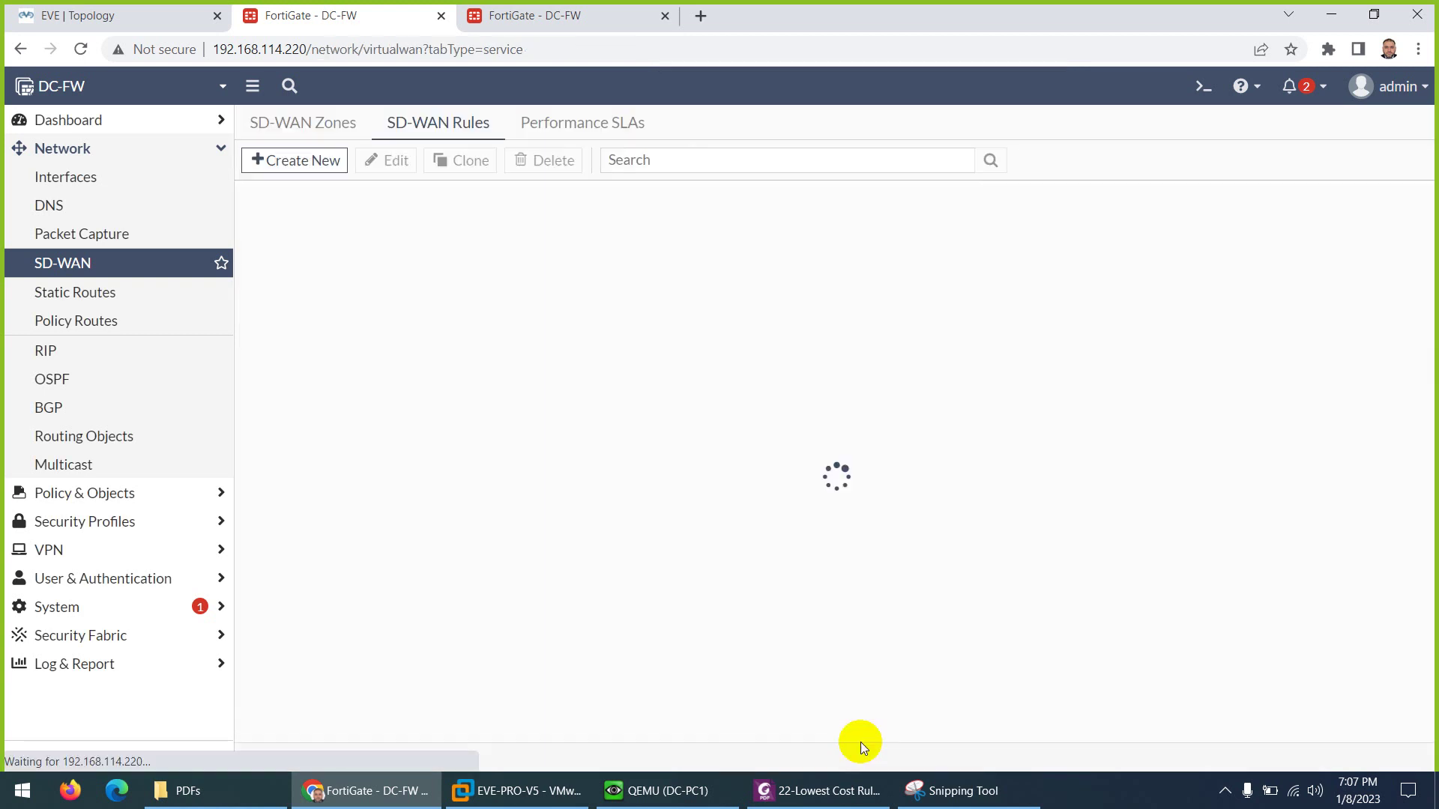
# Read the lab guide's remaining sections on SLA thresholds, WAN-2 cost and CLI verification in Foxit PhantomPDF, and return to the browser
pyautogui.click(789, 793)
pyautogui.scroll(-6, 742, 514)
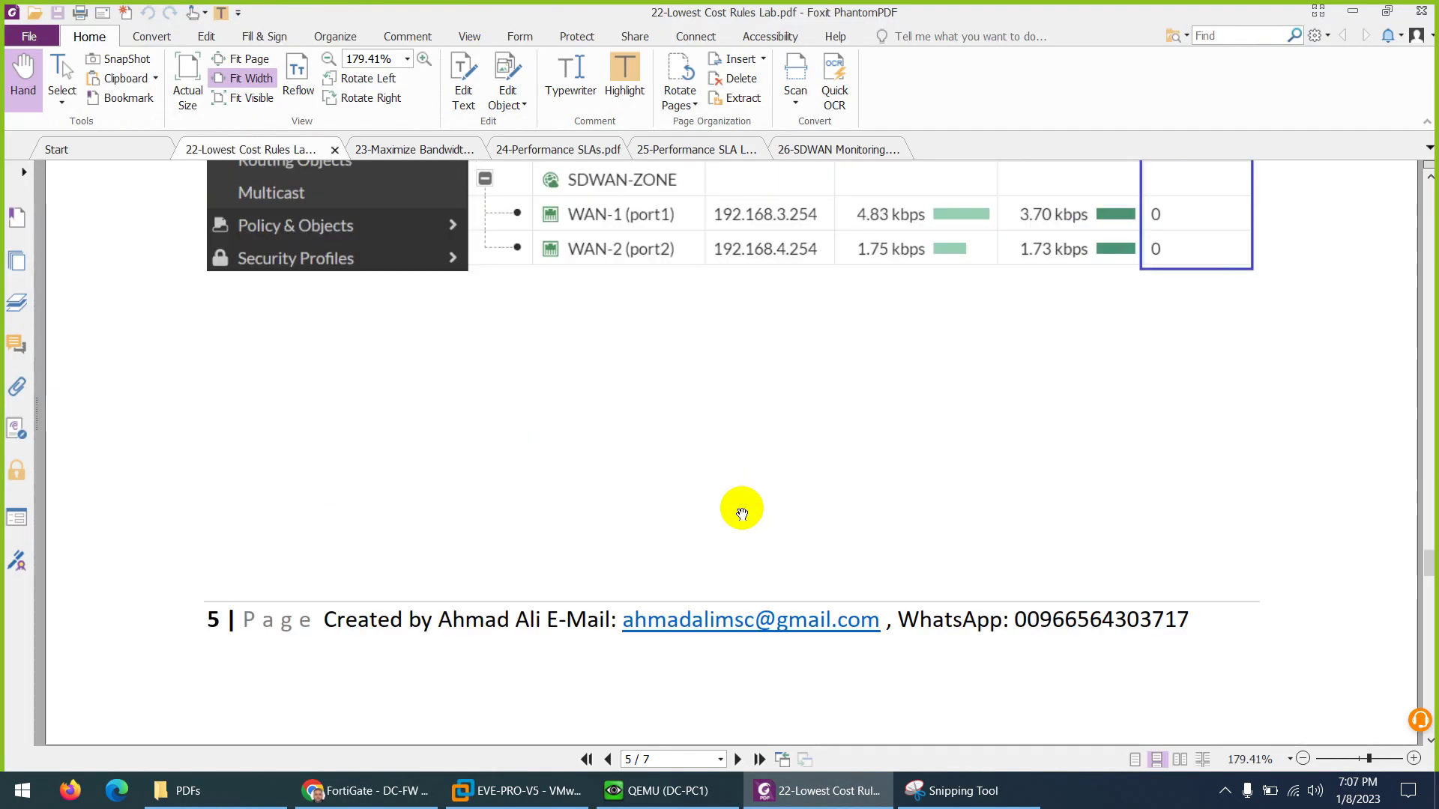
pyautogui.scroll(-5, 742, 514)
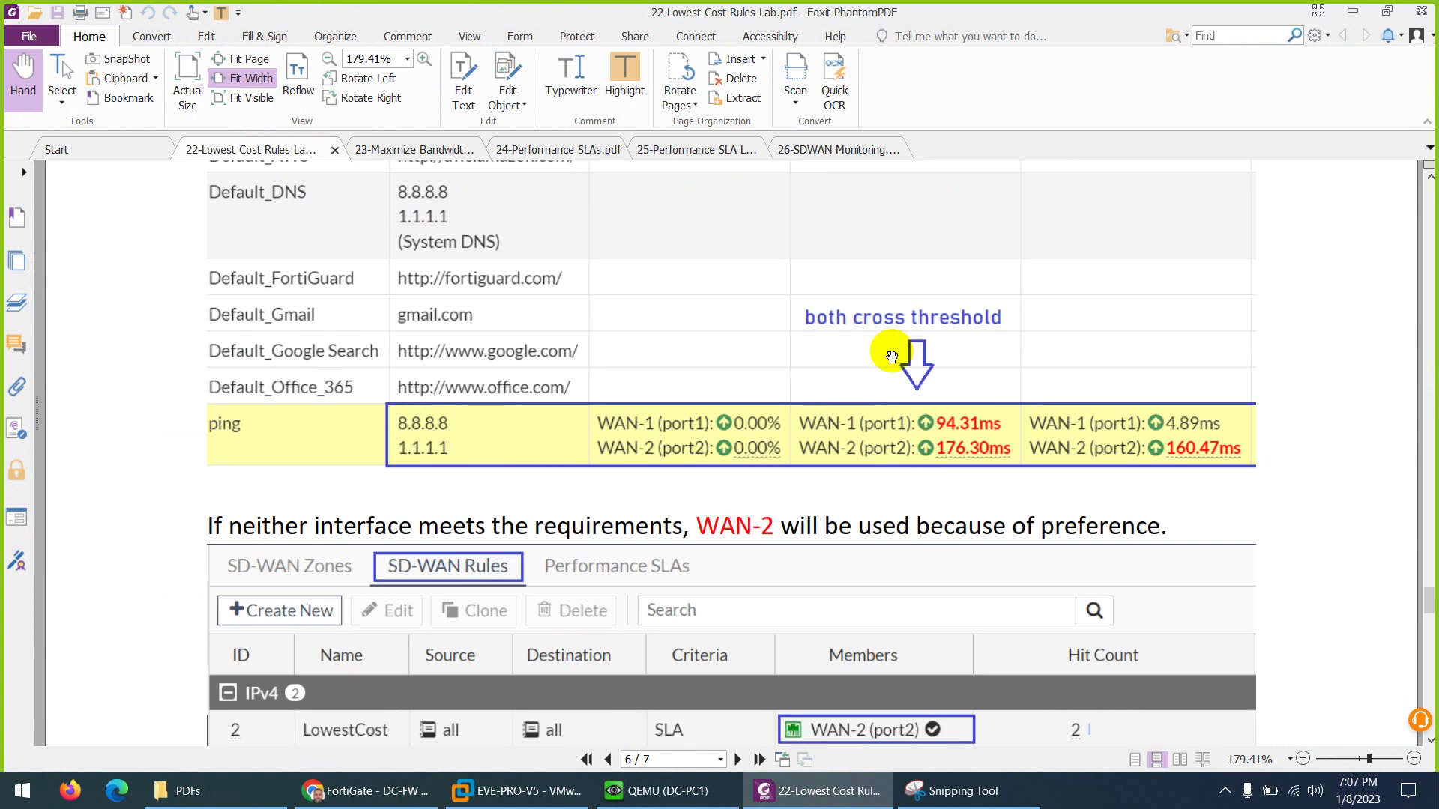
pyautogui.scroll(-3, 903, 342)
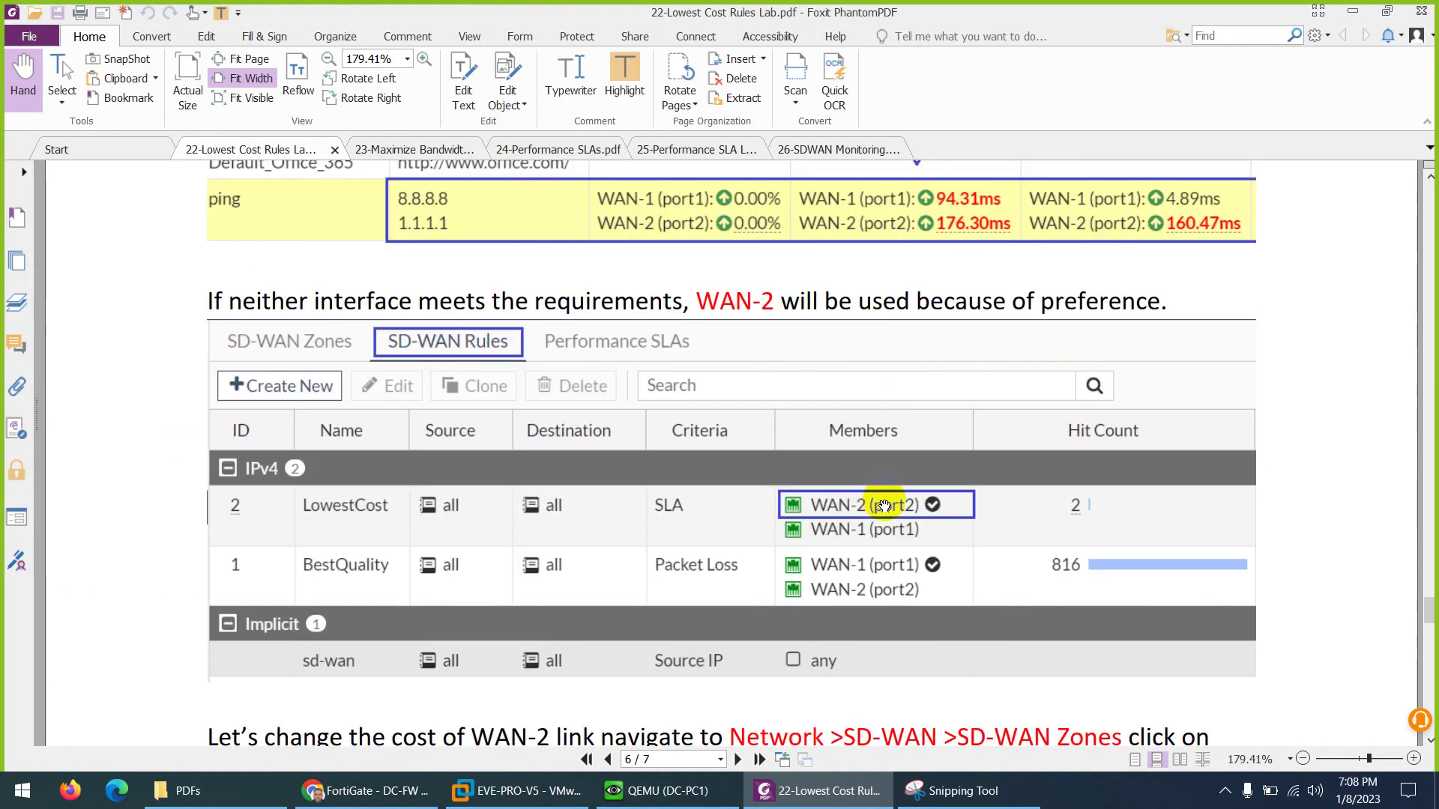
pyautogui.scroll(-5, 870, 502)
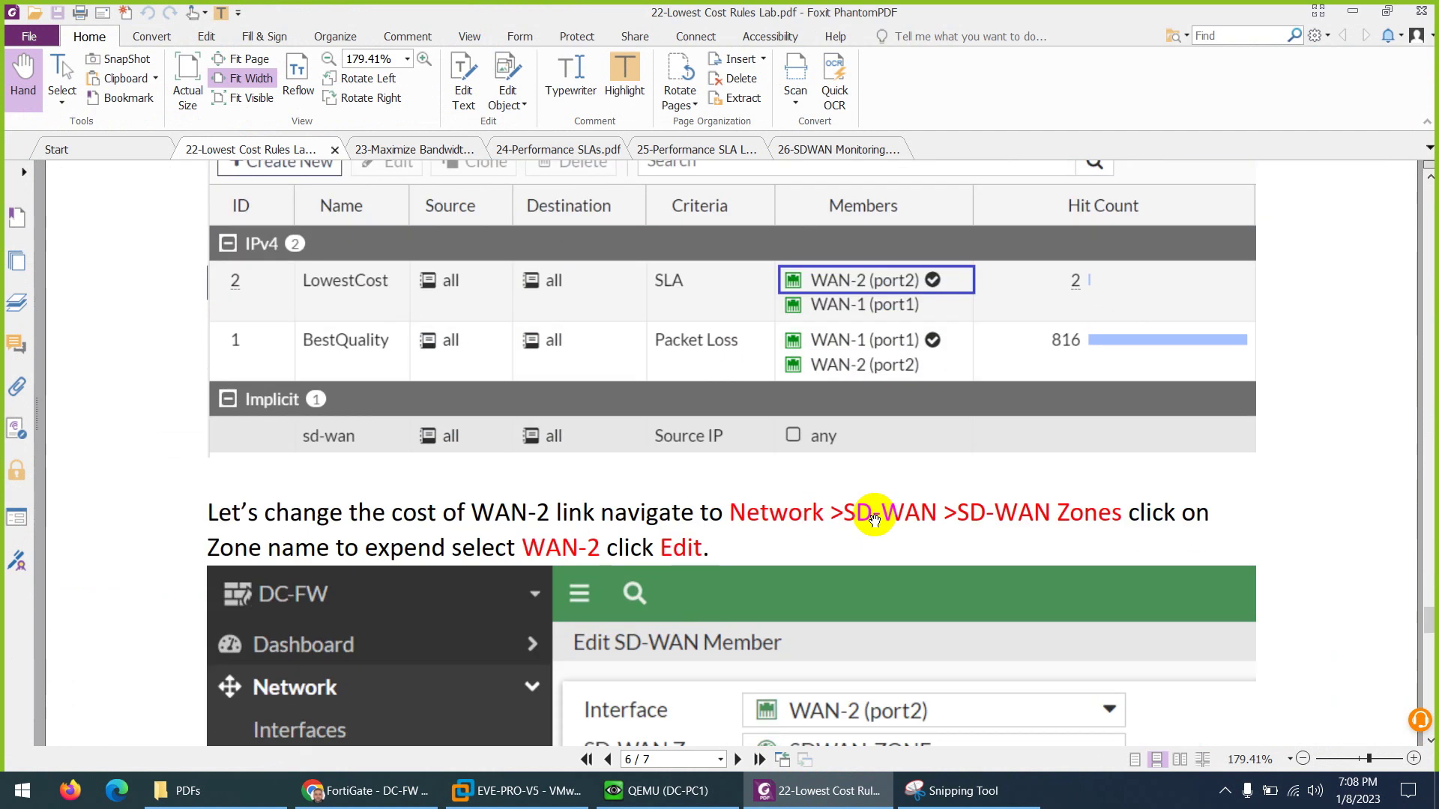
pyautogui.scroll(-3, 874, 526)
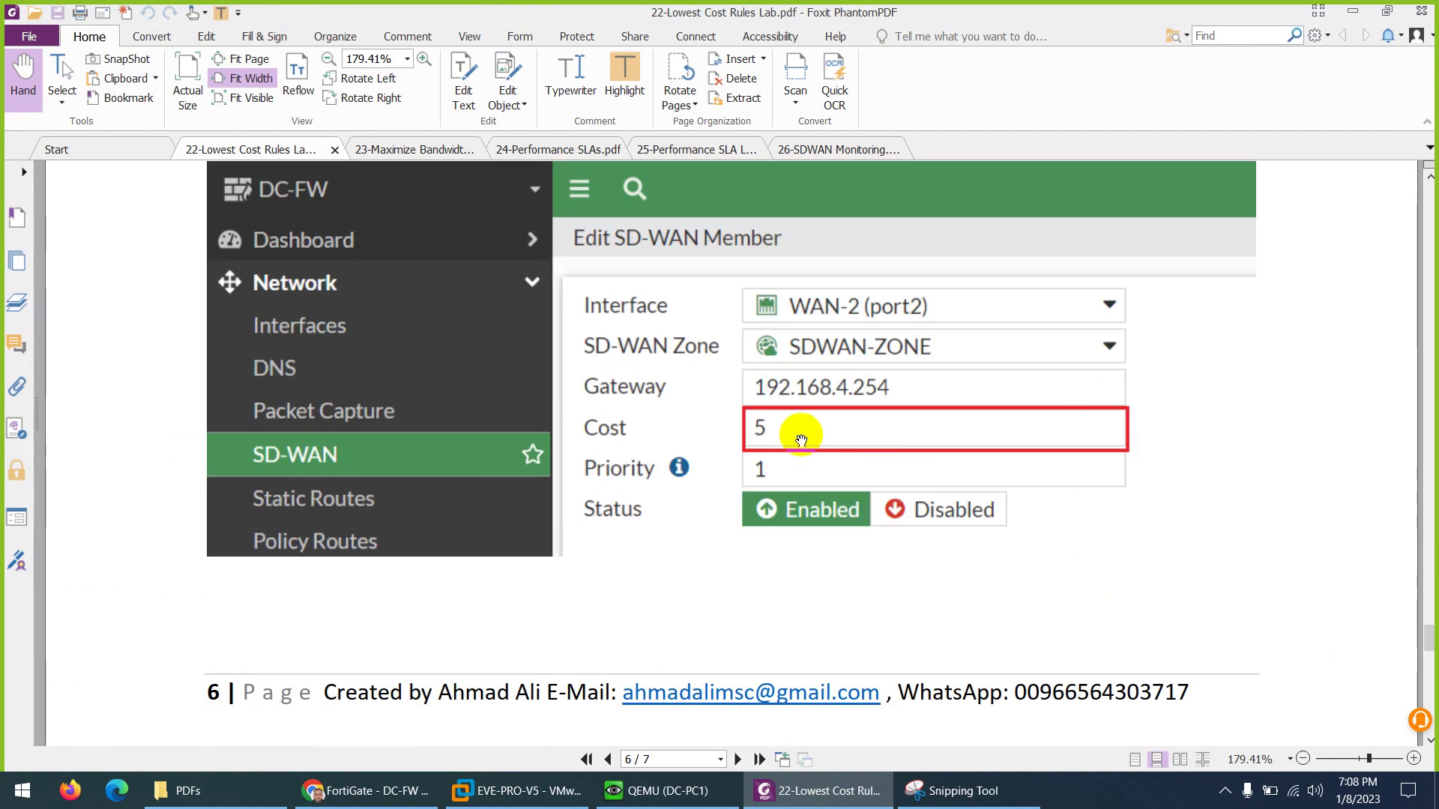
pyautogui.scroll(-10, 805, 447)
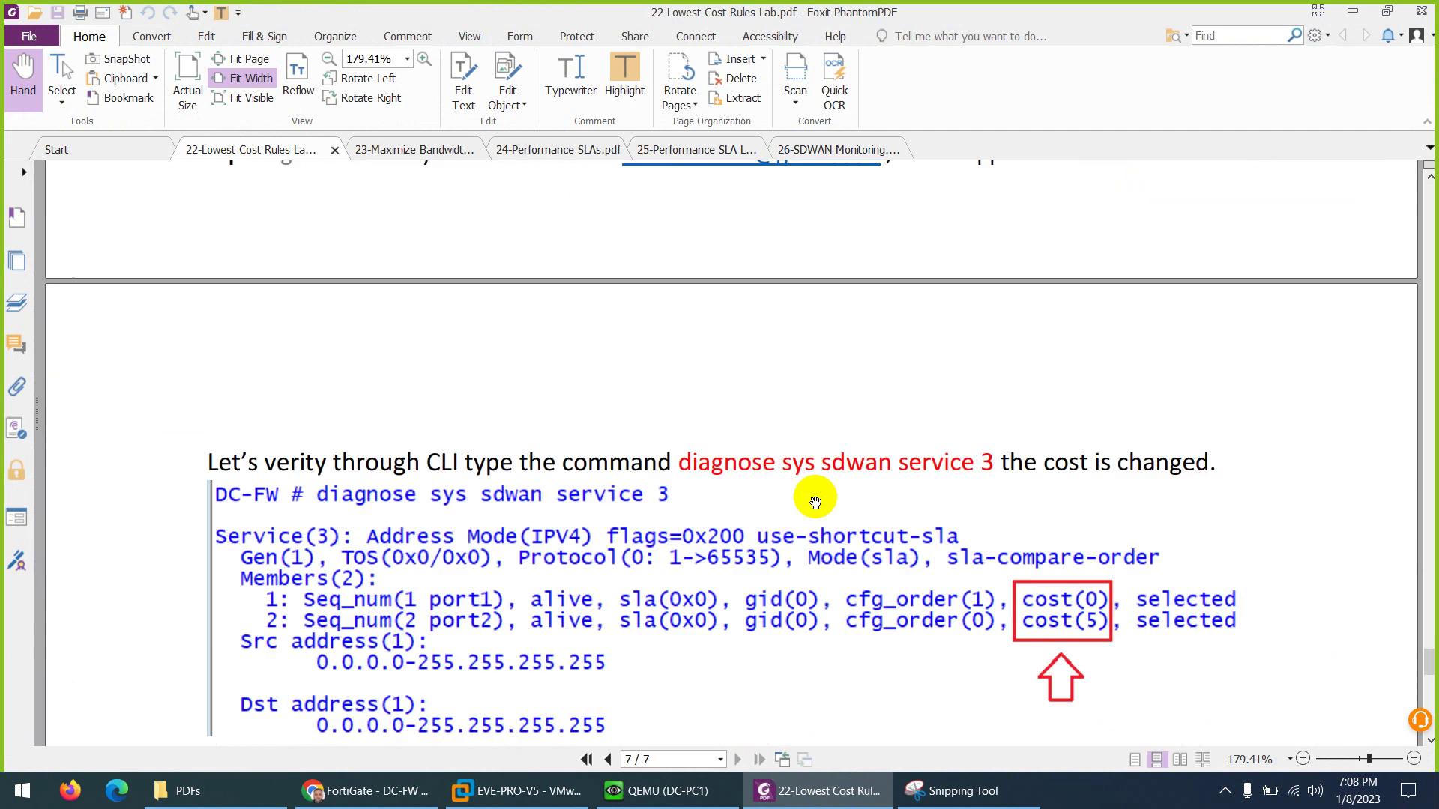
pyautogui.scroll(-3, 817, 502)
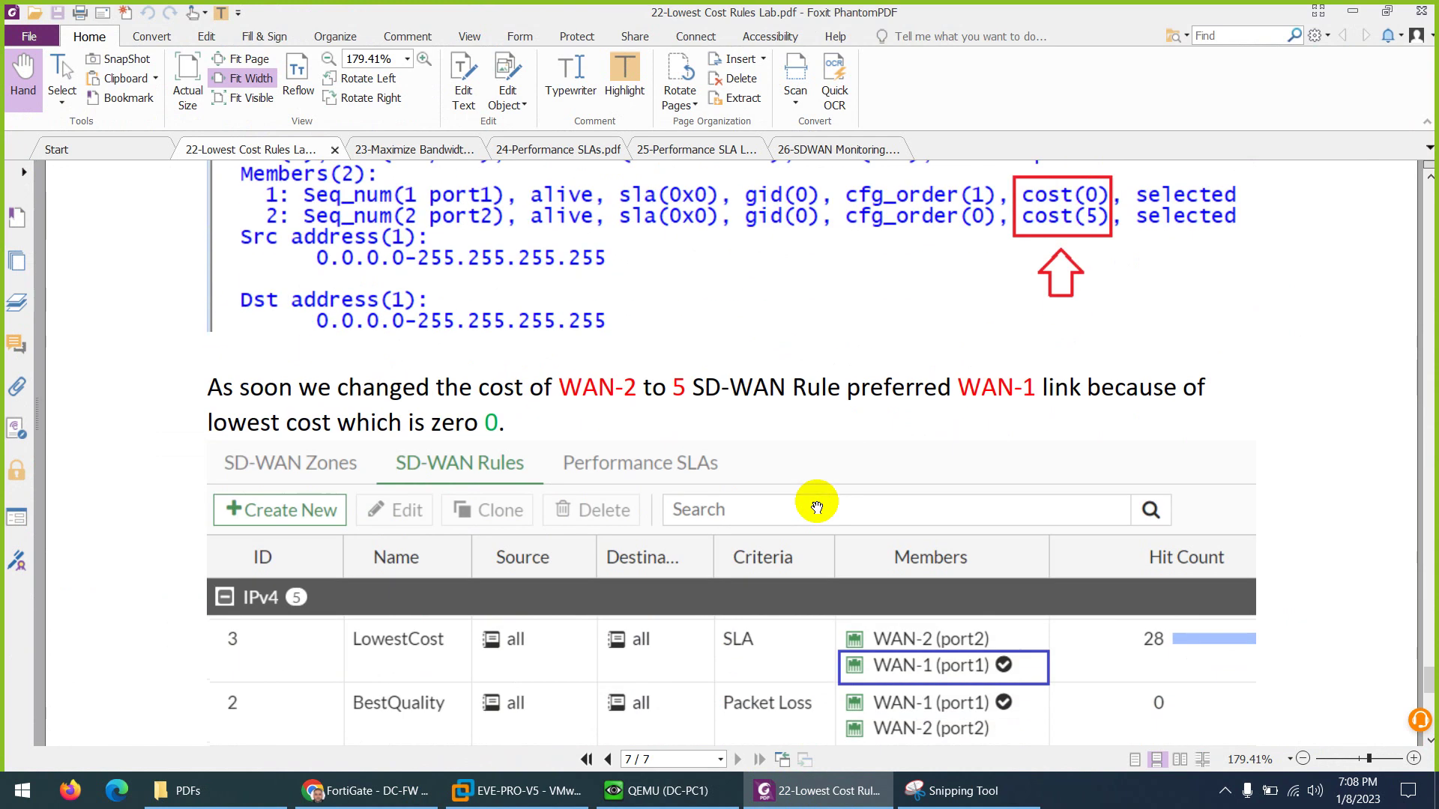
pyautogui.scroll(-3, 820, 509)
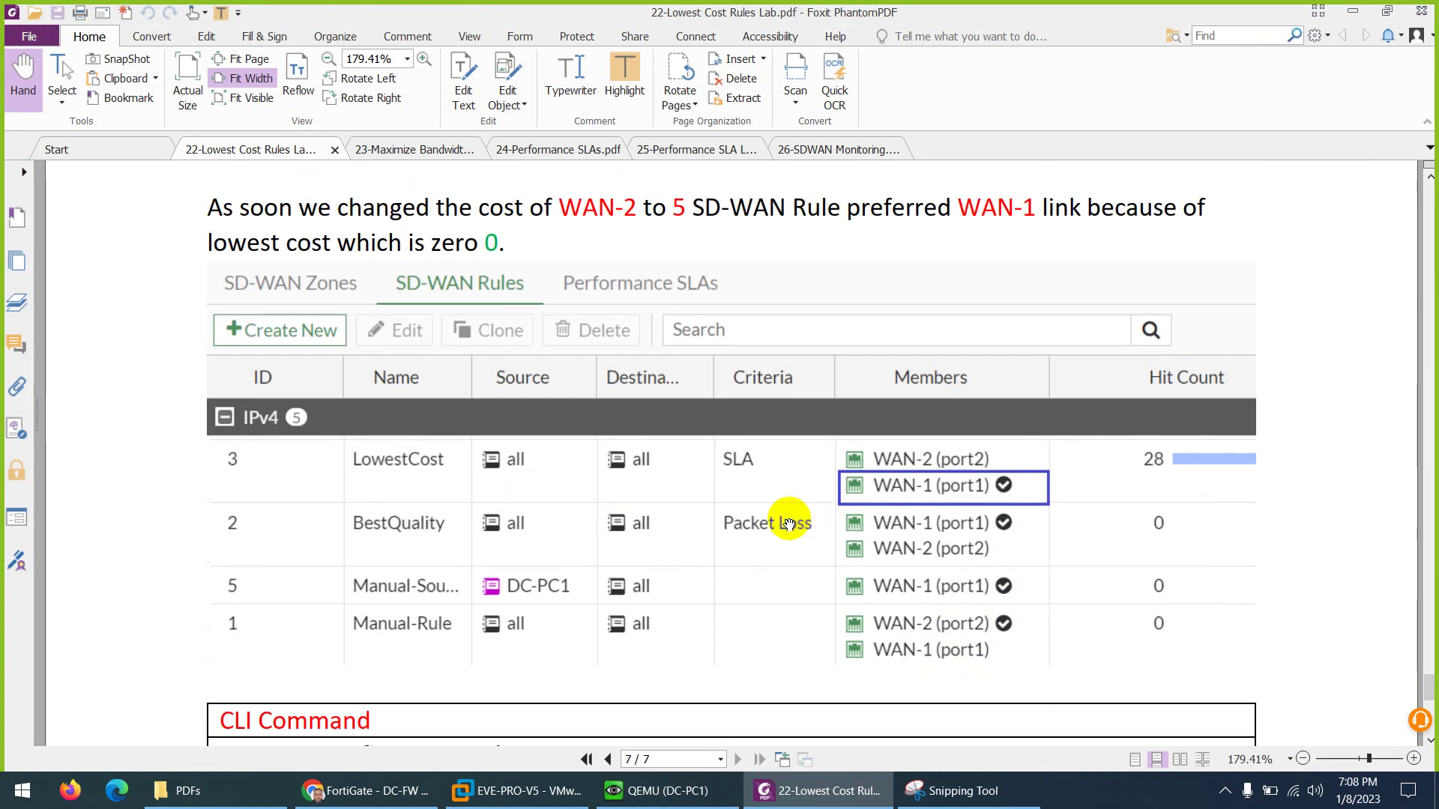
pyautogui.scroll(-1, 783, 517)
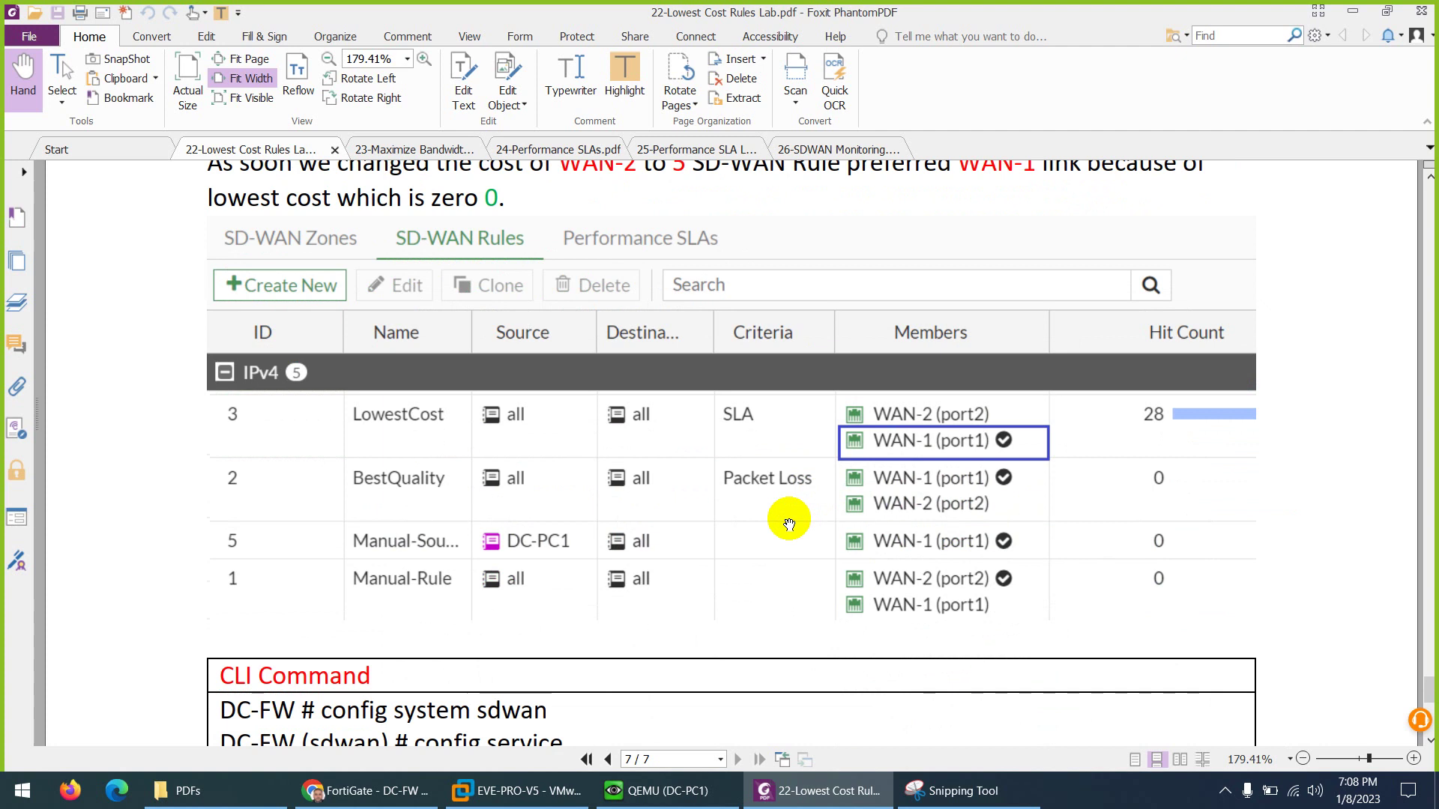
pyautogui.click(815, 787)
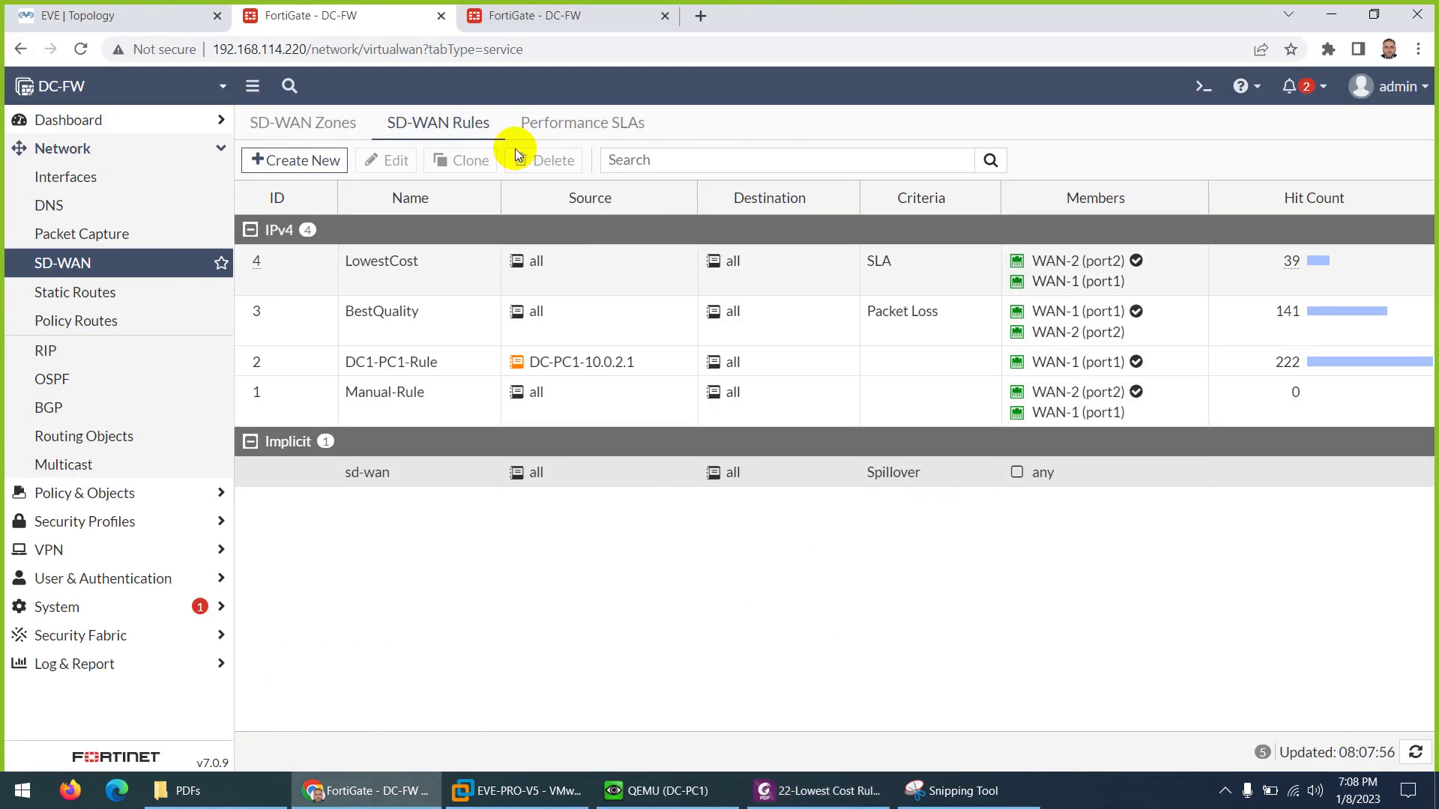
# Set the ping performance SLA's latency and jitter thresholds to 100 ms, save it, view its latency graph and return to the SD-WAN rules
pyautogui.click(537, 15)
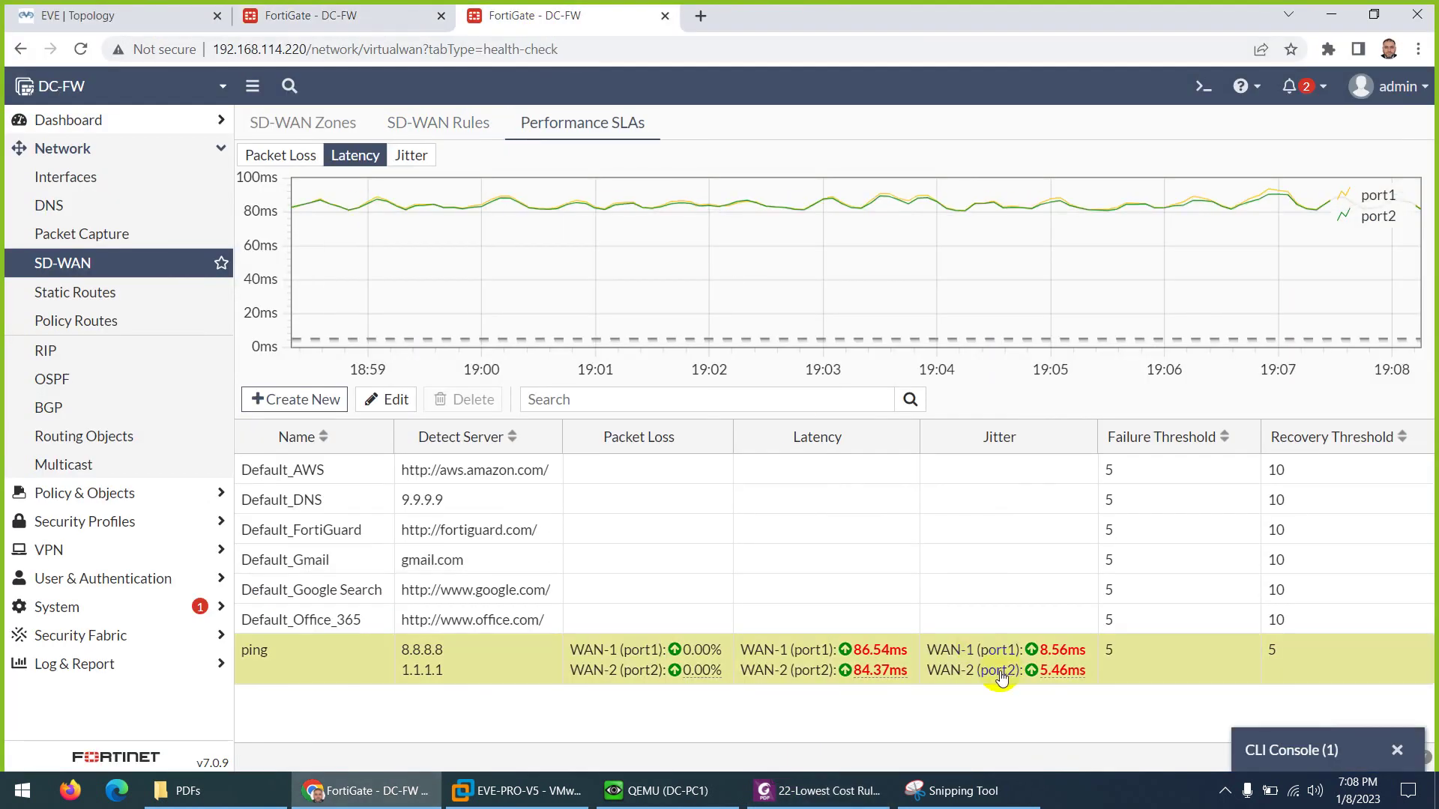
pyautogui.doubleClick(708, 649)
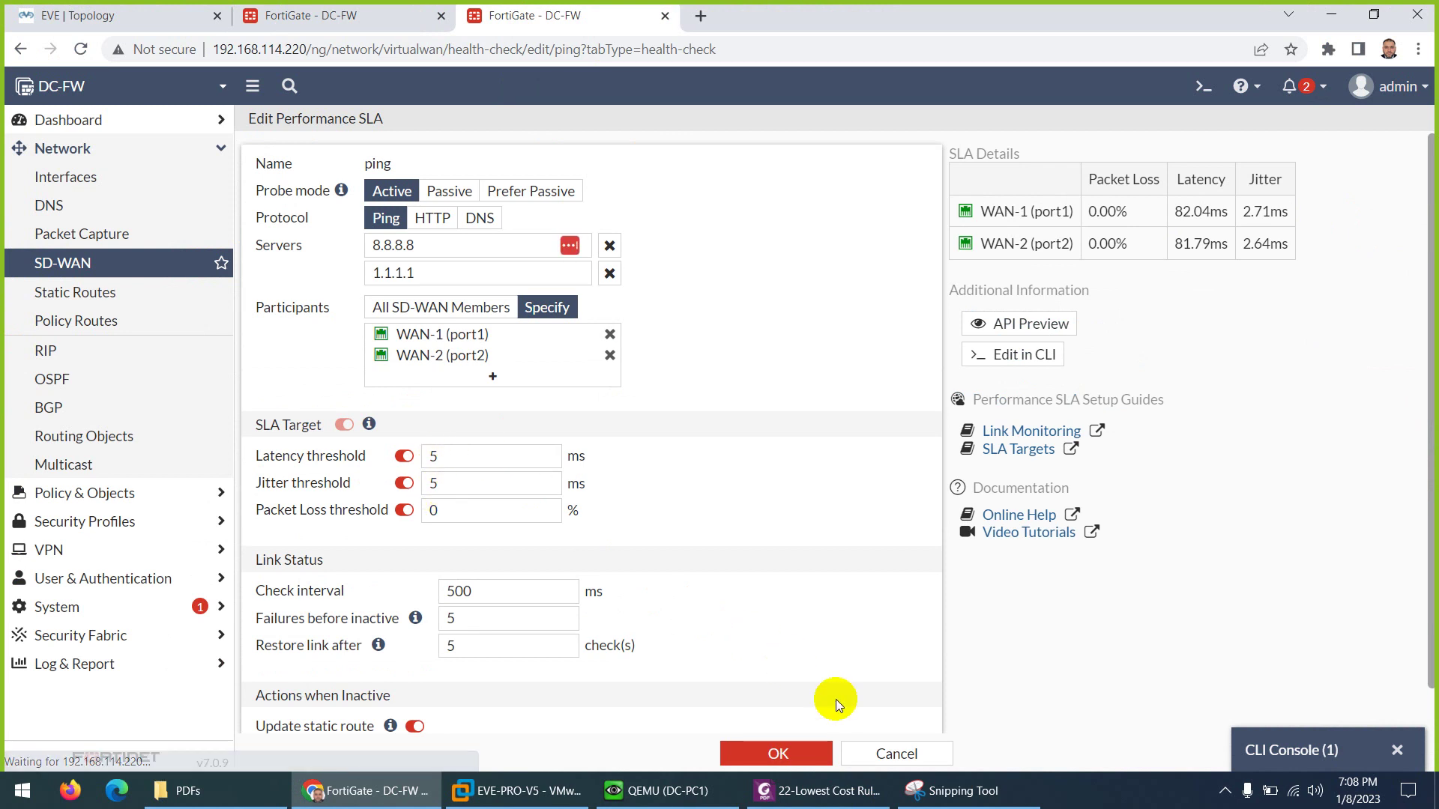
pyautogui.doubleClick(432, 457)
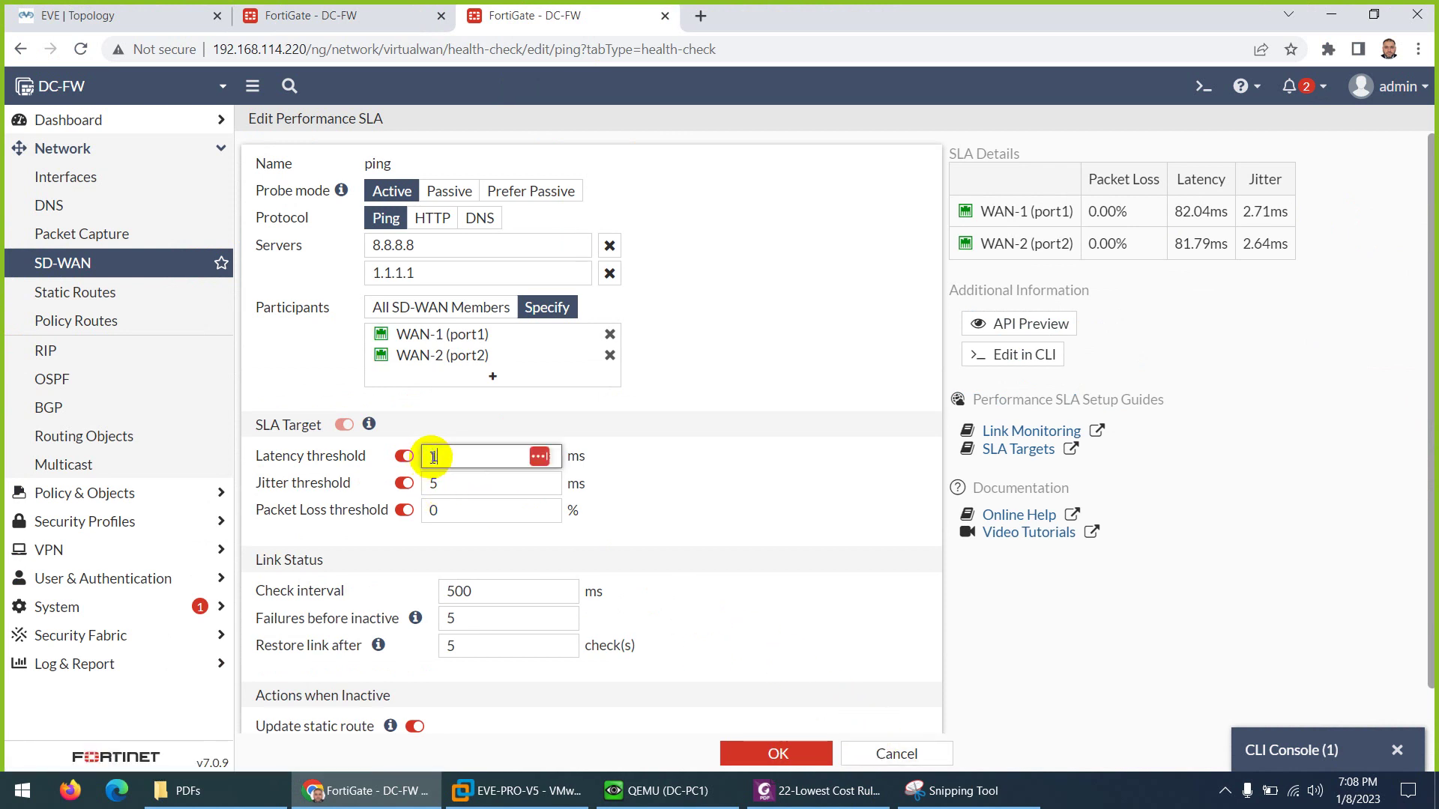
pyautogui.write('100')
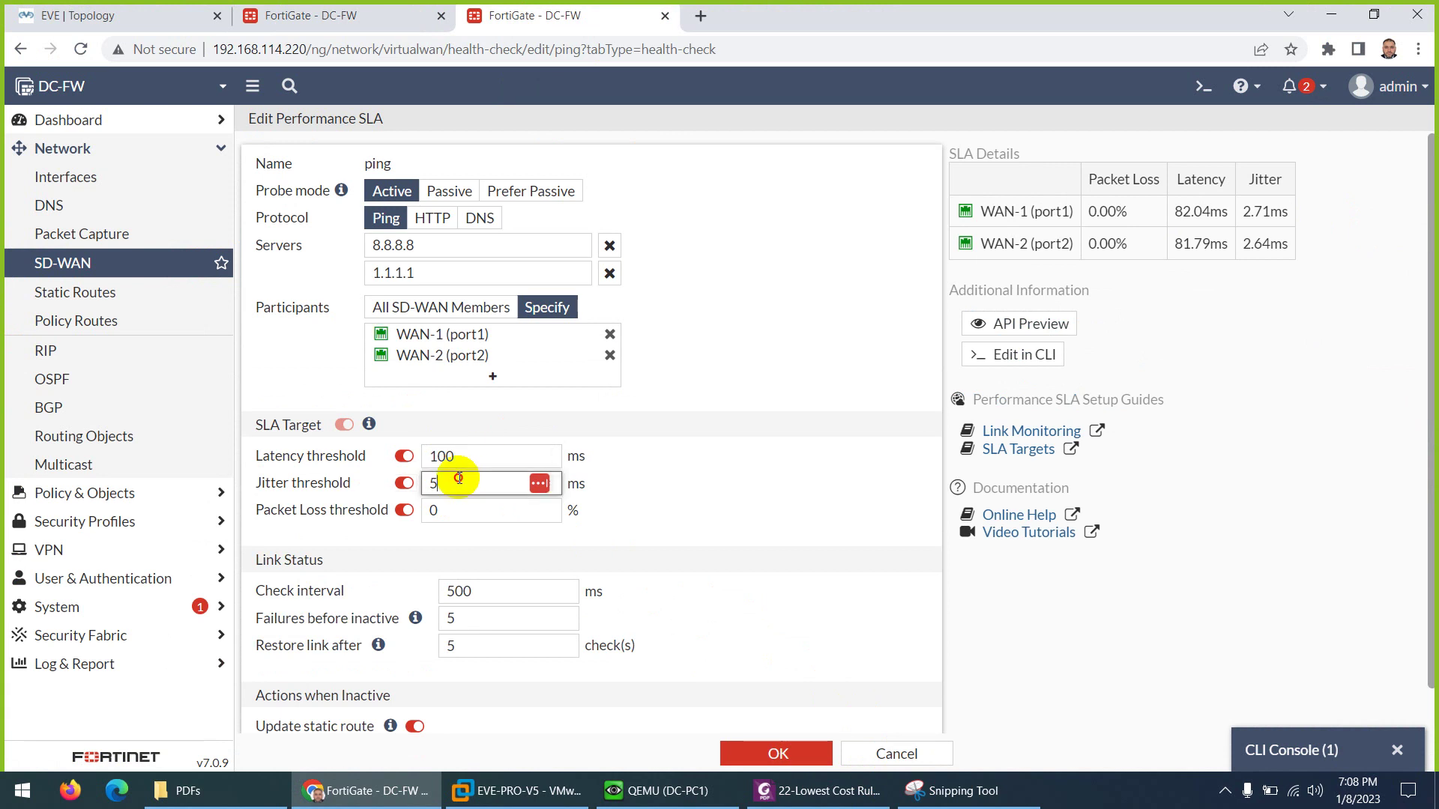
pyautogui.doubleClick(432, 483)
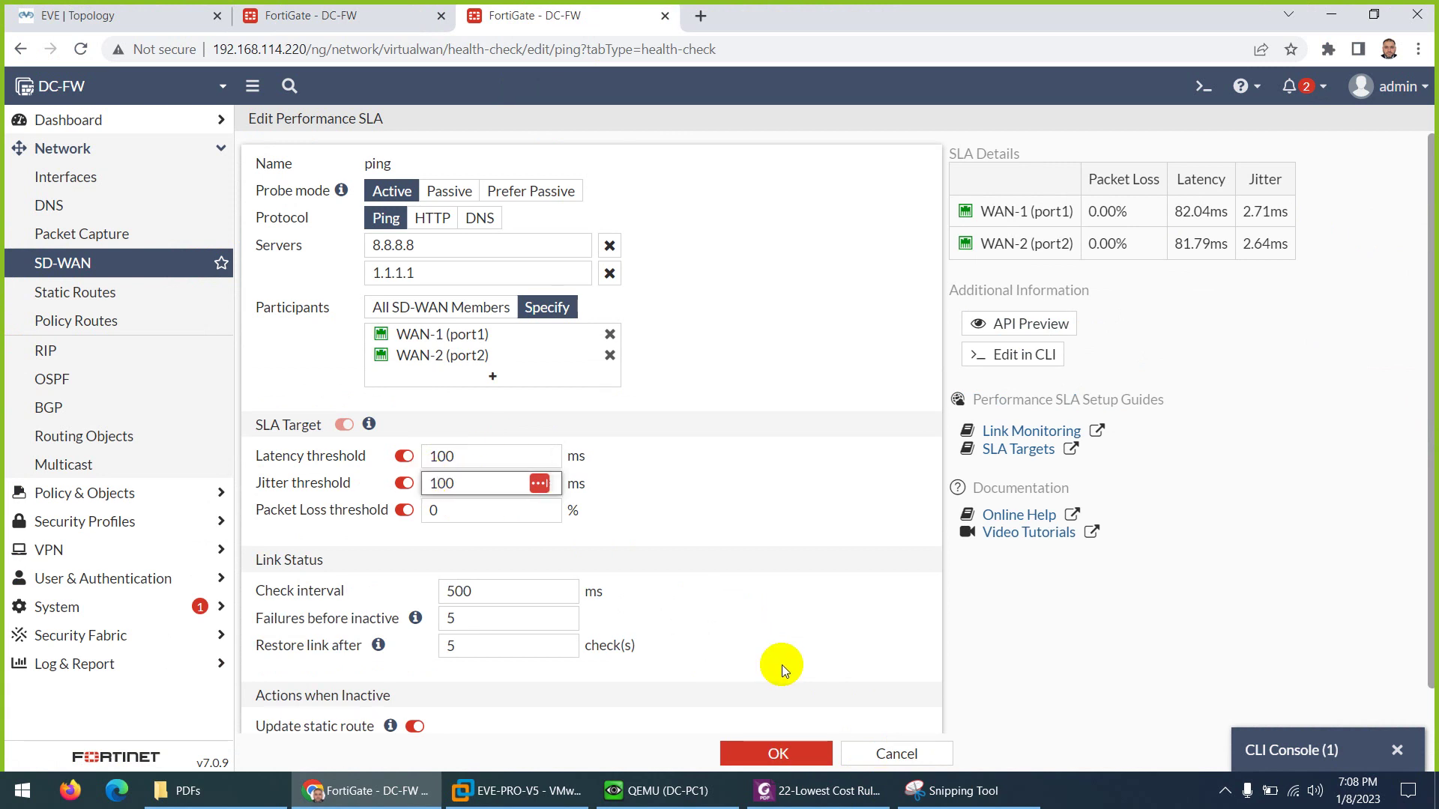
pyautogui.click(776, 753)
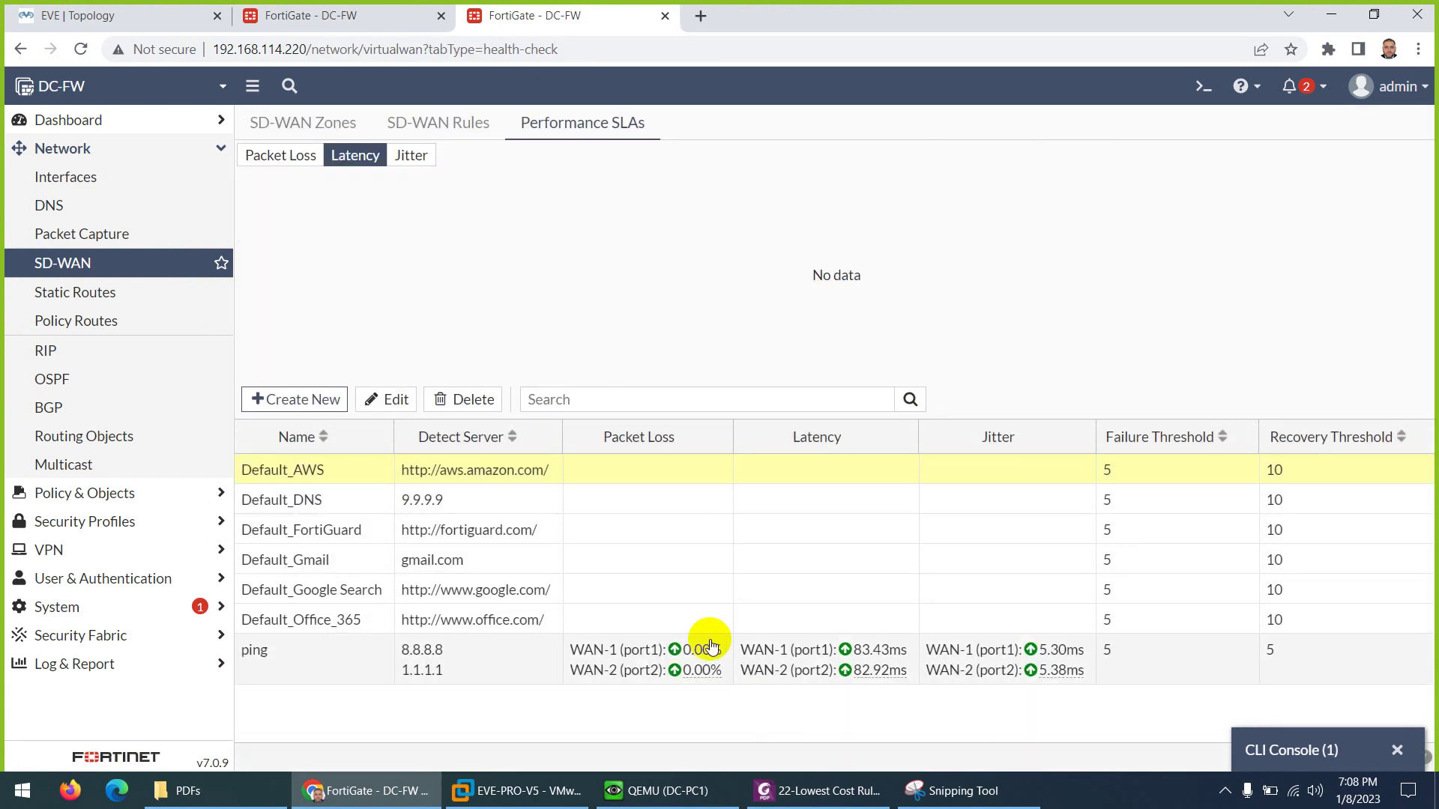
pyautogui.click(712, 651)
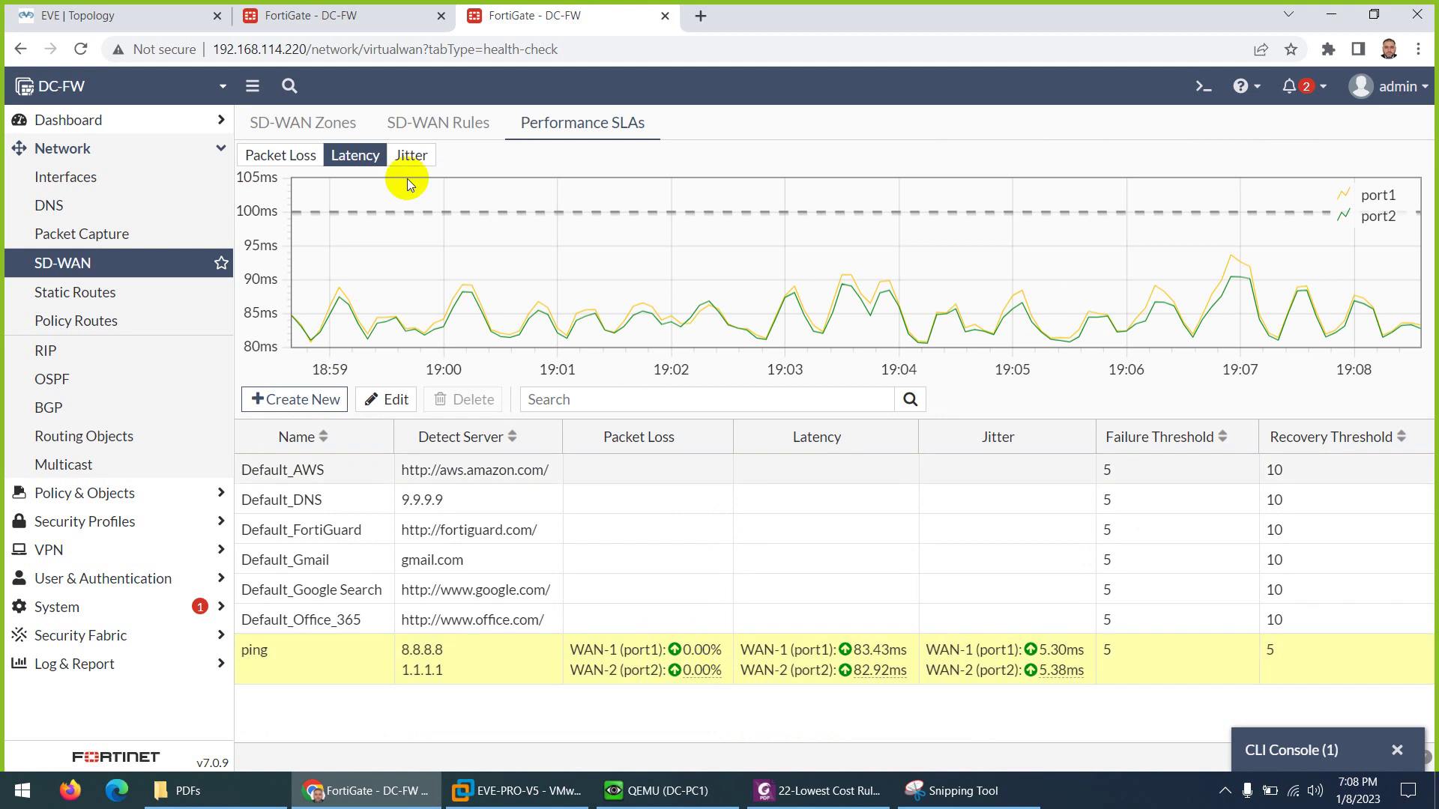
pyautogui.click(378, 15)
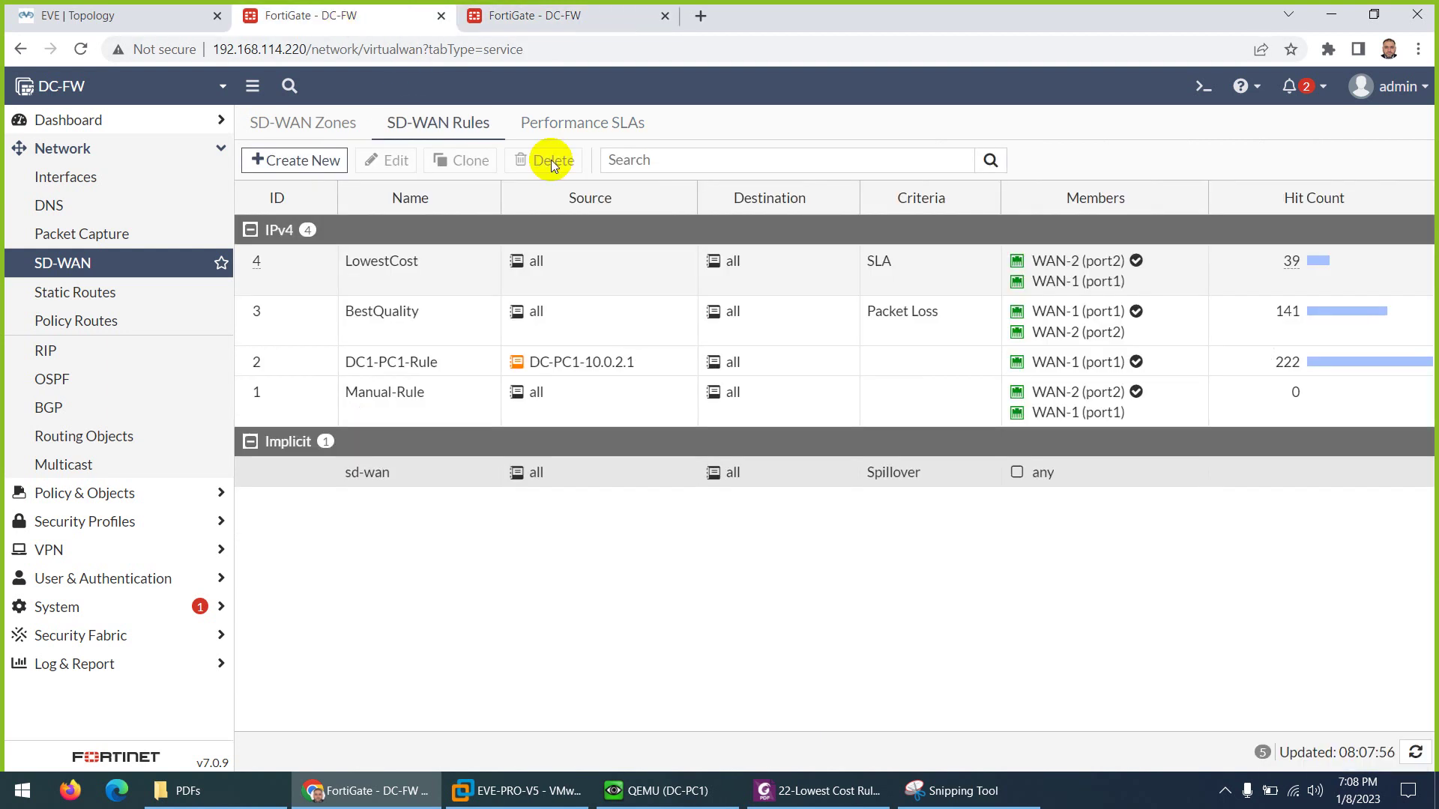
# Reload the SD-WAN rules list, snip the LowestCost rule's criteria and members with Snipping Tool, and highlight WAN-2 (port2) in the capture
pyautogui.click(574, 123)
pyautogui.click(448, 120)
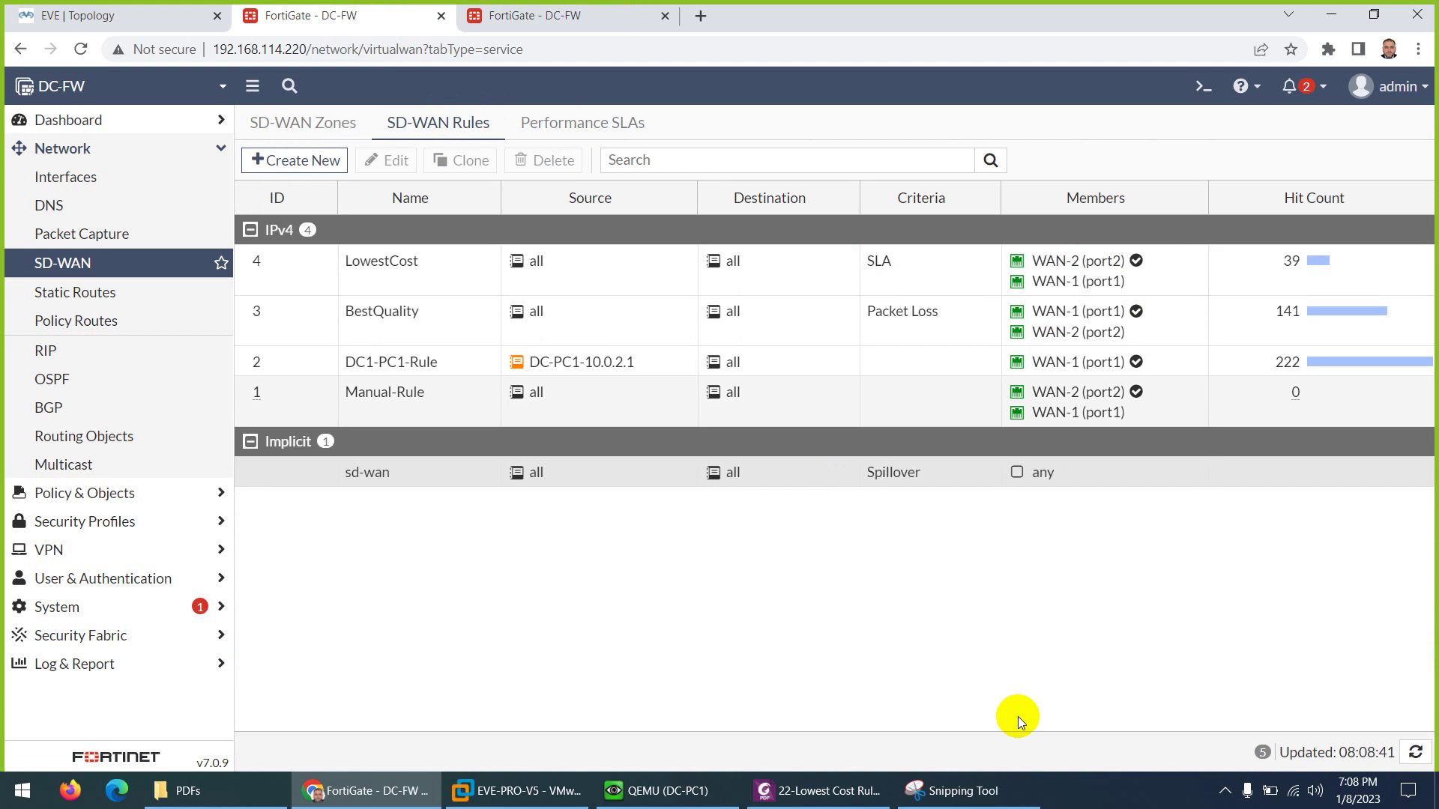
pyautogui.click(964, 791)
pyautogui.click(619, 363)
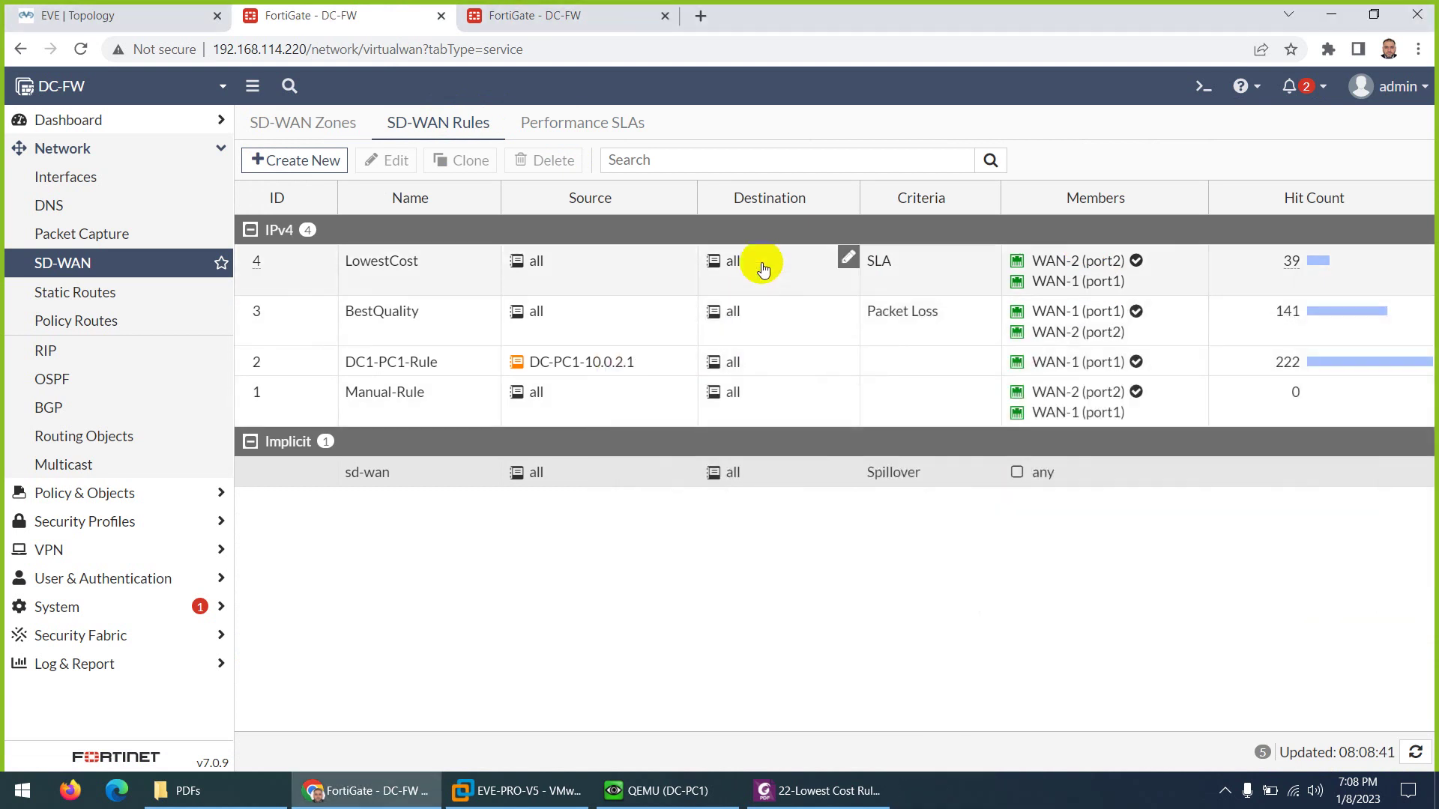
pyautogui.moveTo(709, 183); pyautogui.dragTo(1214, 302)
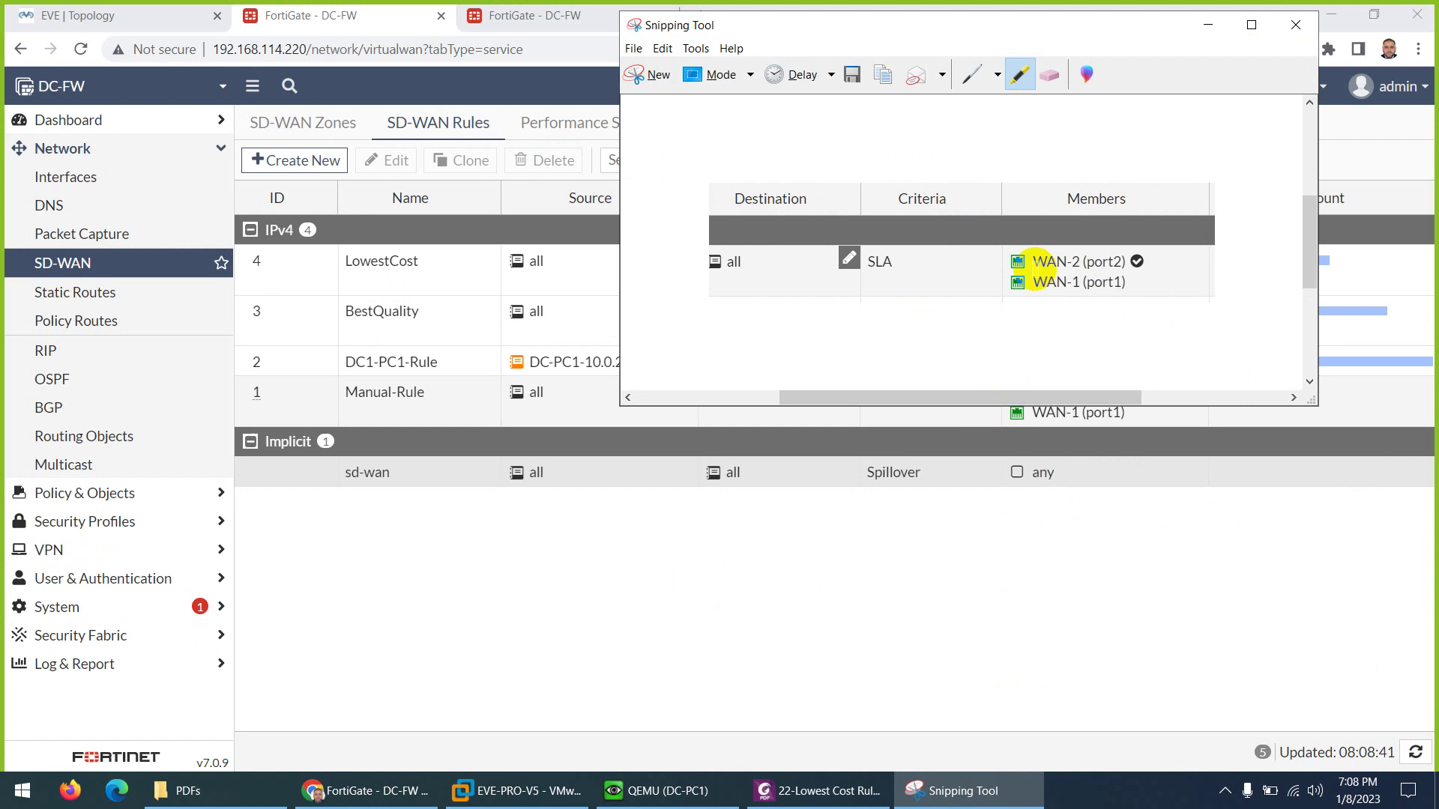
pyautogui.moveTo(1033, 263); pyautogui.dragTo(1144, 263)
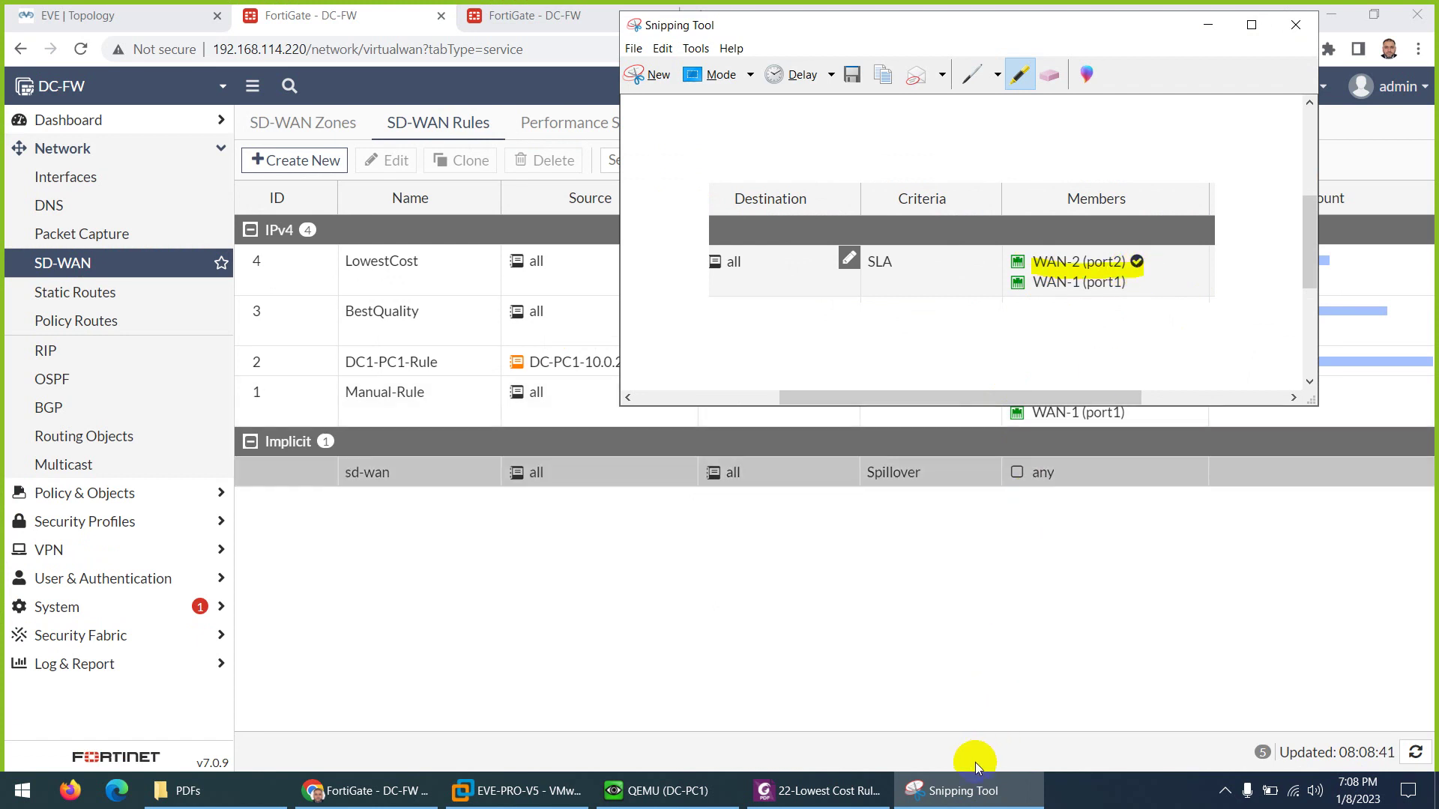
pyautogui.click(948, 791)
# View the ping performance SLA's latency graph and return to the LowestCost rule's members
pyautogui.click(538, 15)
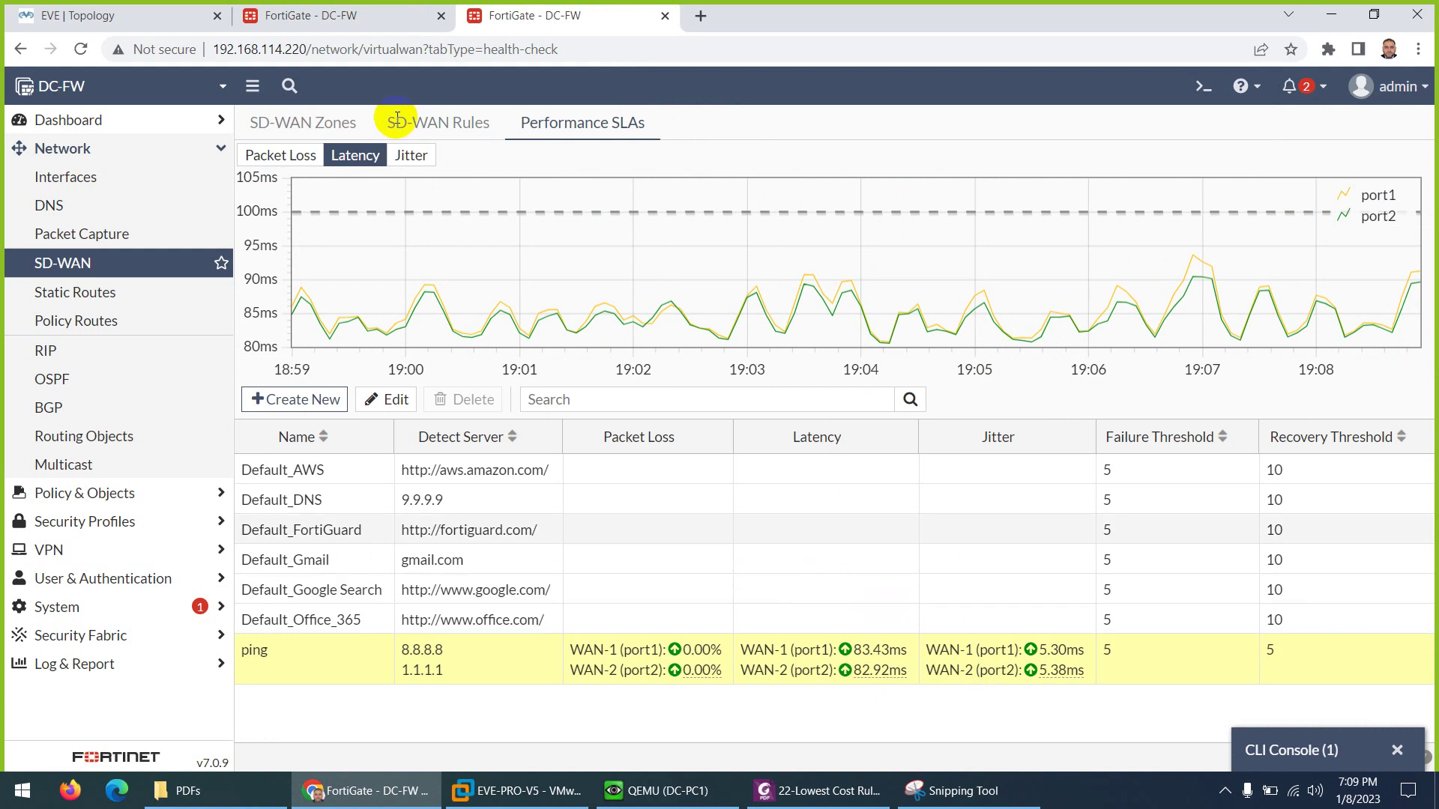
pyautogui.click(338, 15)
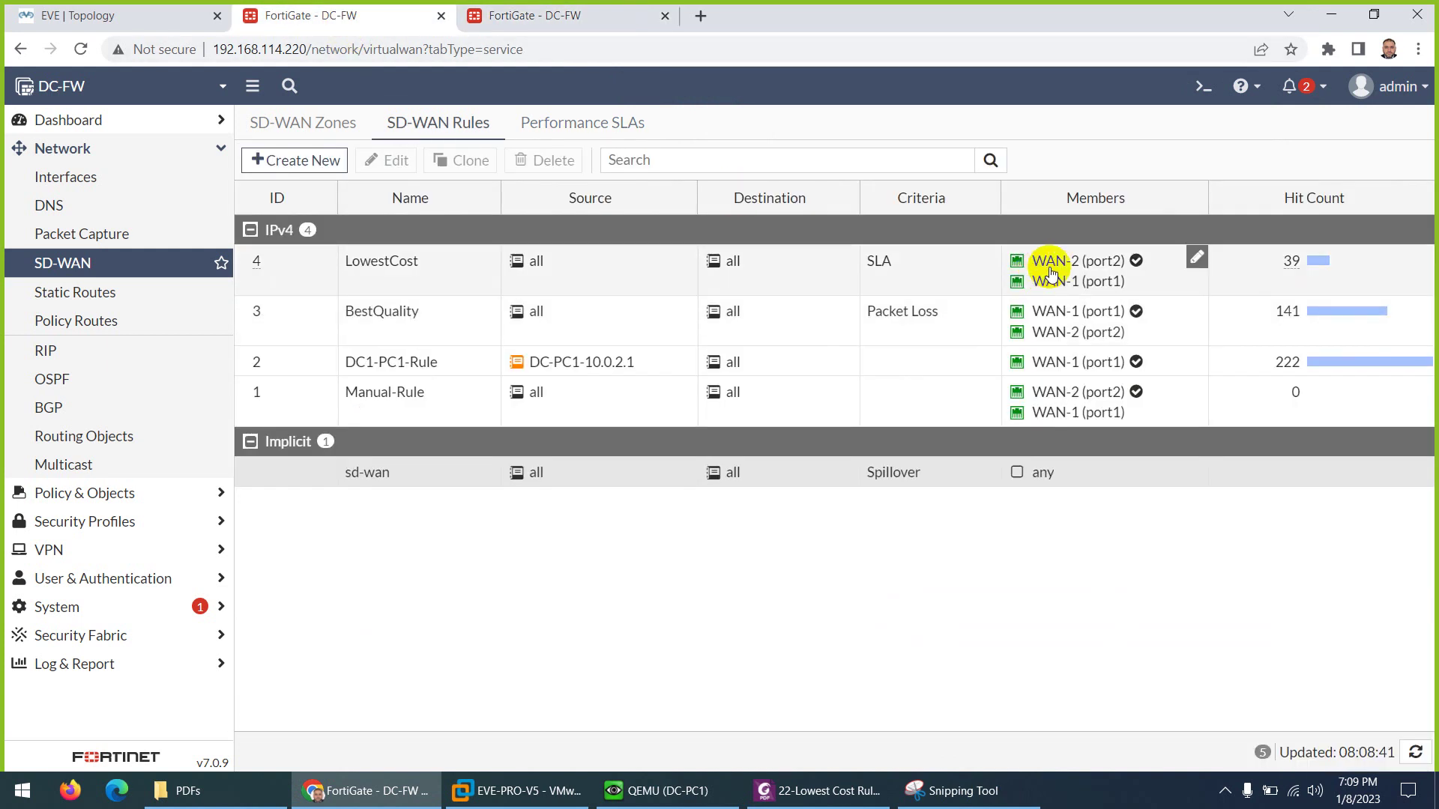
pyautogui.moveTo(1049, 259)
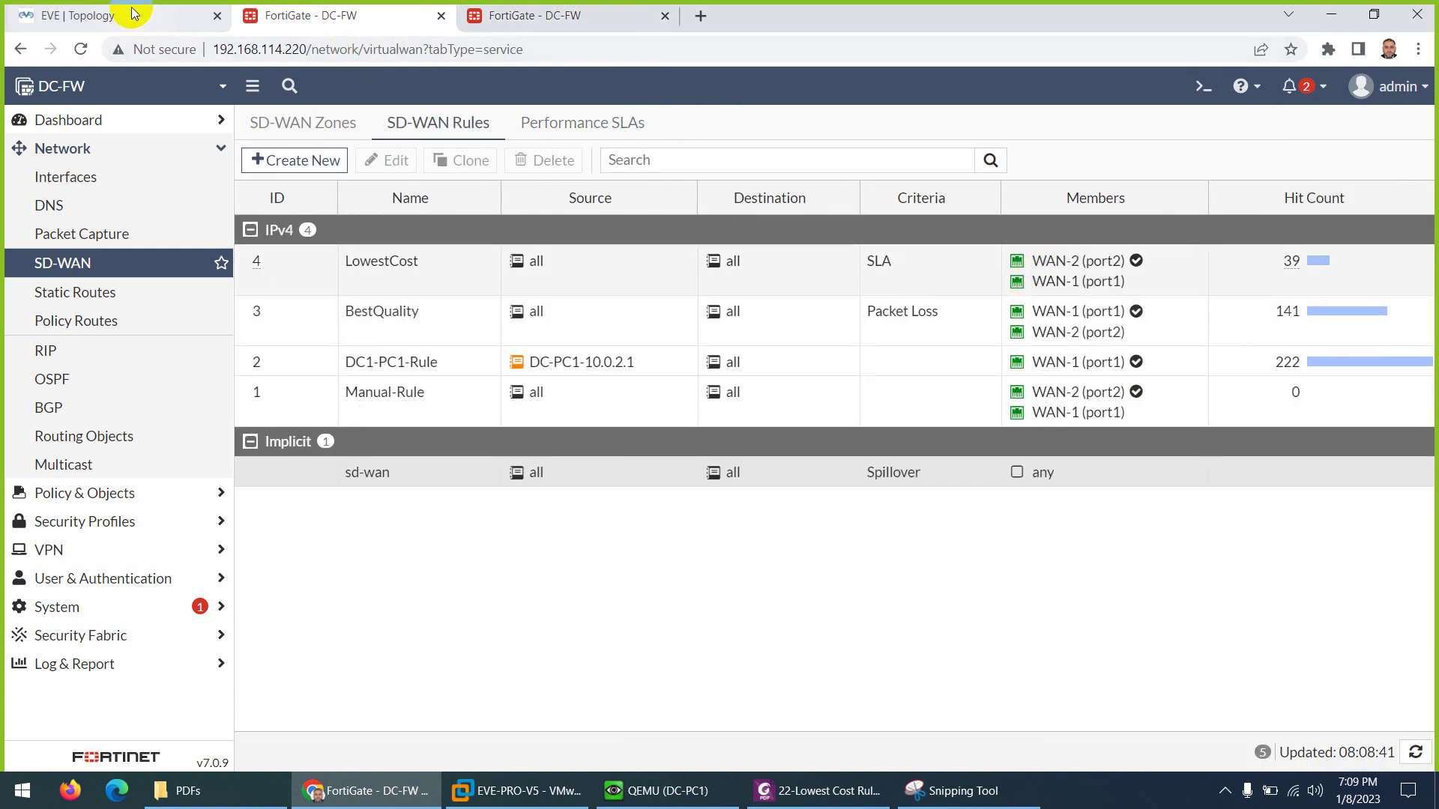
# In the EVE topology, set the DC-FW to WAN link quality on port2 to 400 ms delay, 400 ms jitter and 50% loss, and apply it
pyautogui.click(106, 16)
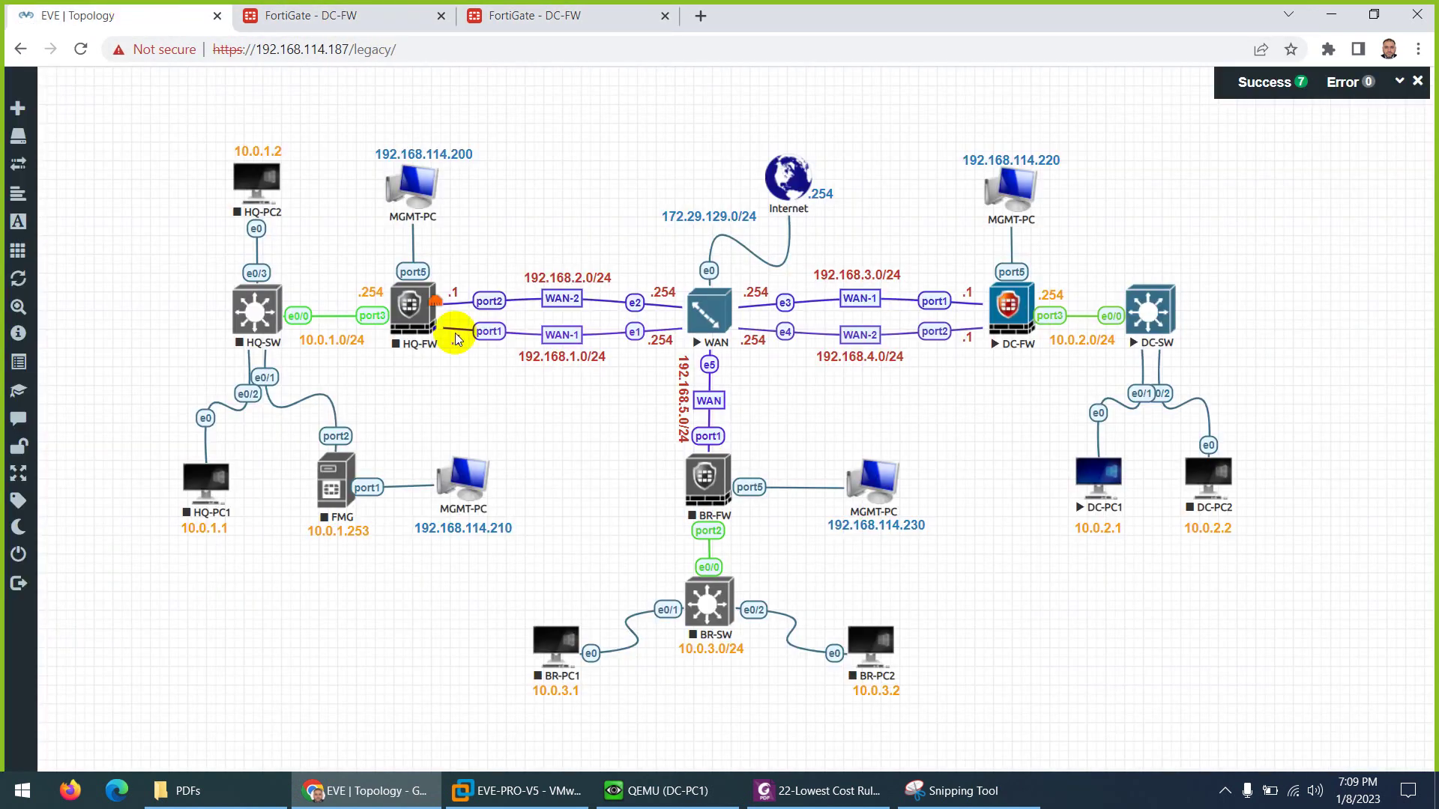
pyautogui.rightClick(854, 336)
pyautogui.click(536, 585)
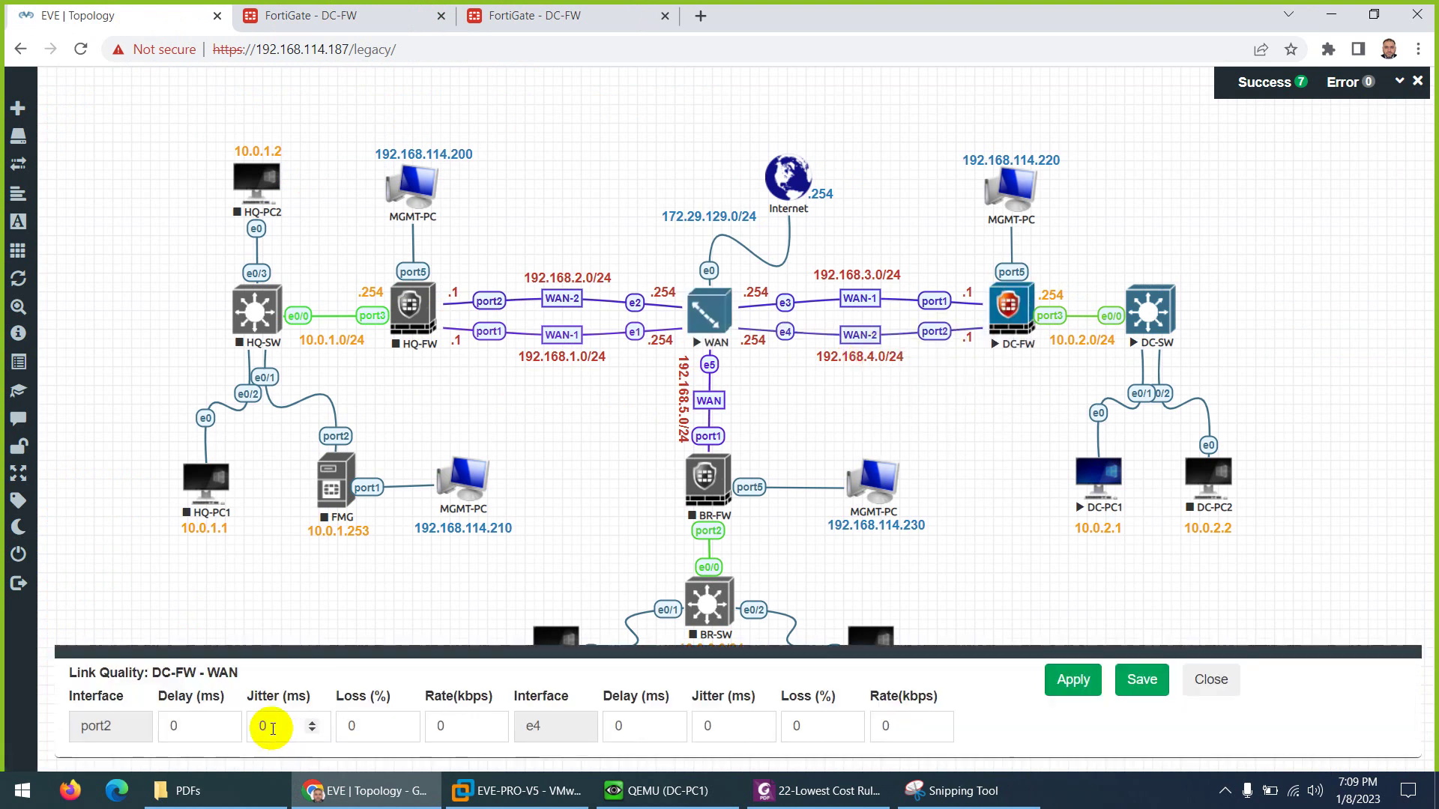
pyautogui.doubleClick(165, 726)
pyautogui.write('4')
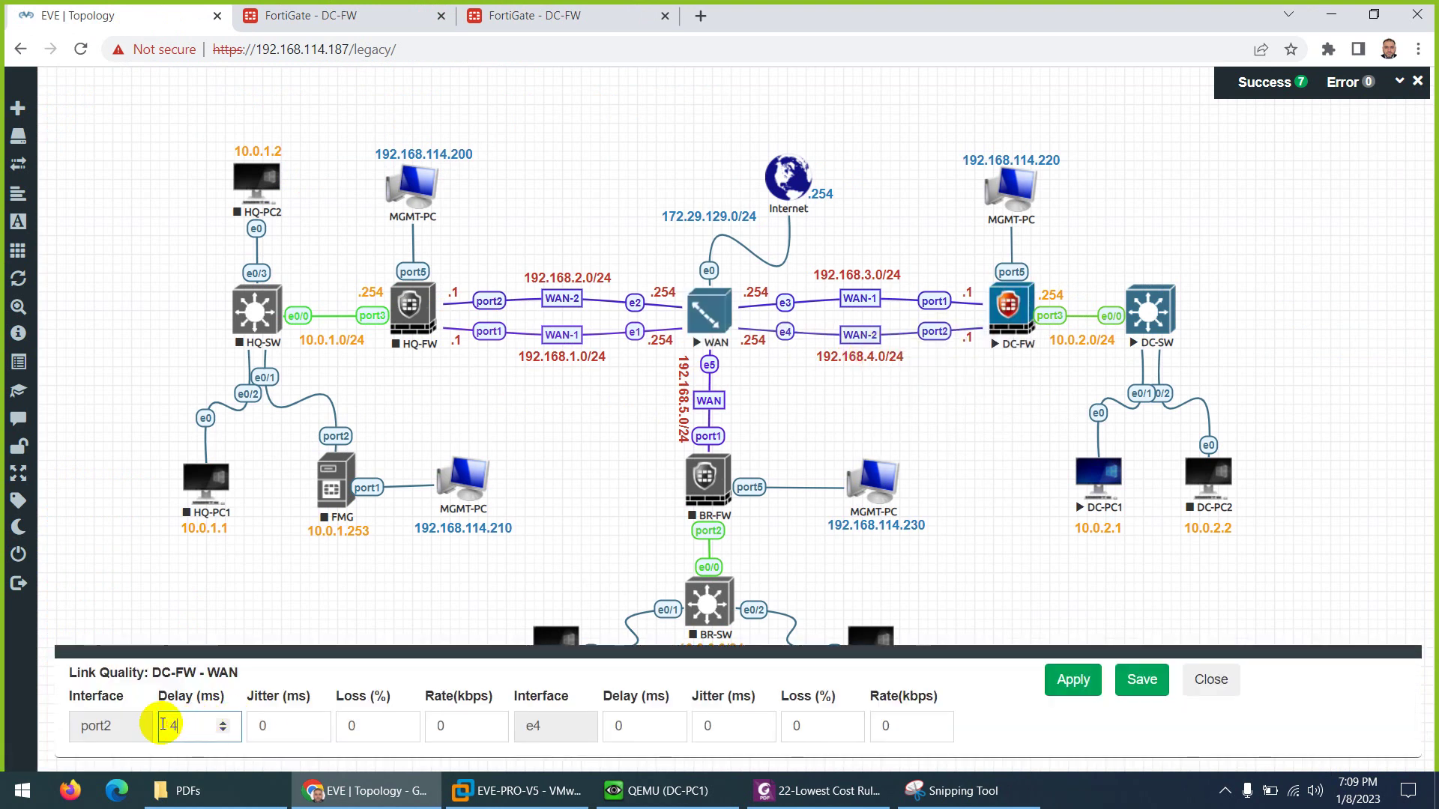
pyautogui.write('00')
pyautogui.press('Tab')
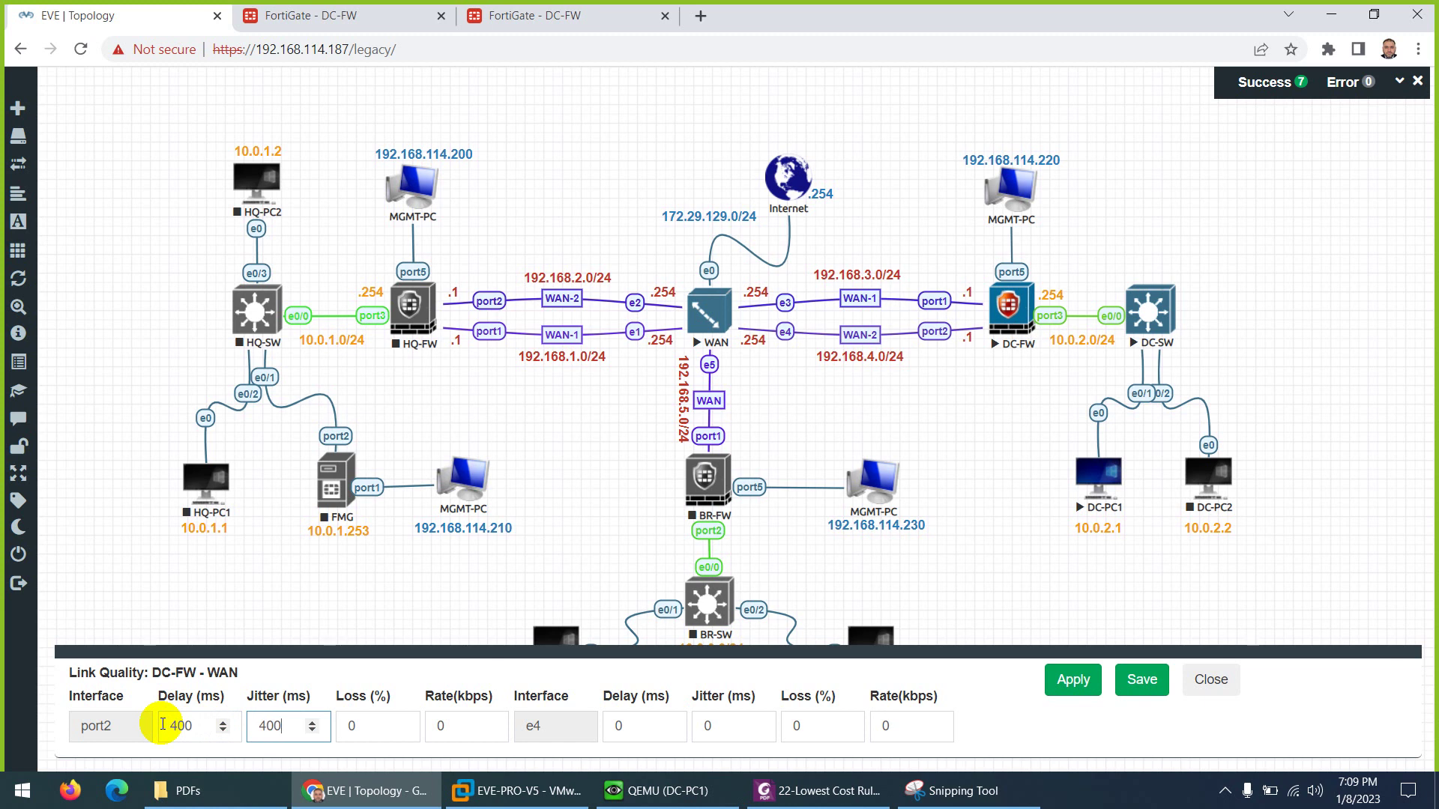
pyautogui.write('400')
pyautogui.doubleClick(336, 726)
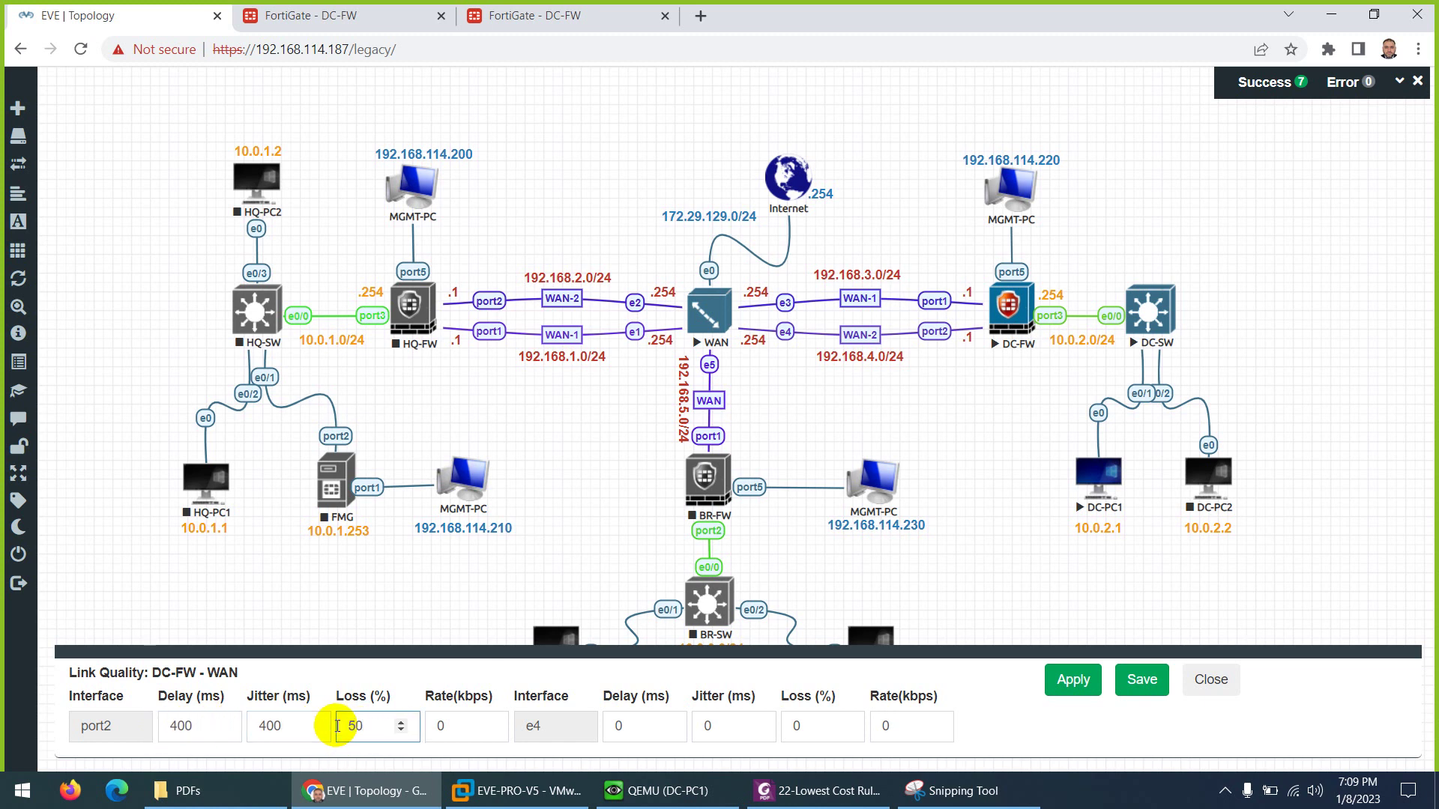
pyautogui.click(1073, 680)
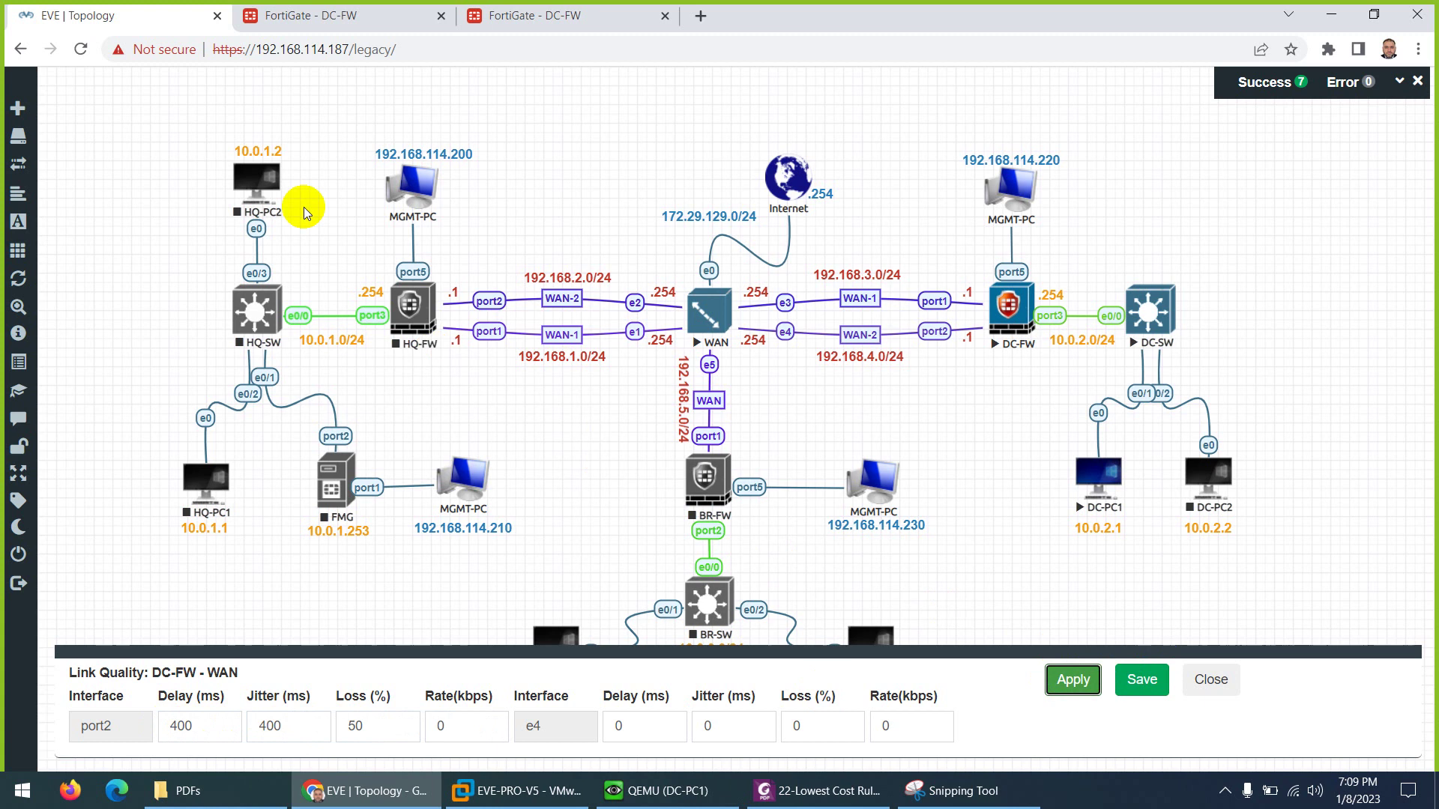
# Check WAN-2's SLA details, refresh the SD-WAN rules to see the LowestCost rule's selected member, and examine the reloaded ping performance SLA
pyautogui.click(360, 16)
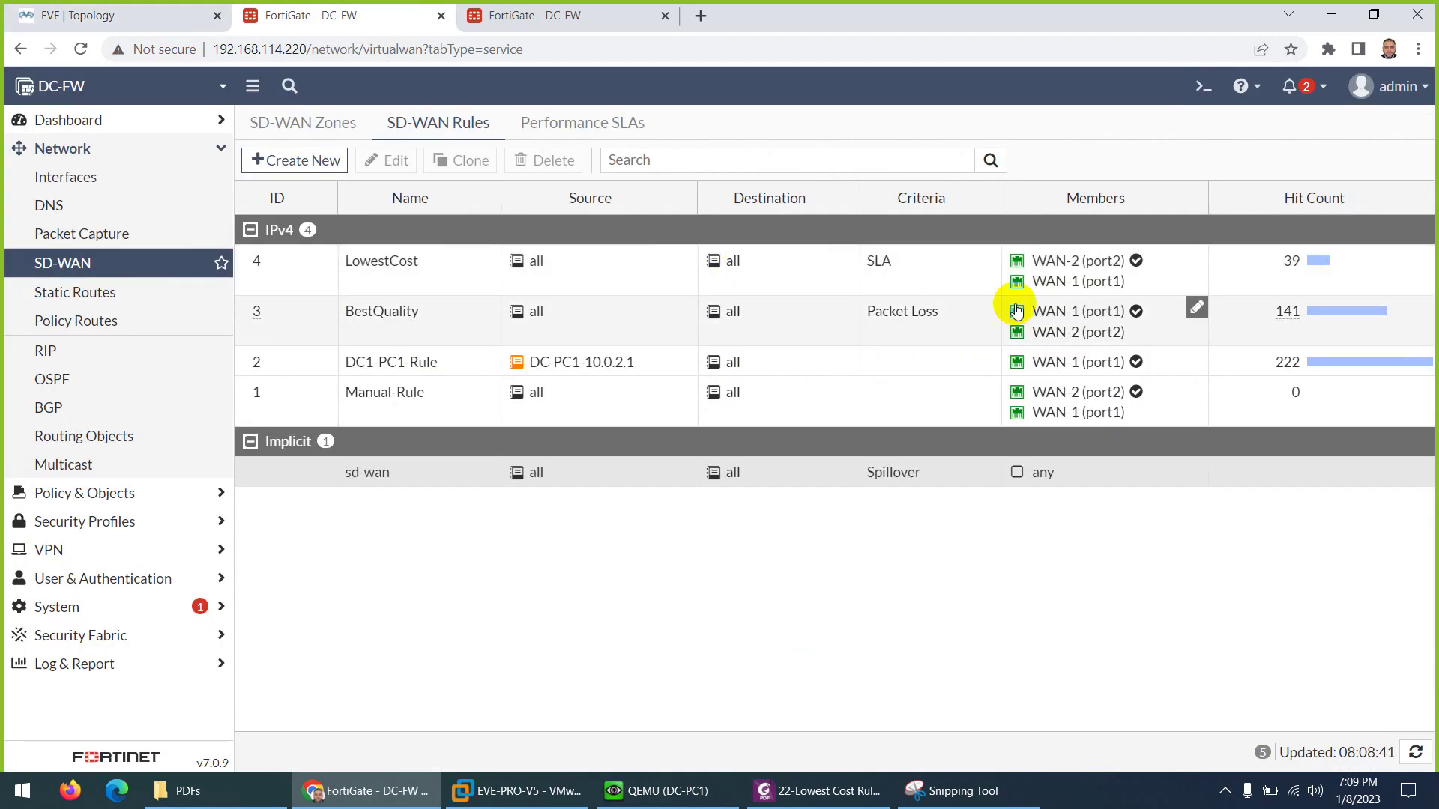
pyautogui.moveTo(1048, 260)
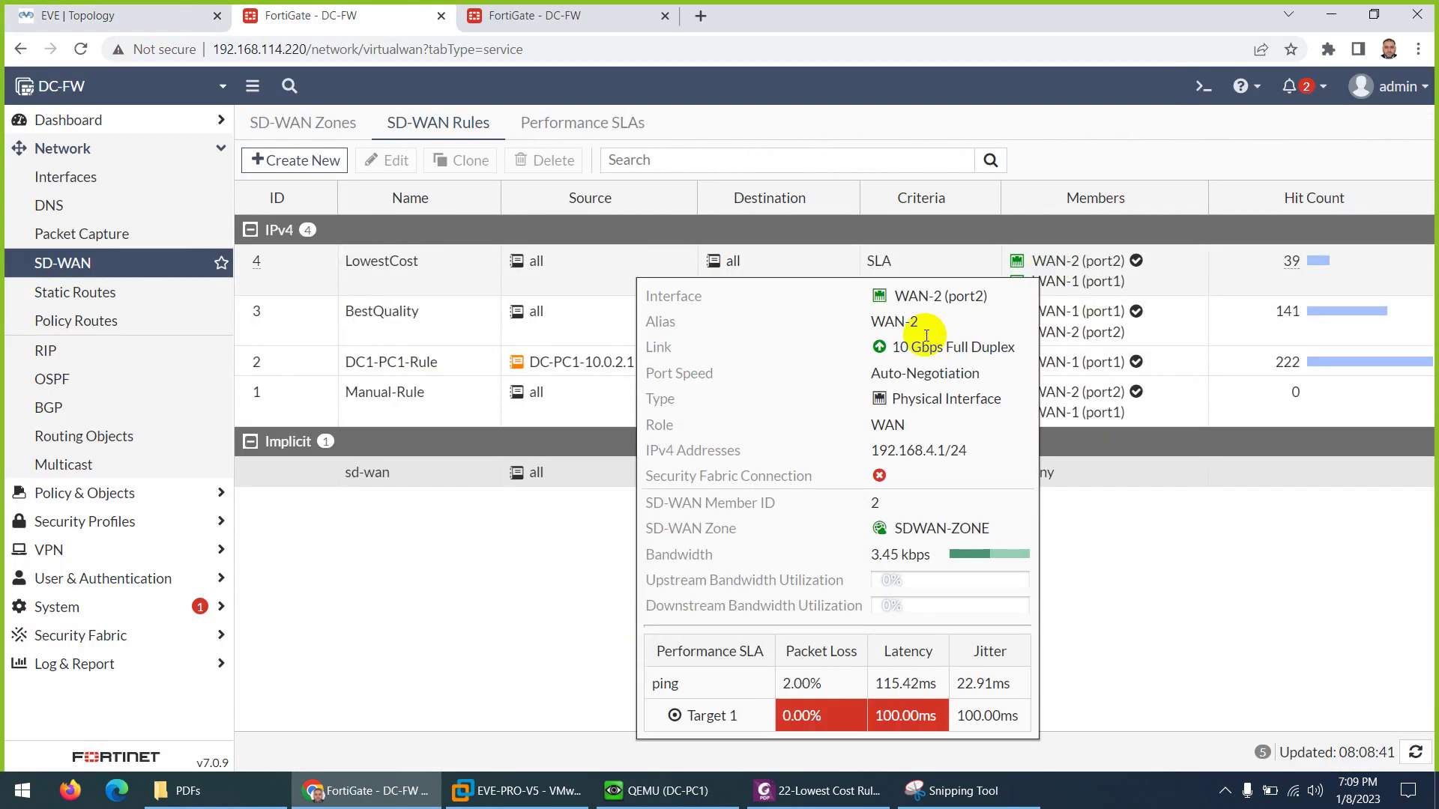
pyautogui.click(1415, 753)
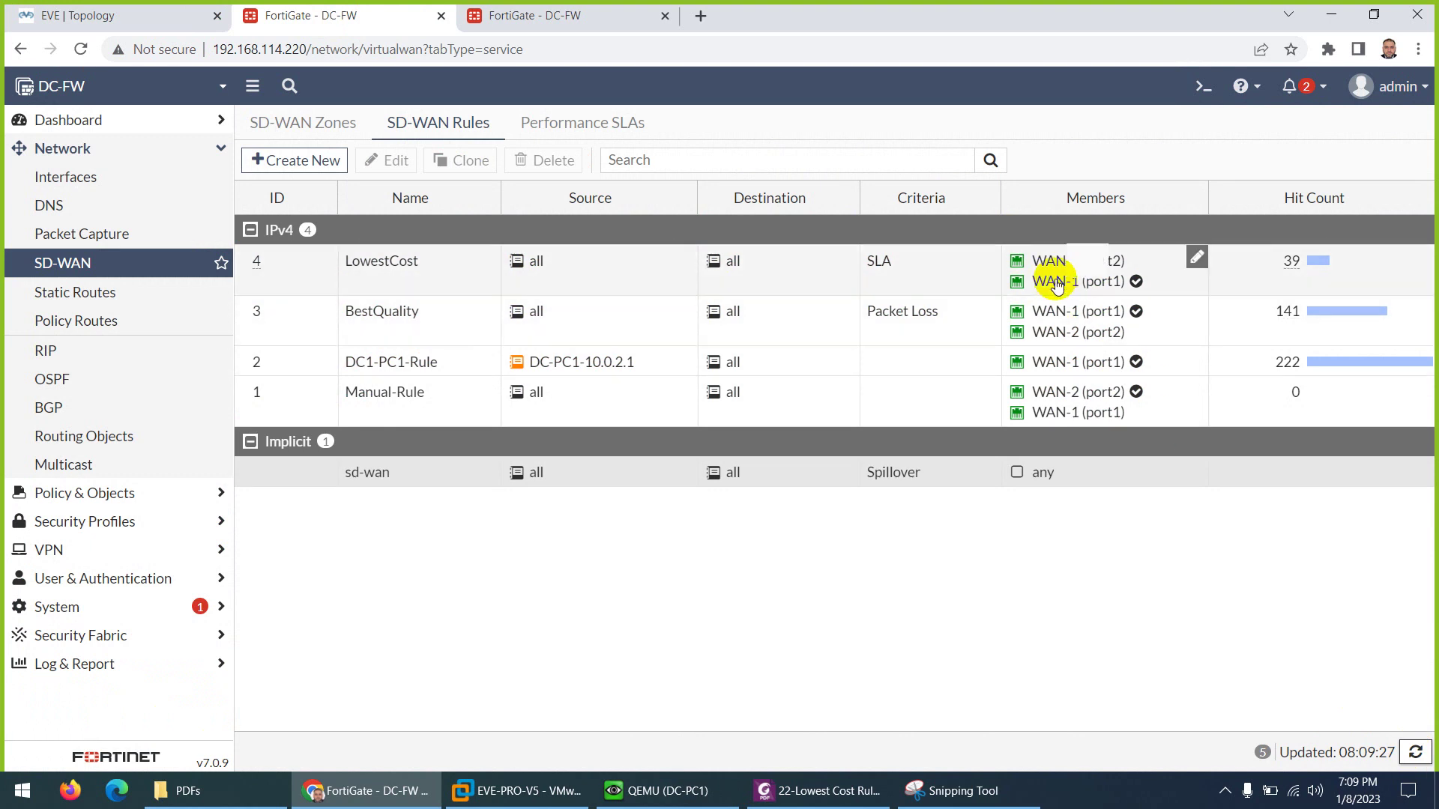
pyautogui.click(569, 17)
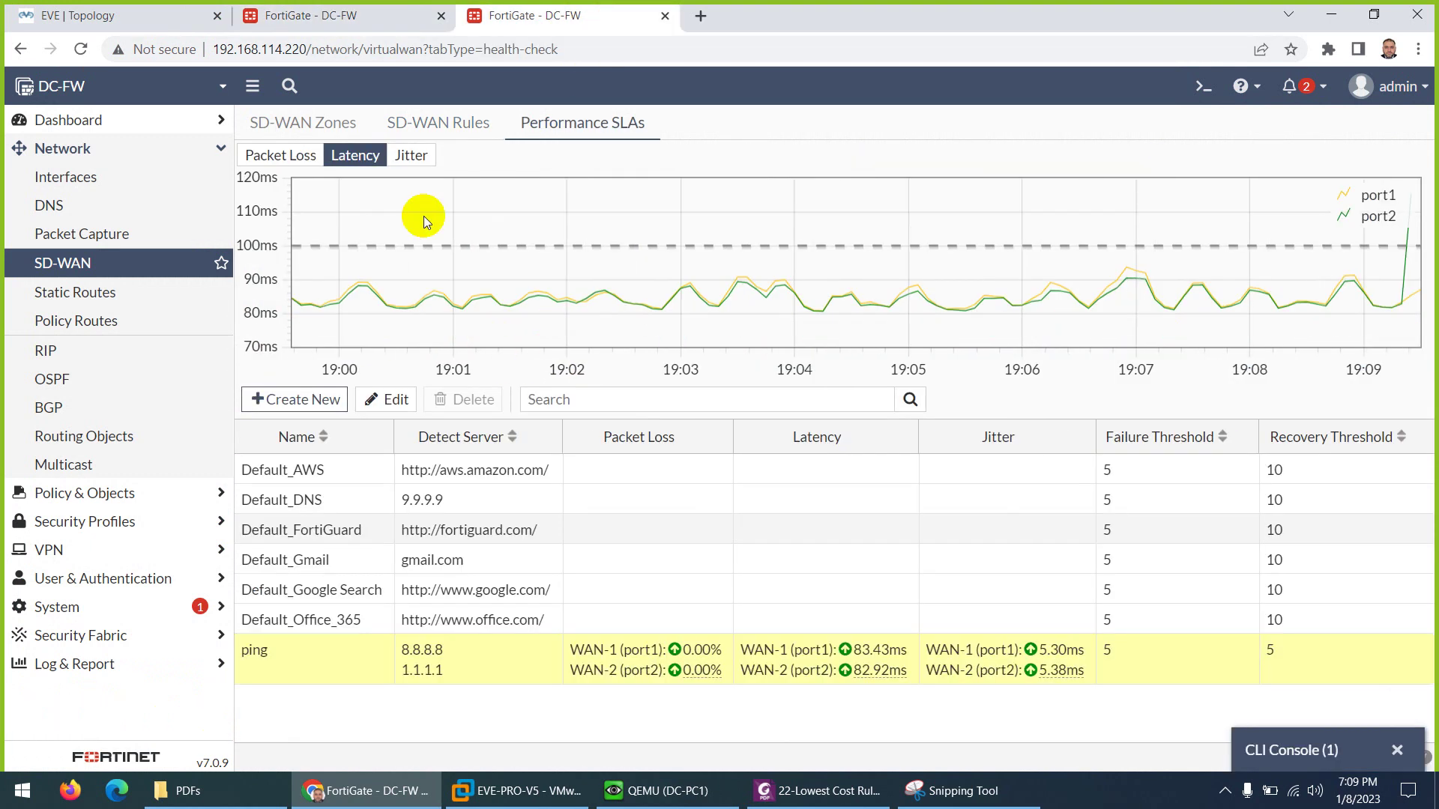
pyautogui.click(551, 123)
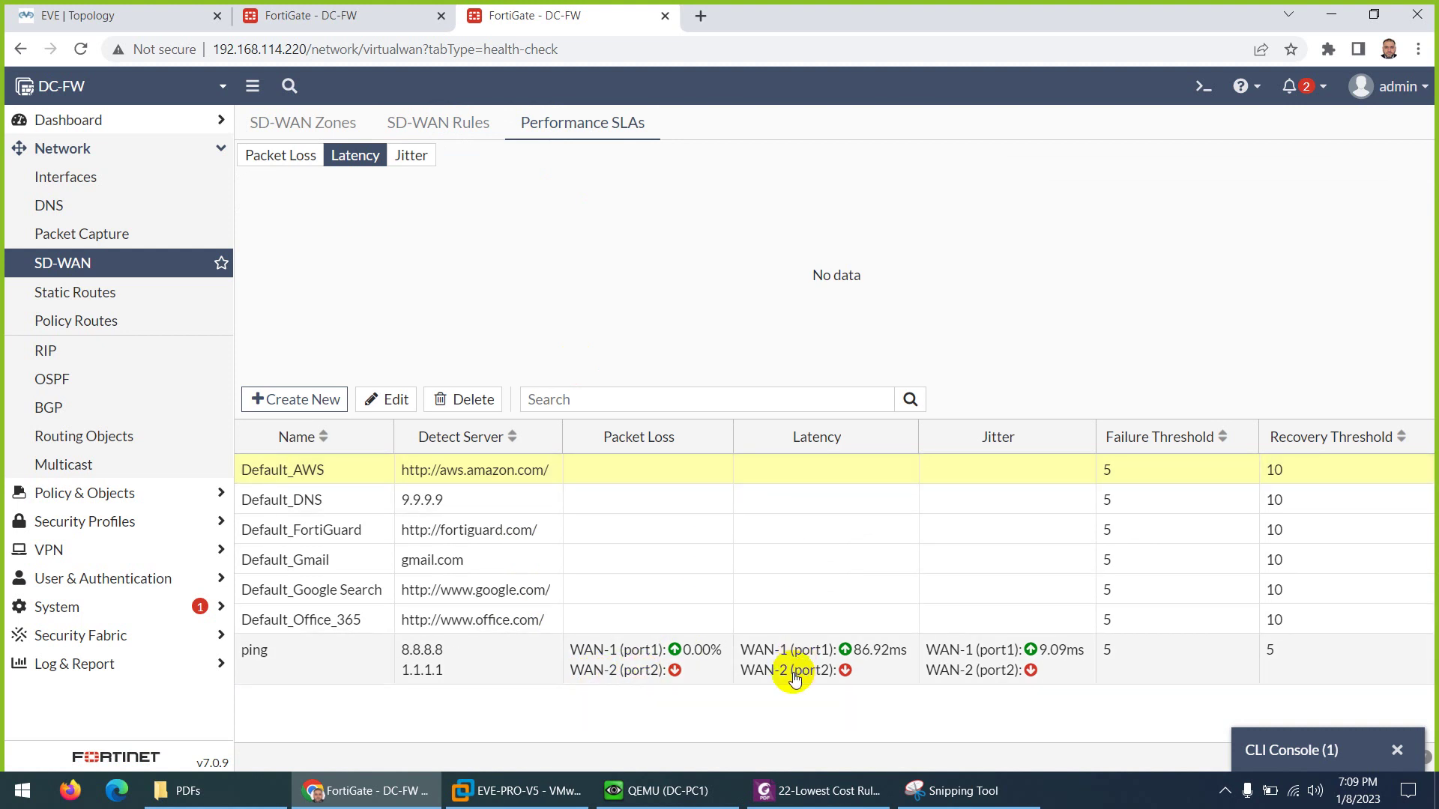
pyautogui.moveTo(893, 641)
# Lower the port2 link quality in the EVE topology to 100 ms delay, 100 ms jitter and 5% loss, and apply it
pyautogui.click(141, 26)
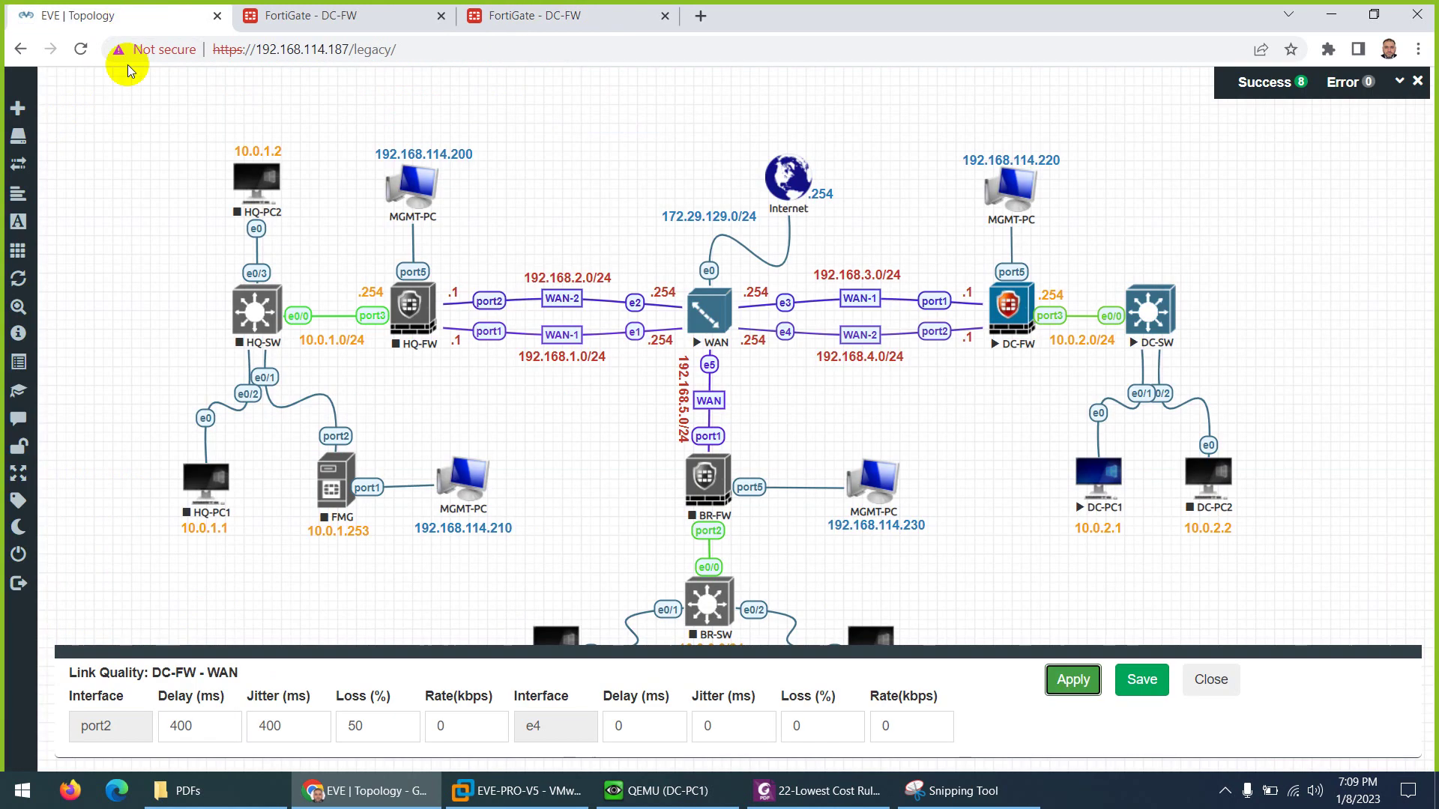
pyautogui.doubleClick(168, 726)
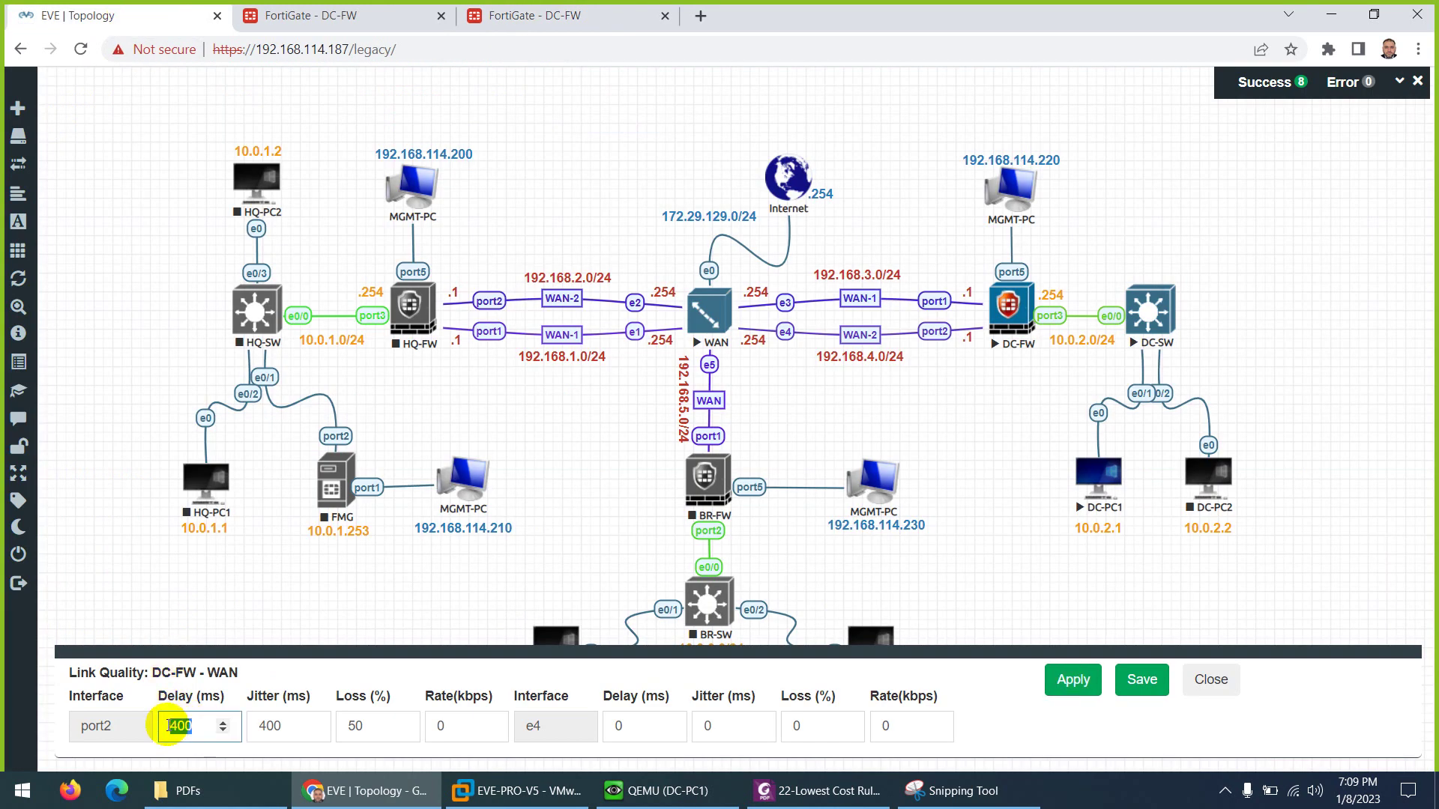
pyautogui.doubleClick(264, 726)
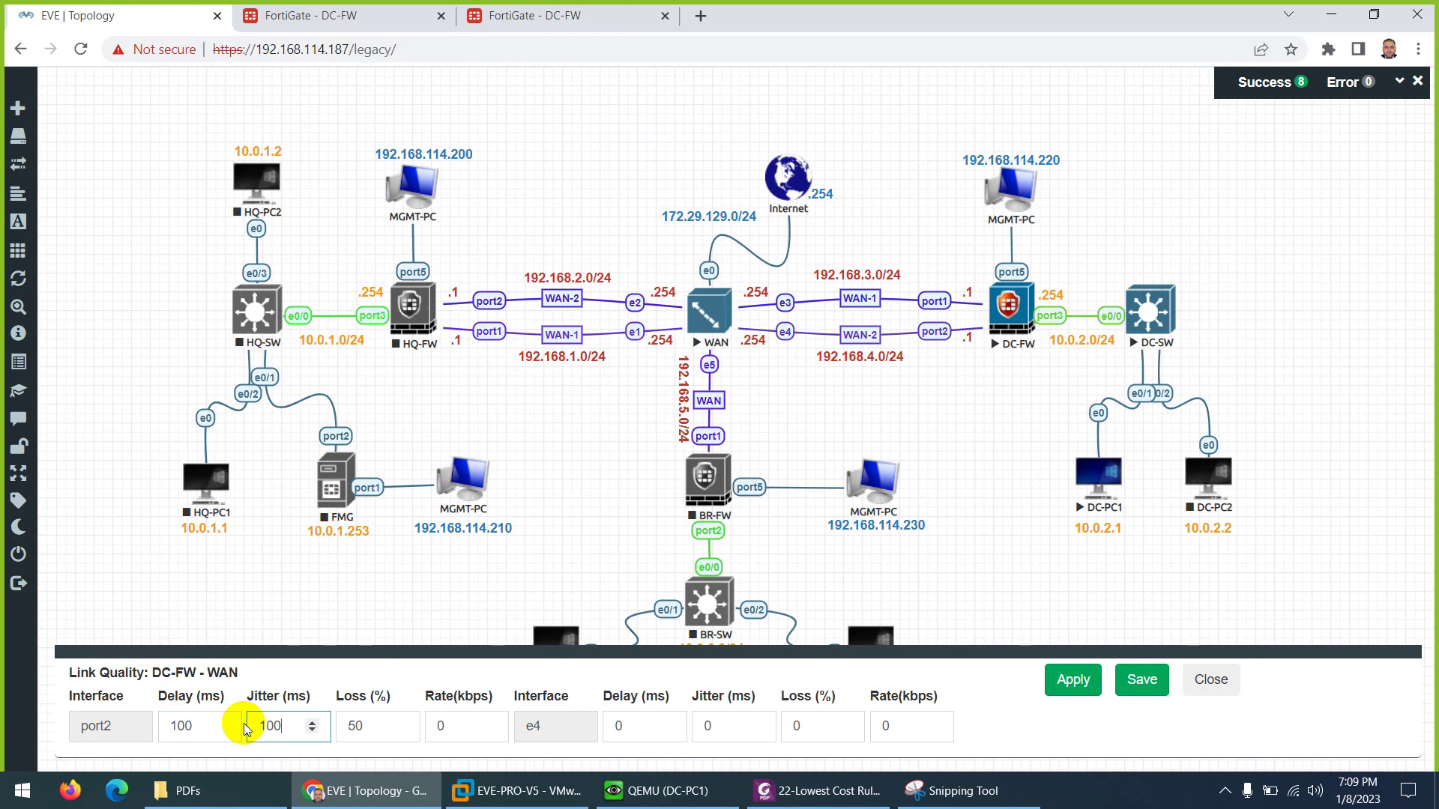
pyautogui.doubleClick(357, 725)
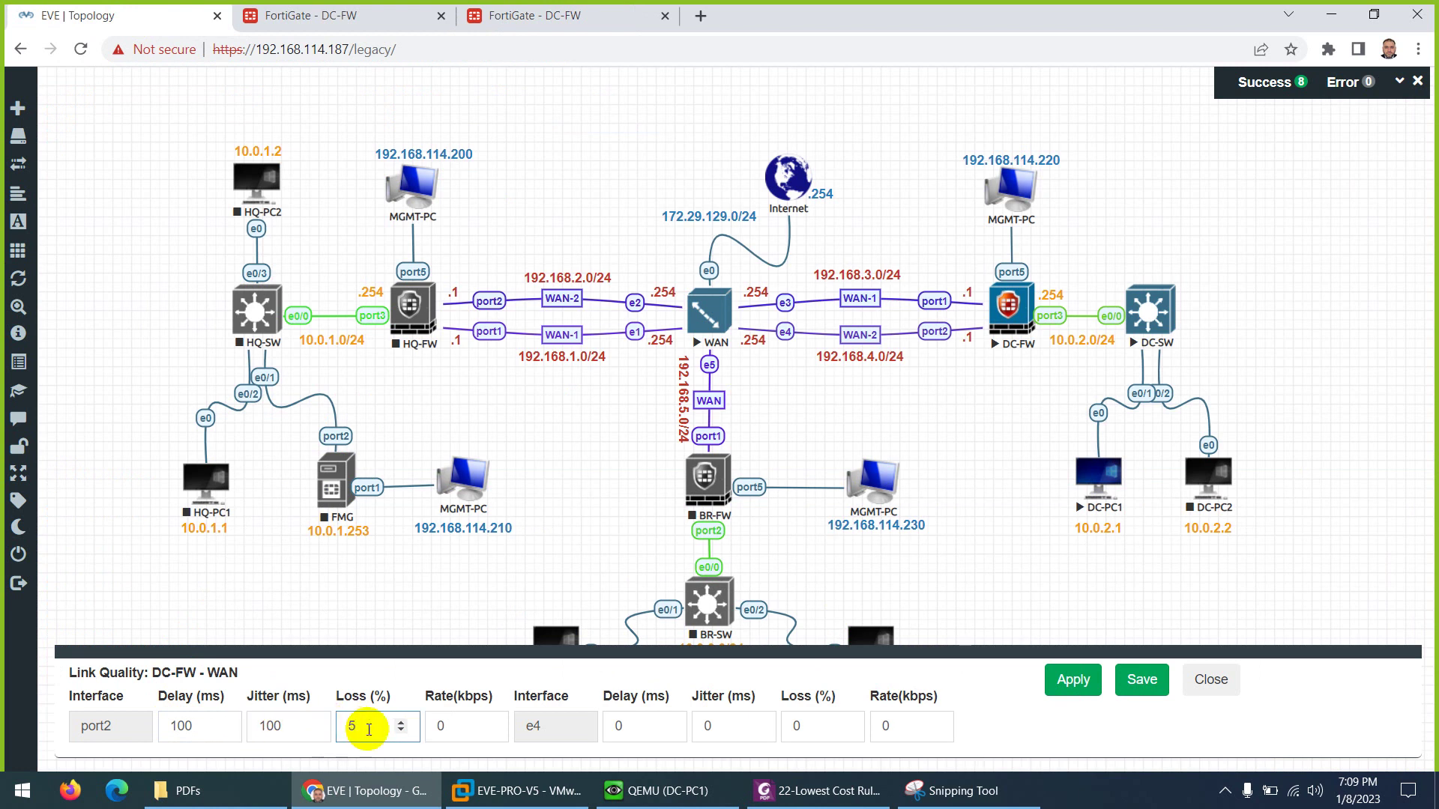
pyautogui.click(1060, 678)
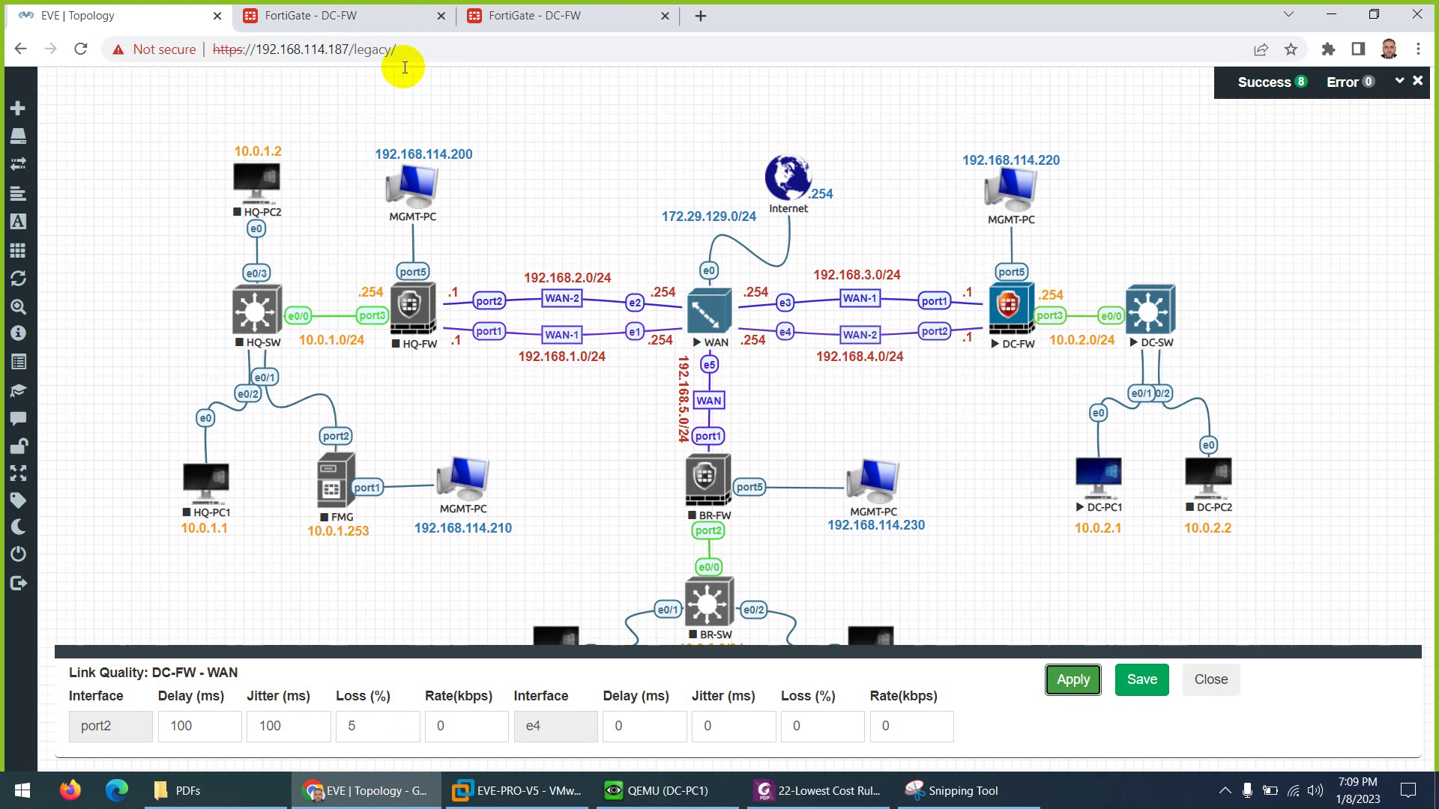
# Reload the DC-FW performance SLAs and check the ping SLA's packet loss, latency and jitter for WAN-1 and WAN-2
pyautogui.click(363, 14)
pyautogui.click(469, 16)
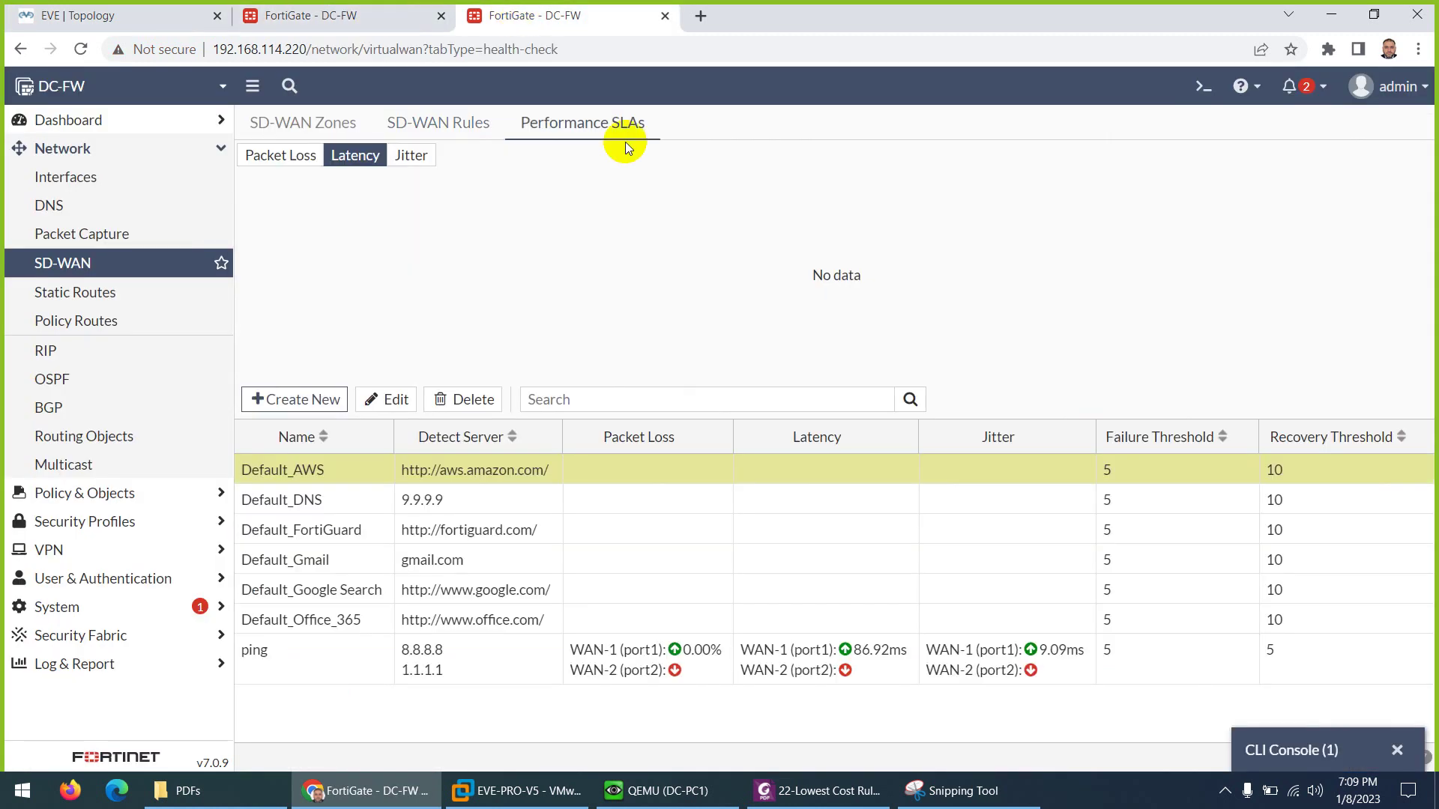
pyautogui.click(559, 122)
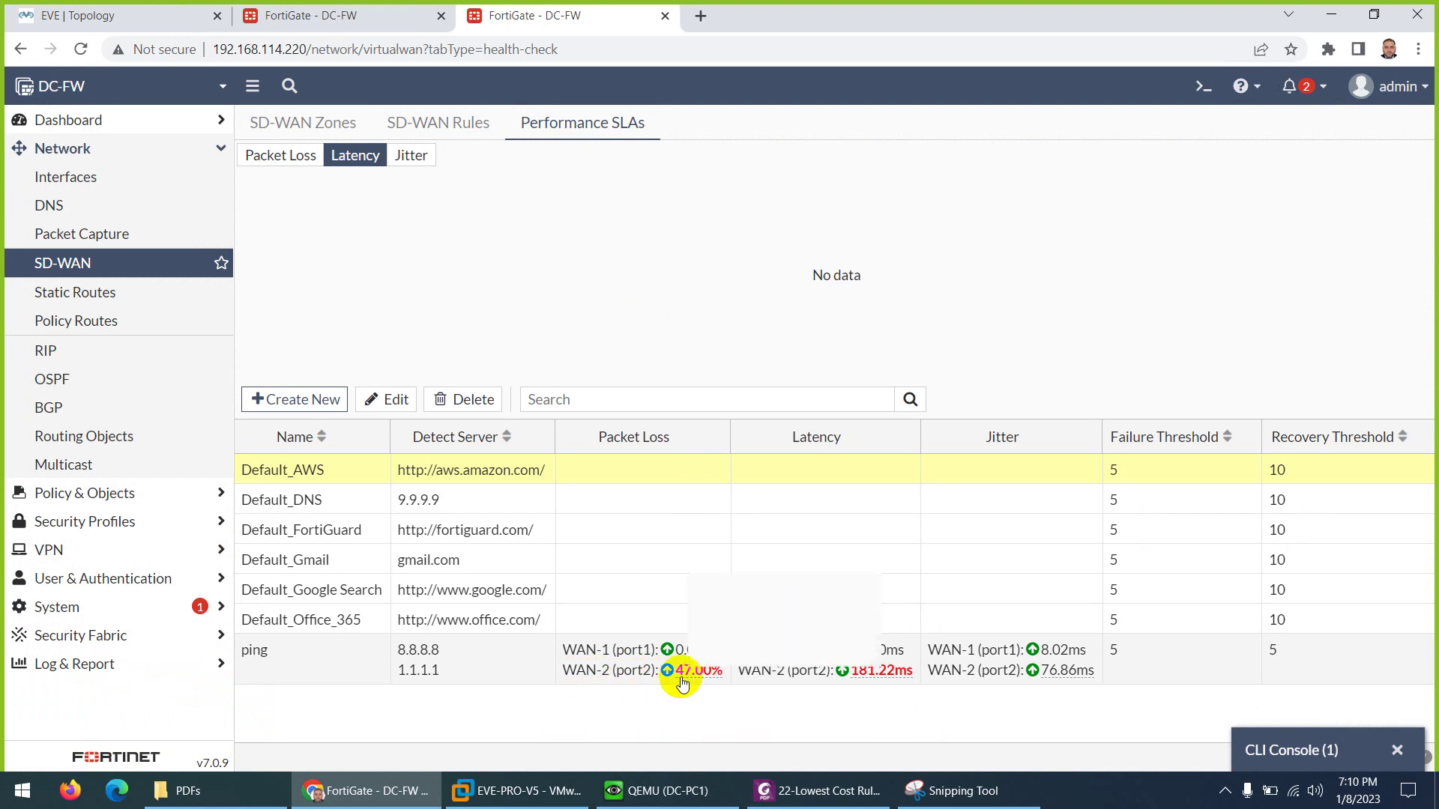
pyautogui.moveTo(682, 683)
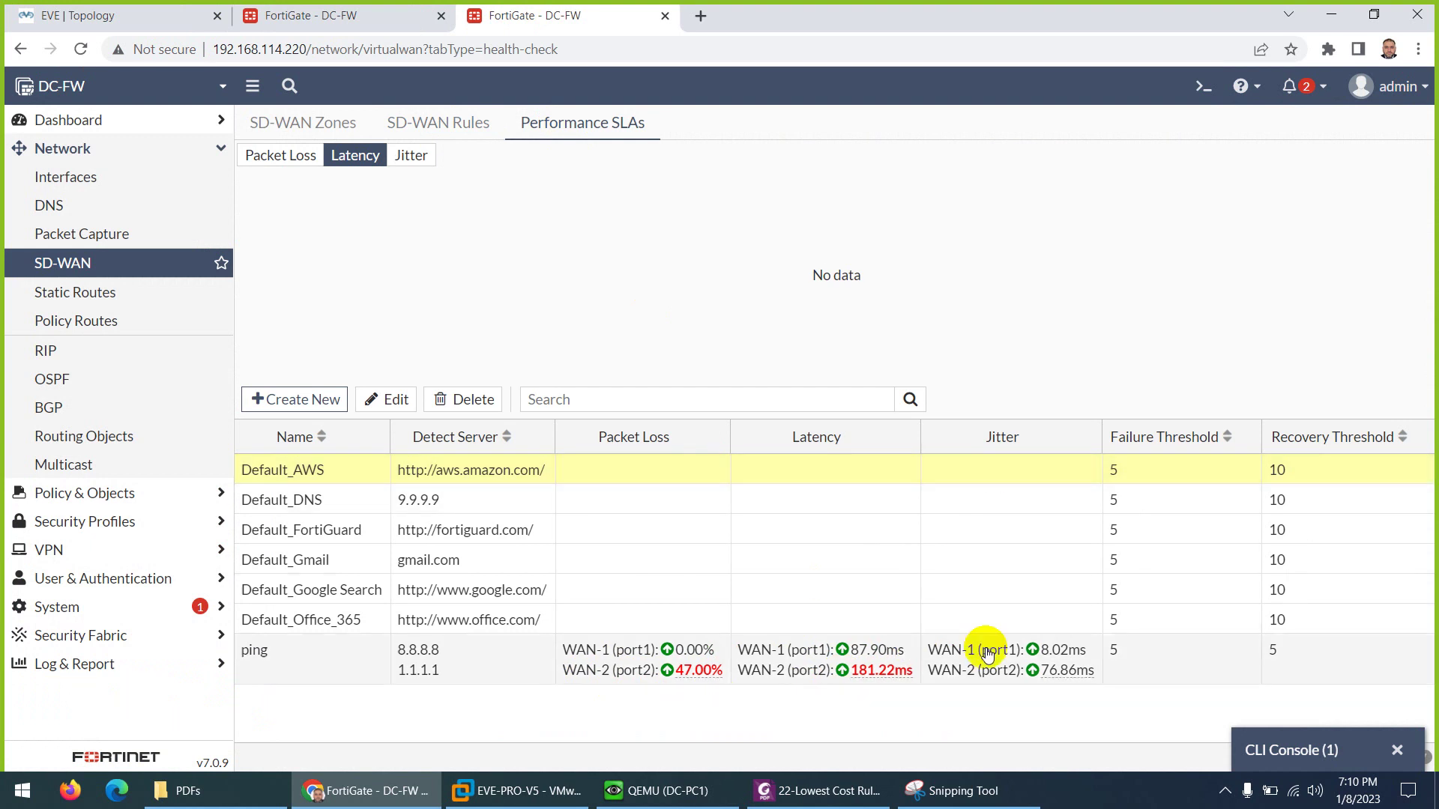
# Check WAN-2's SLA details in the SD-WAN rules and compare the LowestCost rule's selected member with the earlier snip
pyautogui.click(395, 18)
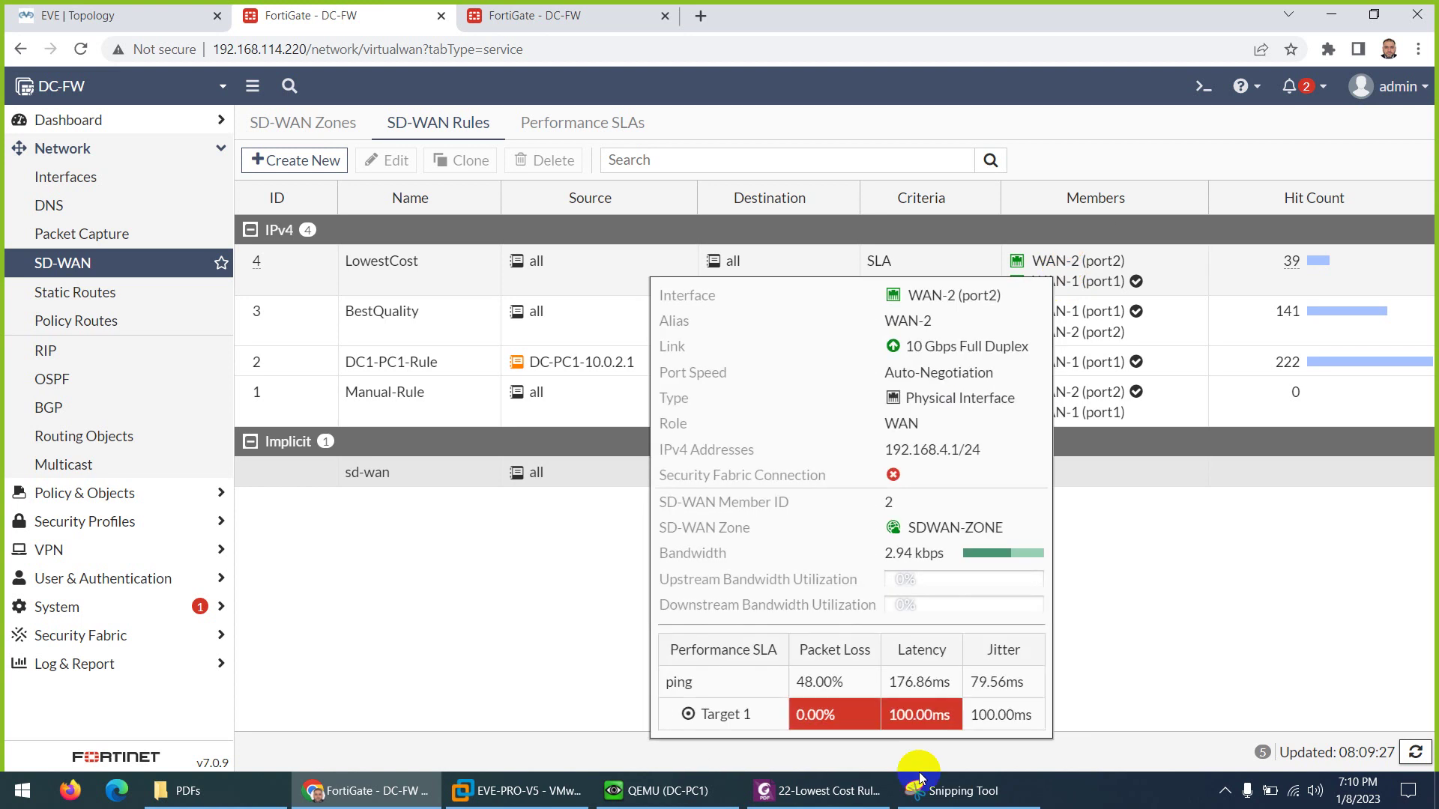
pyautogui.click(900, 799)
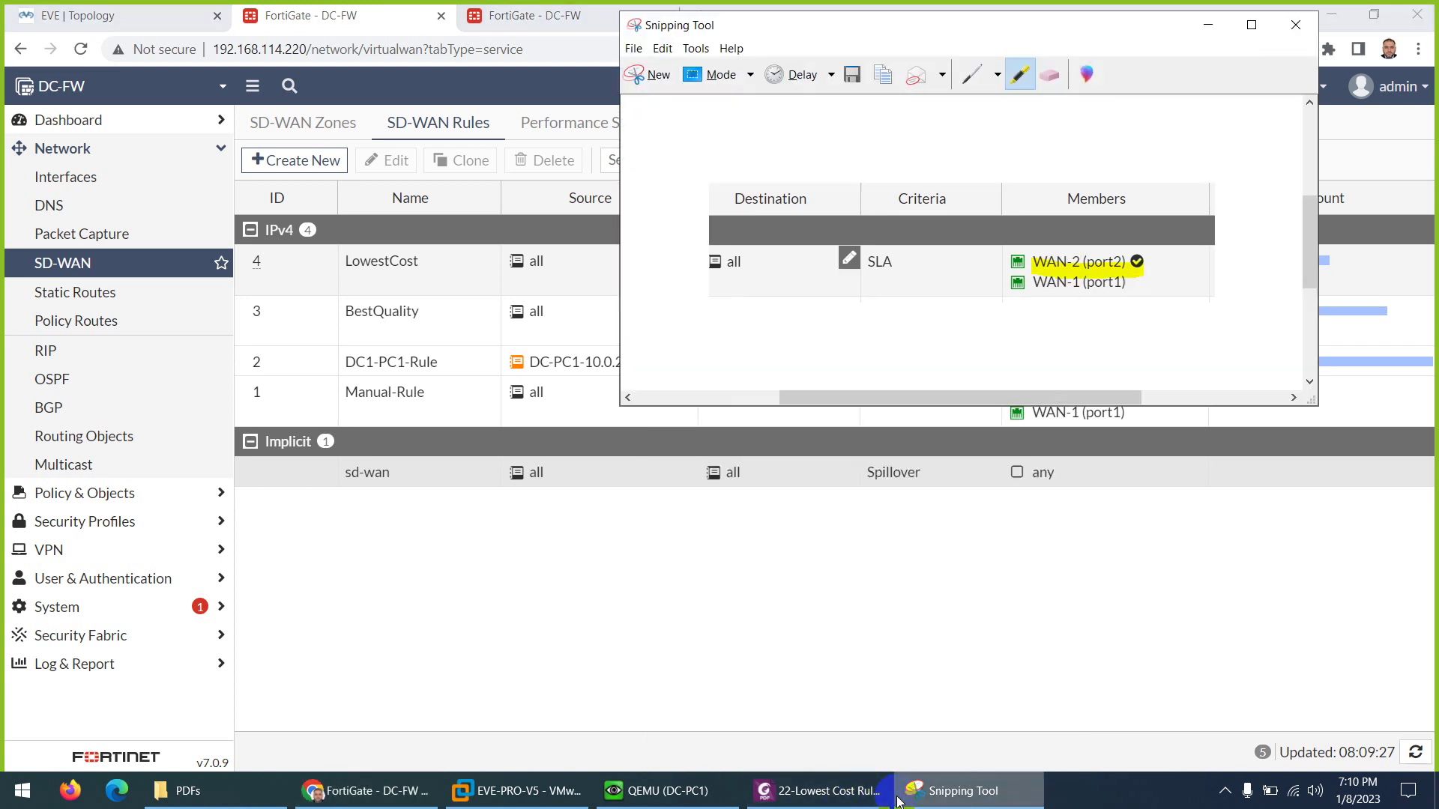
pyautogui.click(899, 799)
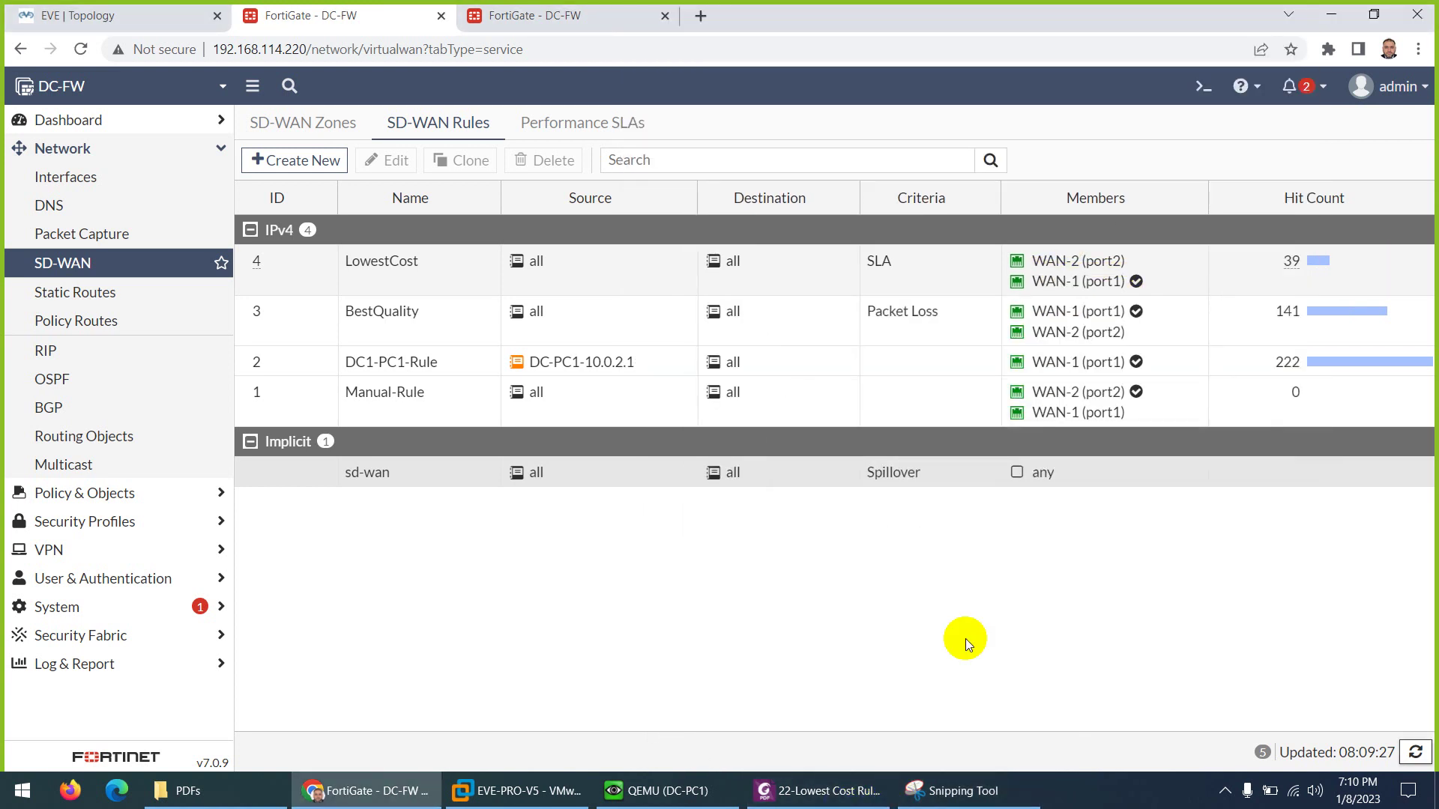
pyautogui.moveTo(1060, 368)
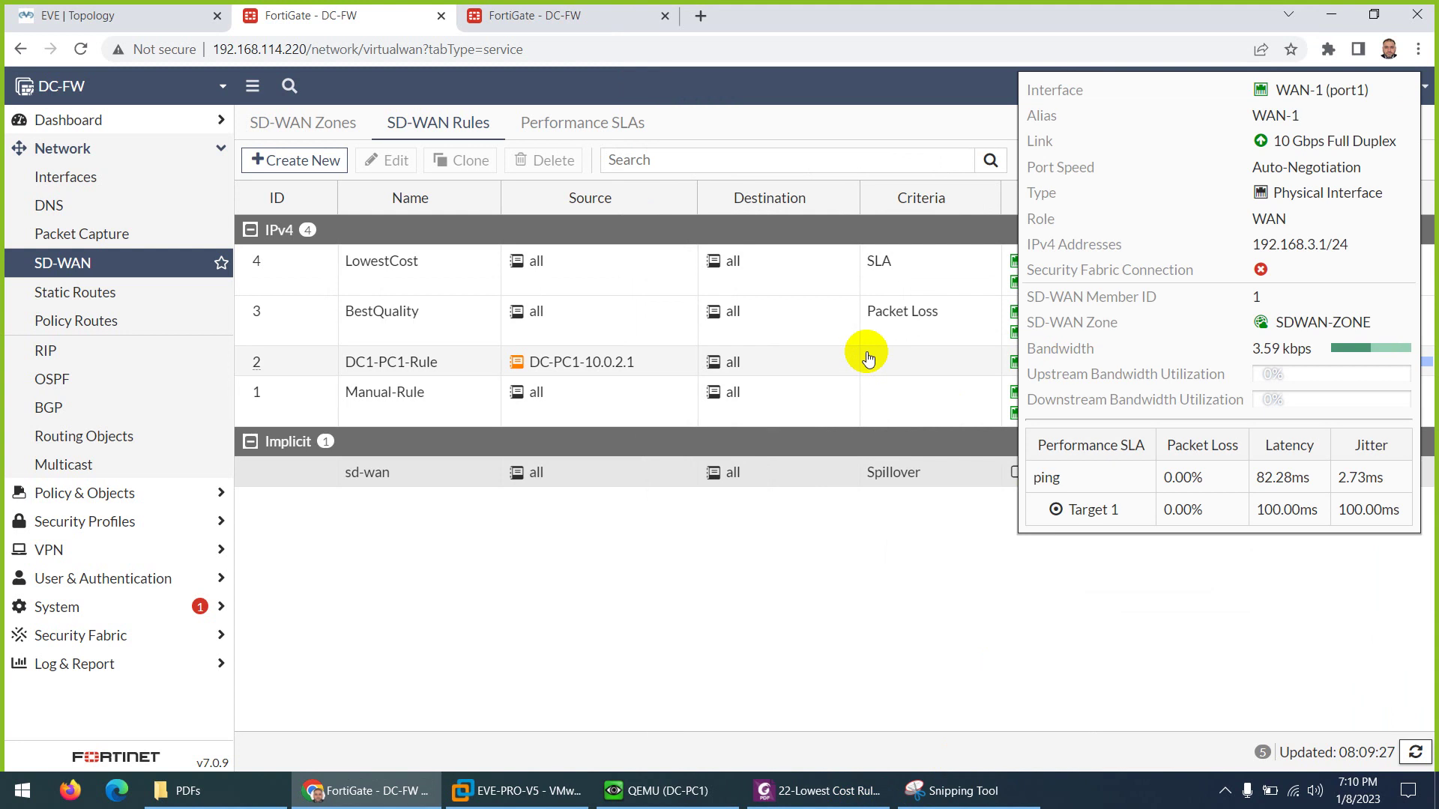
# Open the ping performance SLA and examine its latency, jitter and packet loss thresholds
pyautogui.click(574, 16)
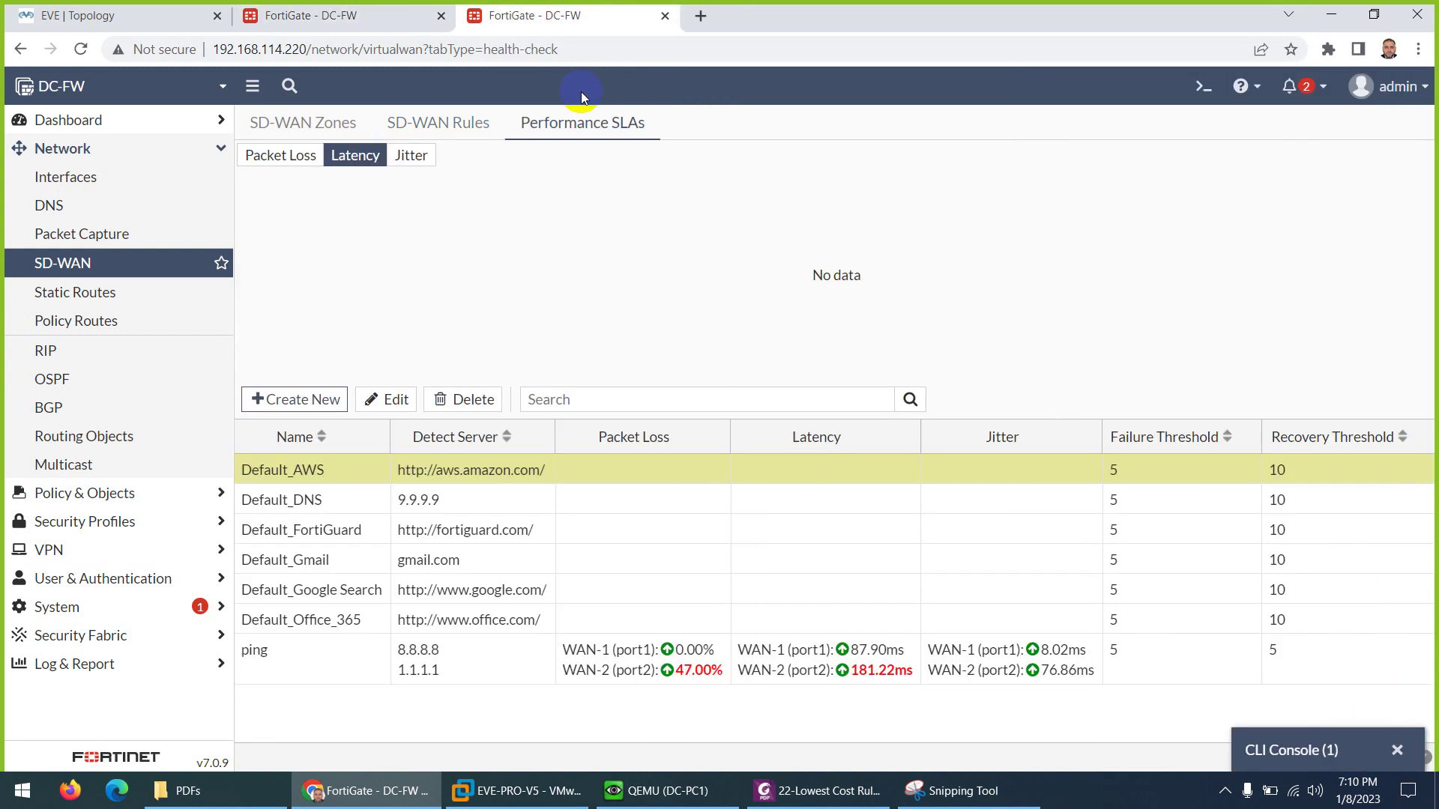
pyautogui.click(460, 674)
pyautogui.doubleClick(460, 673)
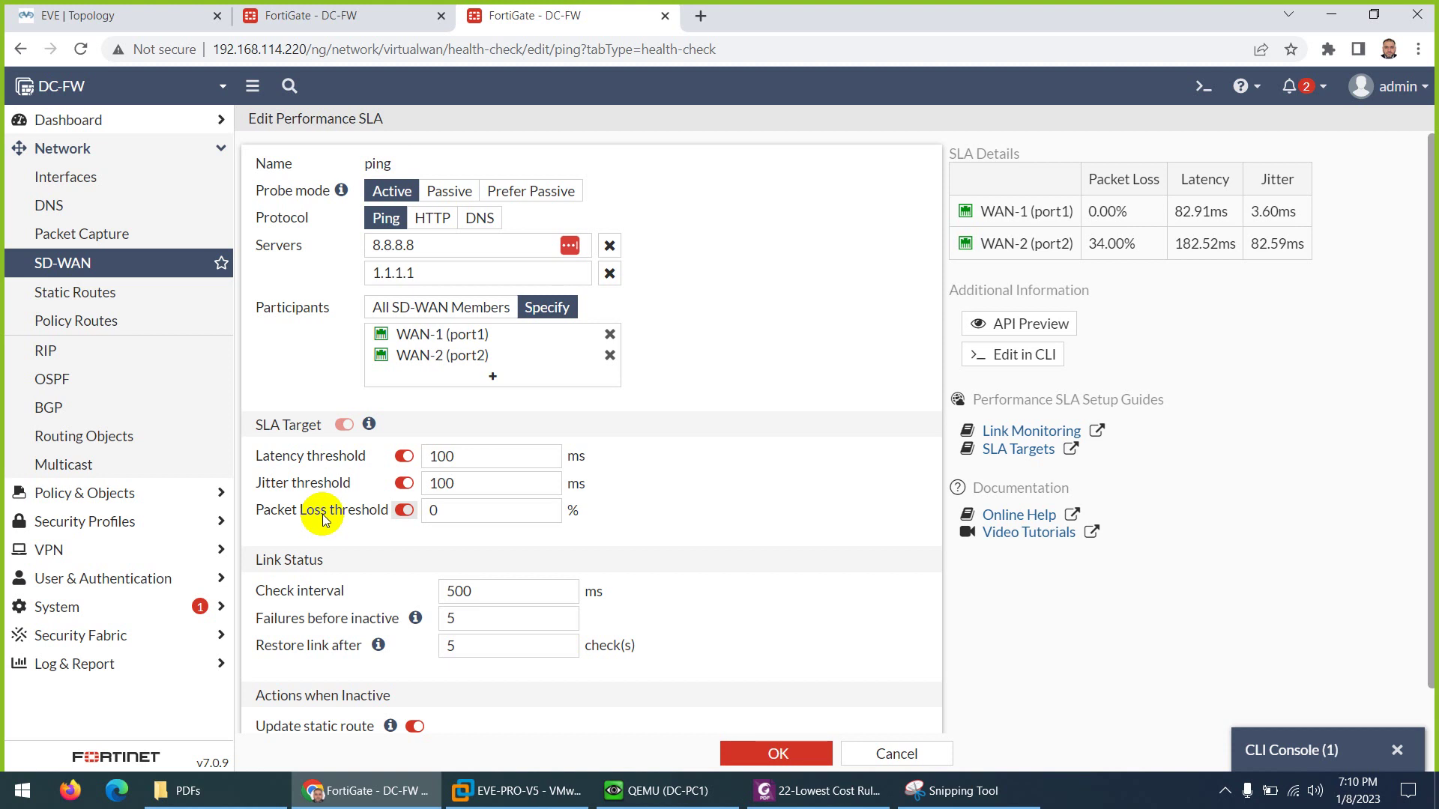
# Open the LowestCost rule and review its SLA details, Lowest Cost (SLA) strategy and interface preference order
pyautogui.click(352, 17)
pyautogui.doubleClick(377, 254)
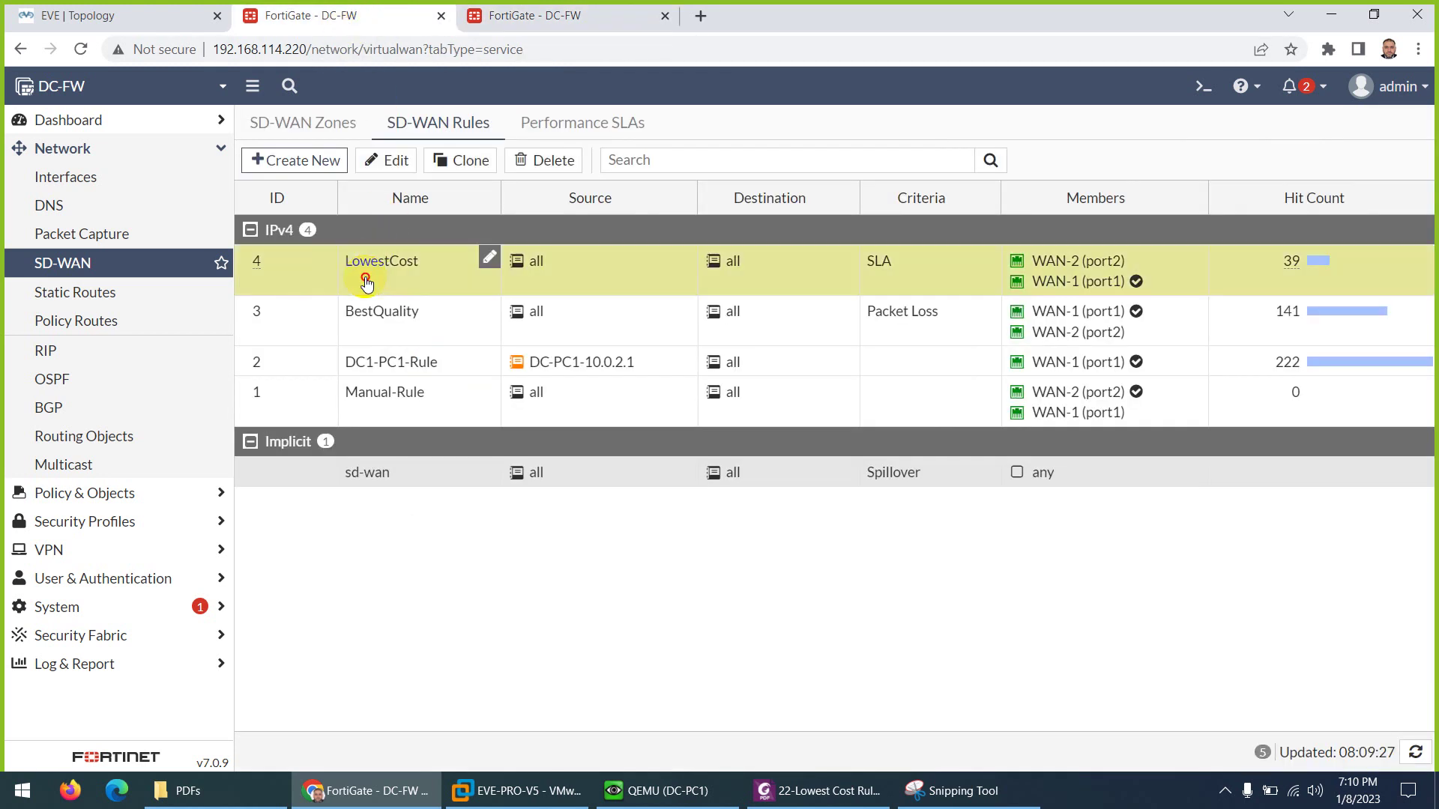
pyautogui.scroll(-5, 461, 556)
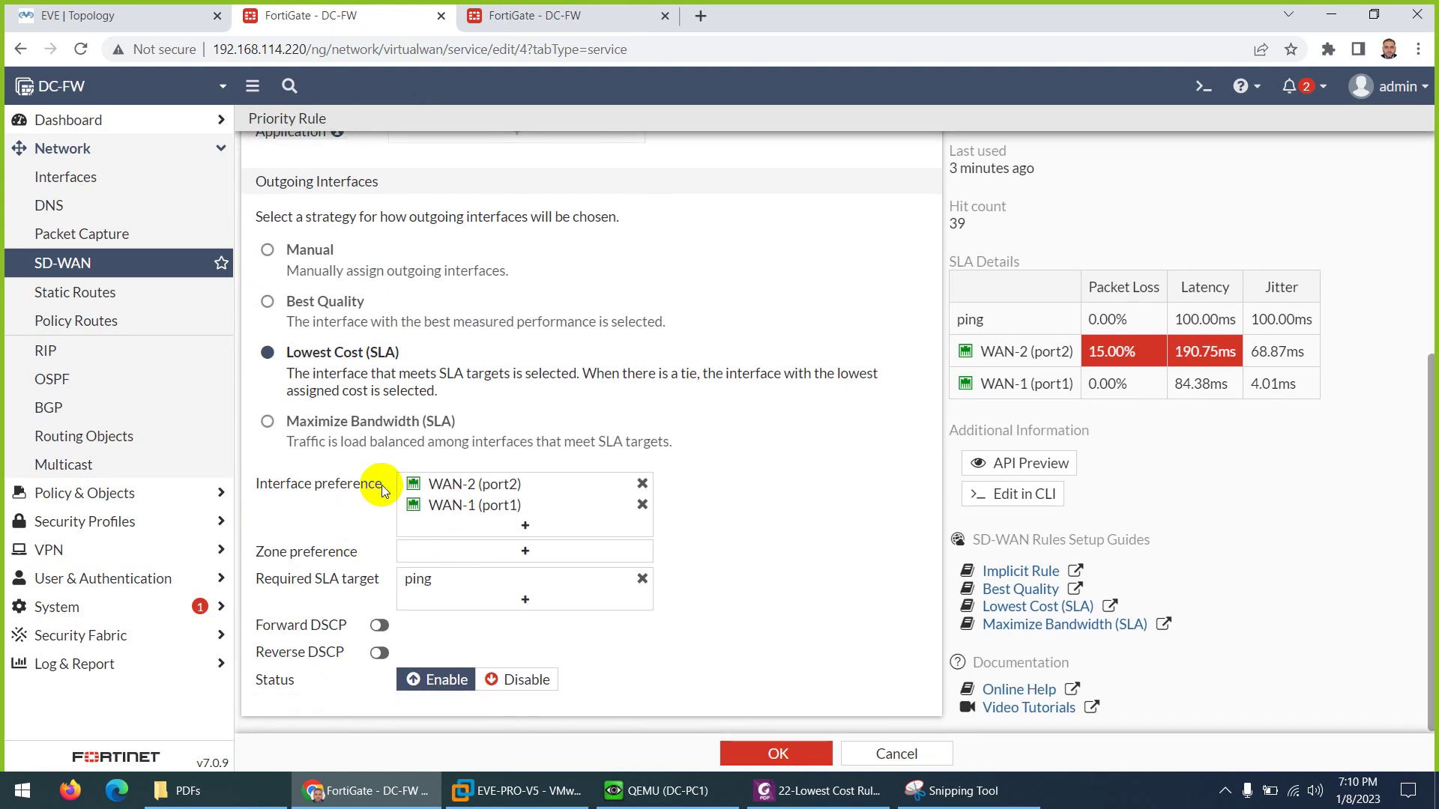
pyautogui.moveTo(382, 484); pyautogui.dragTo(255, 488)
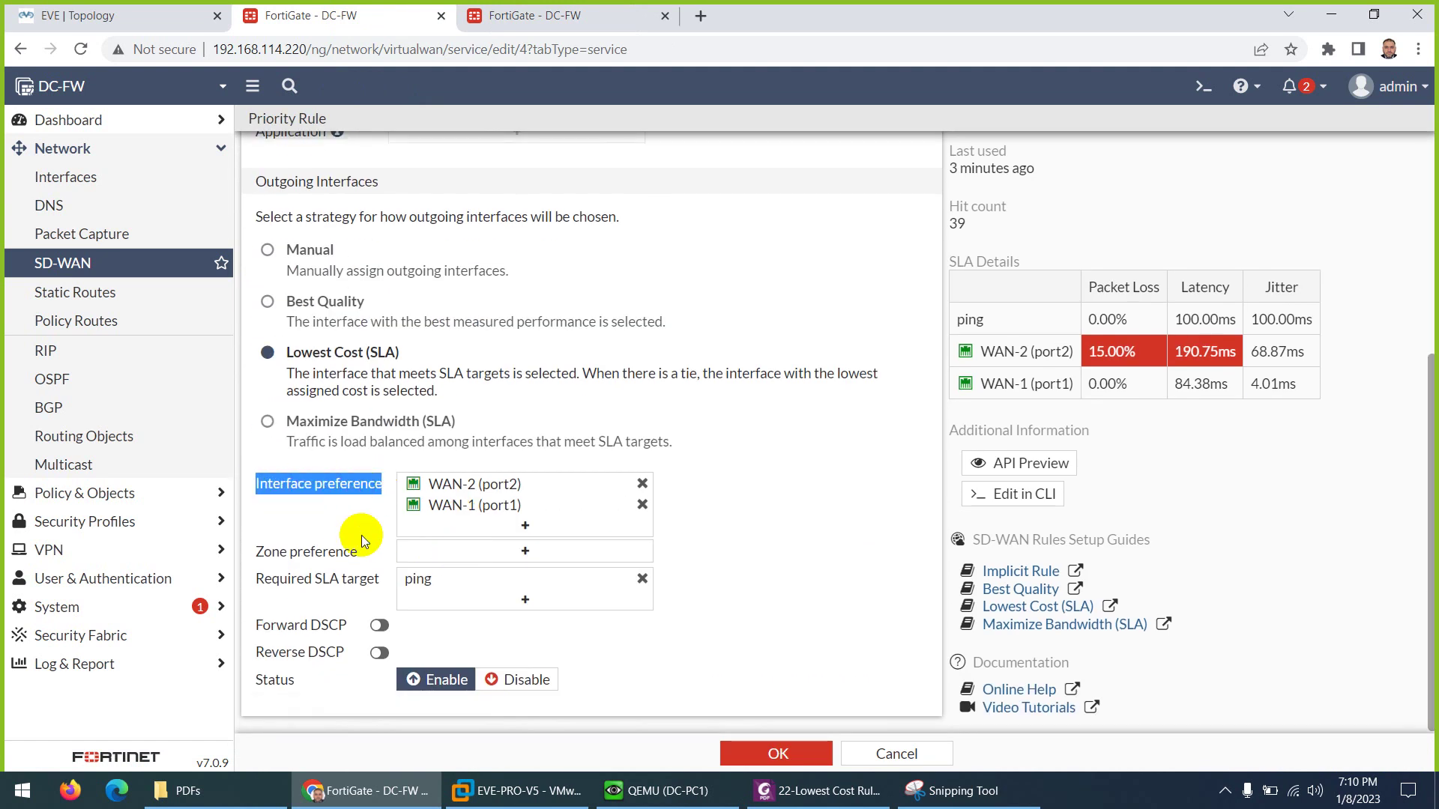
# Expand SDWAN-ZONE and inspect the WAN-1 (port1) member's cost and priority settings without changing them
pyautogui.scroll(5, 362, 535)
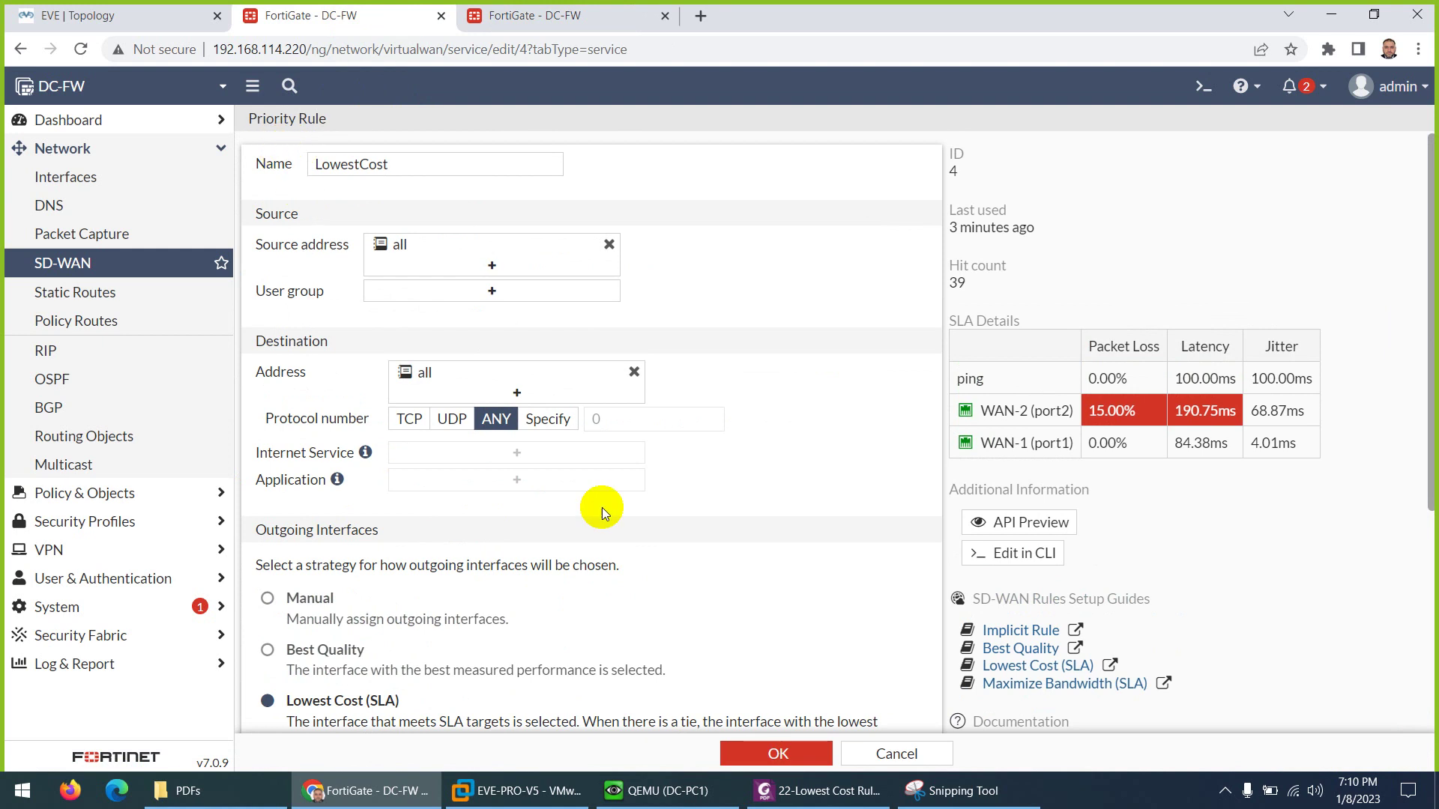
pyautogui.click(528, 16)
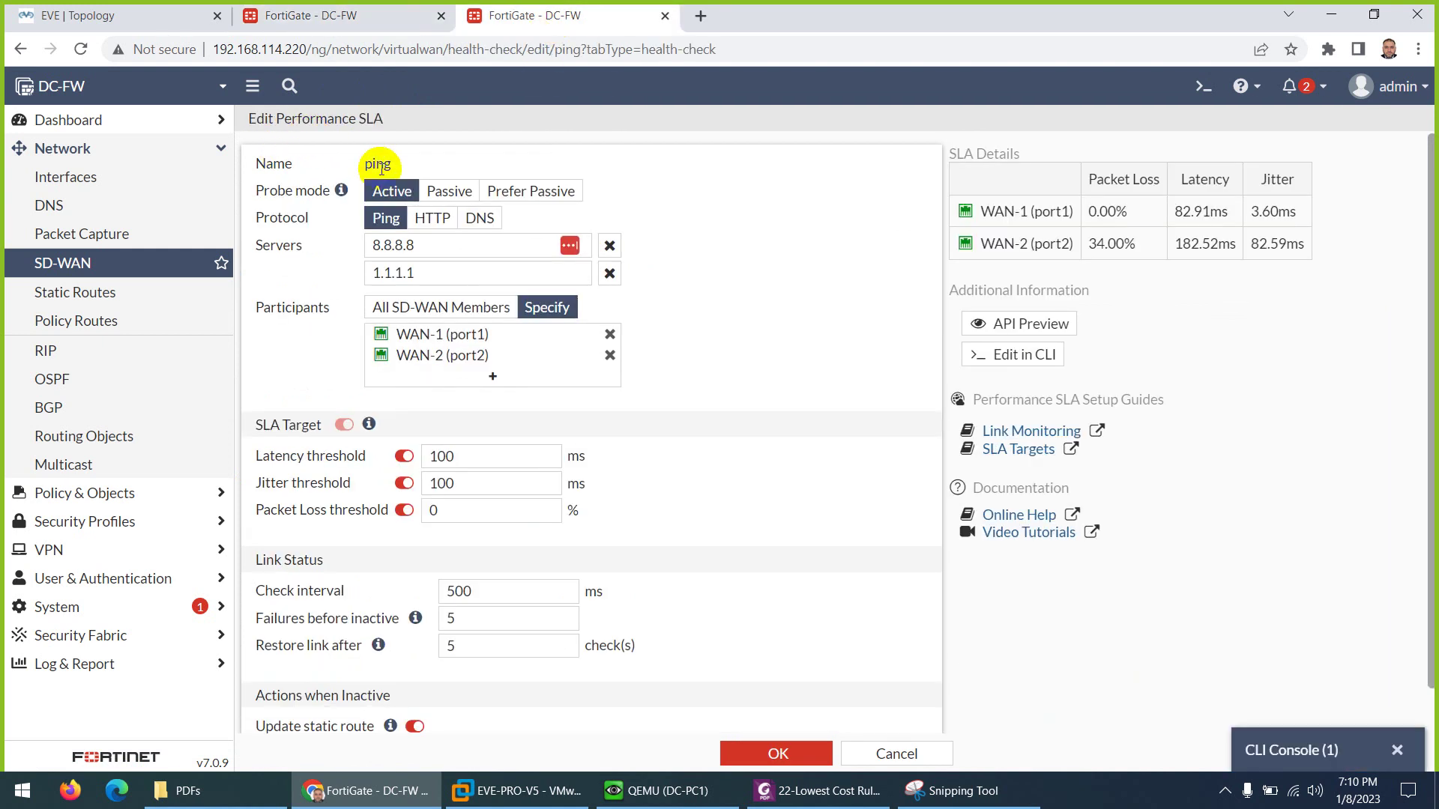
pyautogui.click(67, 261)
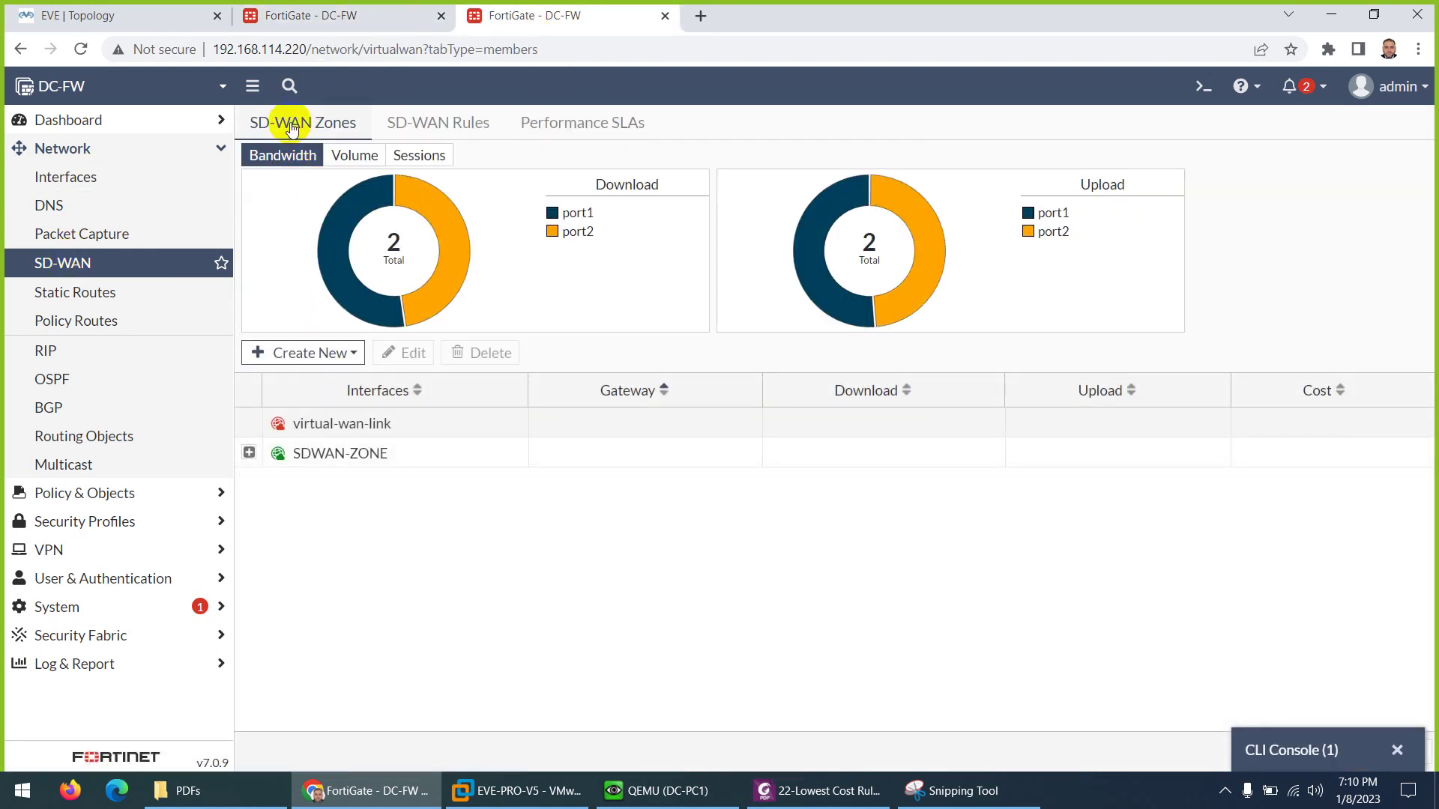
pyautogui.click(249, 452)
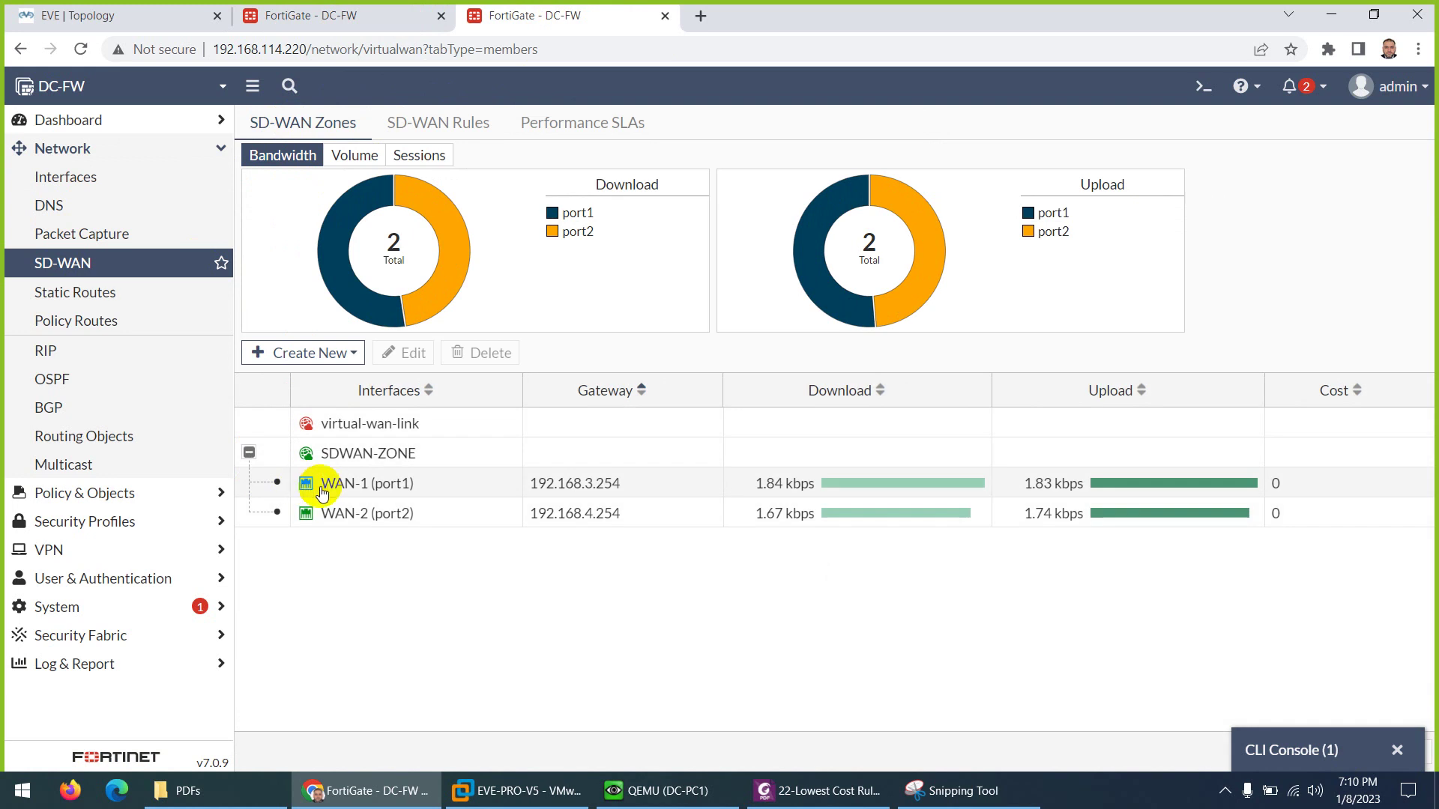
pyautogui.doubleClick(323, 487)
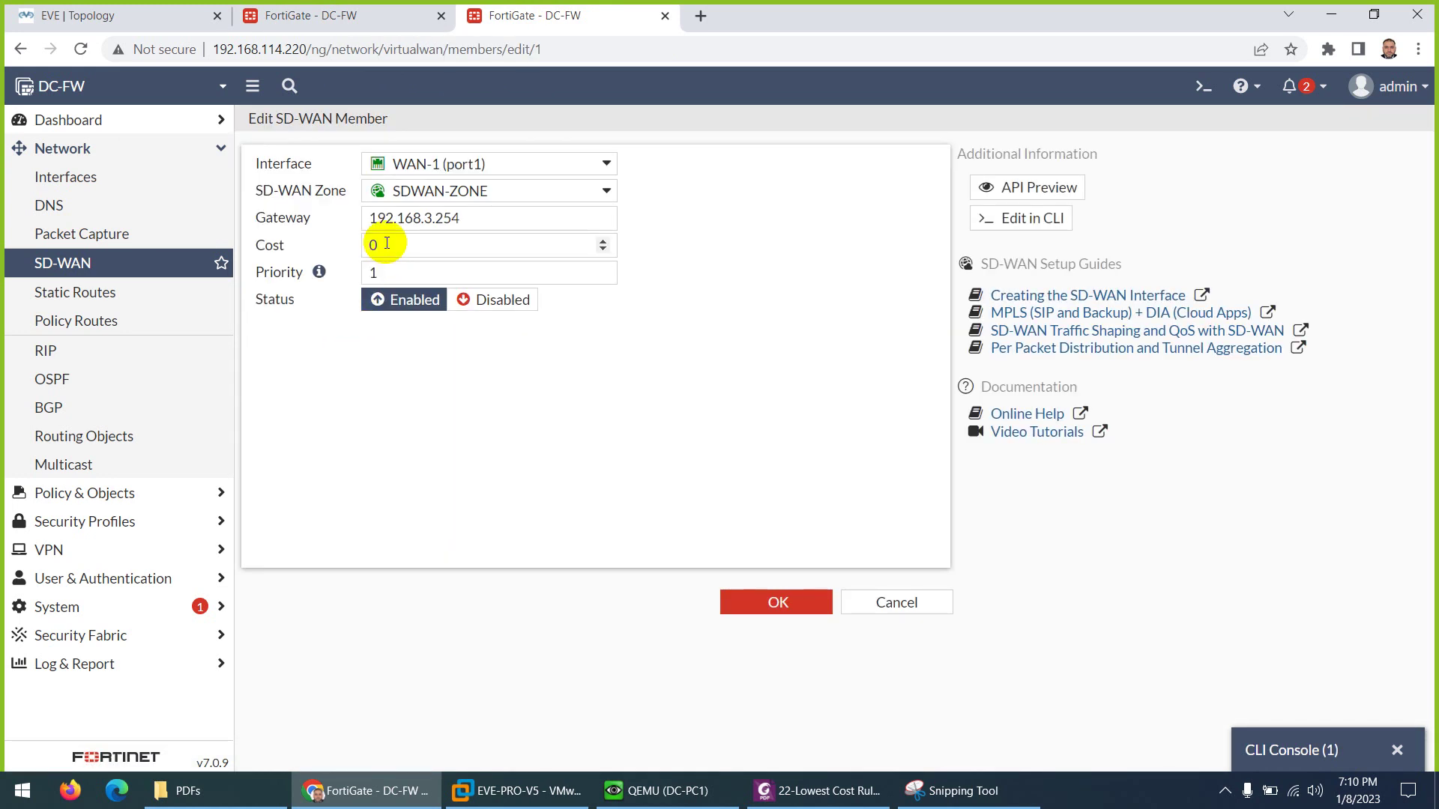
pyautogui.click(903, 603)
# Review the ping performance SLA's latency, jitter and packet loss thresholds, leaving its settings as they are
pyautogui.click(566, 122)
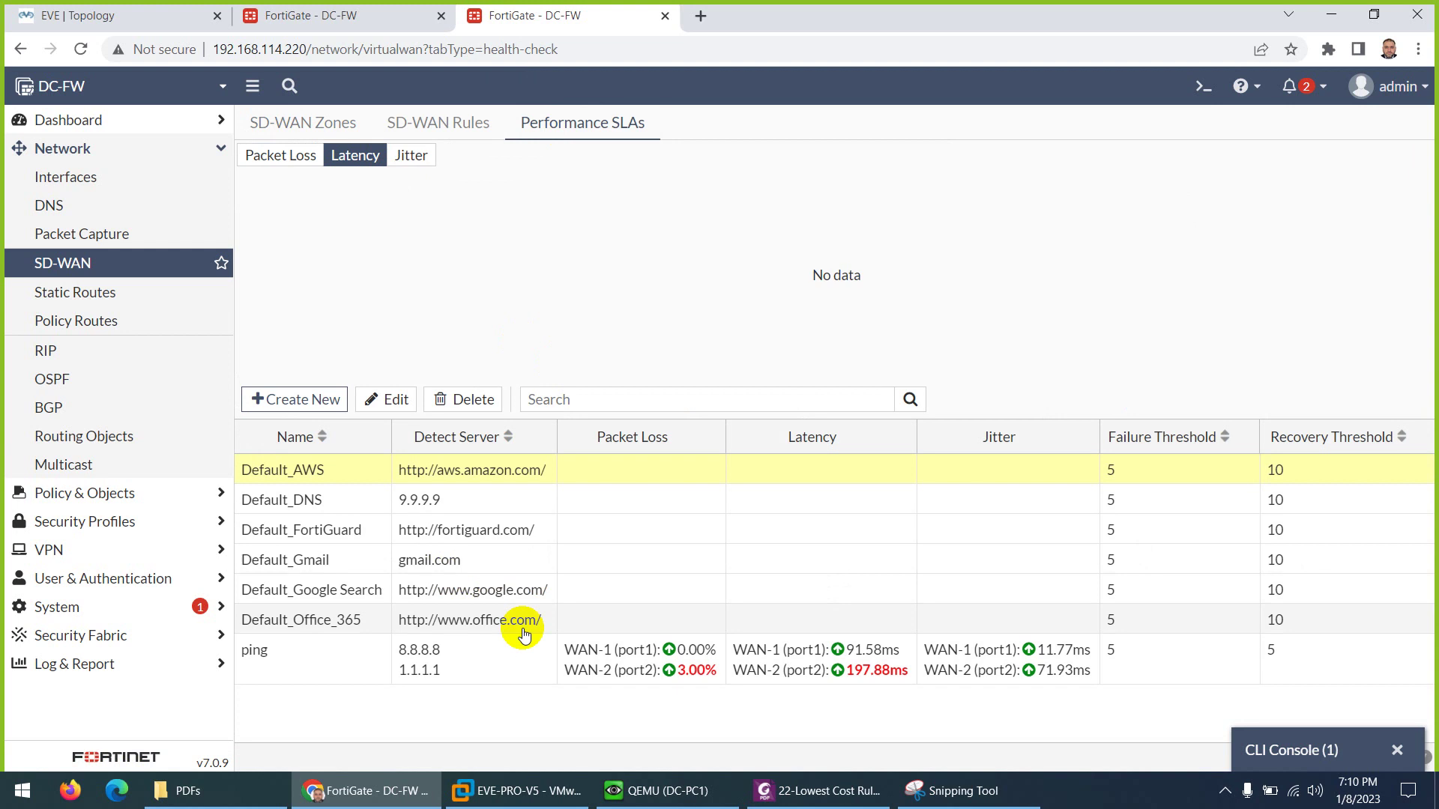
pyautogui.doubleClick(488, 665)
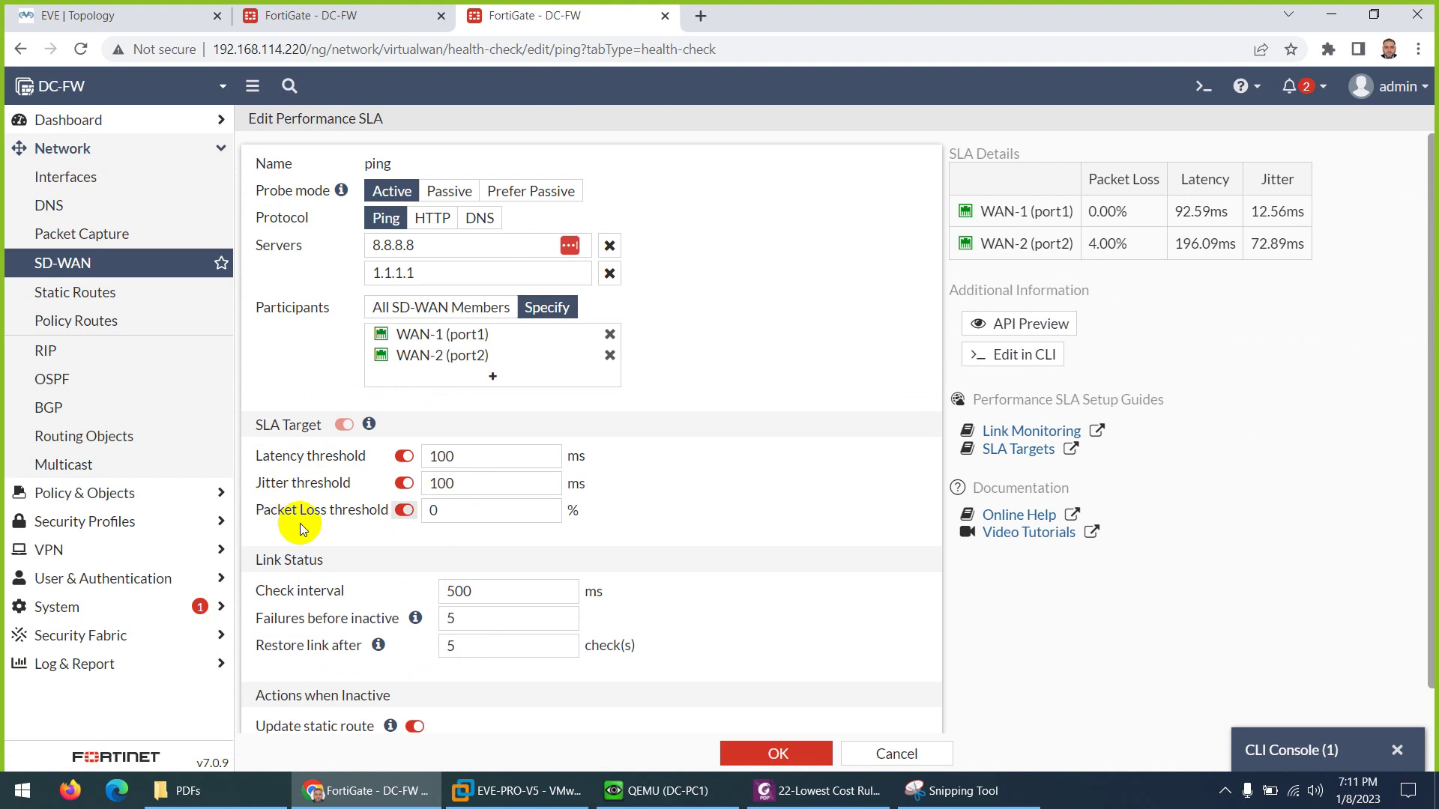
pyautogui.click(870, 748)
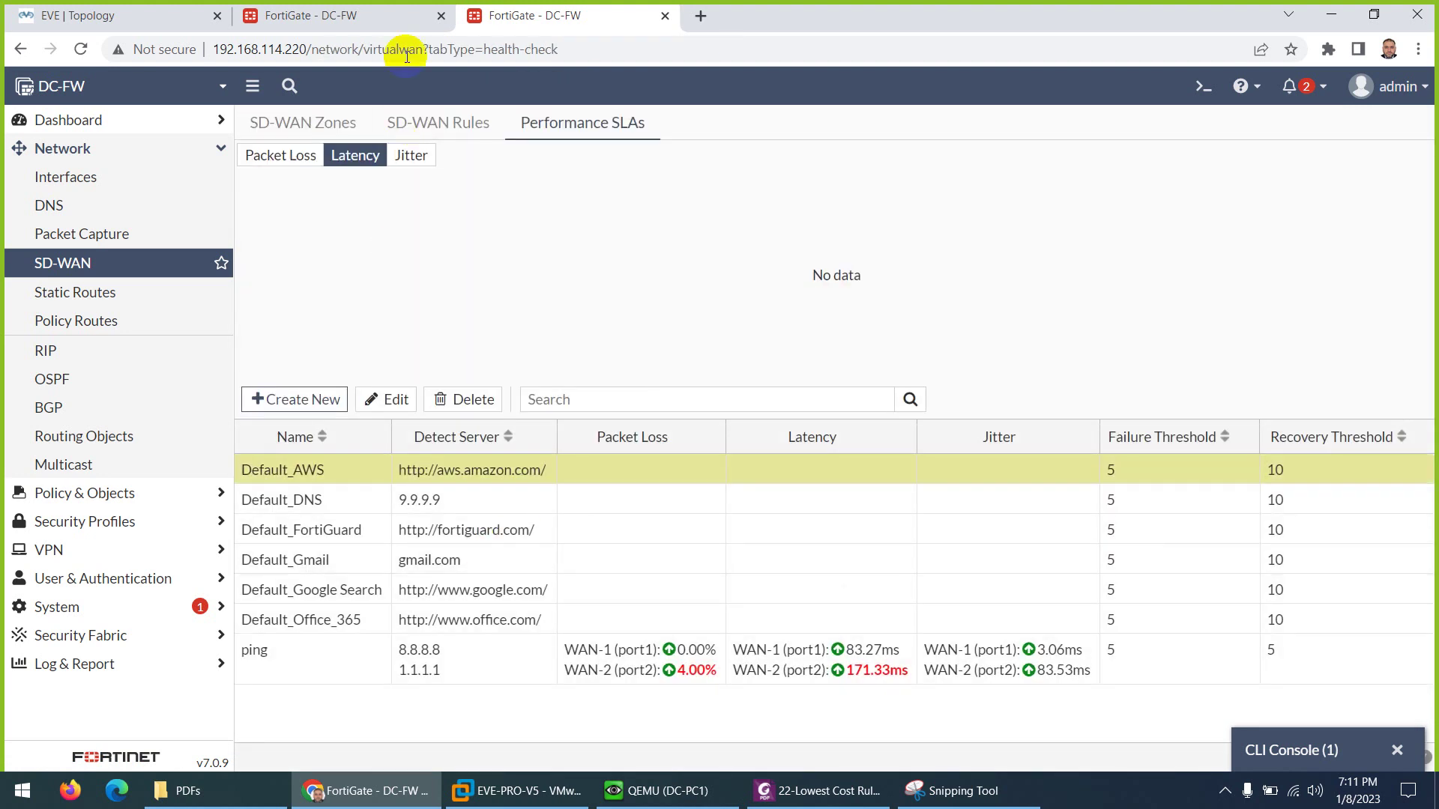
# Leave the LowestCost rule and inspect the BestQuality rule's strategy, interface preference, measured SLA and quality criteria
pyautogui.click(358, 14)
pyautogui.click(886, 756)
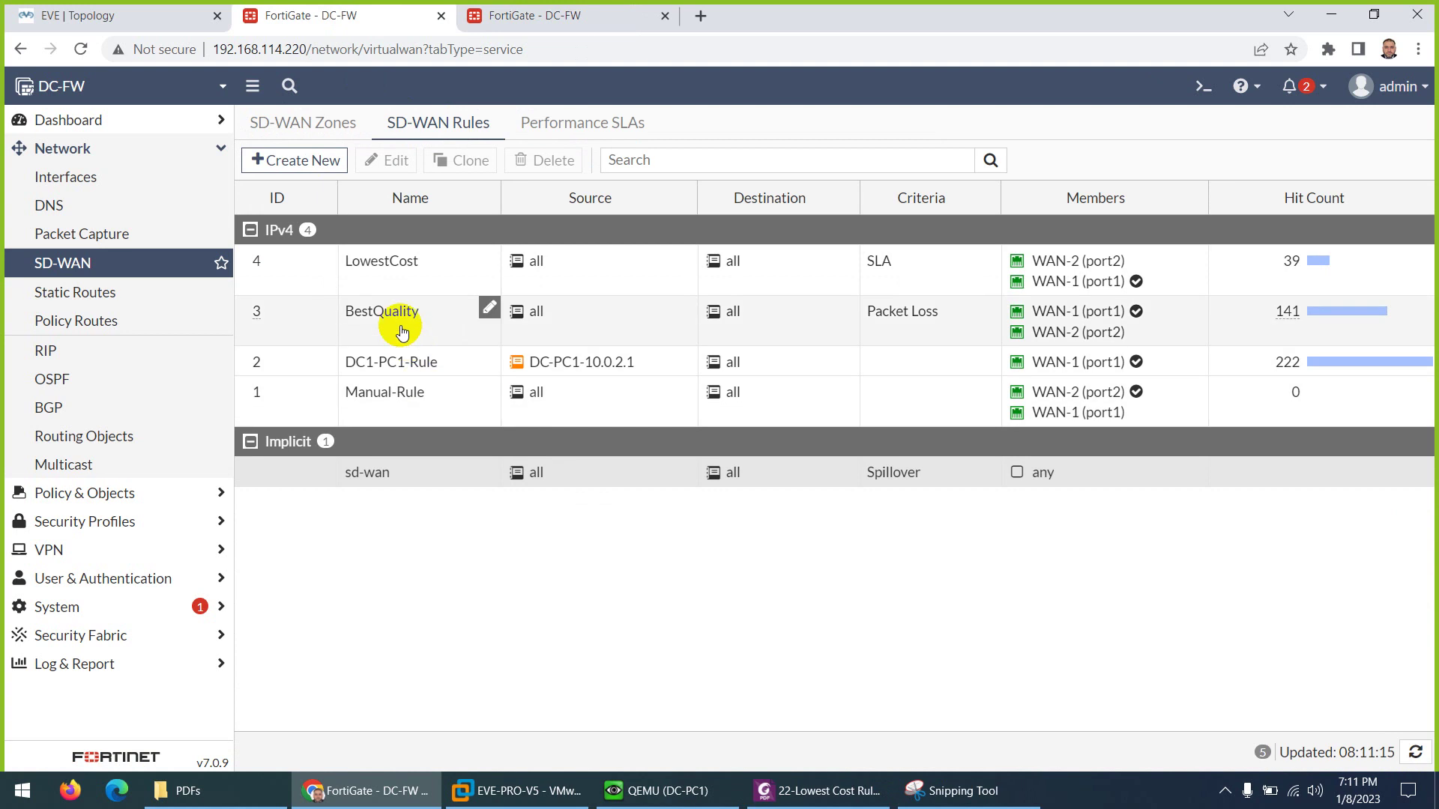
pyautogui.doubleClick(401, 324)
pyautogui.scroll(-3, 487, 580)
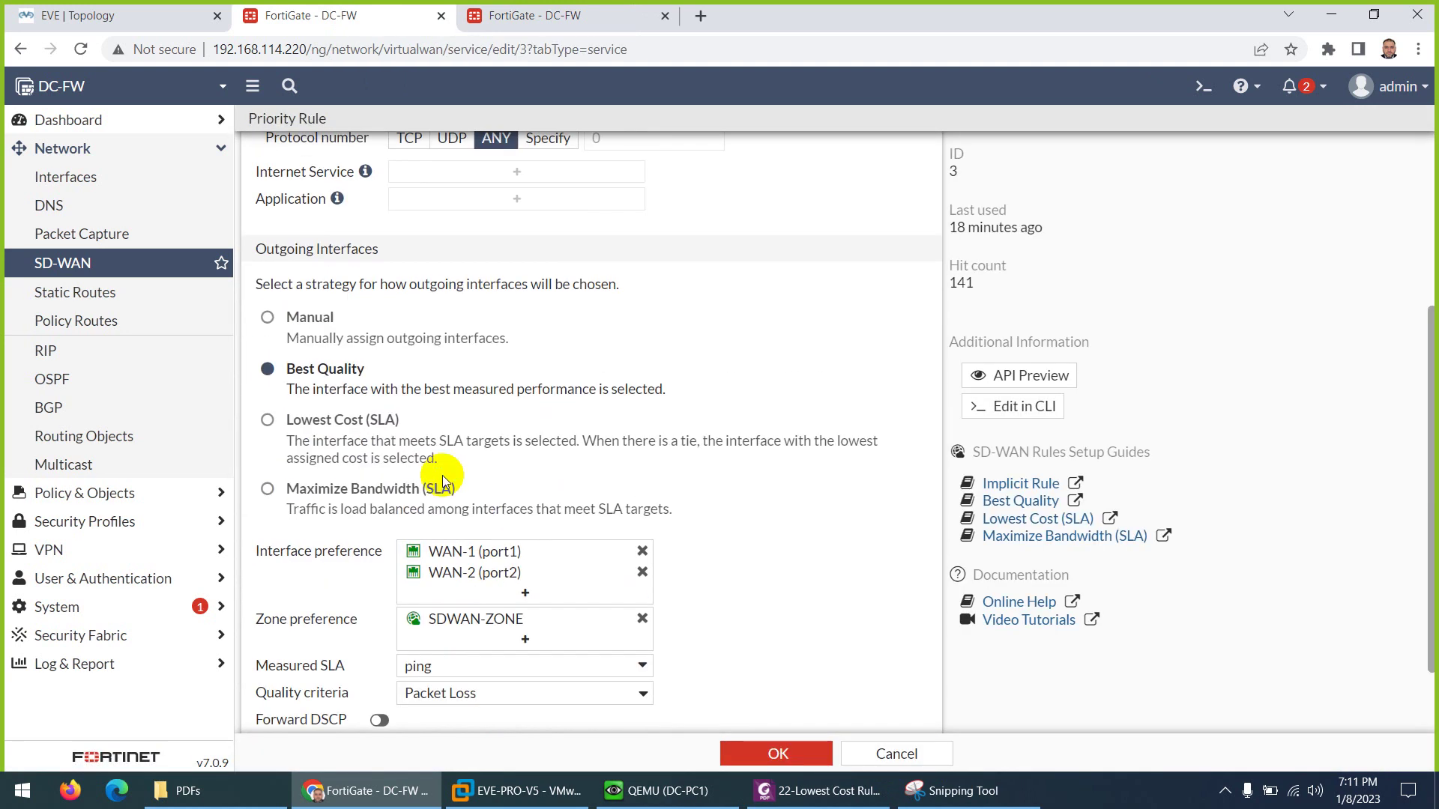
pyautogui.moveTo(368, 553); pyautogui.dragTo(319, 560)
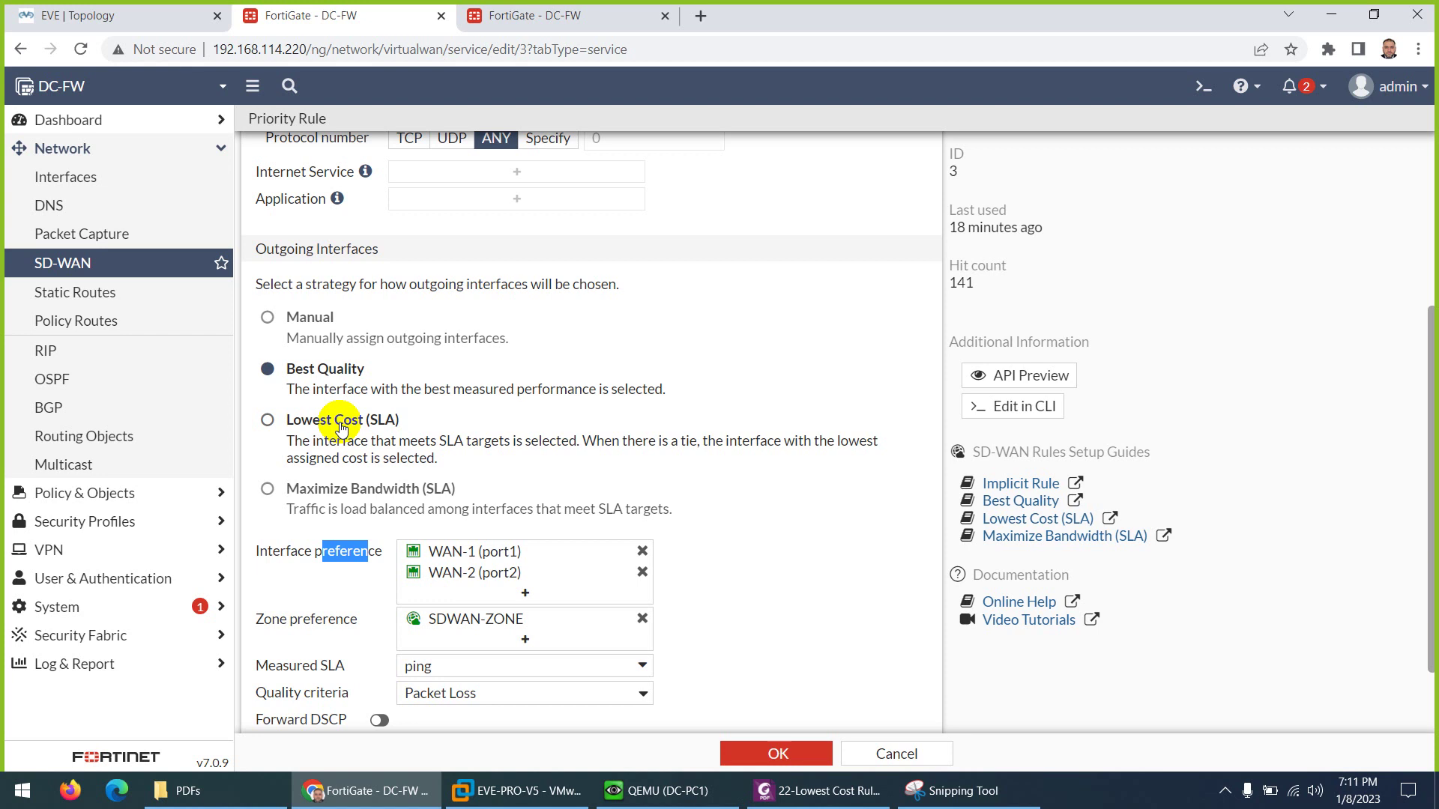
# Switch to the Lowest Cost Rules lab PDF in Foxit PhantomPDF and review the CLI commands for the rule's SLA mode, priority members and diagnosis
pyautogui.click(817, 791)
pyautogui.scroll(-10, 659, 534)
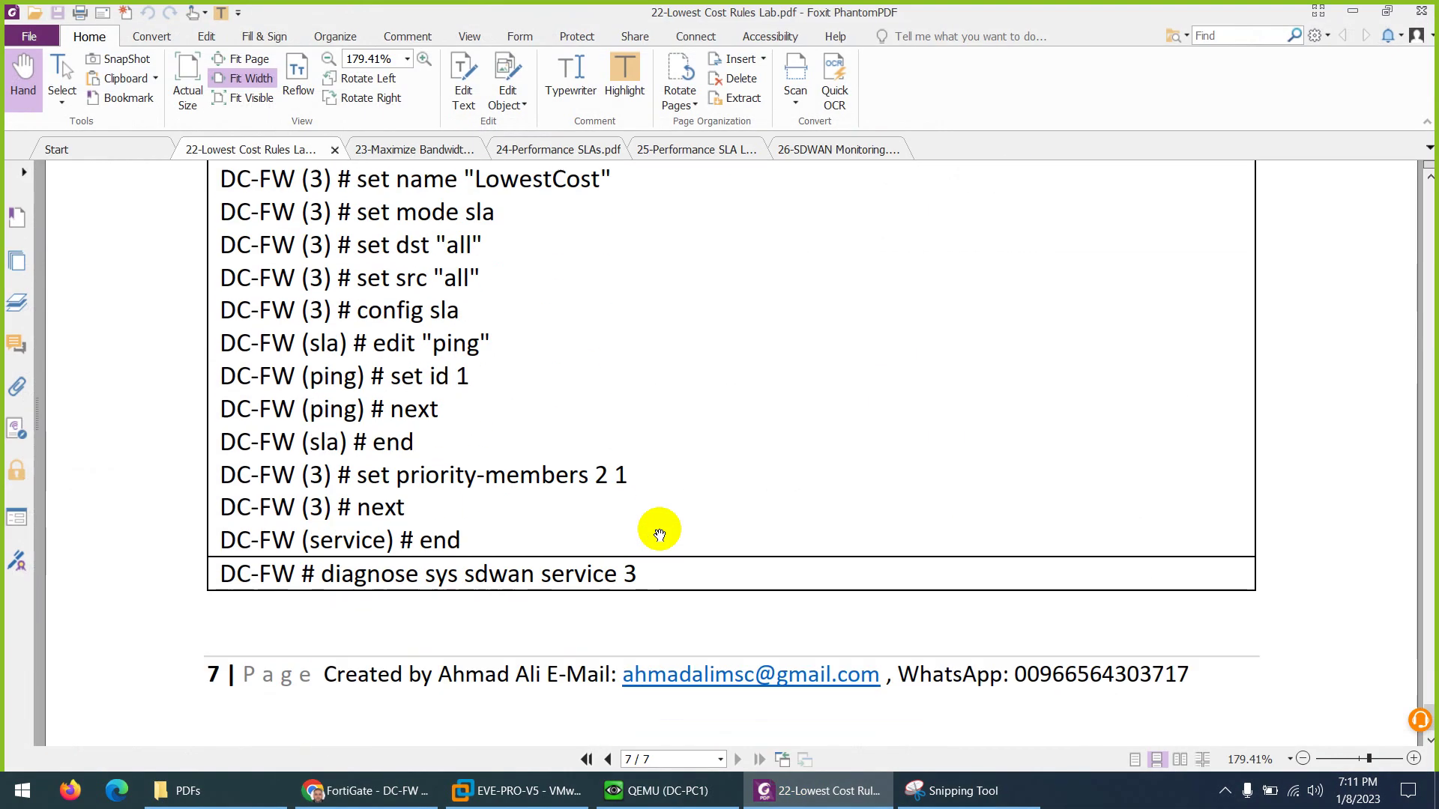
pyautogui.scroll(3, 660, 534)
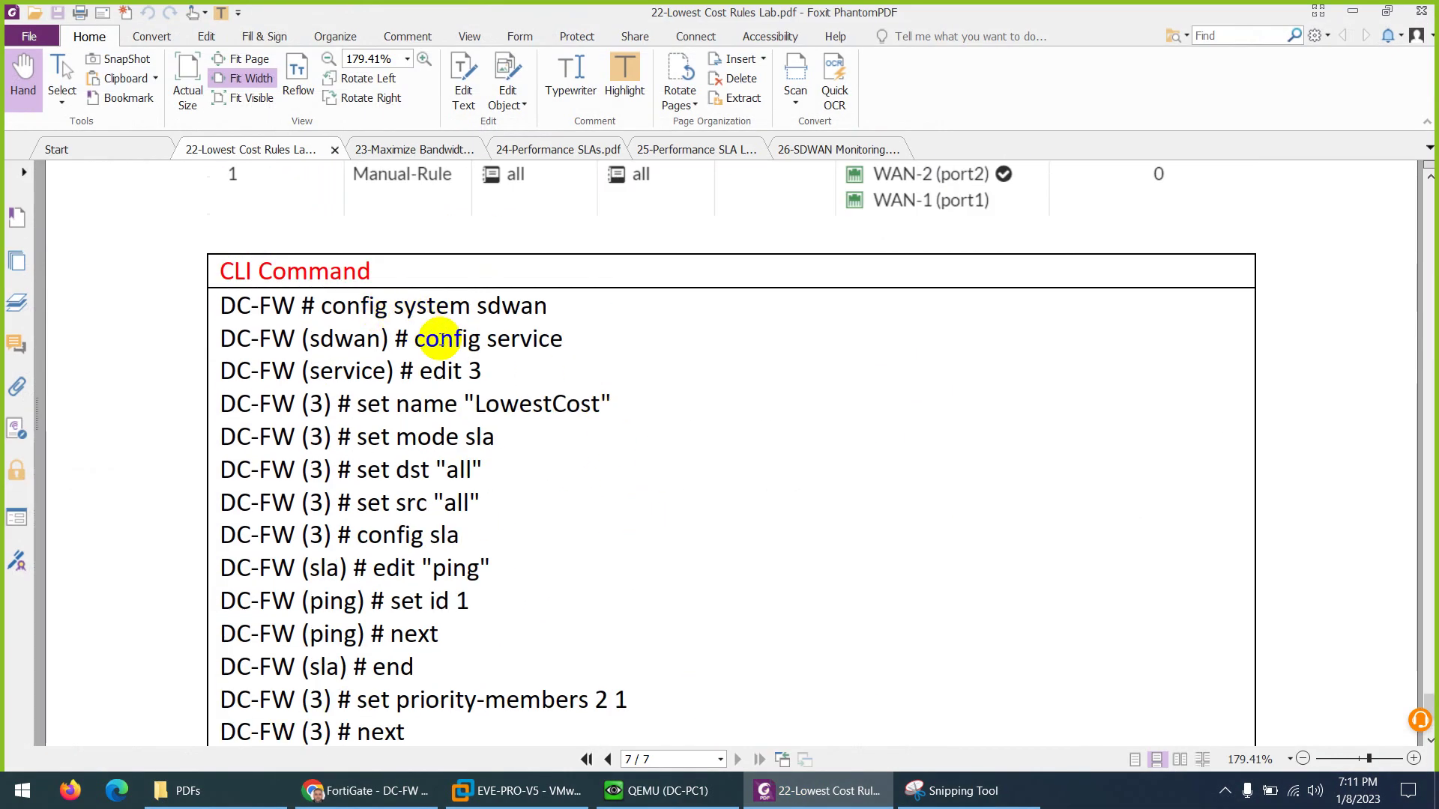
pyautogui.moveTo(424, 341); pyautogui.dragTo(550, 350)
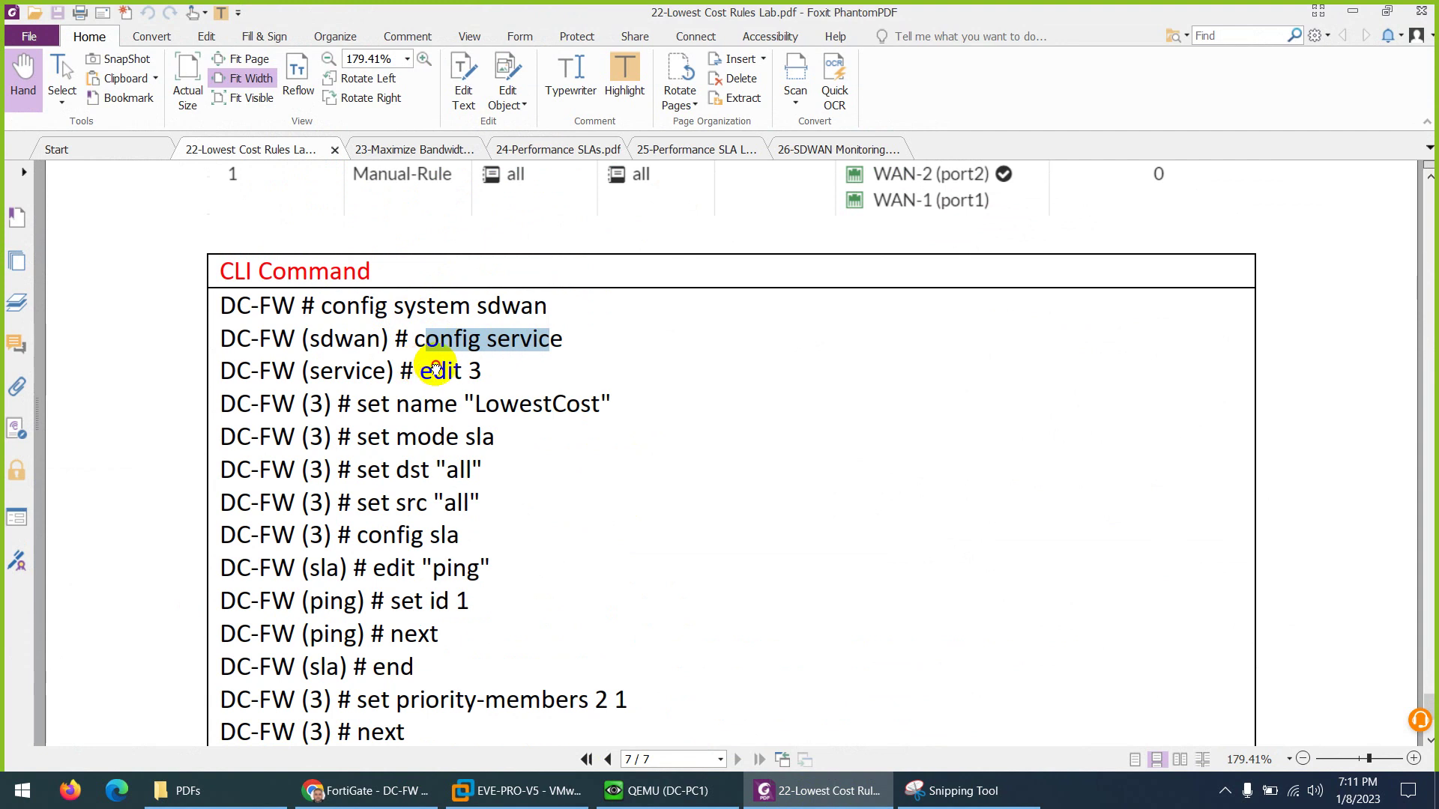
pyautogui.scroll(-2, 449, 371)
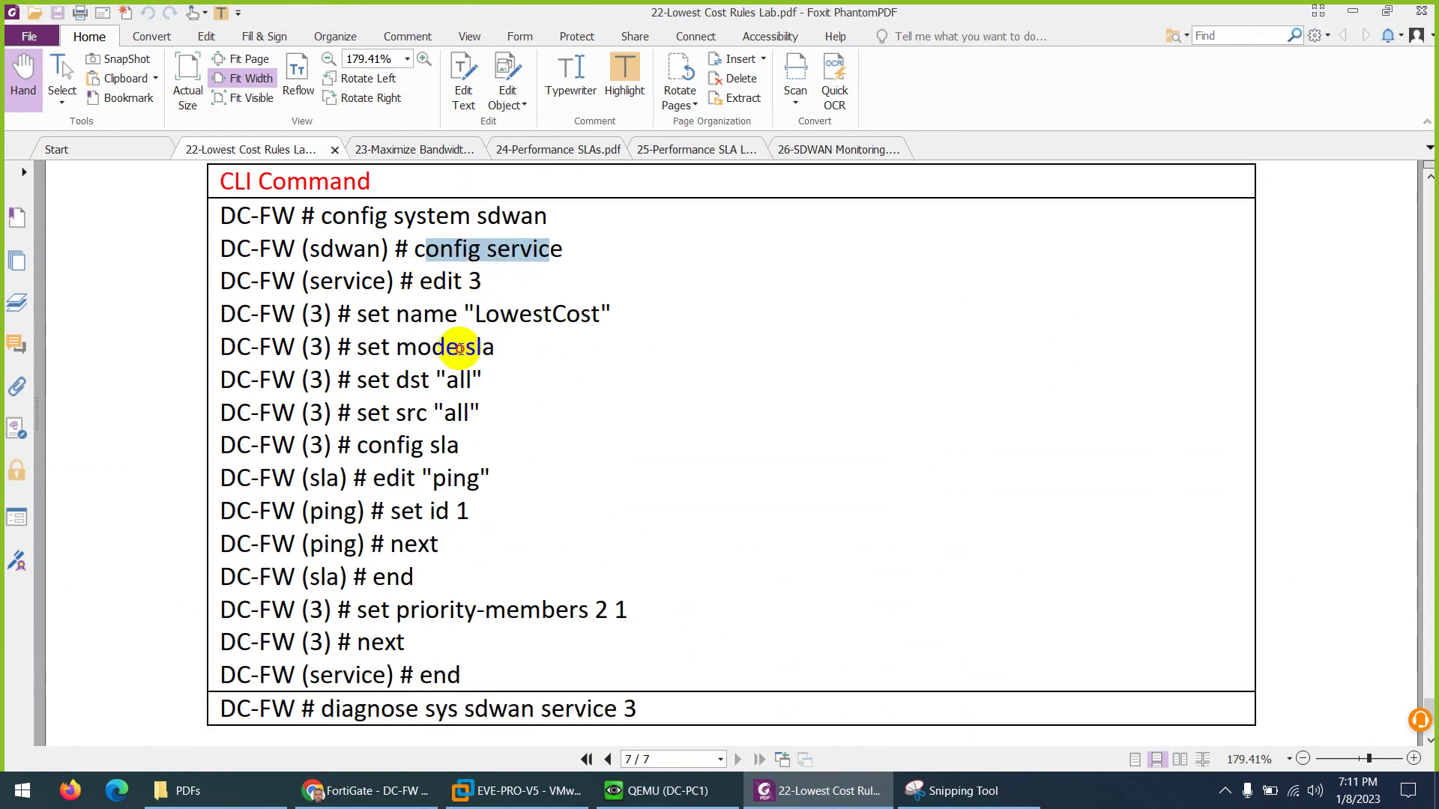
pyautogui.moveTo(464, 350); pyautogui.dragTo(496, 349)
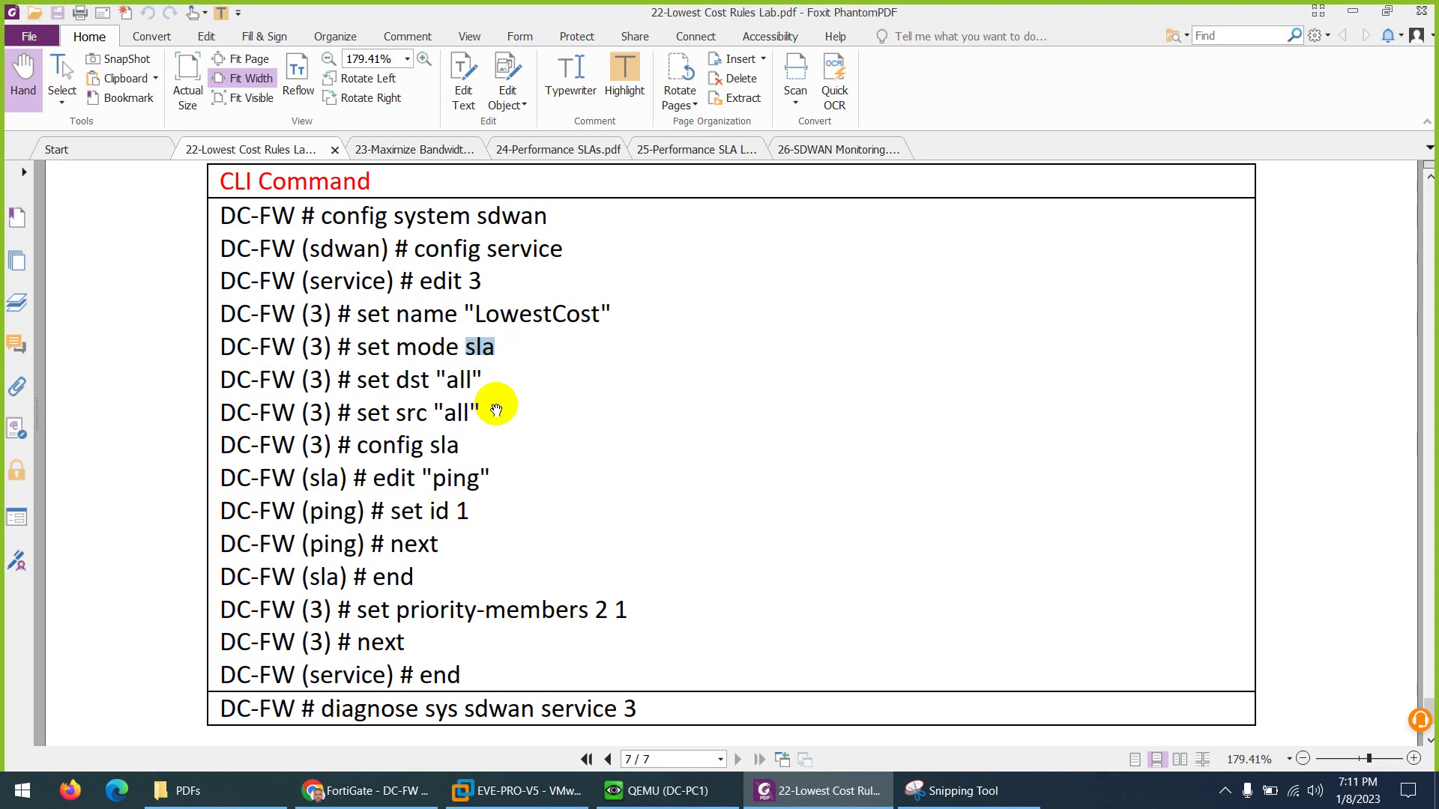
pyautogui.scroll(-2, 416, 453)
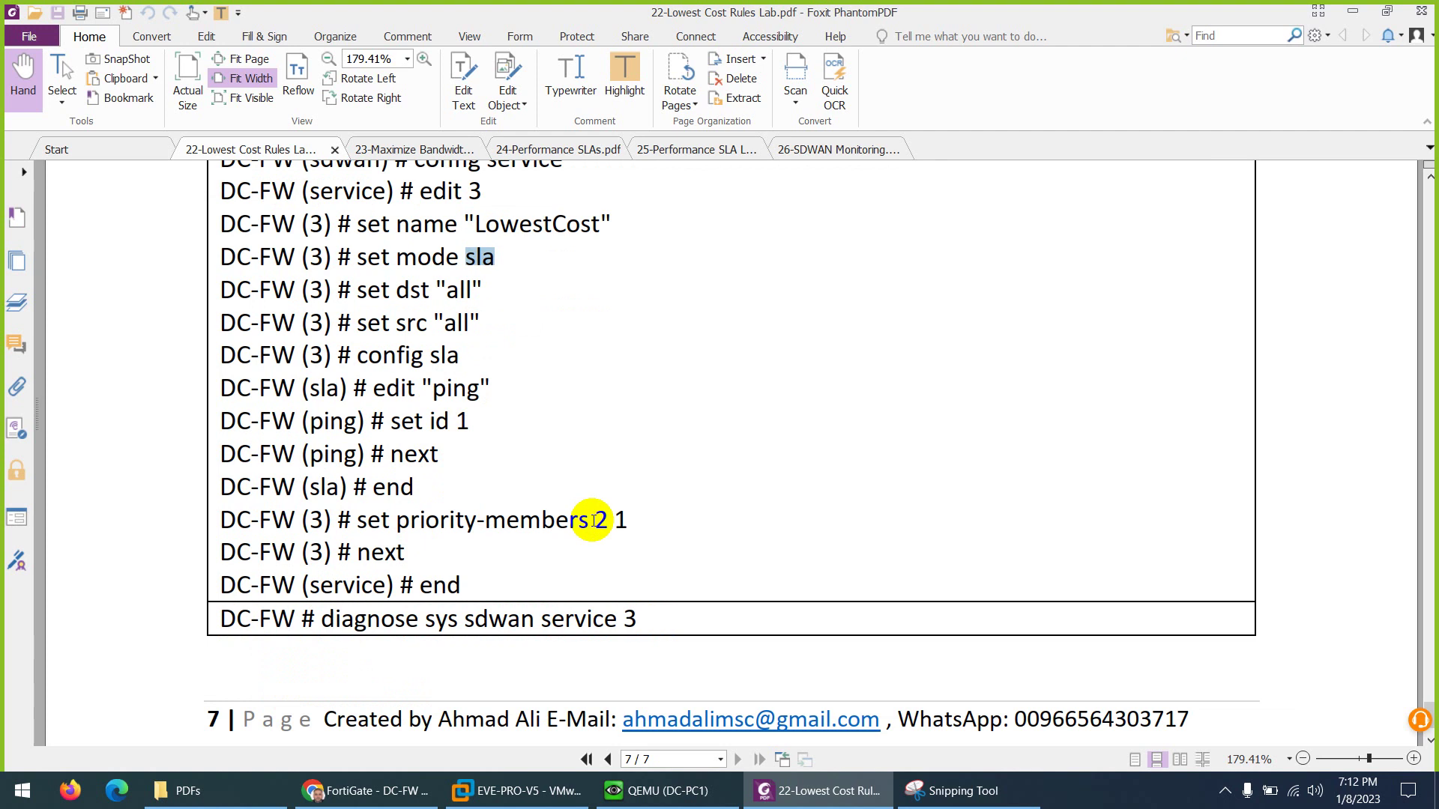
pyautogui.moveTo(593, 520); pyautogui.dragTo(618, 520)
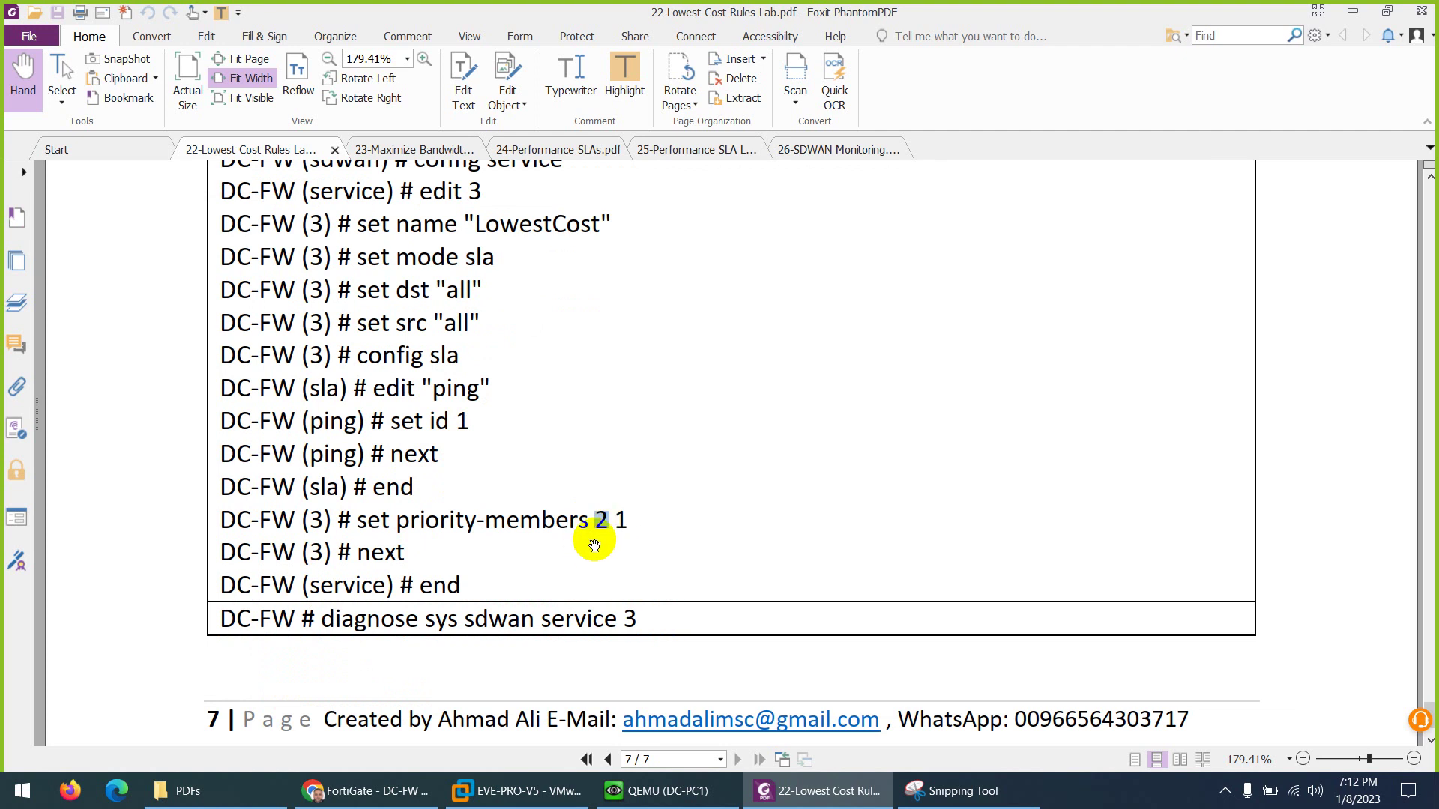
pyautogui.scroll(-1, 603, 549)
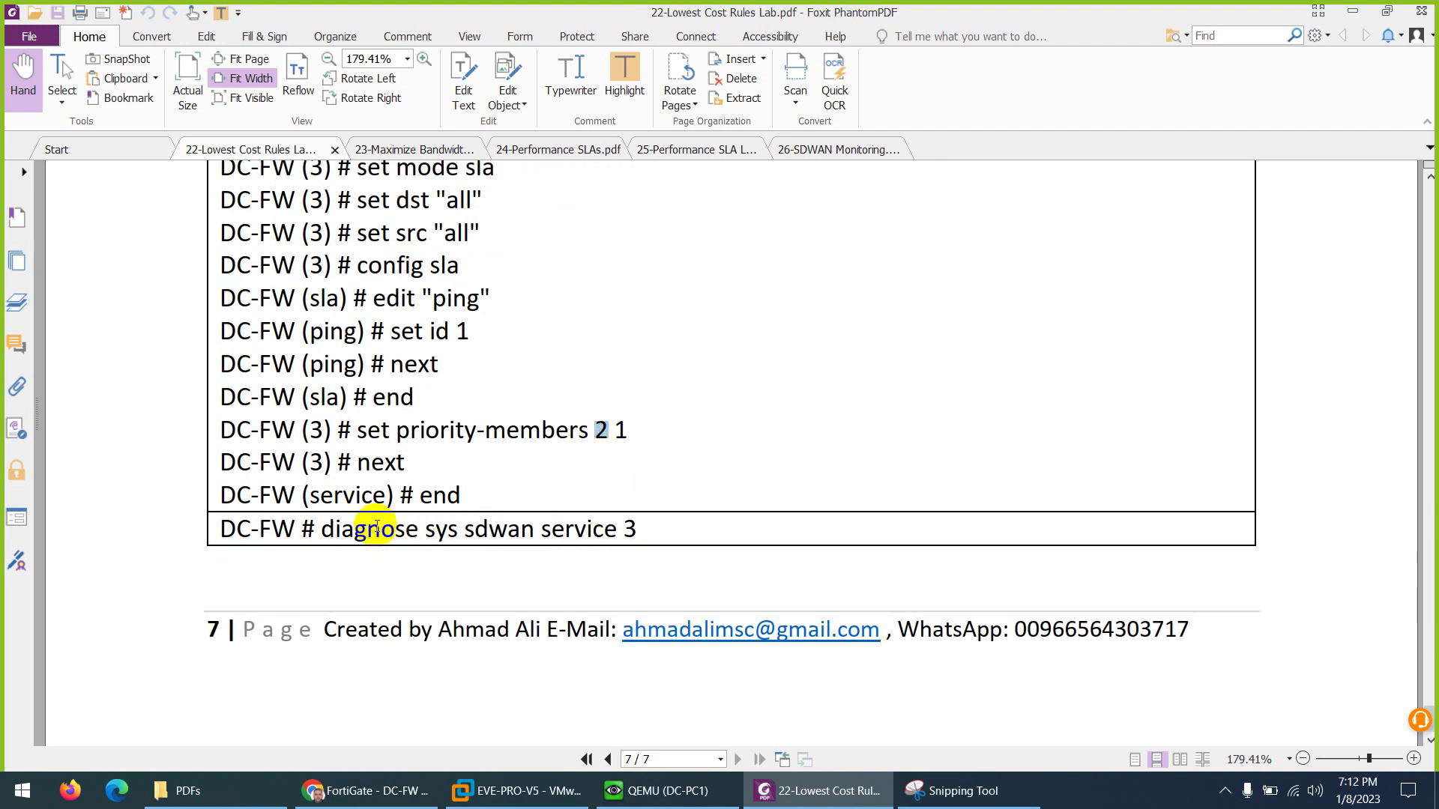
# Go back through the lab PDF to the Lowest Cost Strategy Lab topology on its first page
pyautogui.scroll(10, 377, 527)
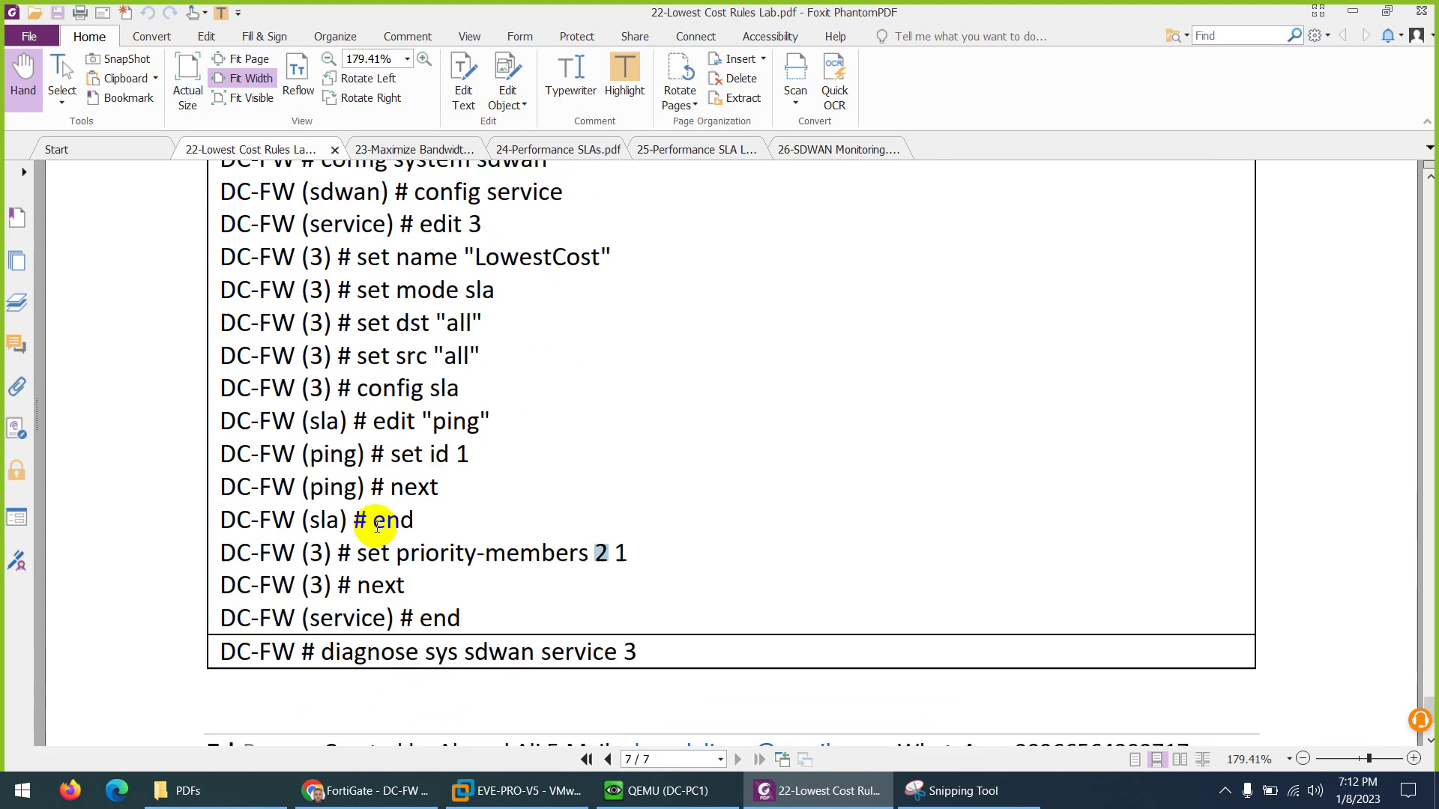
pyautogui.scroll(20, 375, 532)
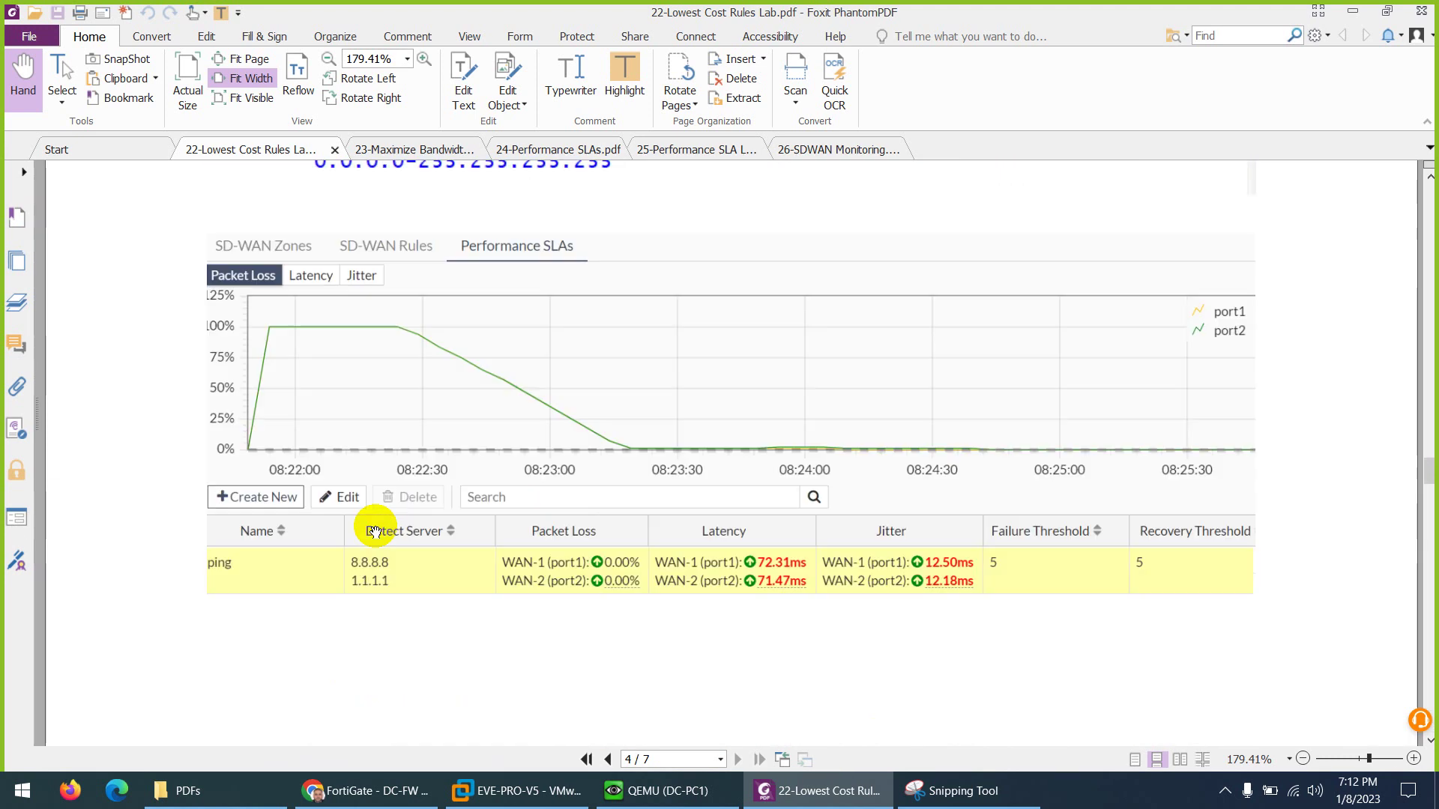
pyautogui.scroll(20, 375, 532)
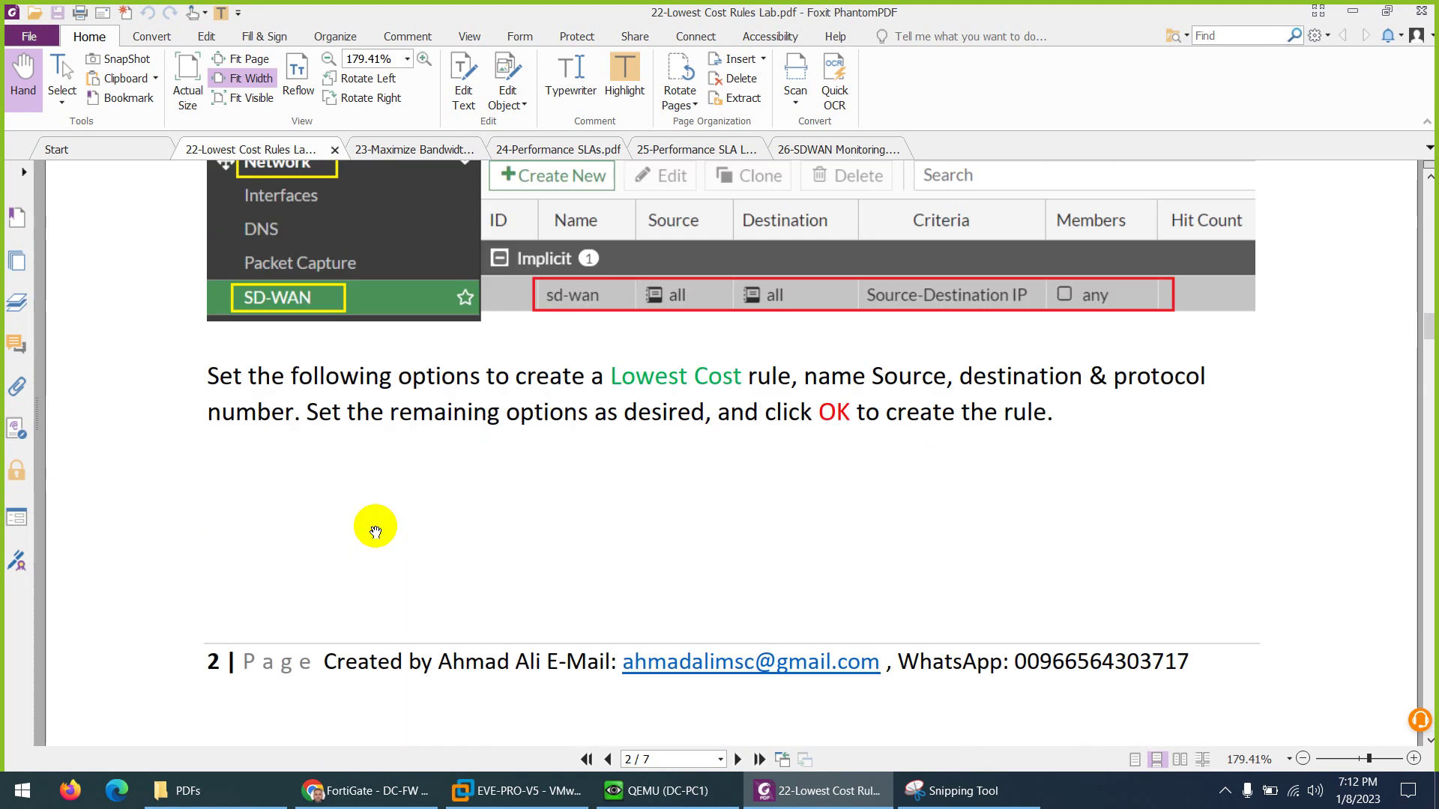
pyautogui.scroll(10, 375, 532)
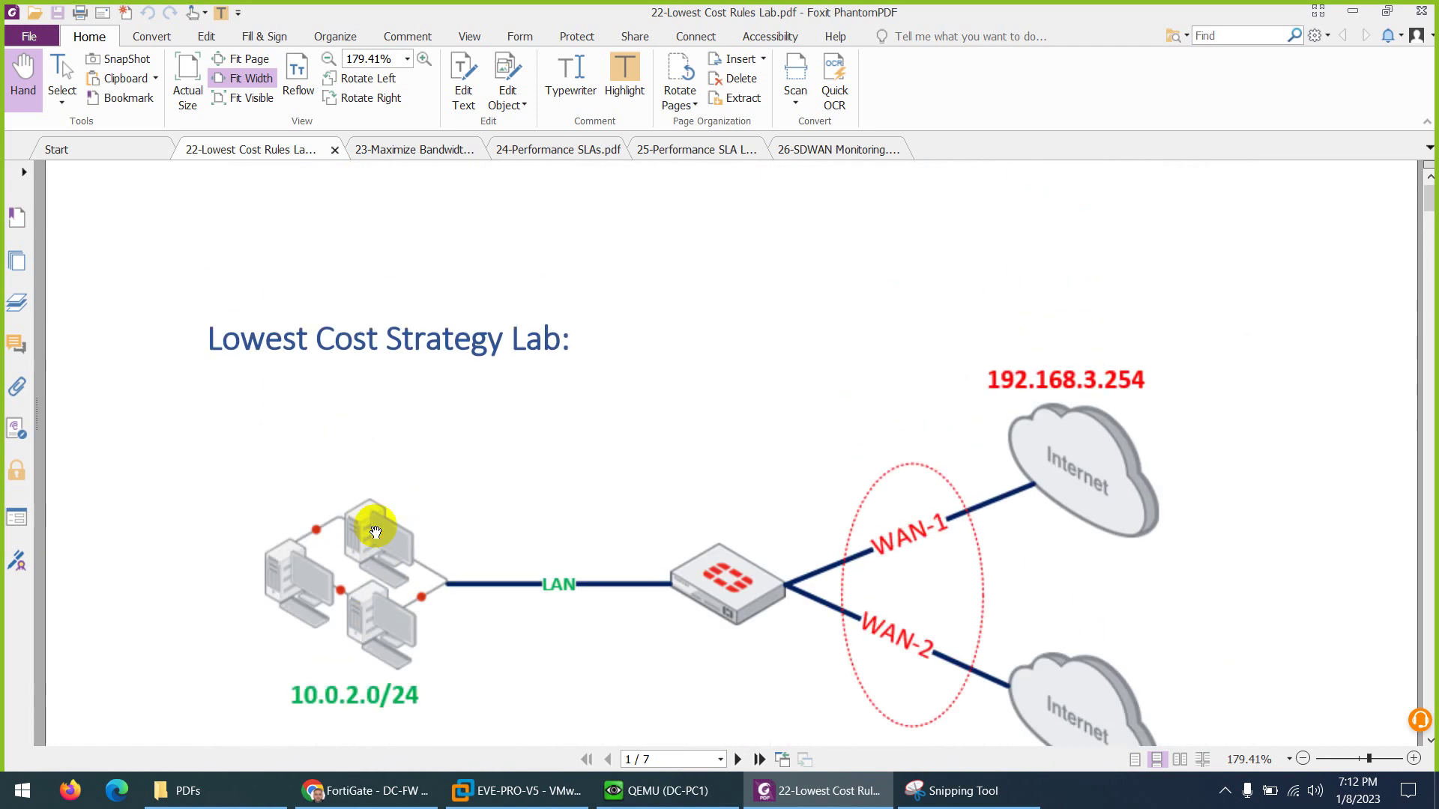